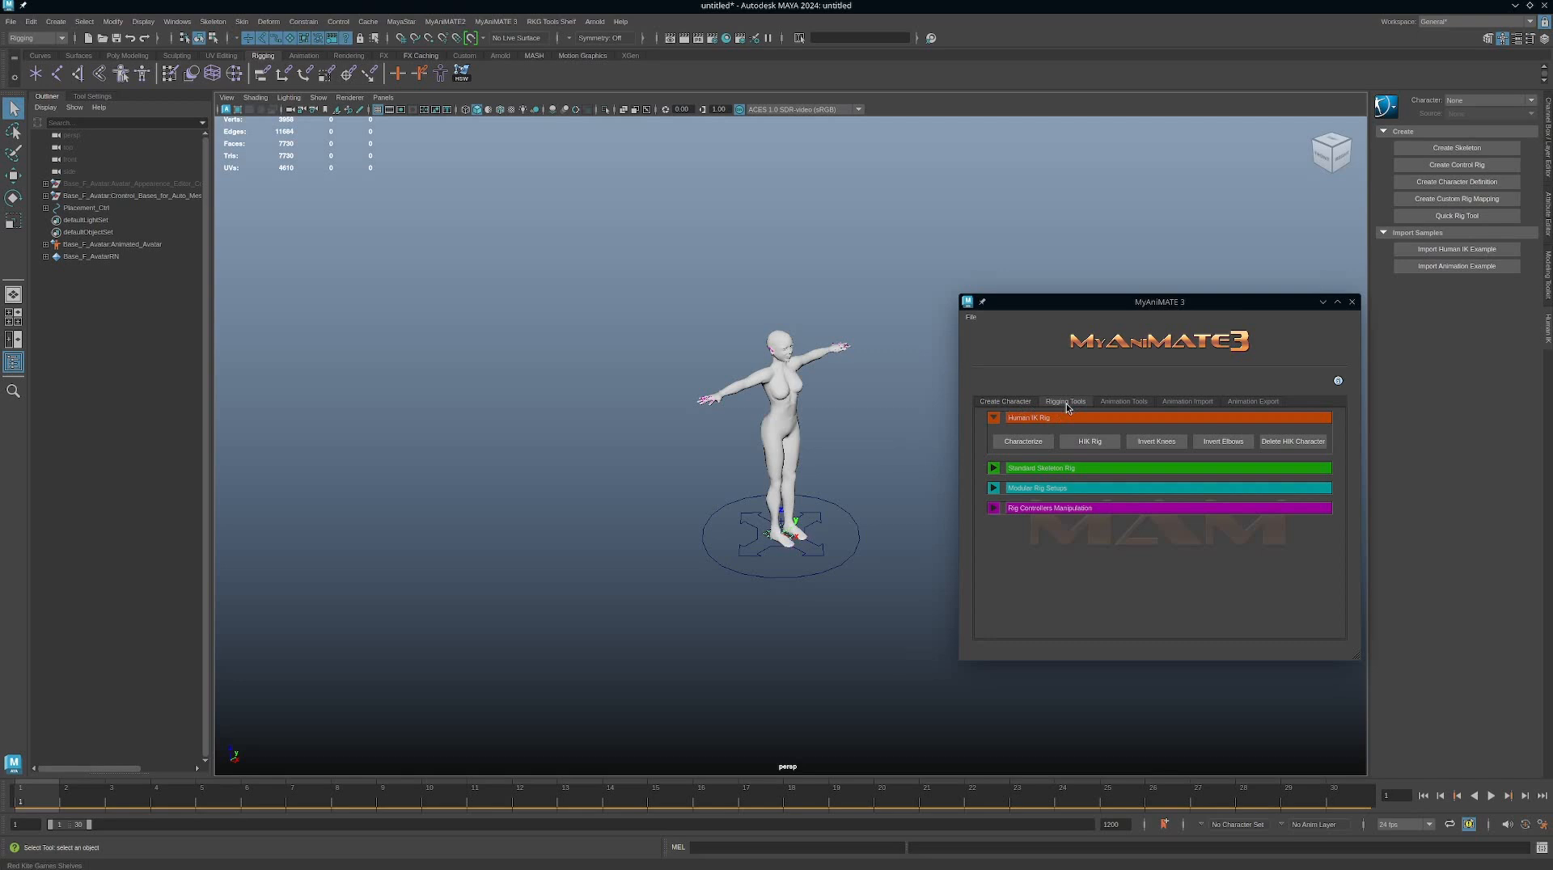
pyautogui.click(994, 418)
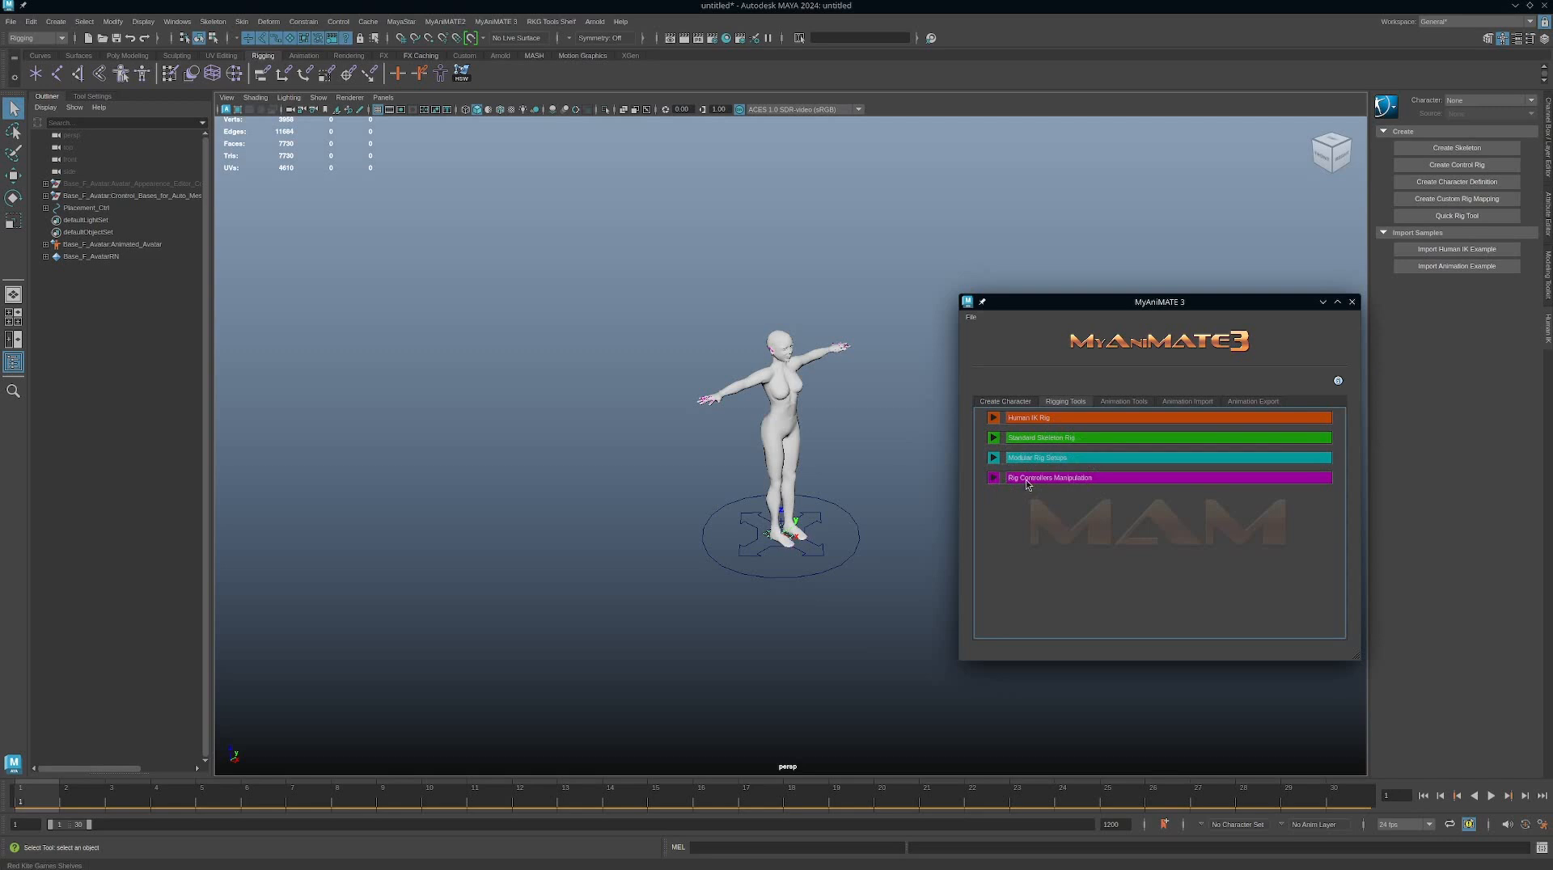
pyautogui.click(995, 418)
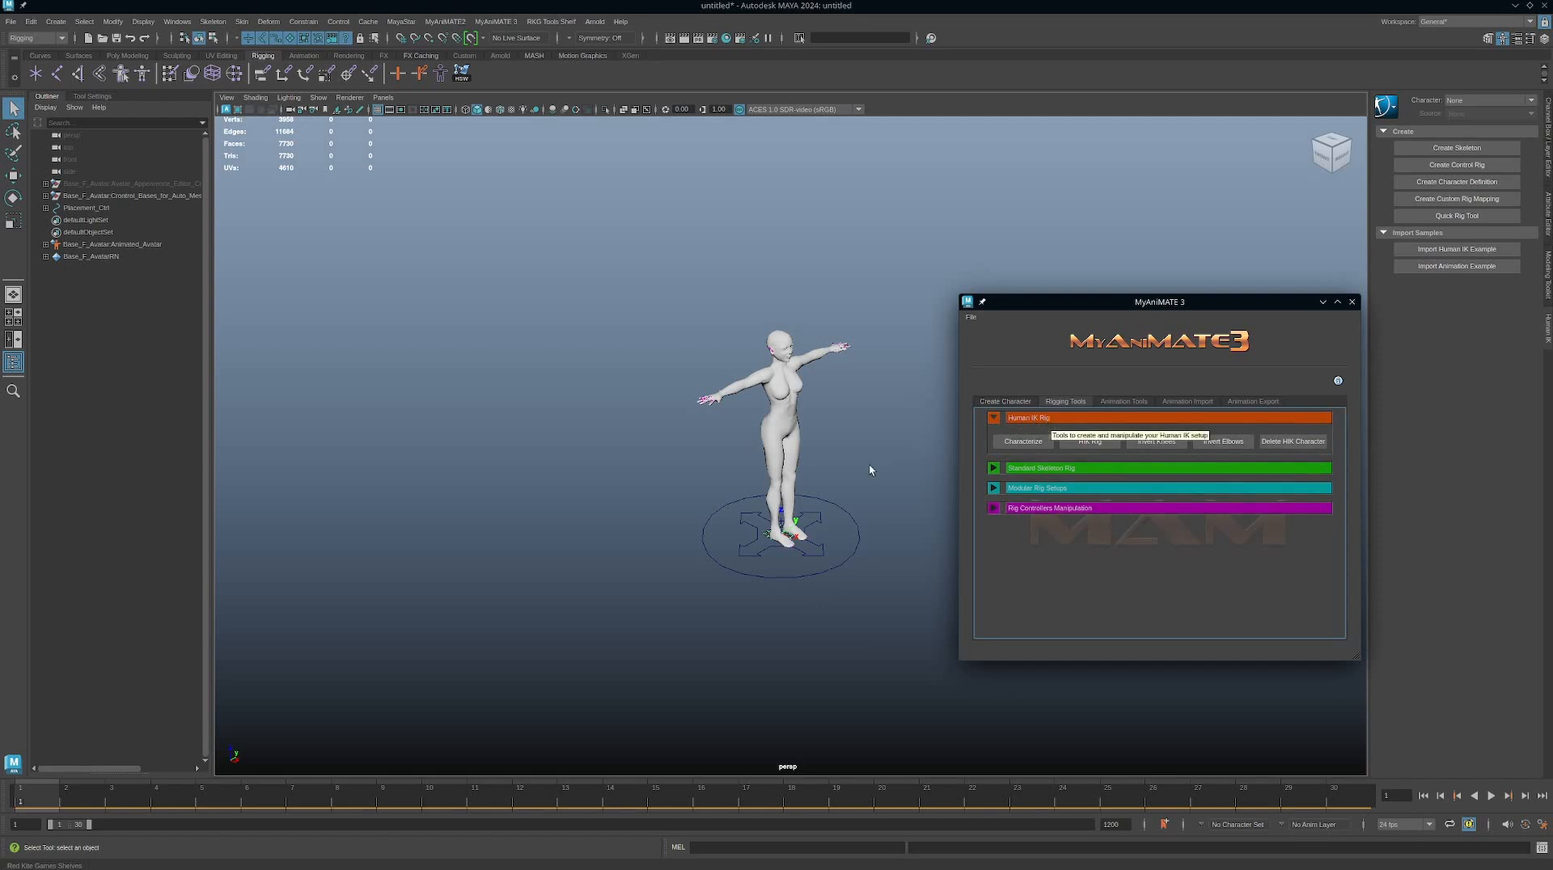
pyautogui.moveTo(866, 468)
pyautogui.keyDown('alt'); pyautogui.mouseDown()
pyautogui.moveTo(877, 509)
pyautogui.moveTo(839, 475)
pyautogui.moveTo(851, 462)
pyautogui.mouseUp(); pyautogui.keyUp('alt')
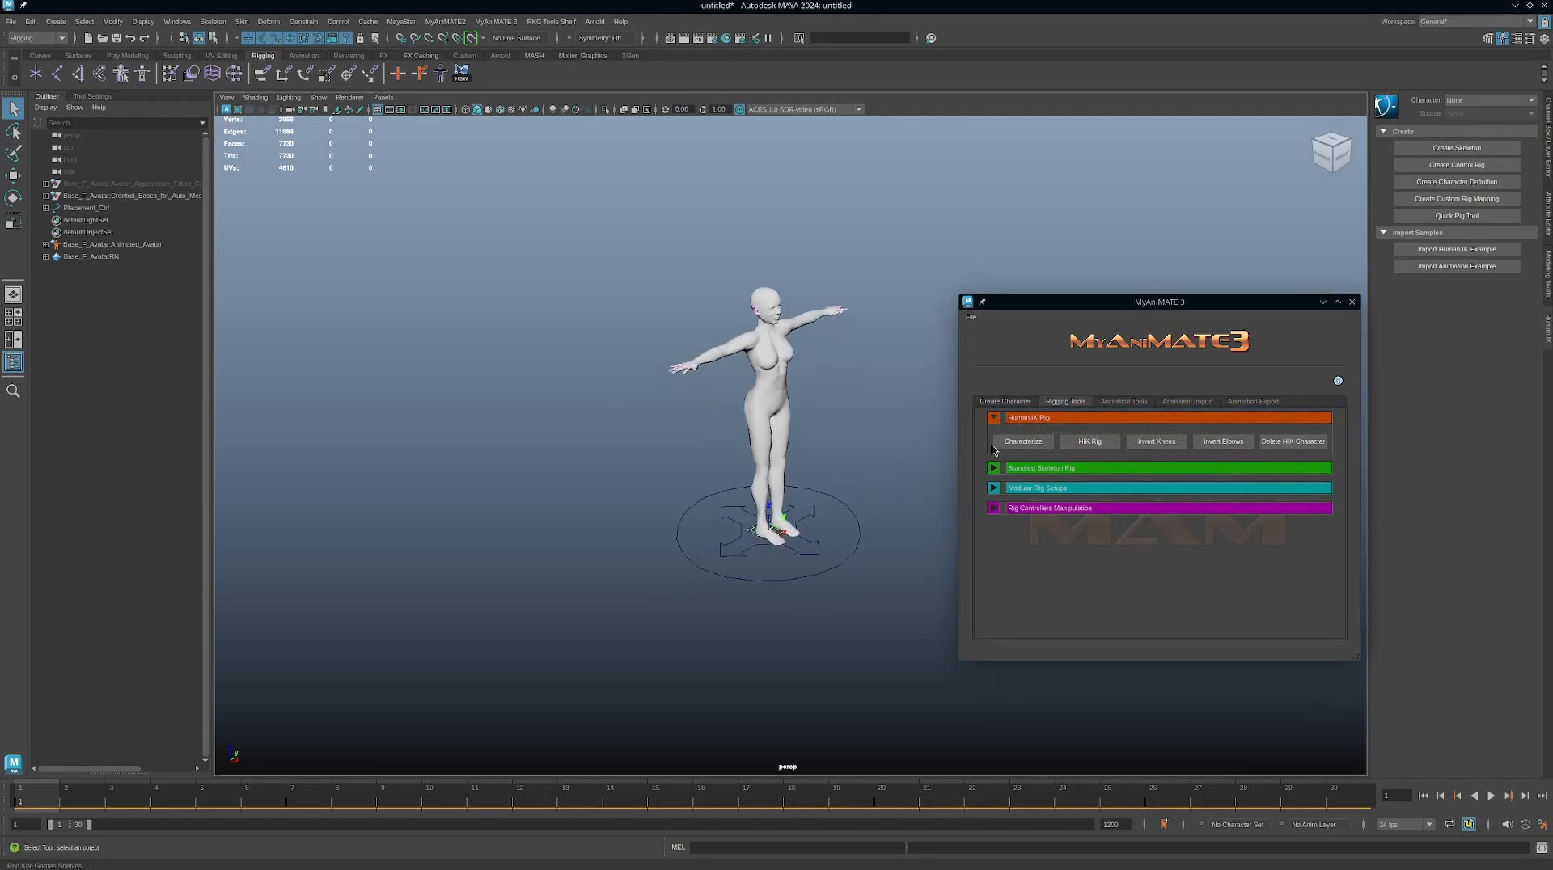
pyautogui.click(1090, 442)
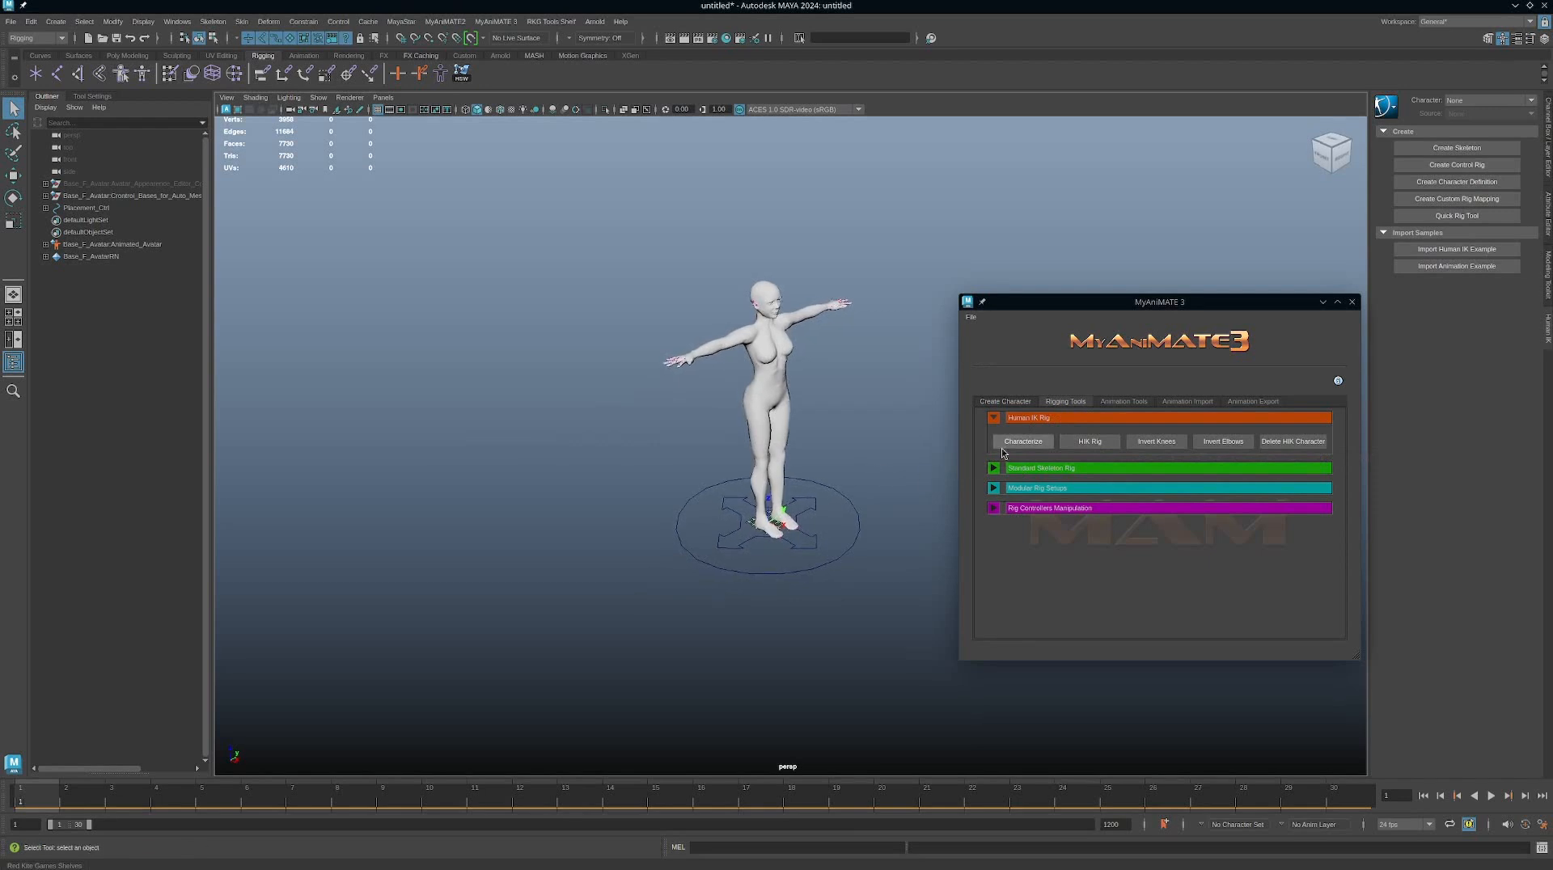
# Step: Select the character's placement control and look over the Human IK Rig Tools among the animation tools
pyautogui.click(858, 499)
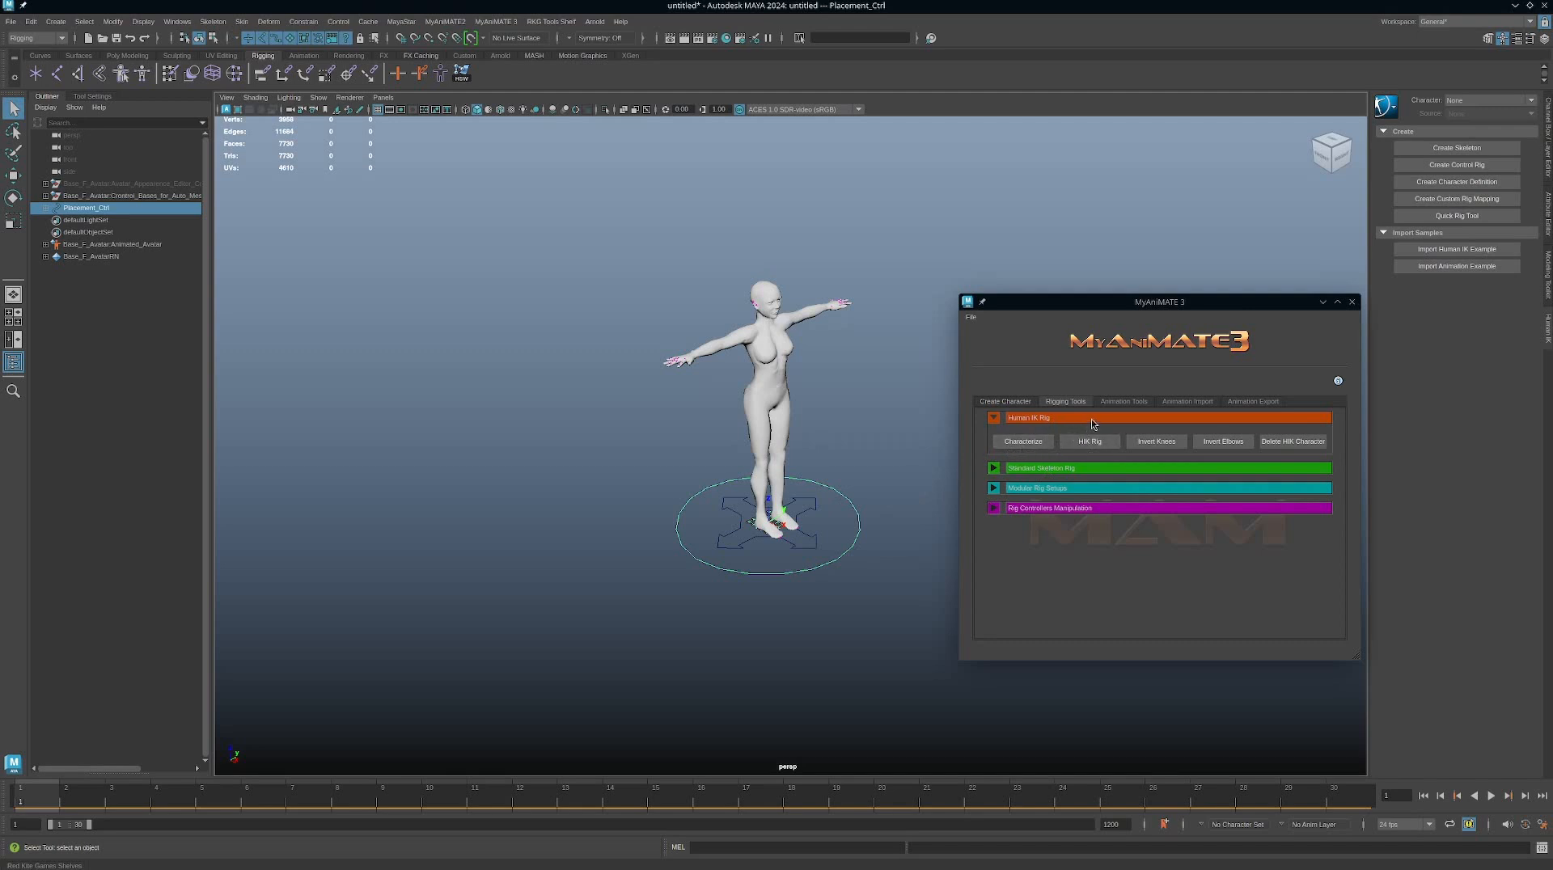
pyautogui.click(1122, 403)
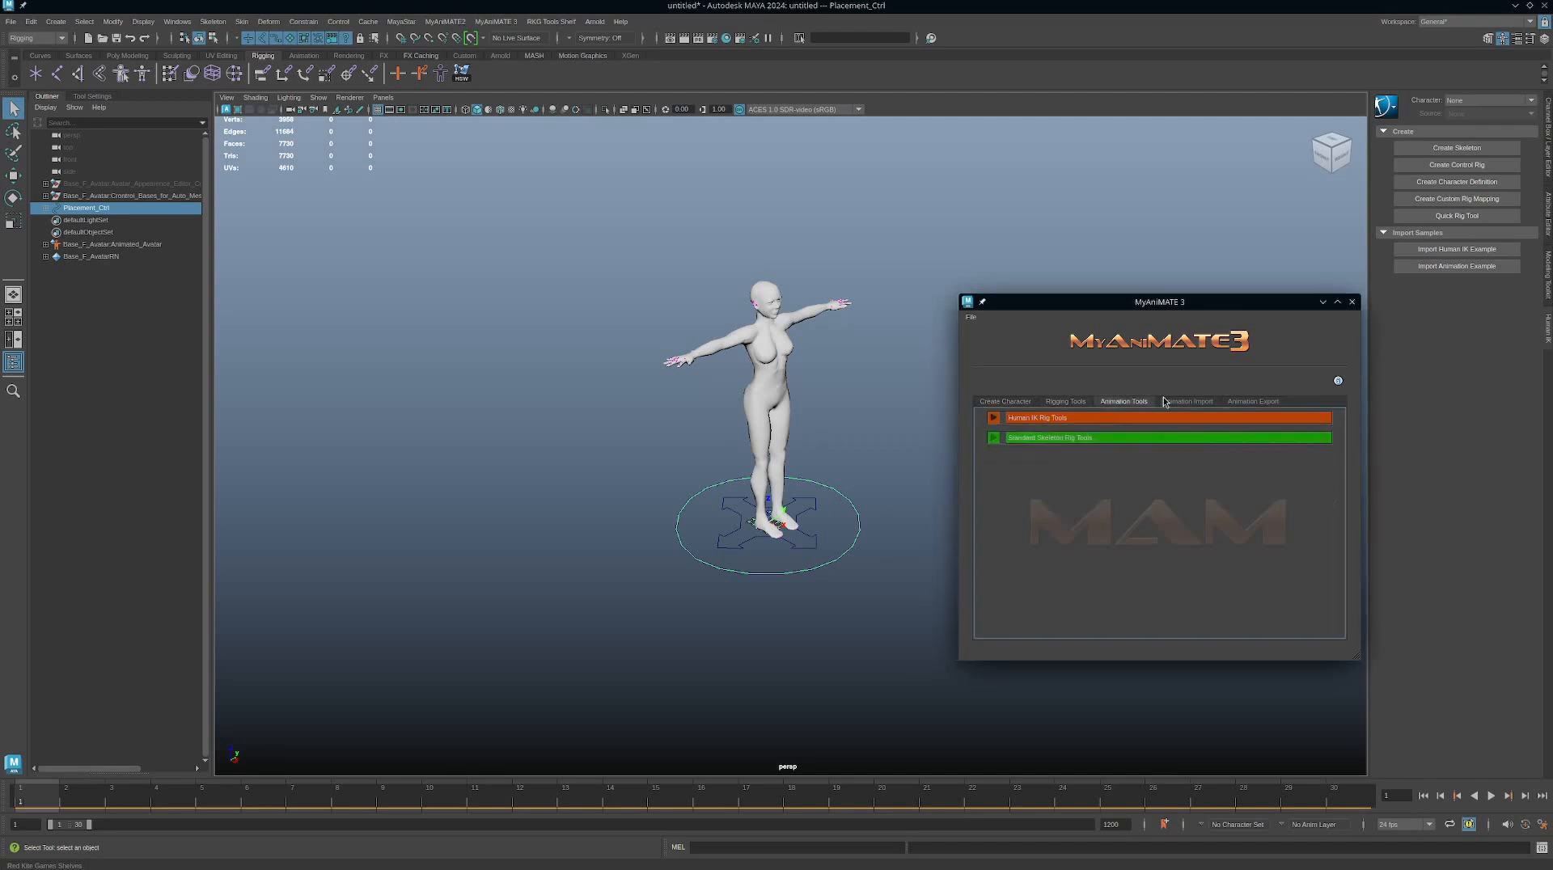
pyautogui.click(995, 418)
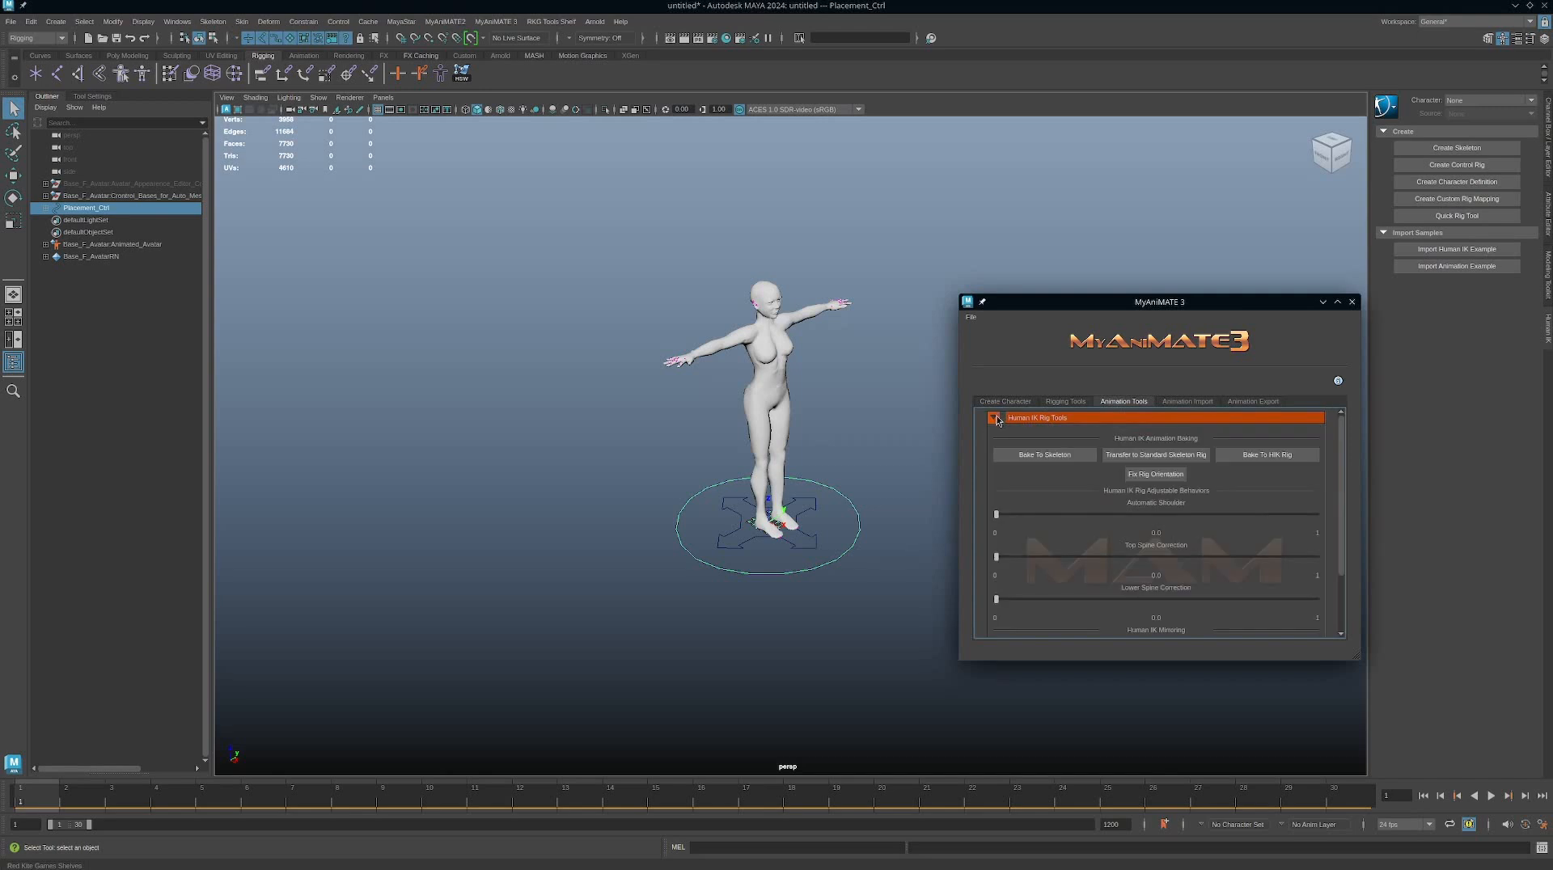
pyautogui.click(995, 418)
pyautogui.click(1066, 403)
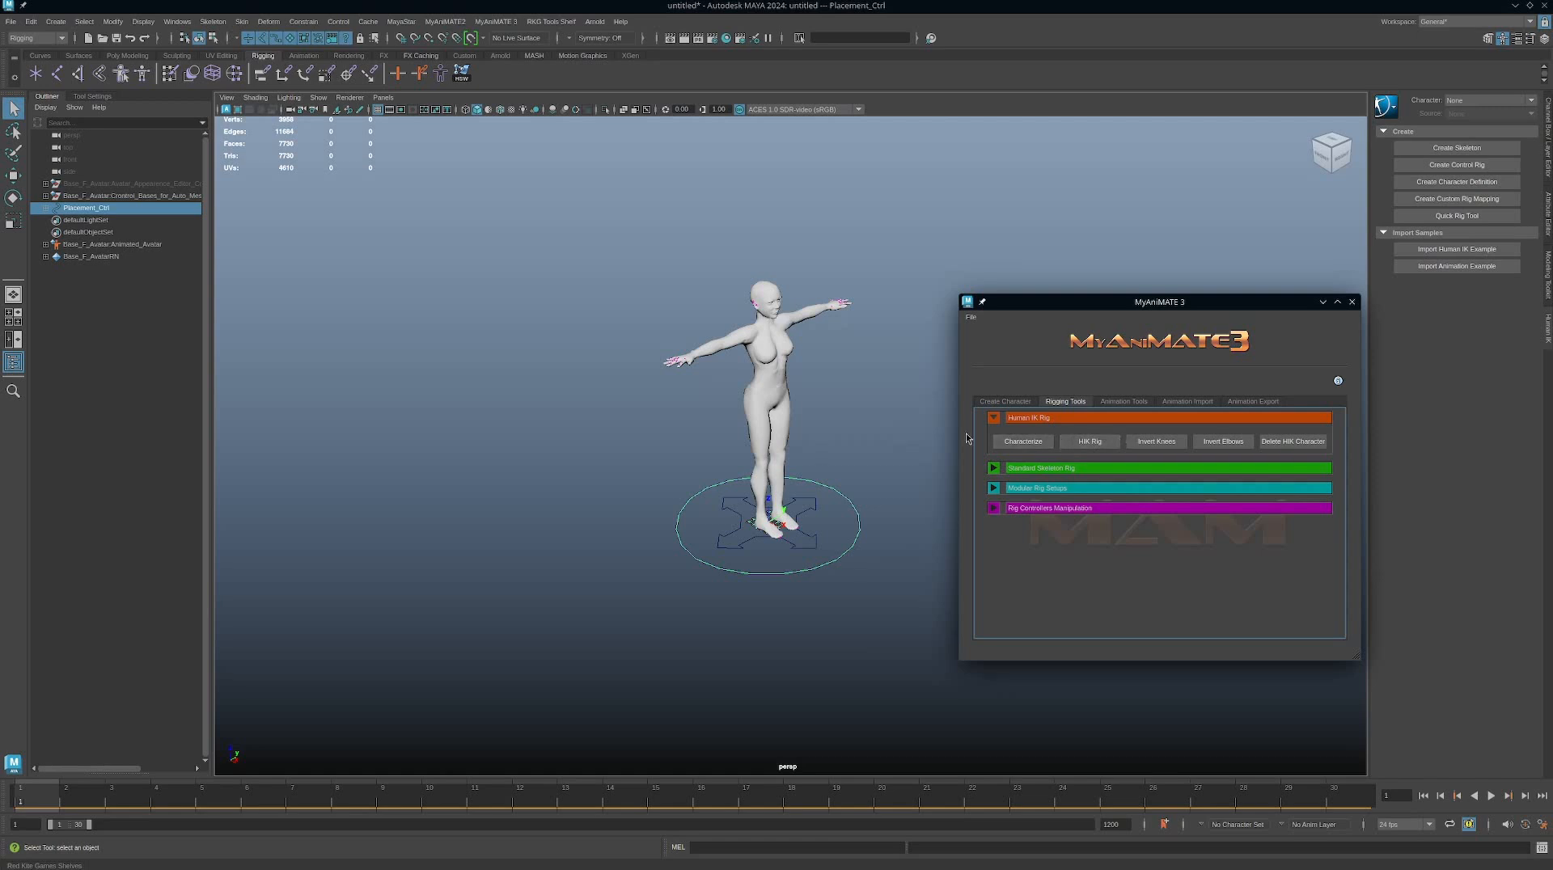
# Step: Characterize the avatar for Human IK with a character definition named Avi
pyautogui.keyDown('alt'); pyautogui.moveTo(818, 396); pyautogui.dragTo(828, 405, button='middle'); pyautogui.keyUp('alt')
pyautogui.keyDown('alt'); pyautogui.moveTo(828, 407); pyautogui.dragTo(878, 409); pyautogui.keyUp('alt')
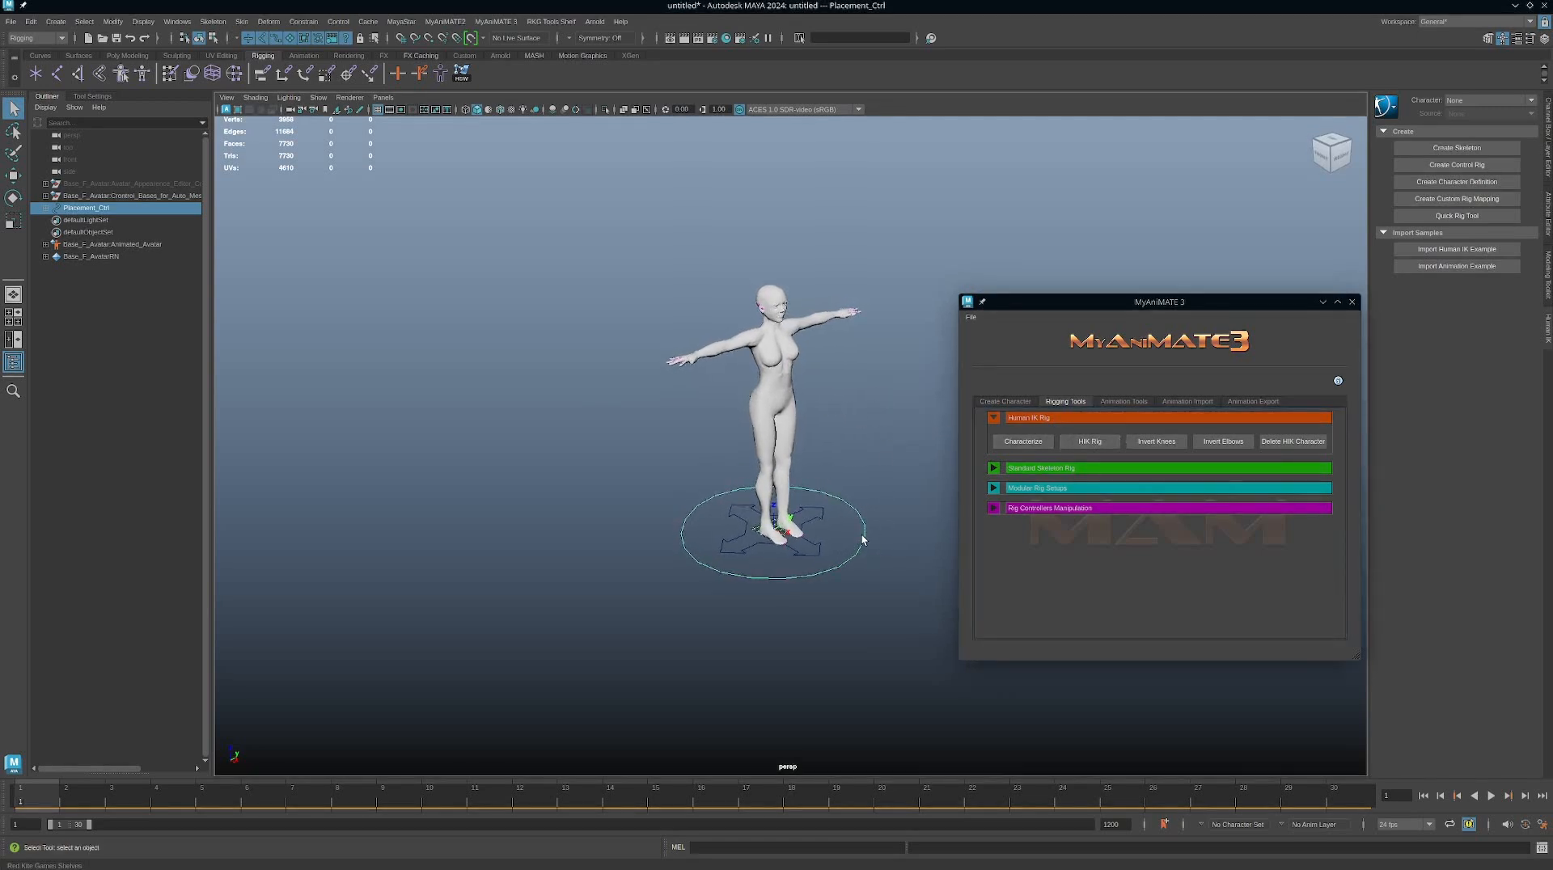
pyautogui.click(1027, 443)
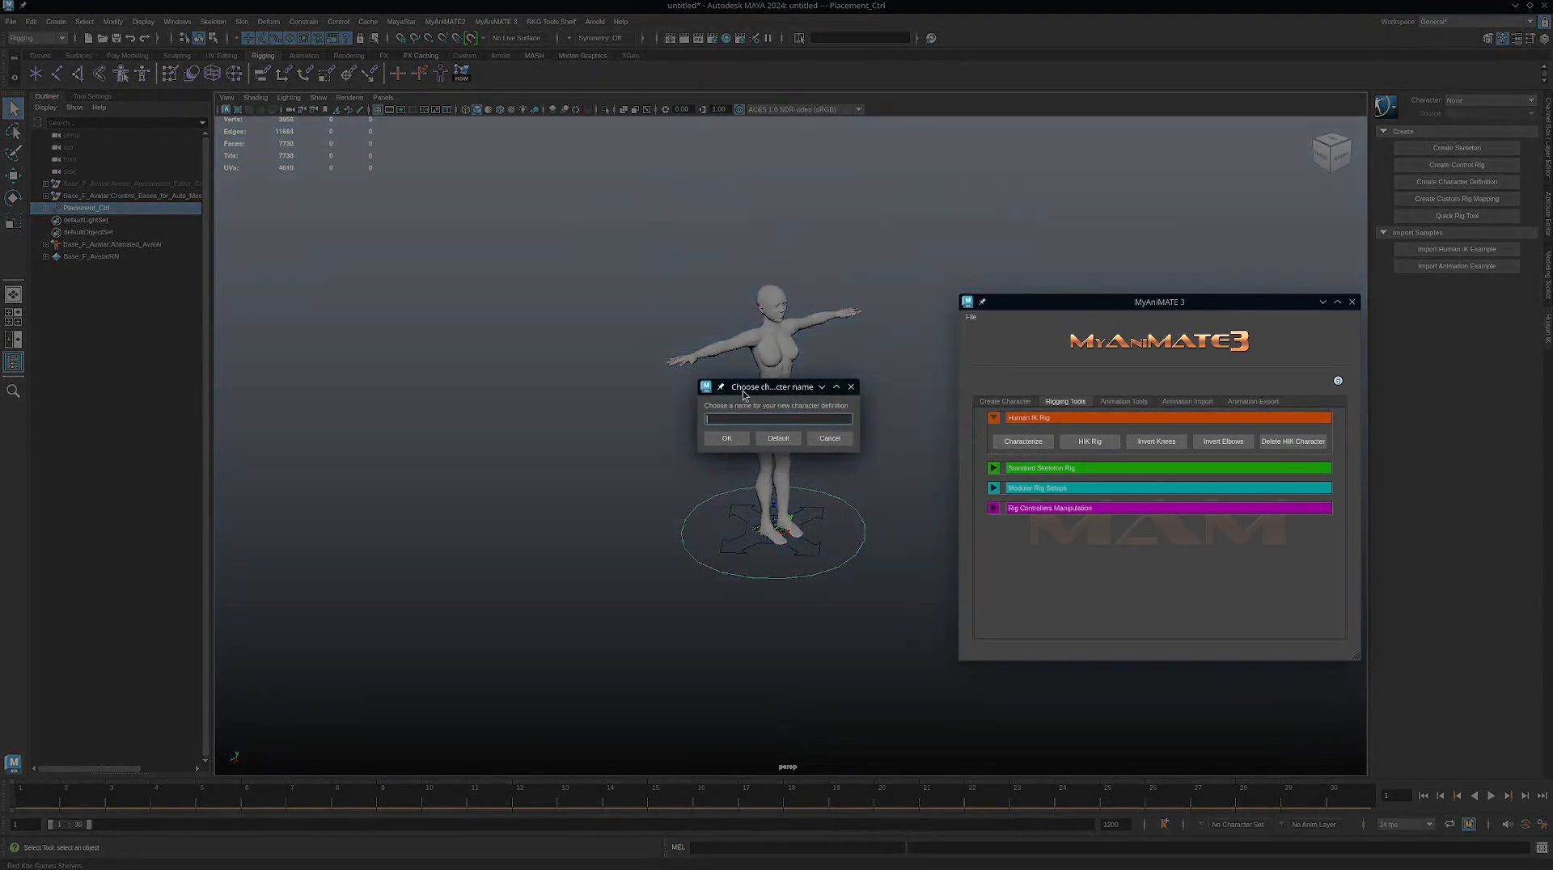
pyautogui.moveTo(744, 392); pyautogui.dragTo(768, 407)
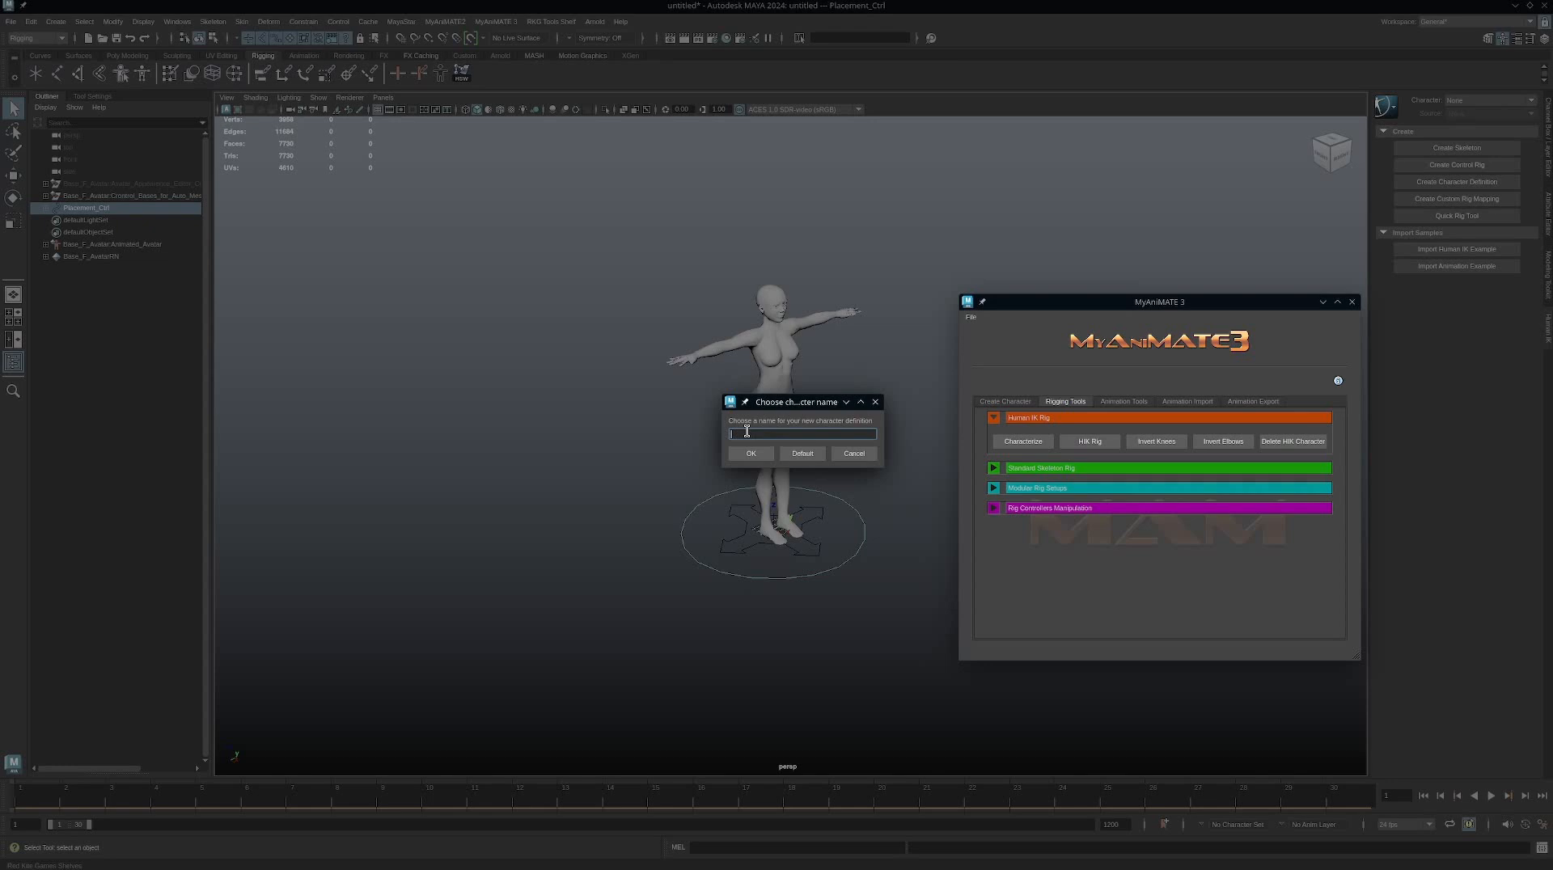
pyautogui.moveTo(778, 401); pyautogui.dragTo(779, 394)
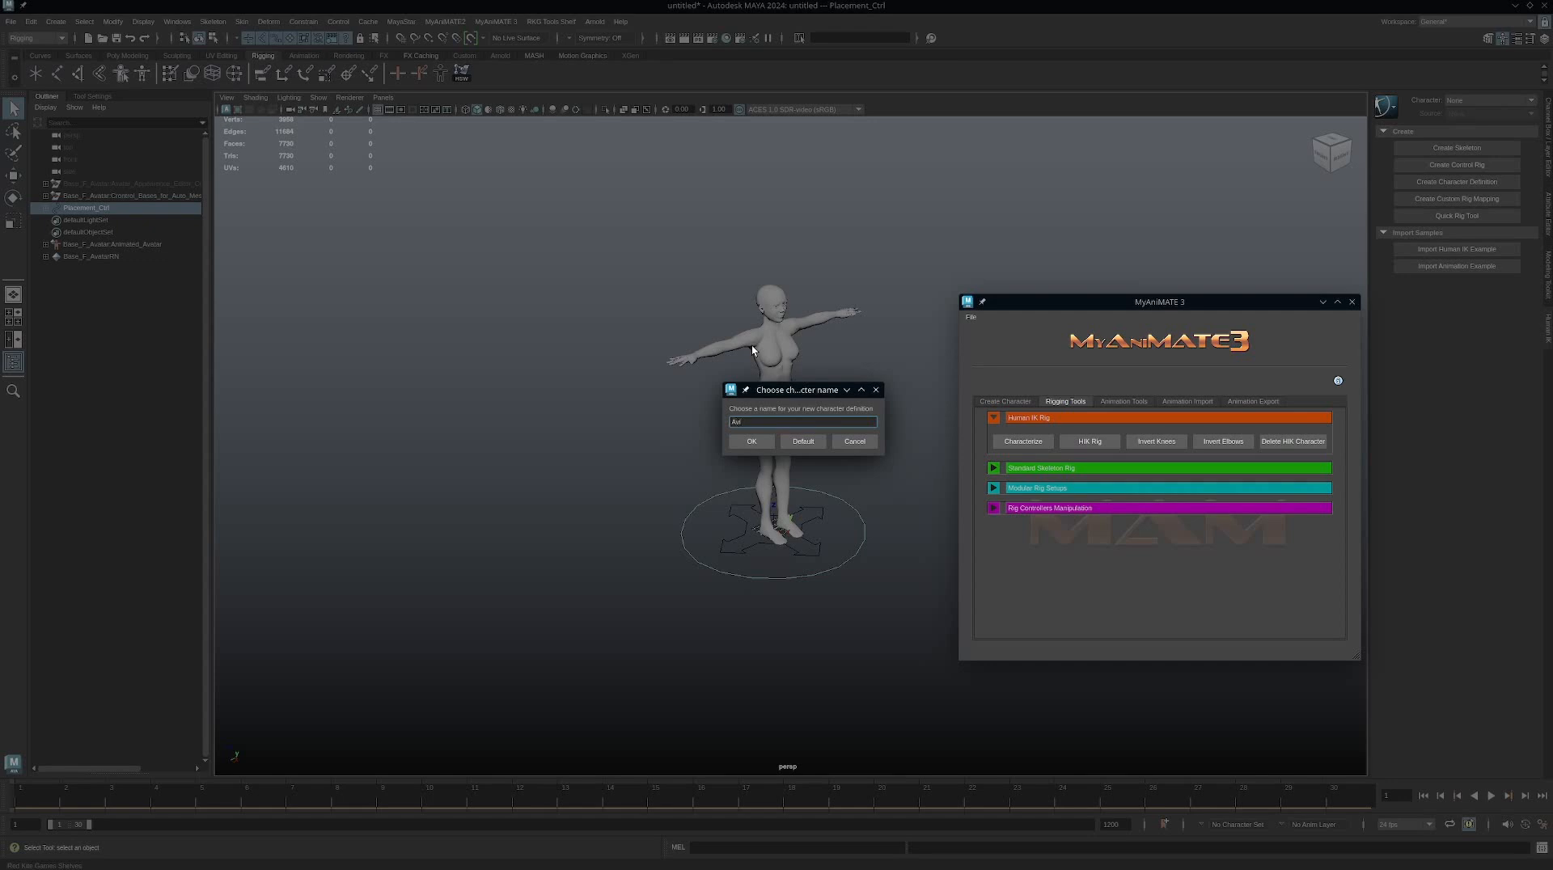
pyautogui.doubleClick(765, 422)
pyautogui.click(764, 444)
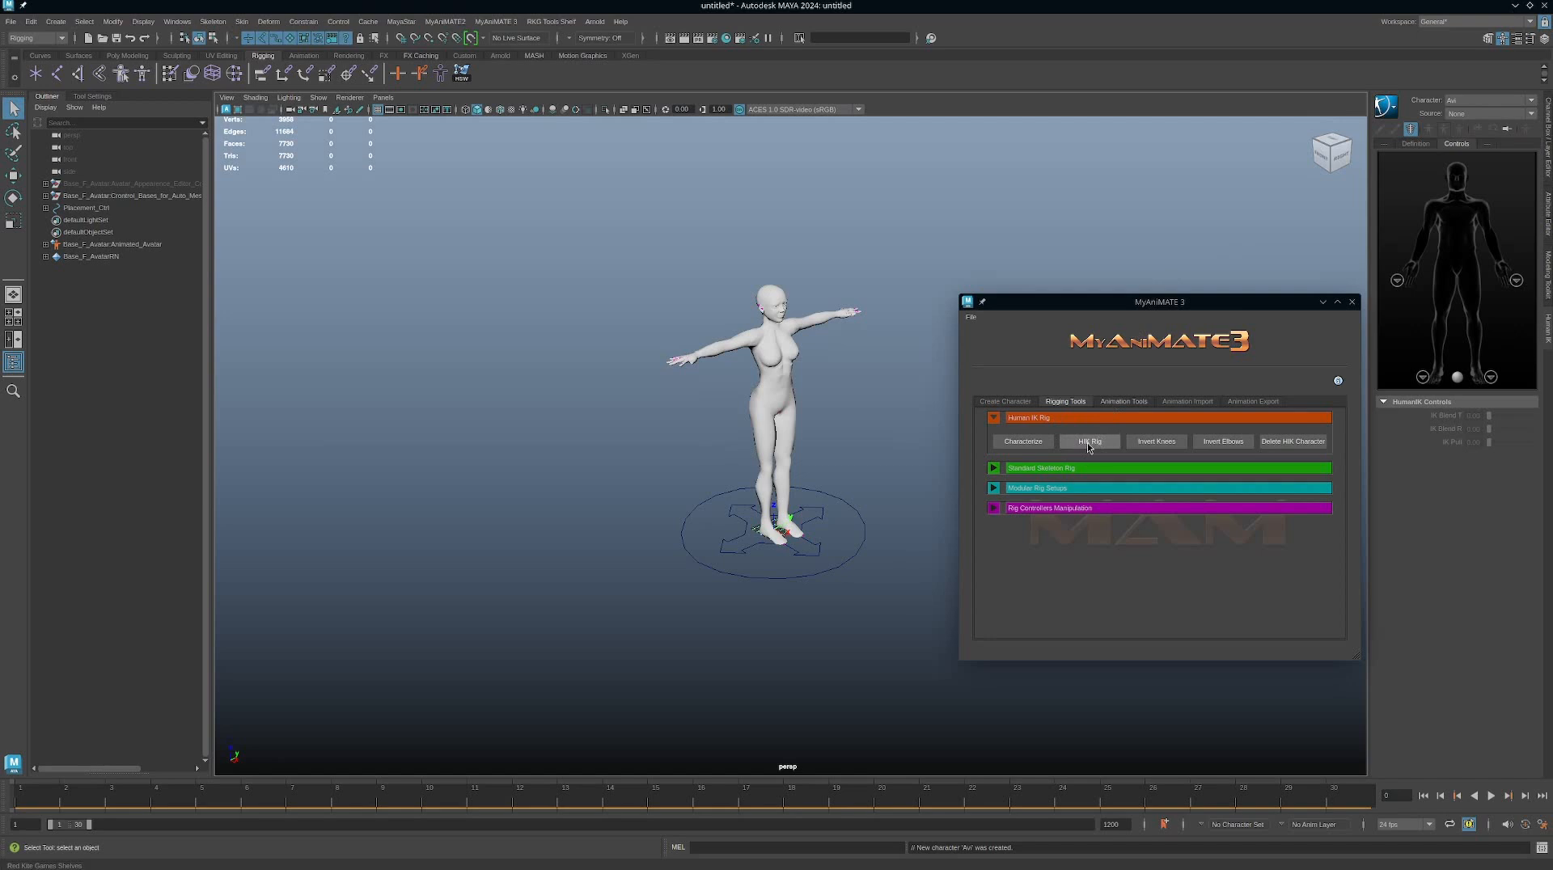
# Step: Delete the Human IK character through its placement control and generate a new HIK rig named Character
pyautogui.moveTo(893, 559); pyautogui.dragTo(895, 558)
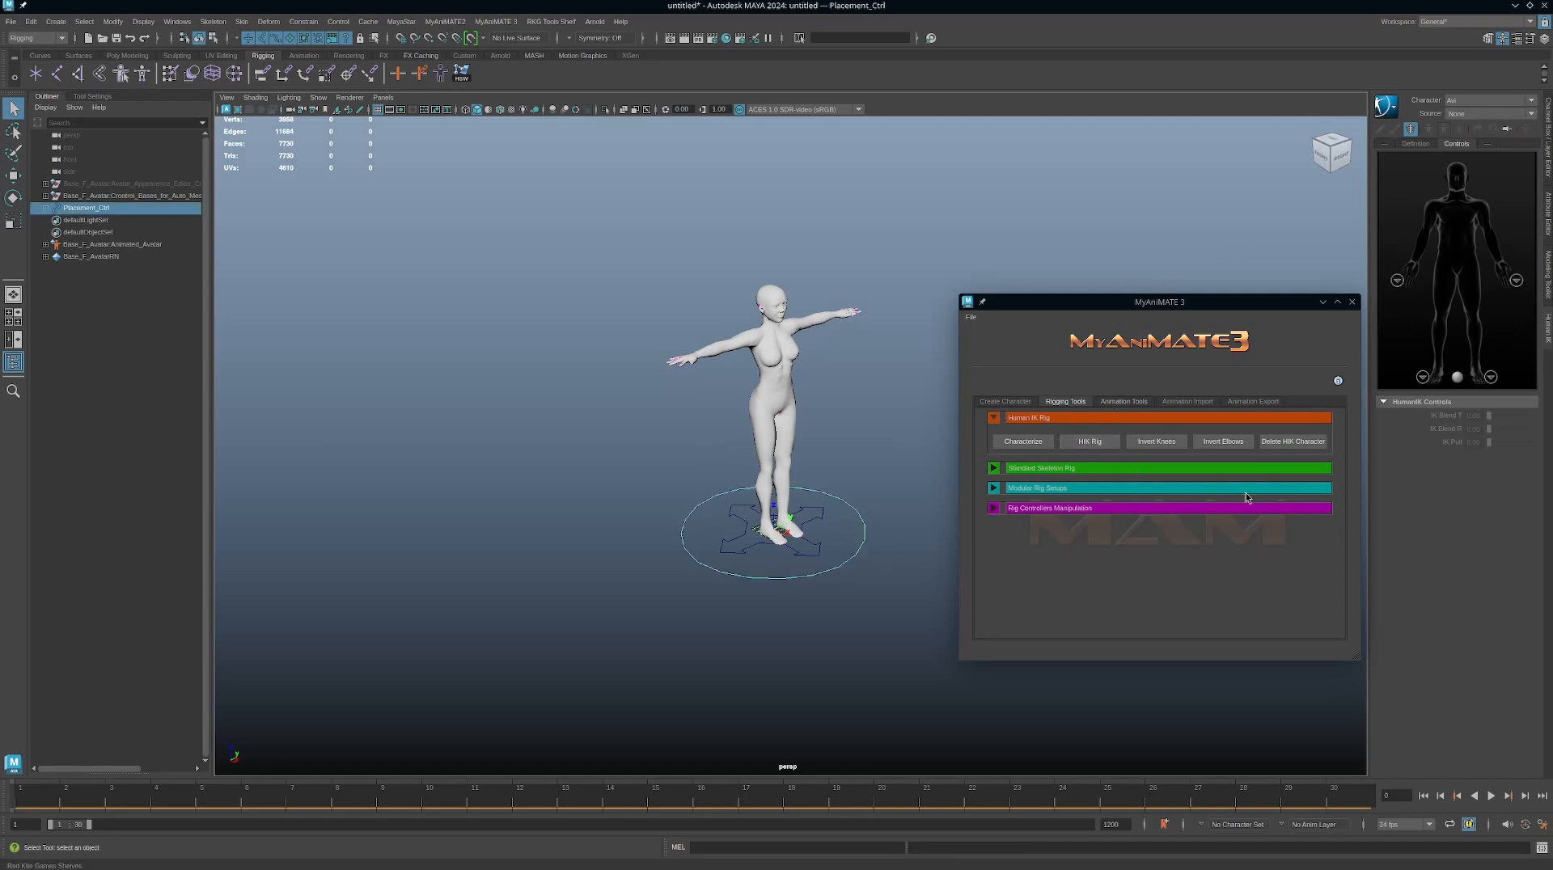
pyautogui.click(1298, 444)
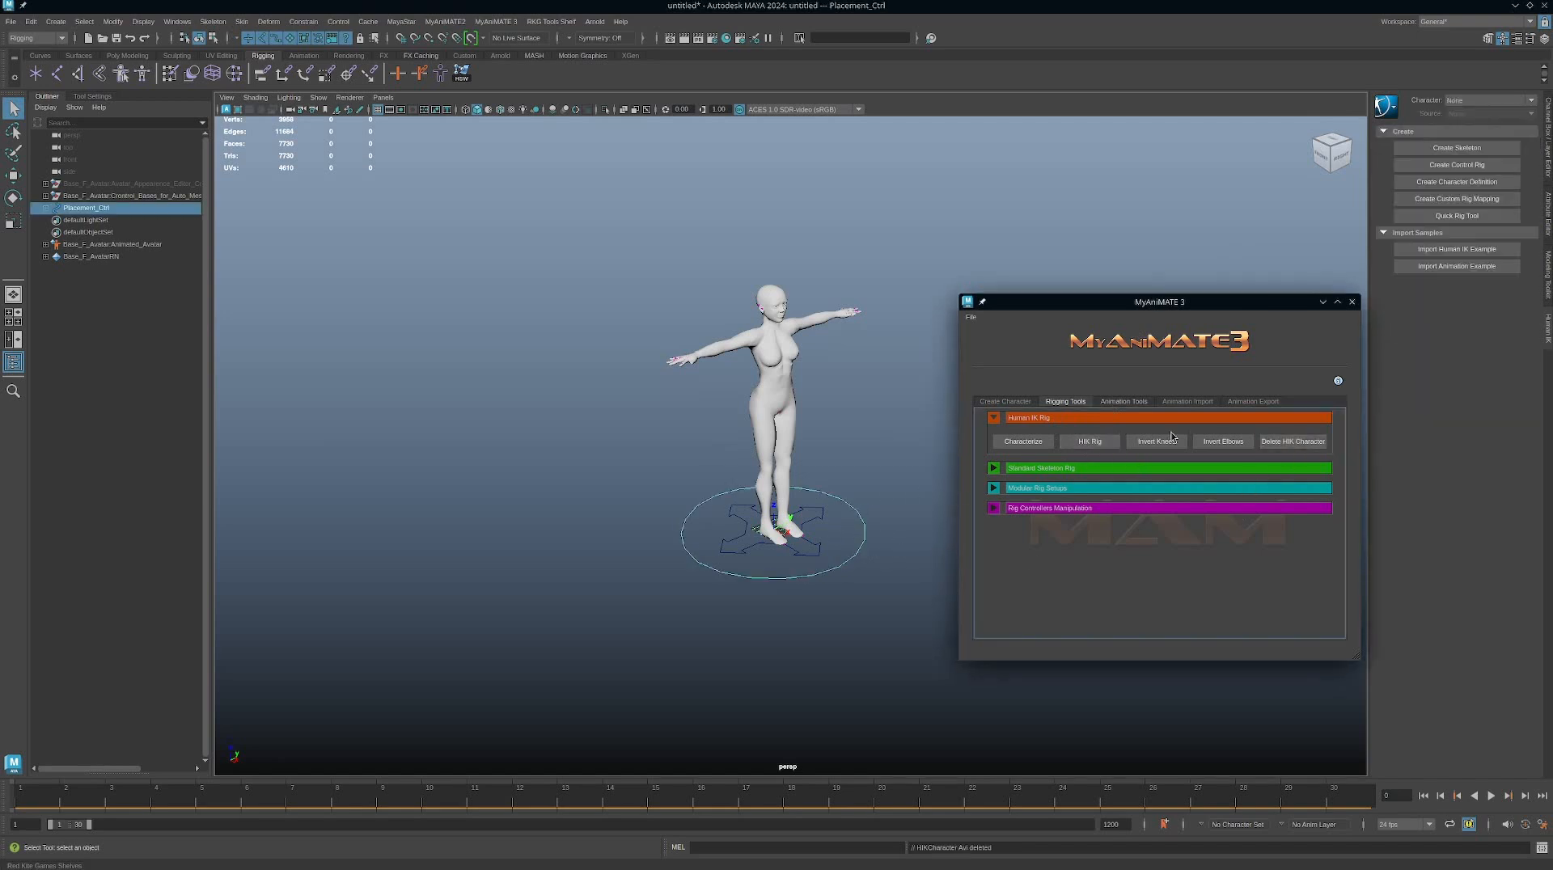
pyautogui.click(1105, 444)
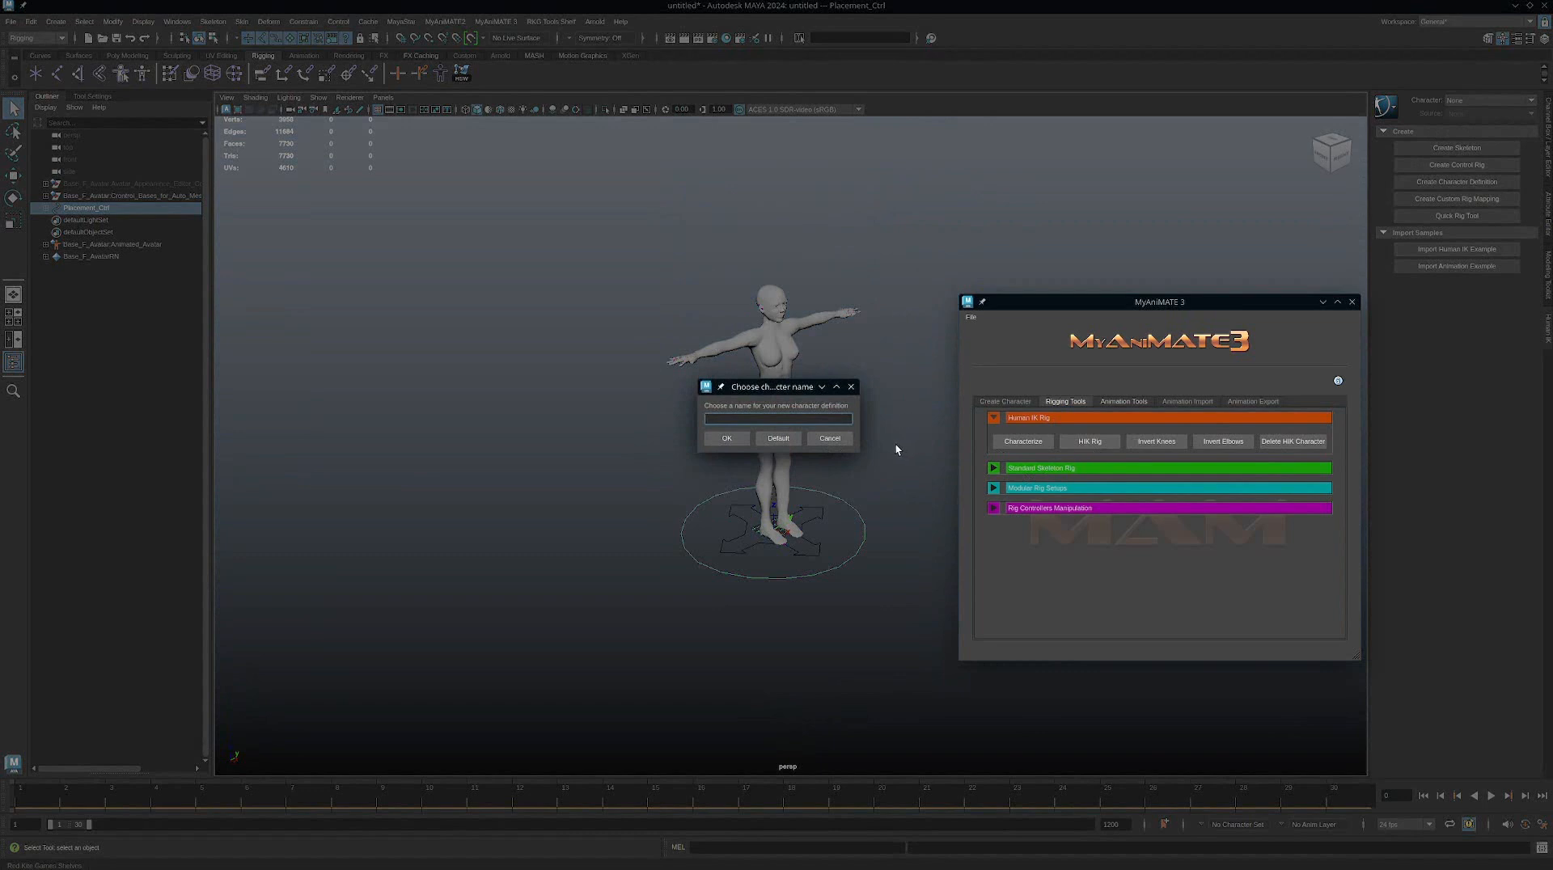
pyautogui.click(727, 438)
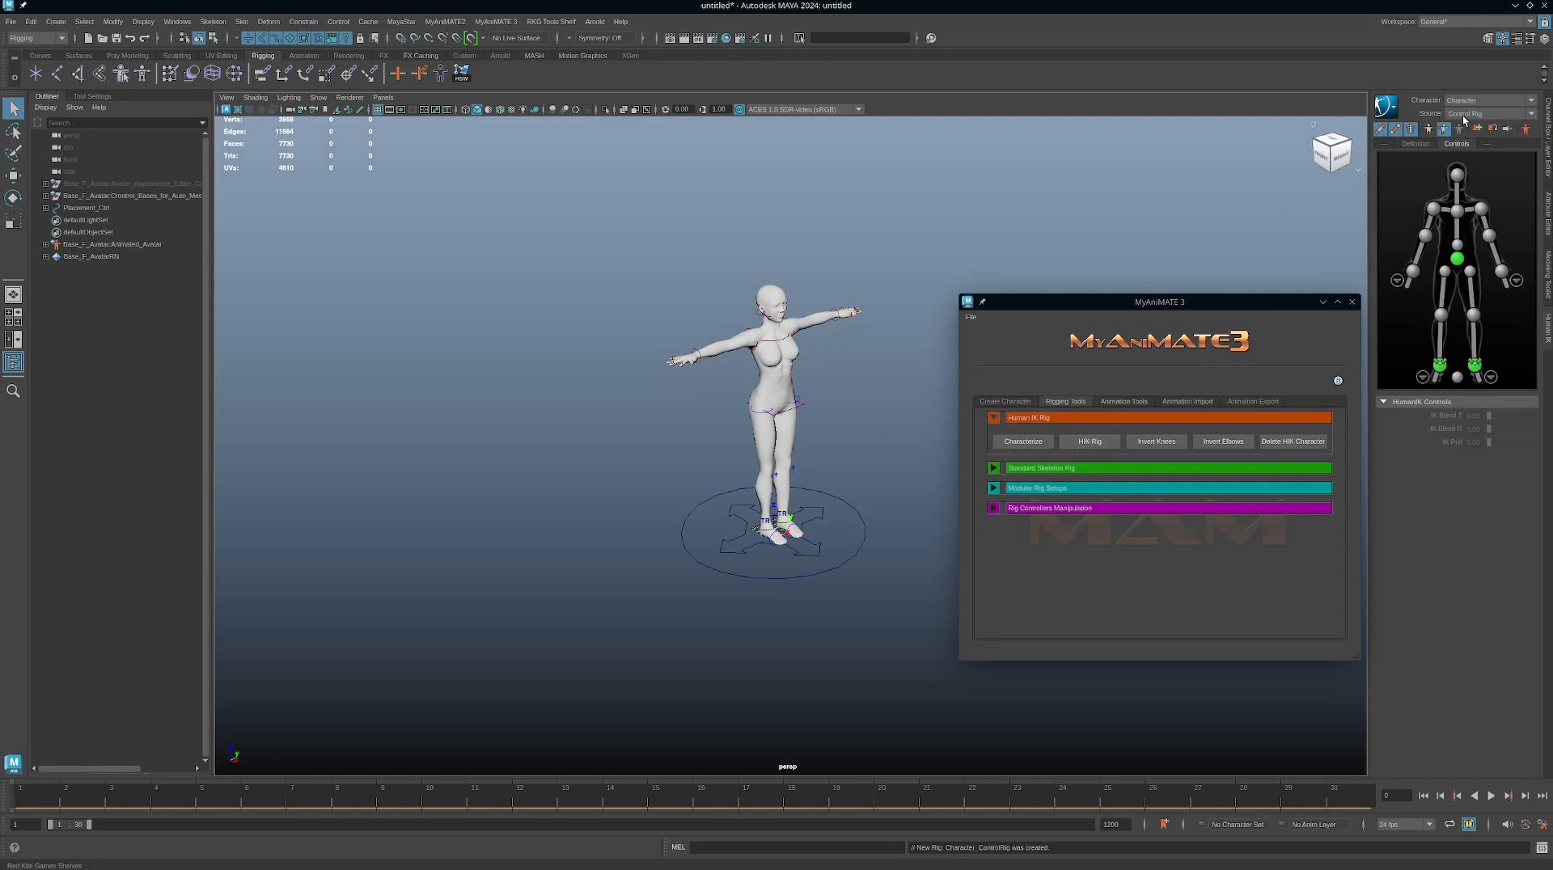
# Step: Switch the character's Human IK source to None and back to Control Rig
pyautogui.click(1464, 115)
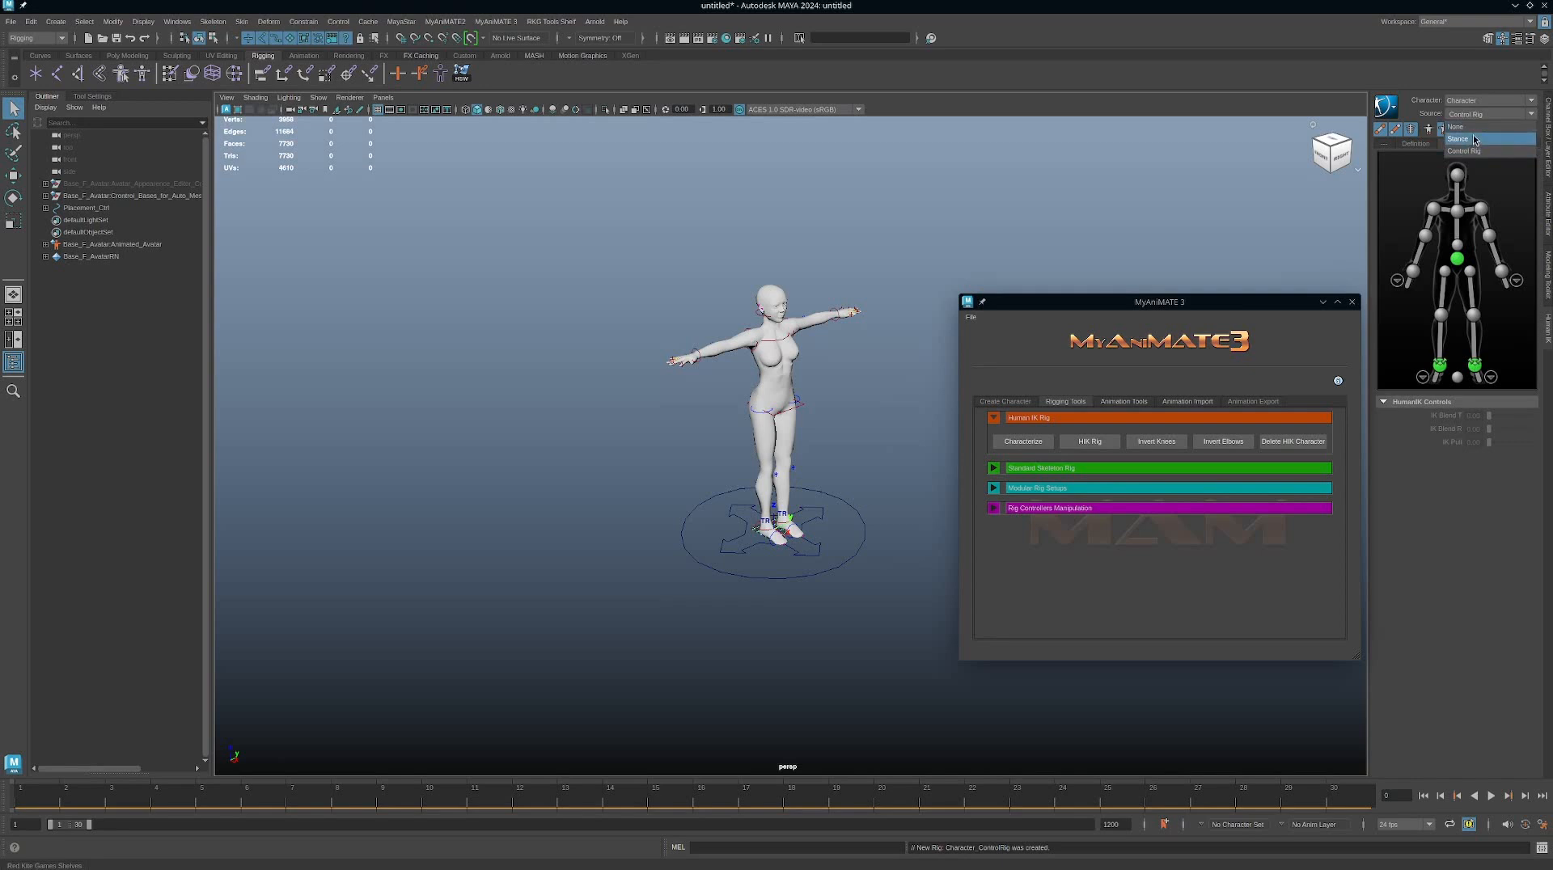
pyautogui.click(1469, 127)
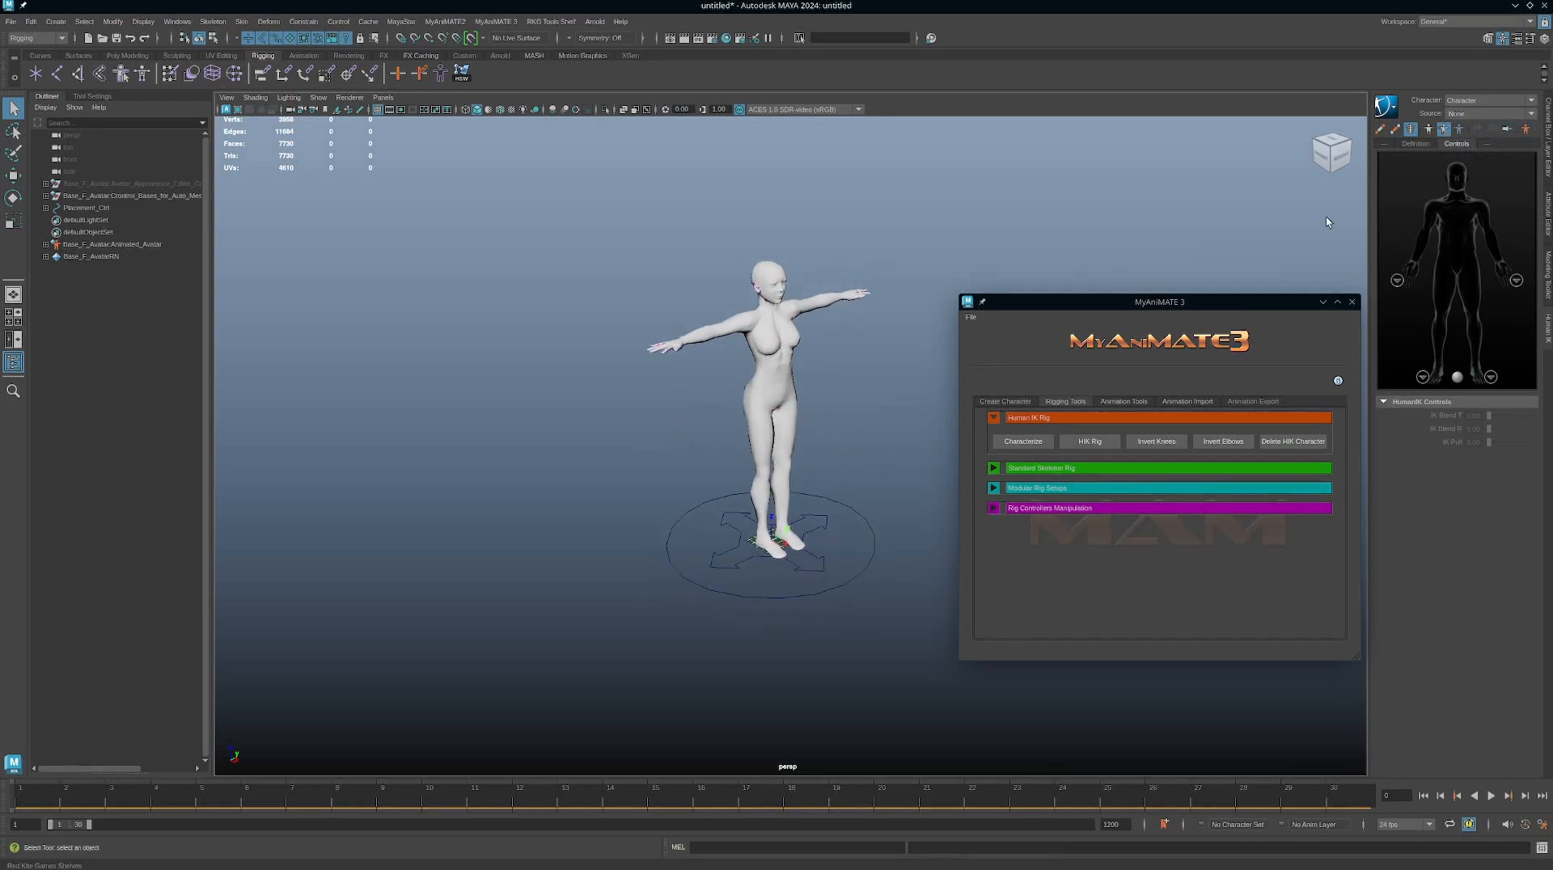
pyautogui.click(1488, 114)
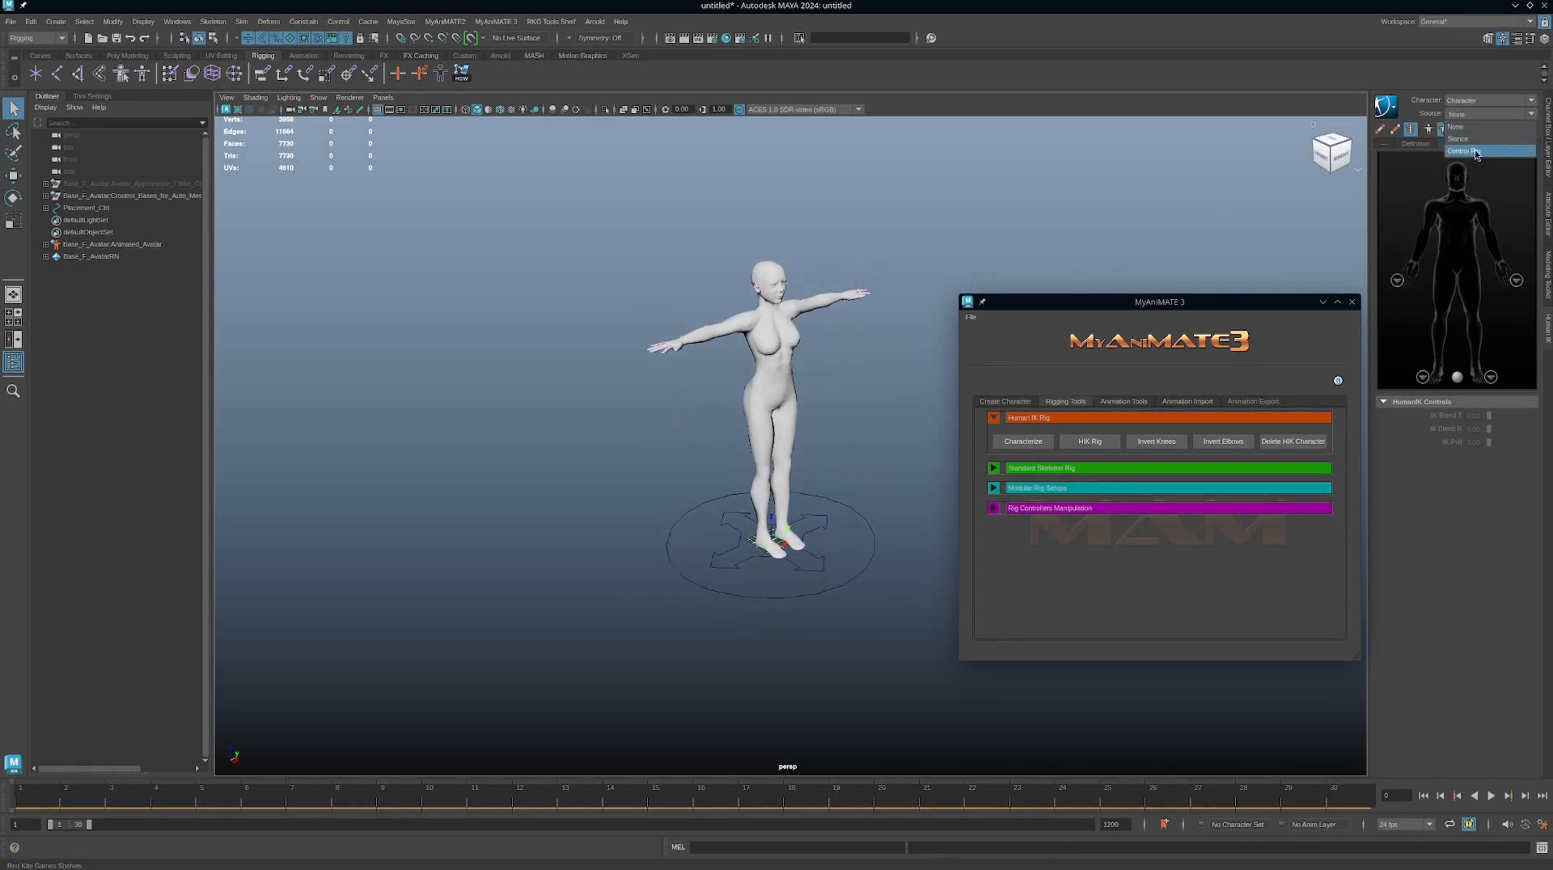
pyautogui.click(1474, 150)
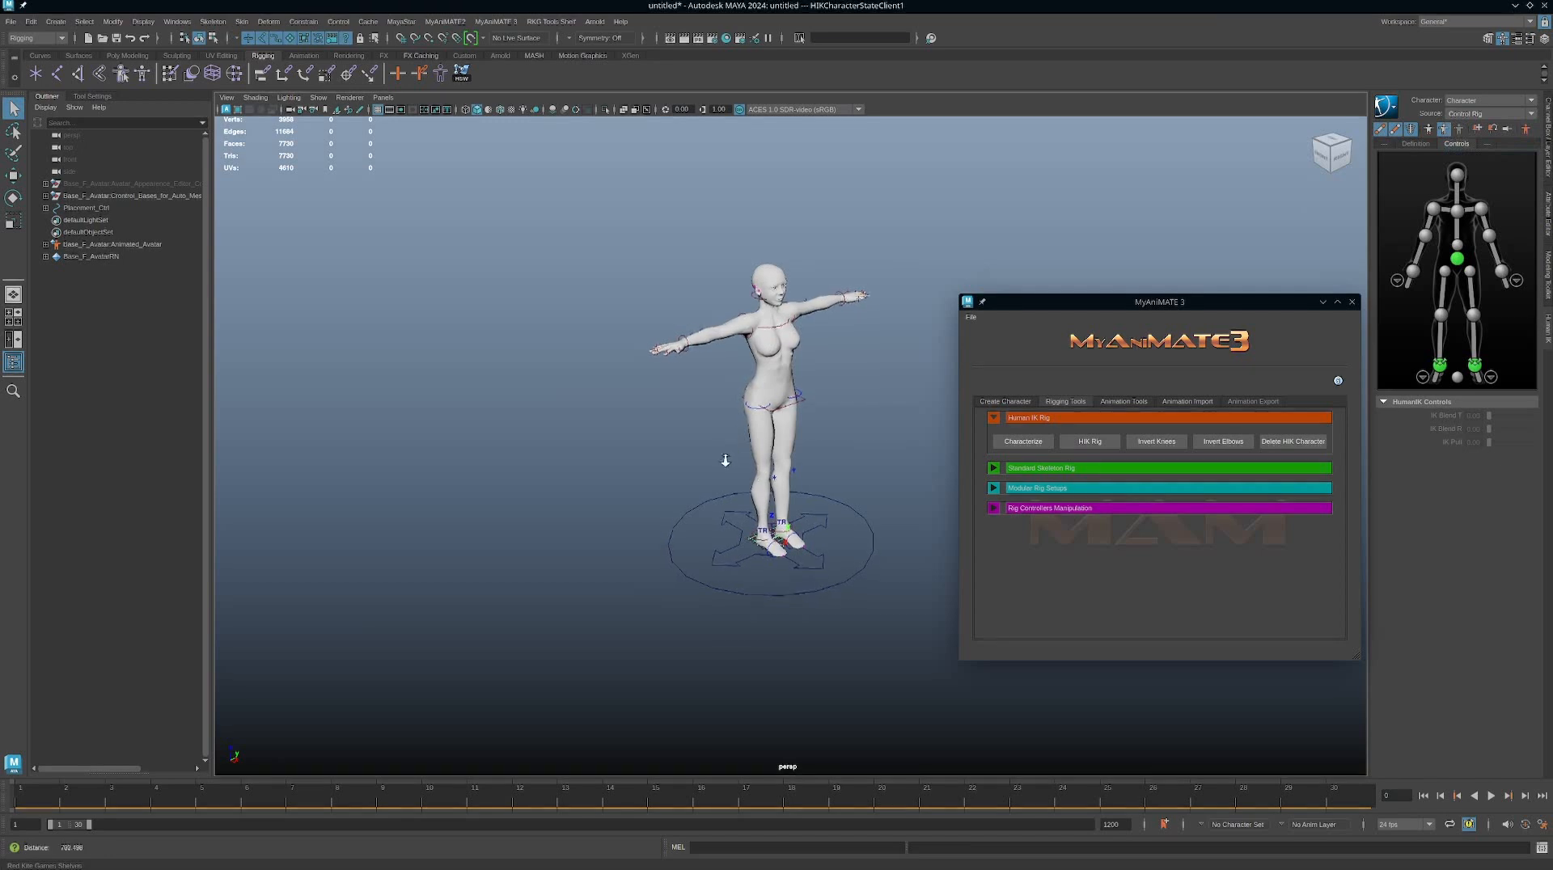
pyautogui.keyDown('alt'); pyautogui.moveTo(726, 460); pyautogui.dragTo(850, 414); pyautogui.keyUp('alt')
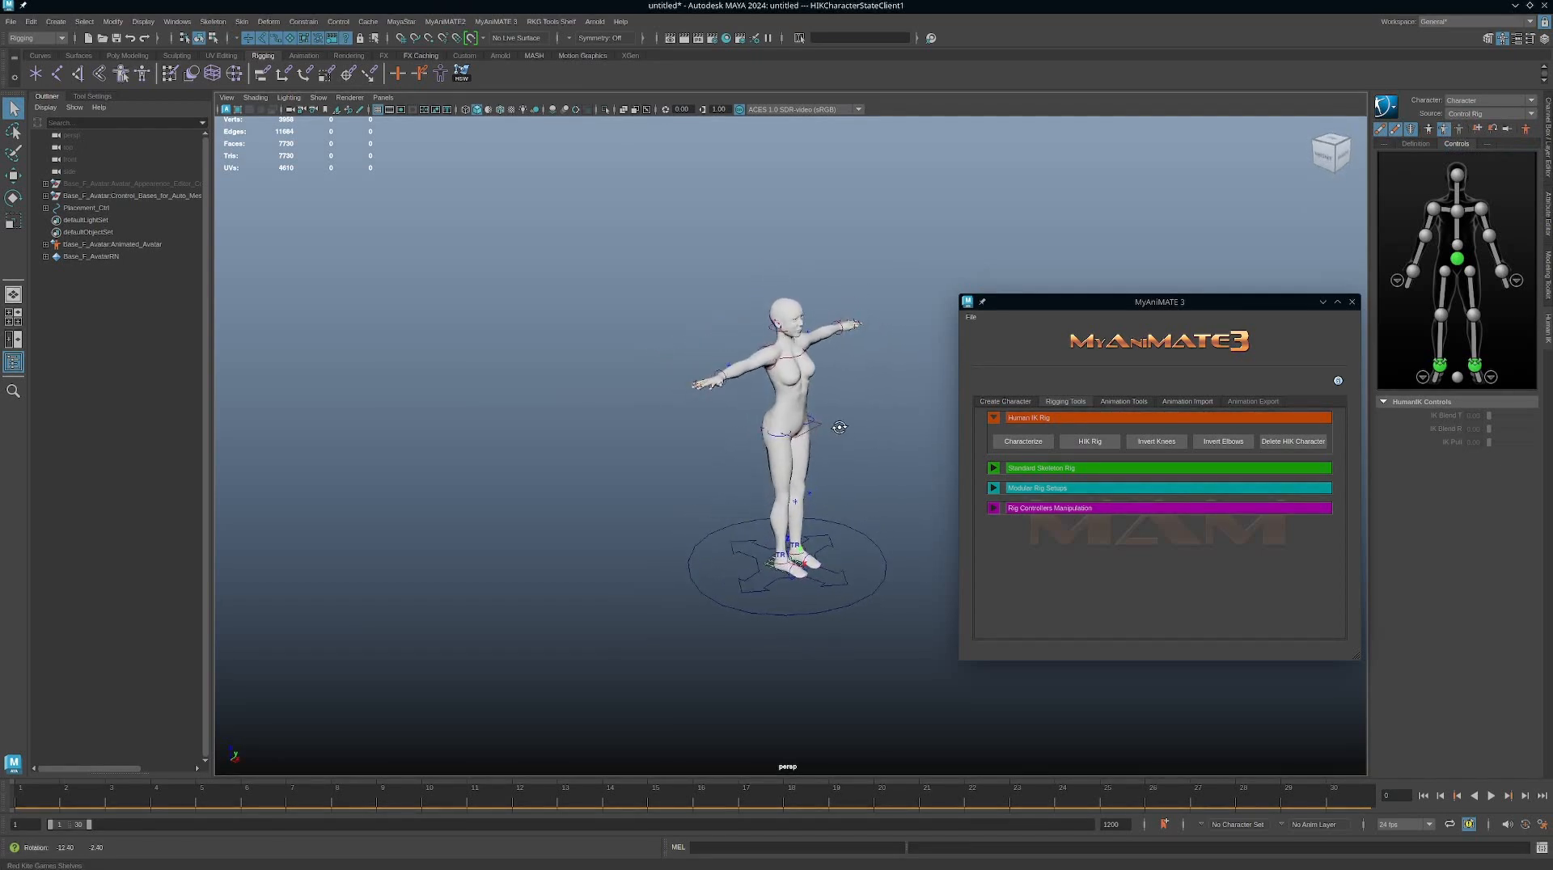
pyautogui.click(1488, 114)
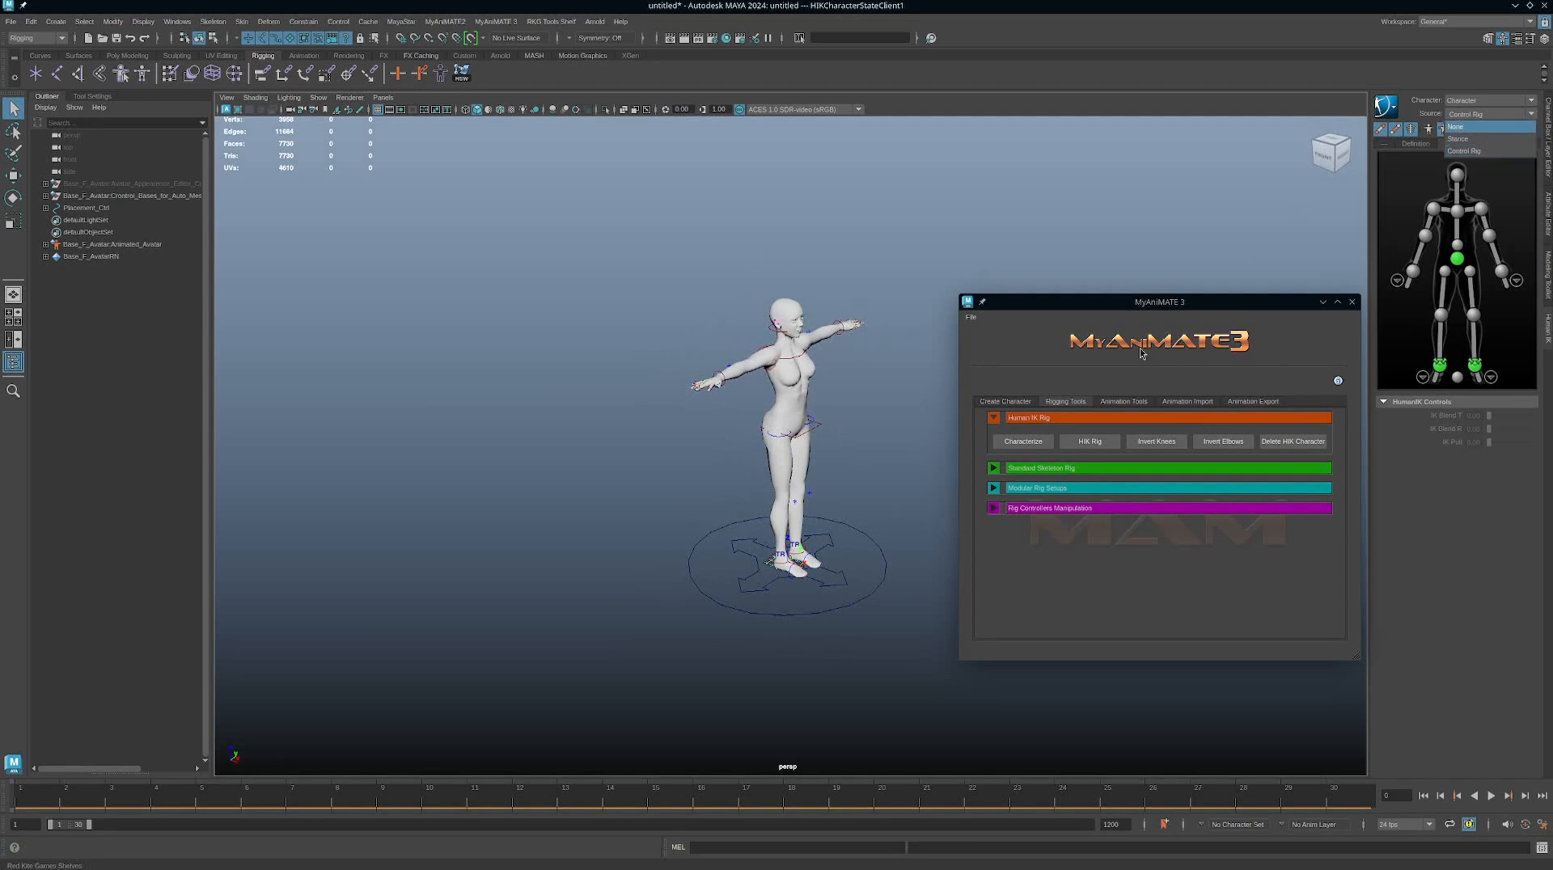
pyautogui.click(857, 448)
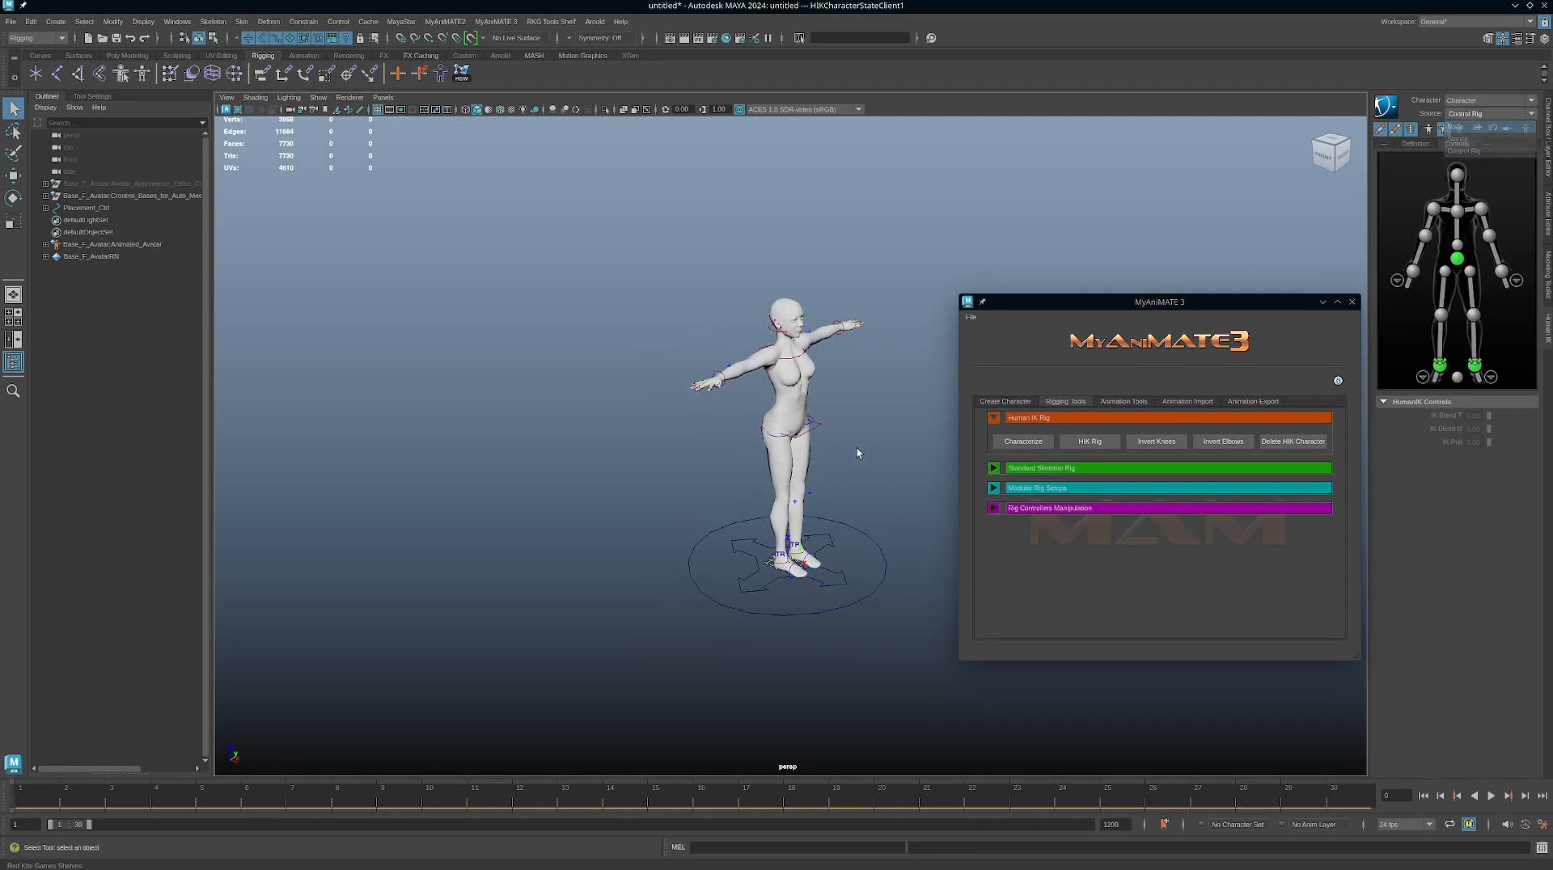
# Step: Lower the hips effector vertically so the character squats with bent knees
pyautogui.scroll(2, 861, 449)
pyautogui.keyDown('alt'); pyautogui.moveTo(825, 451); pyautogui.dragTo(805, 448, button='middle'); pyautogui.keyUp('alt')
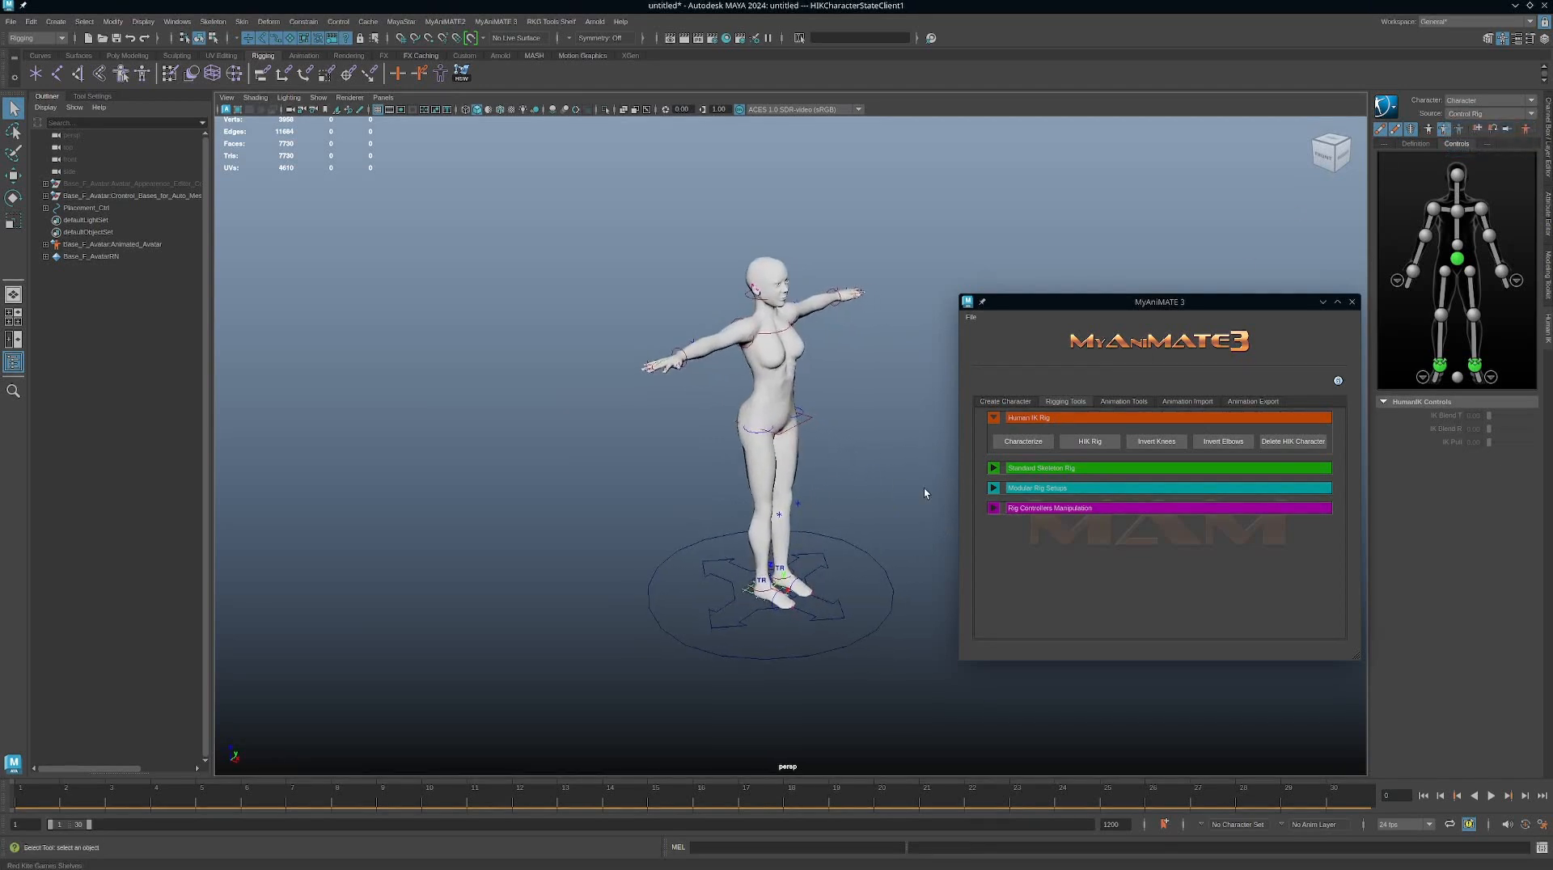
pyautogui.click(804, 420)
pyautogui.press('w')
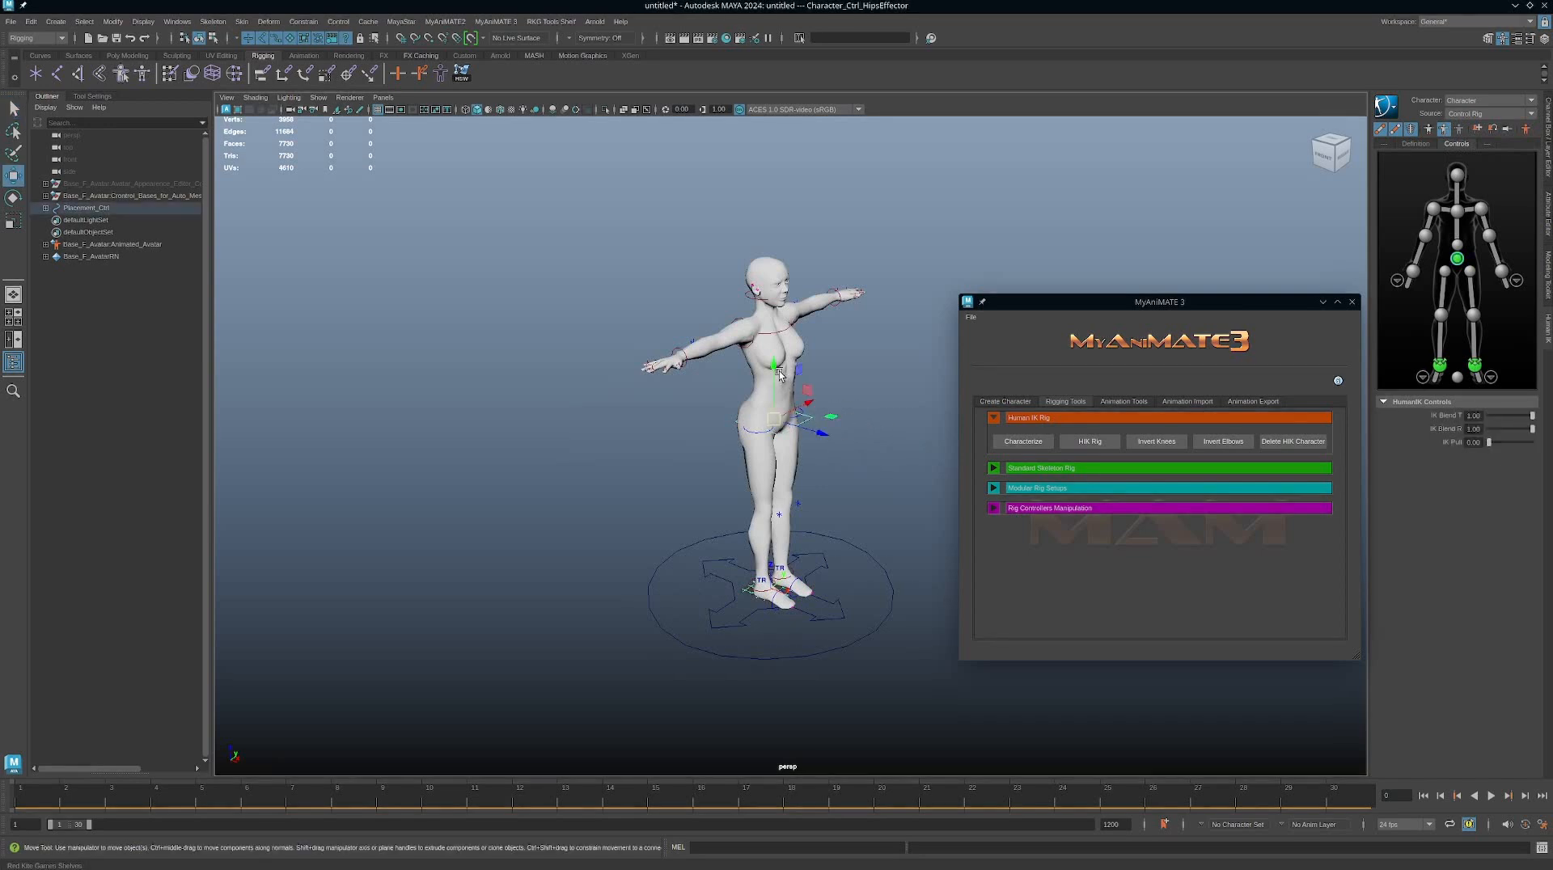
pyautogui.moveTo(779, 373); pyautogui.dragTo(776, 416)
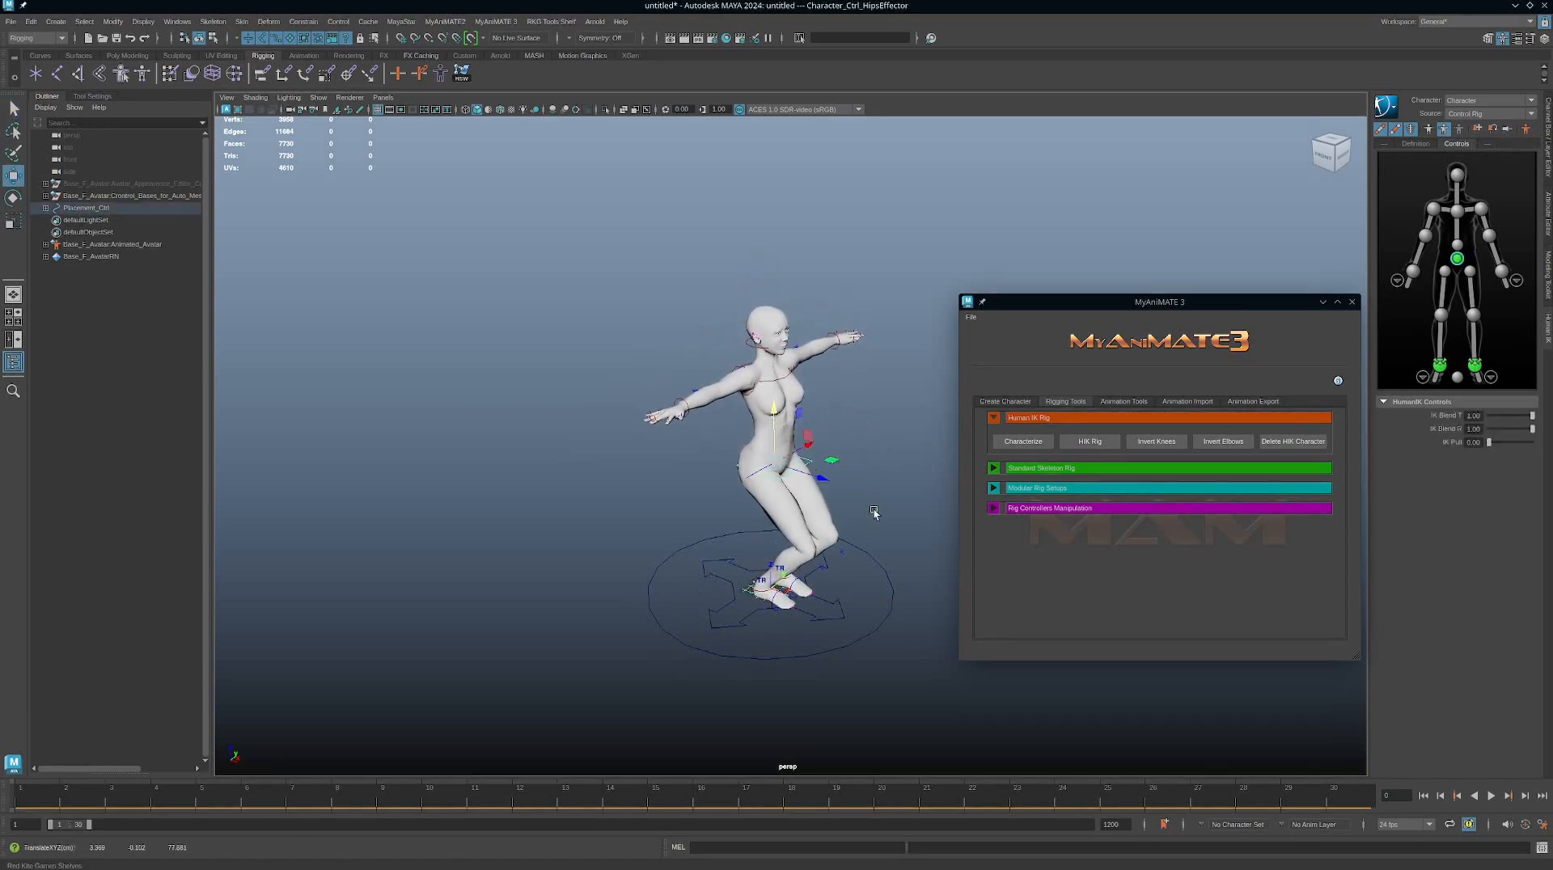
pyautogui.keyDown('alt'); pyautogui.moveTo(874, 510); pyautogui.dragTo(783, 475); pyautogui.keyUp('alt')
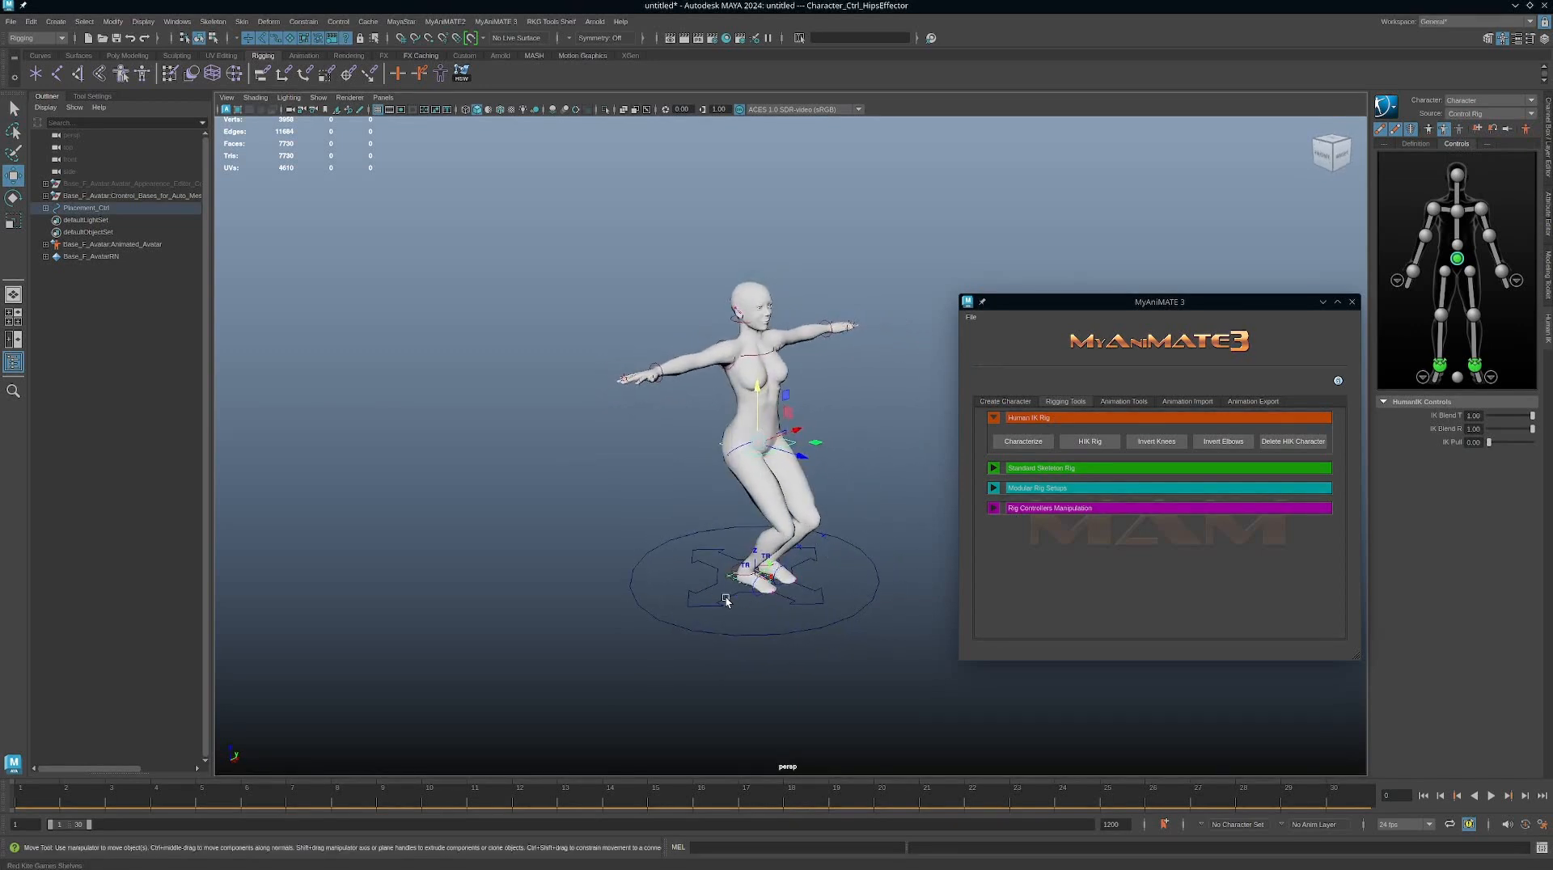
pyautogui.keyDown('alt'); pyautogui.moveTo(811, 530); pyautogui.dragTo(855, 517); pyautogui.keyUp('alt')
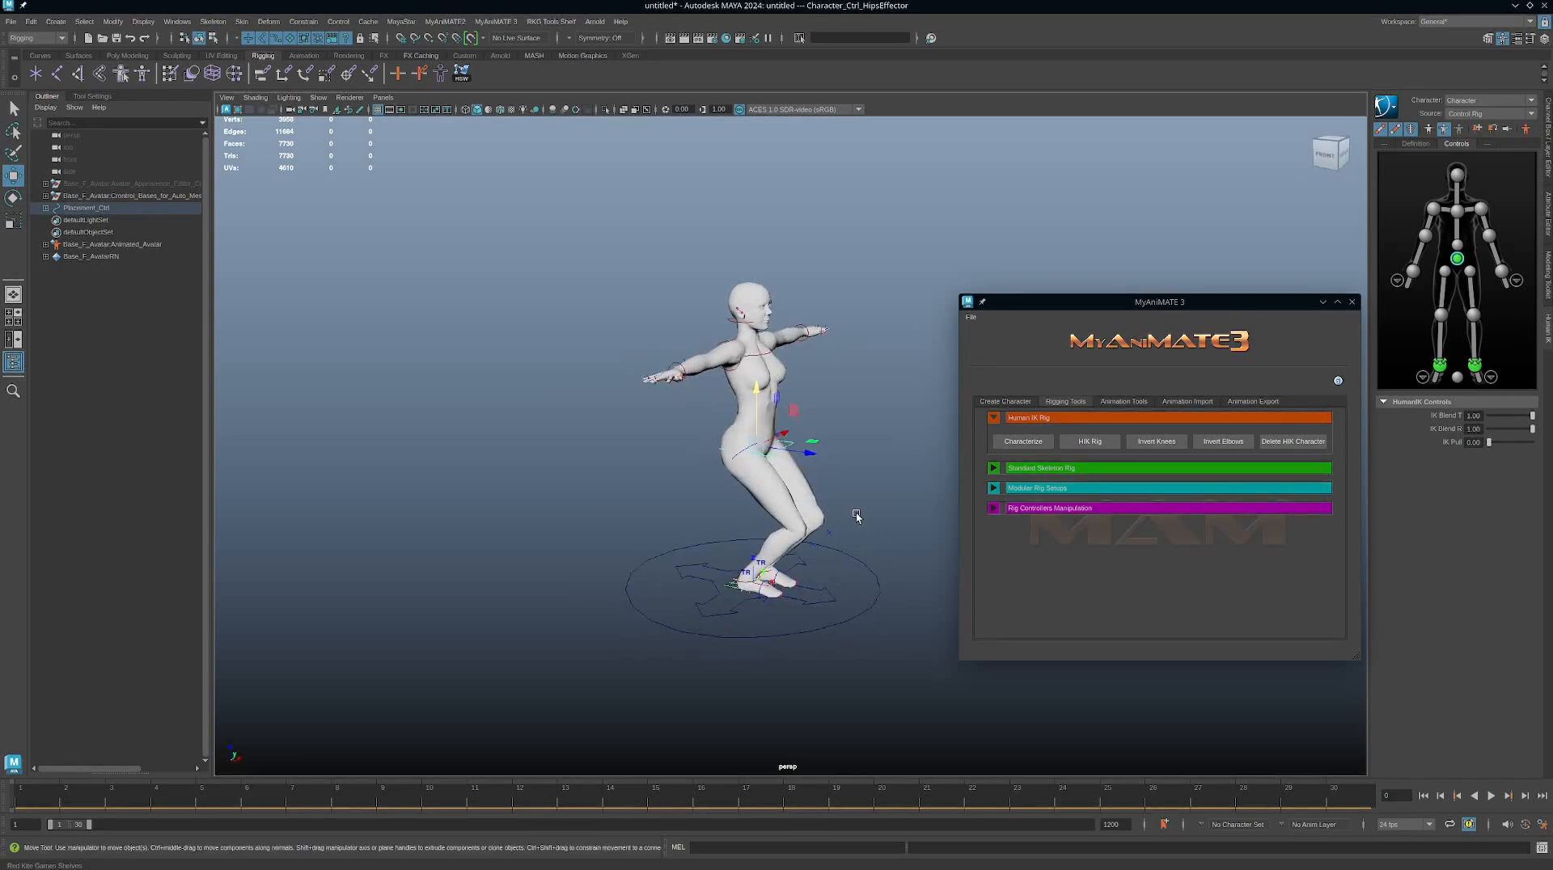
# Step: Invert the direction of the character's knees and invert them again back to the forward bend
pyautogui.click(1157, 443)
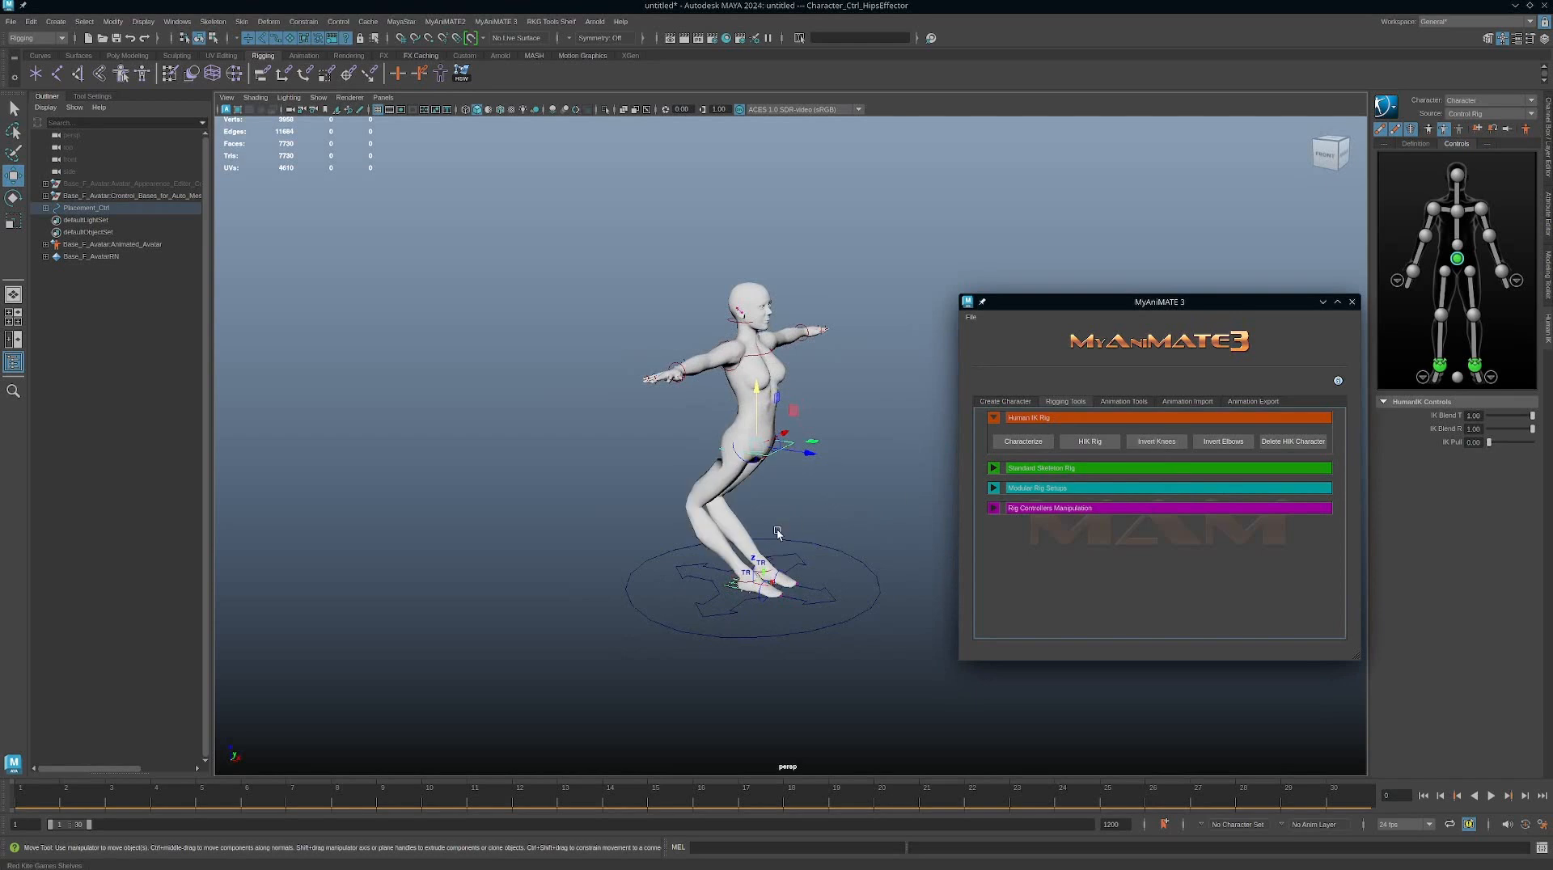
pyautogui.keyDown('alt'); pyautogui.moveTo(779, 531); pyautogui.dragTo(701, 387); pyautogui.keyUp('alt')
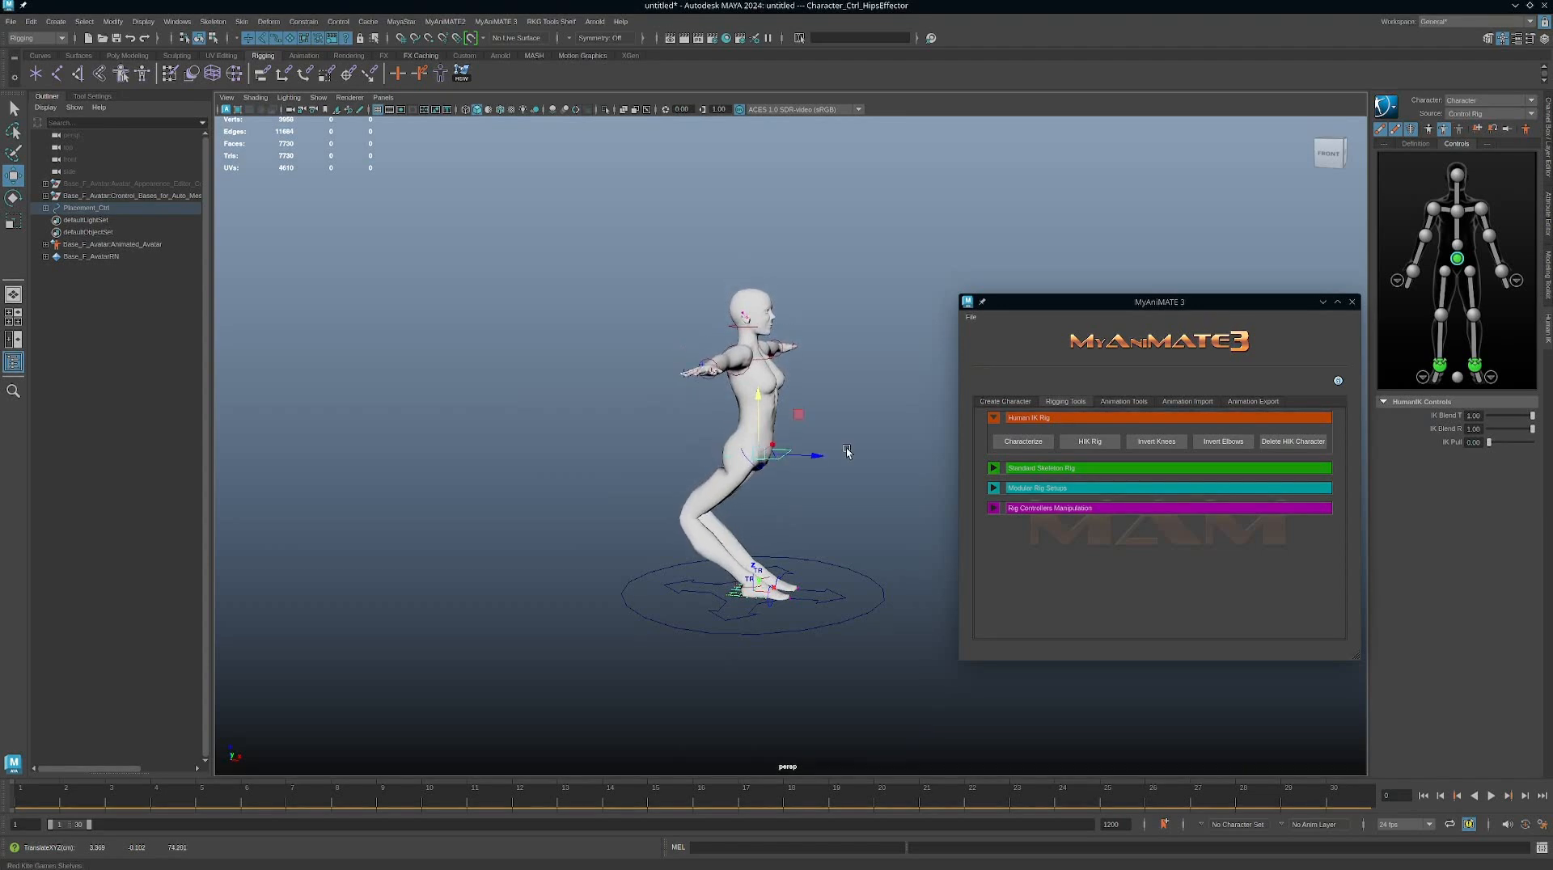
pyautogui.click(1172, 444)
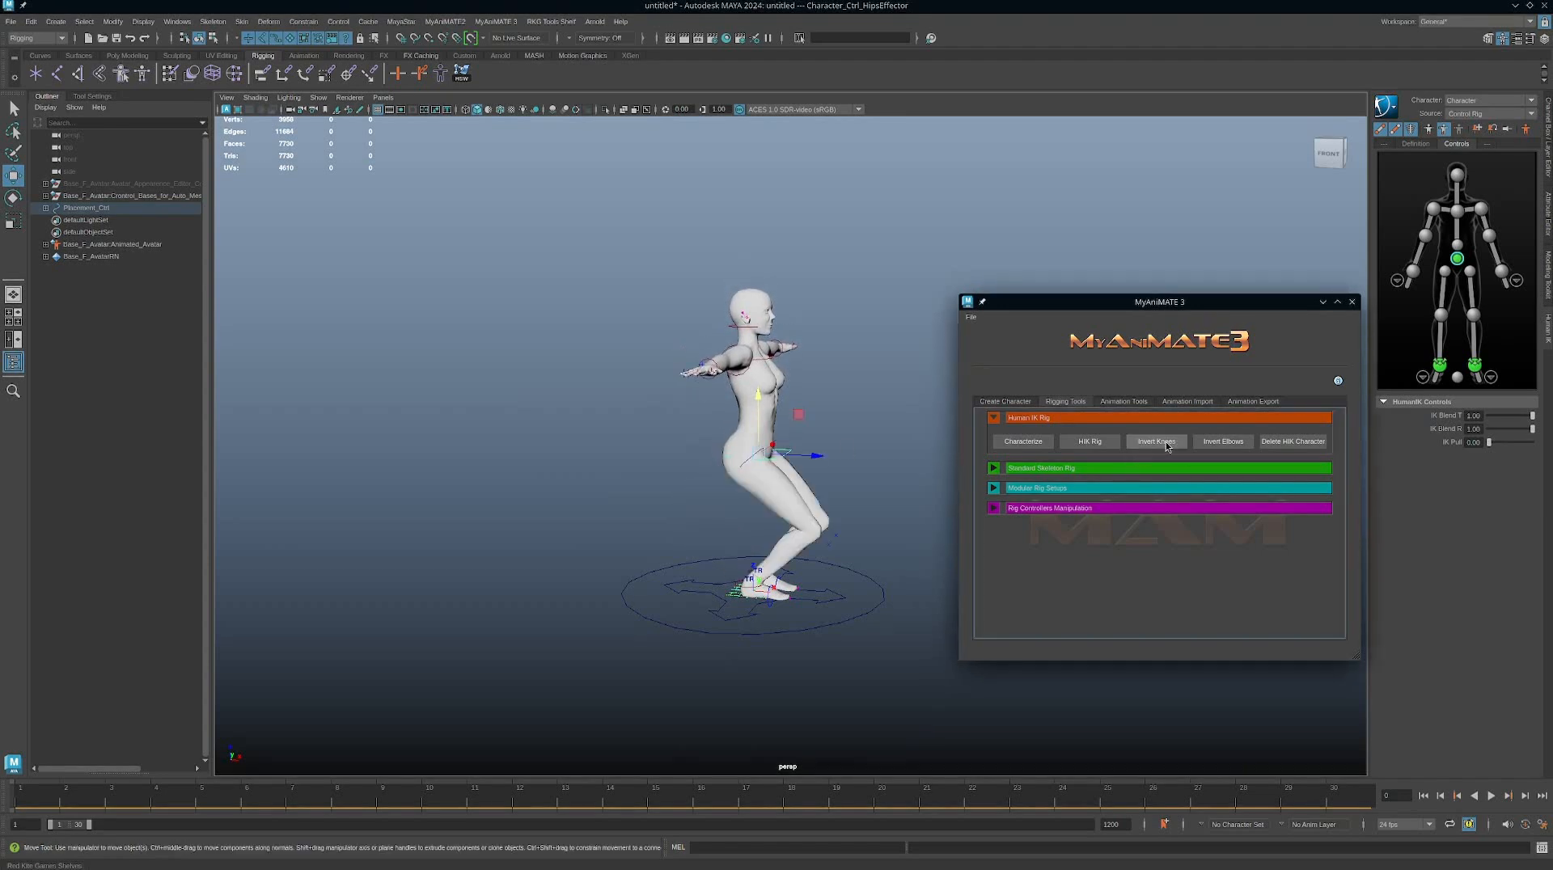
# Step: Move the left and right wrist effectors inward toward the body to bend both elbows
pyautogui.keyDown('alt'); pyautogui.moveTo(843, 389); pyautogui.dragTo(870, 455); pyautogui.keyUp('alt')
pyautogui.click(858, 405)
pyautogui.click(615, 427)
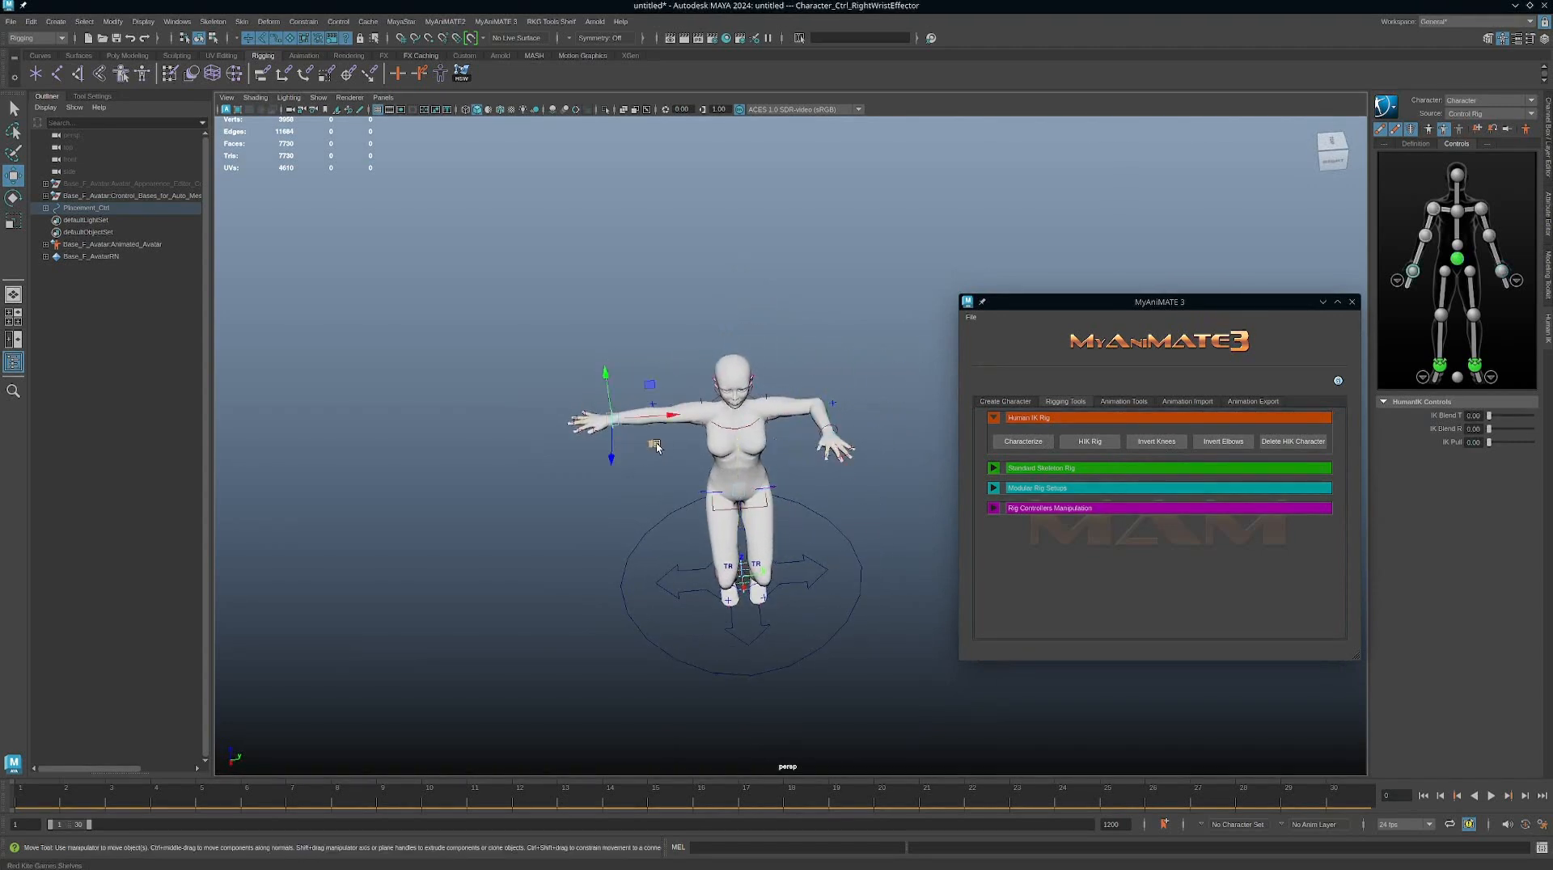
pyautogui.moveTo(614, 427); pyautogui.dragTo(696, 473)
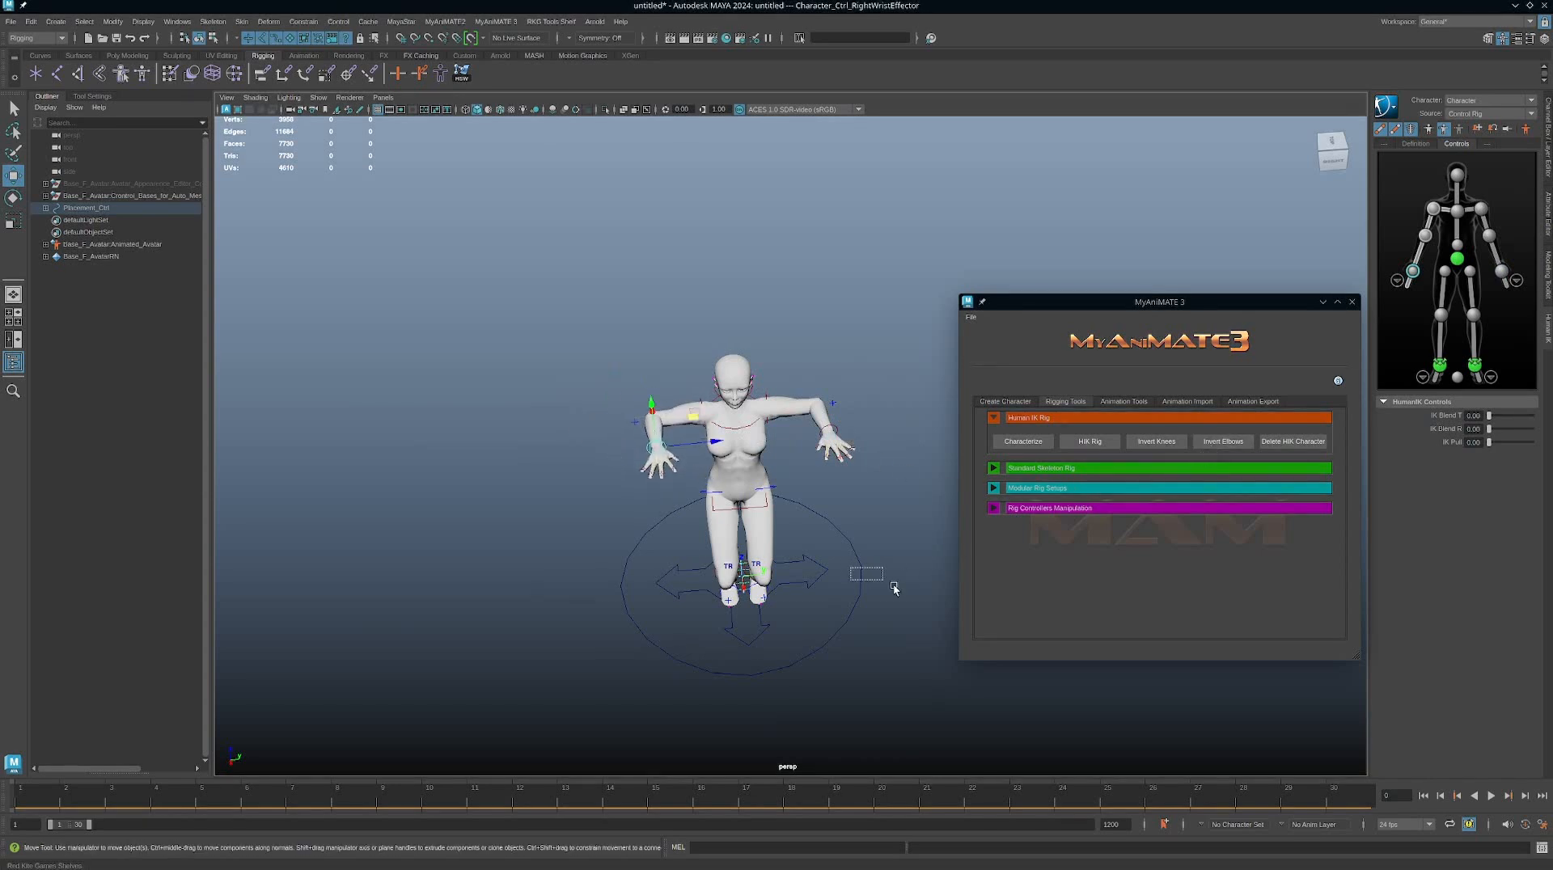
# Step: Invert the elbows of the character with its placement control selected
pyautogui.click(859, 576)
pyautogui.click(1224, 443)
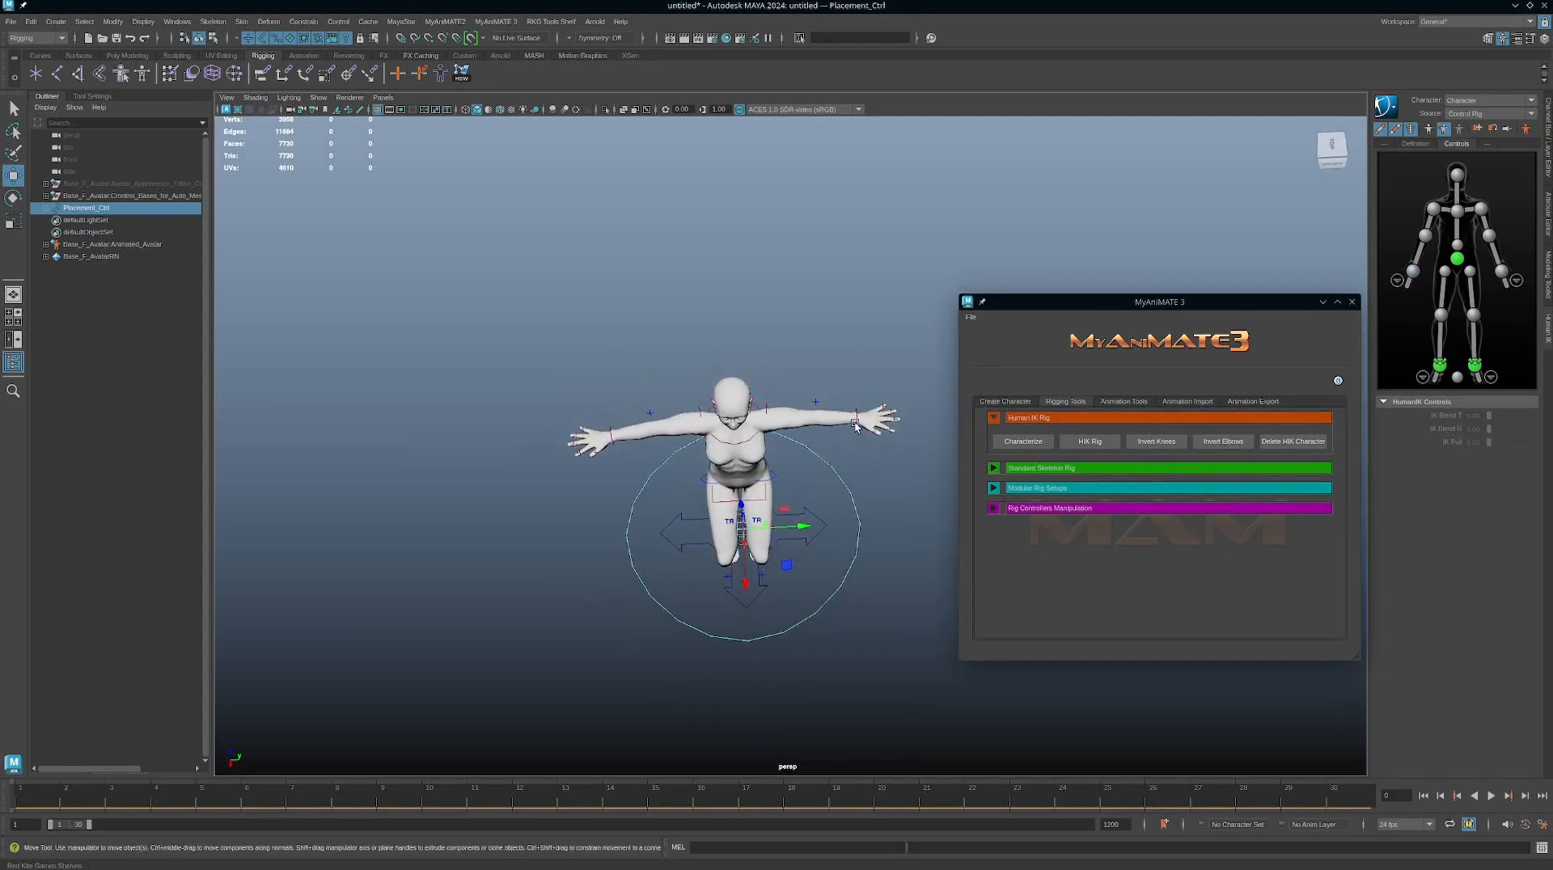
# Step: Move the left and right wrist effectors to bend both arms, bringing the left hand down from its raised position
pyautogui.click(856, 426)
pyautogui.moveTo(901, 448); pyautogui.dragTo(829, 389)
pyautogui.click(612, 436)
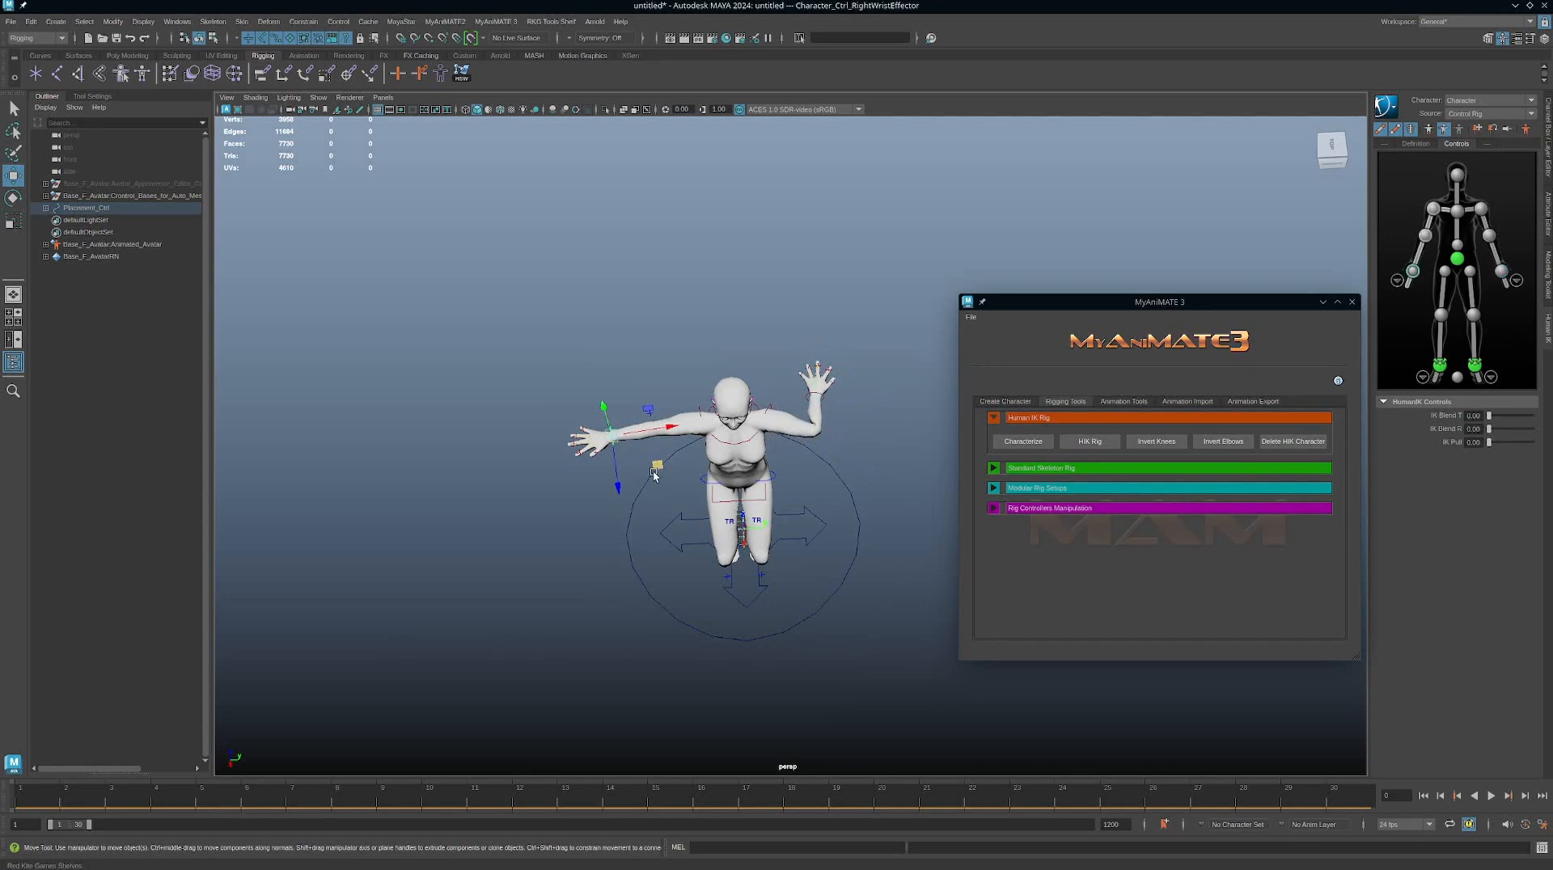
pyautogui.moveTo(656, 467); pyautogui.dragTo(650, 503)
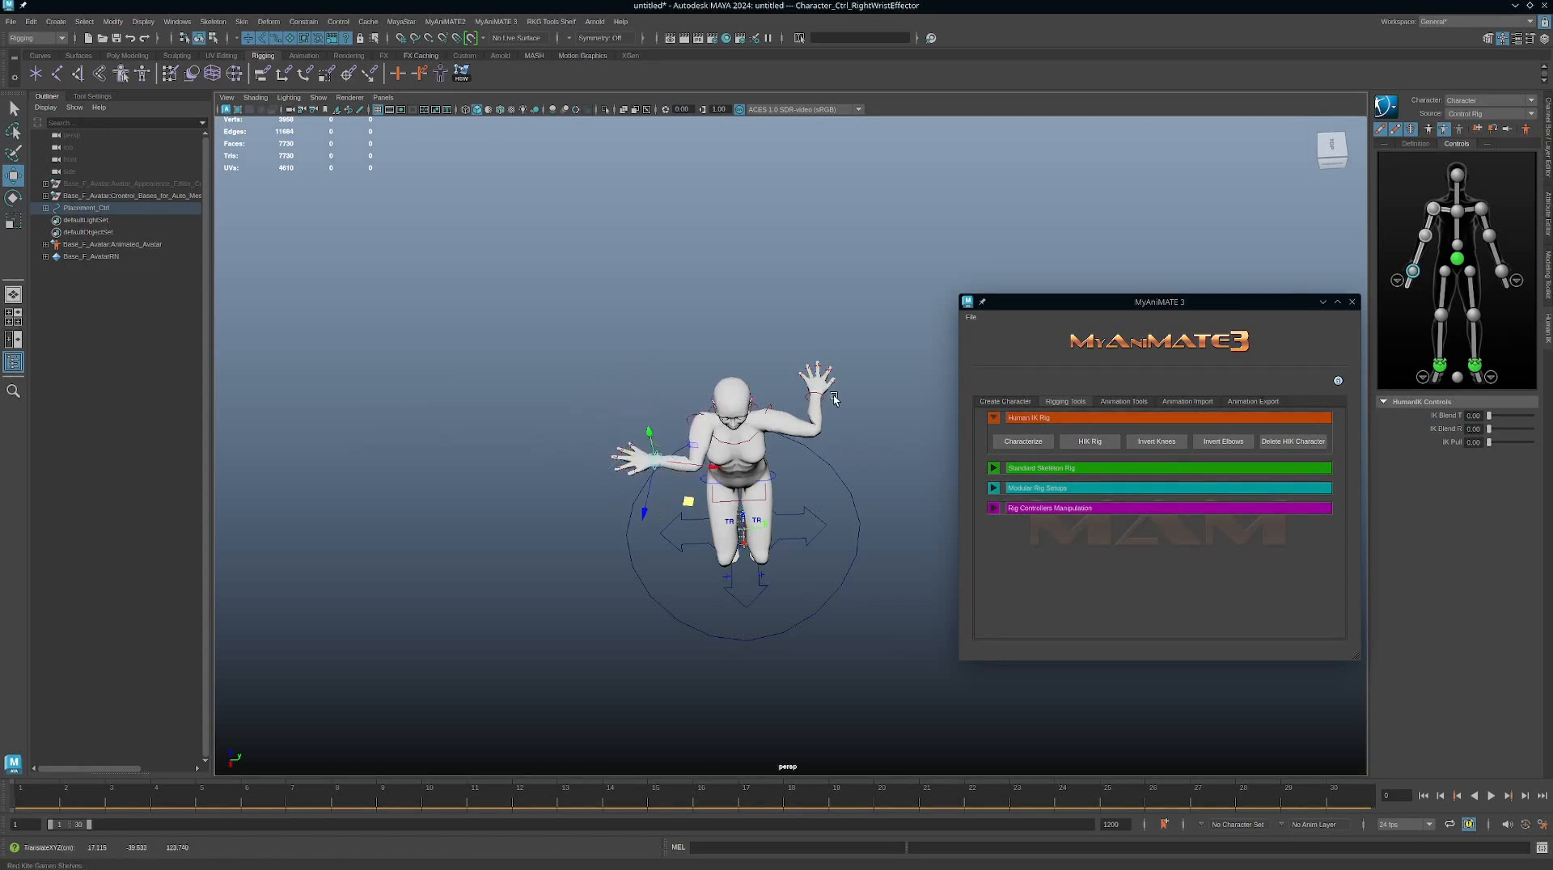
pyautogui.click(826, 402)
pyautogui.click(828, 404)
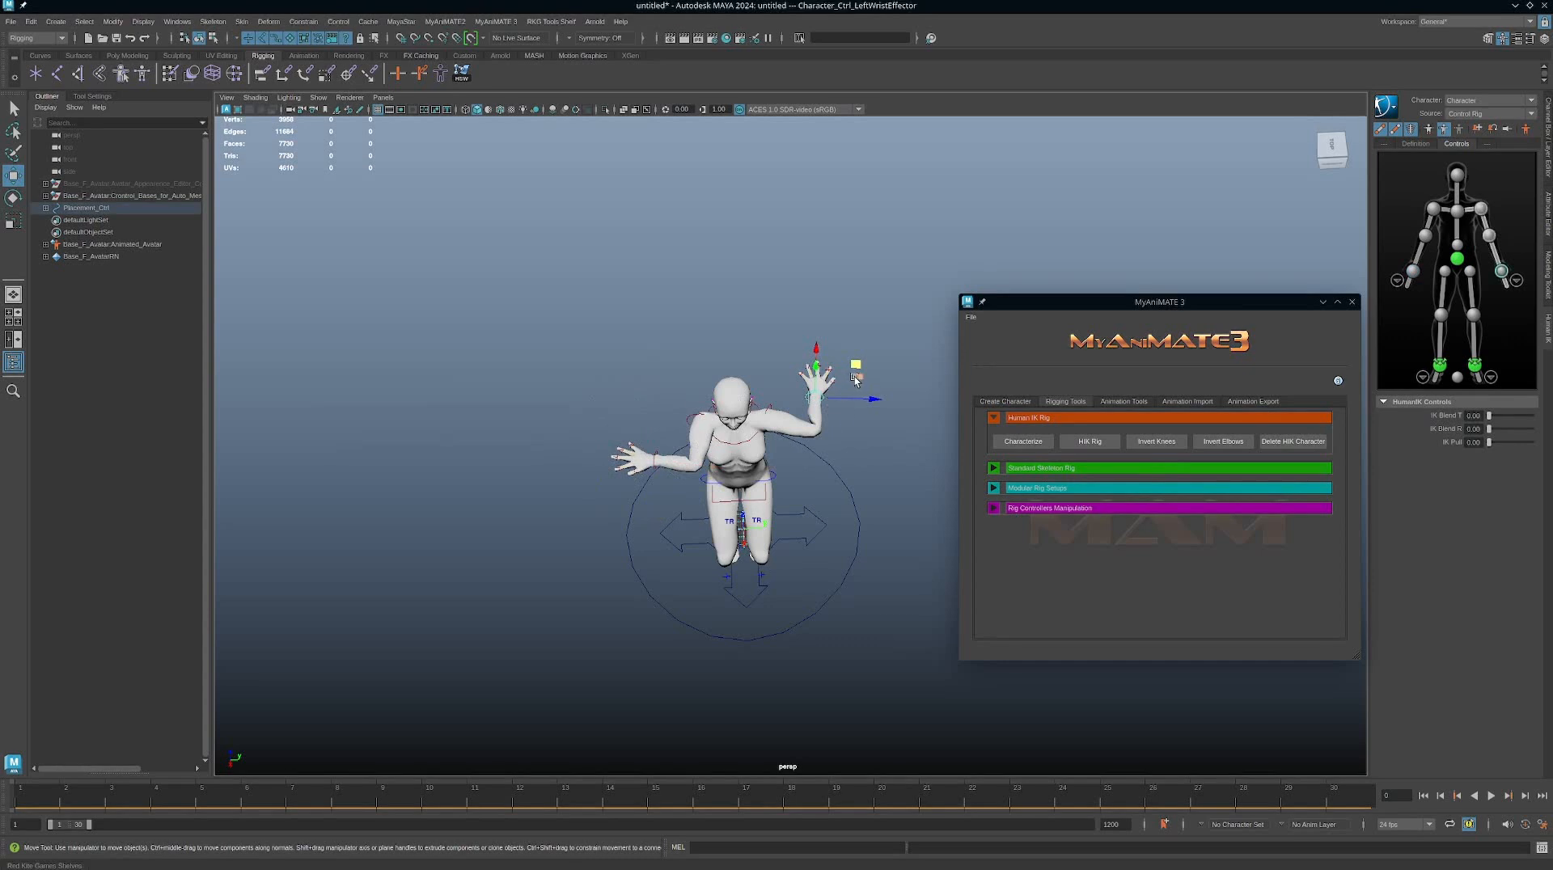
pyautogui.moveTo(849, 368); pyautogui.dragTo(867, 461)
pyautogui.keyDown('alt'); pyautogui.moveTo(924, 518); pyautogui.dragTo(950, 462); pyautogui.keyUp('alt')
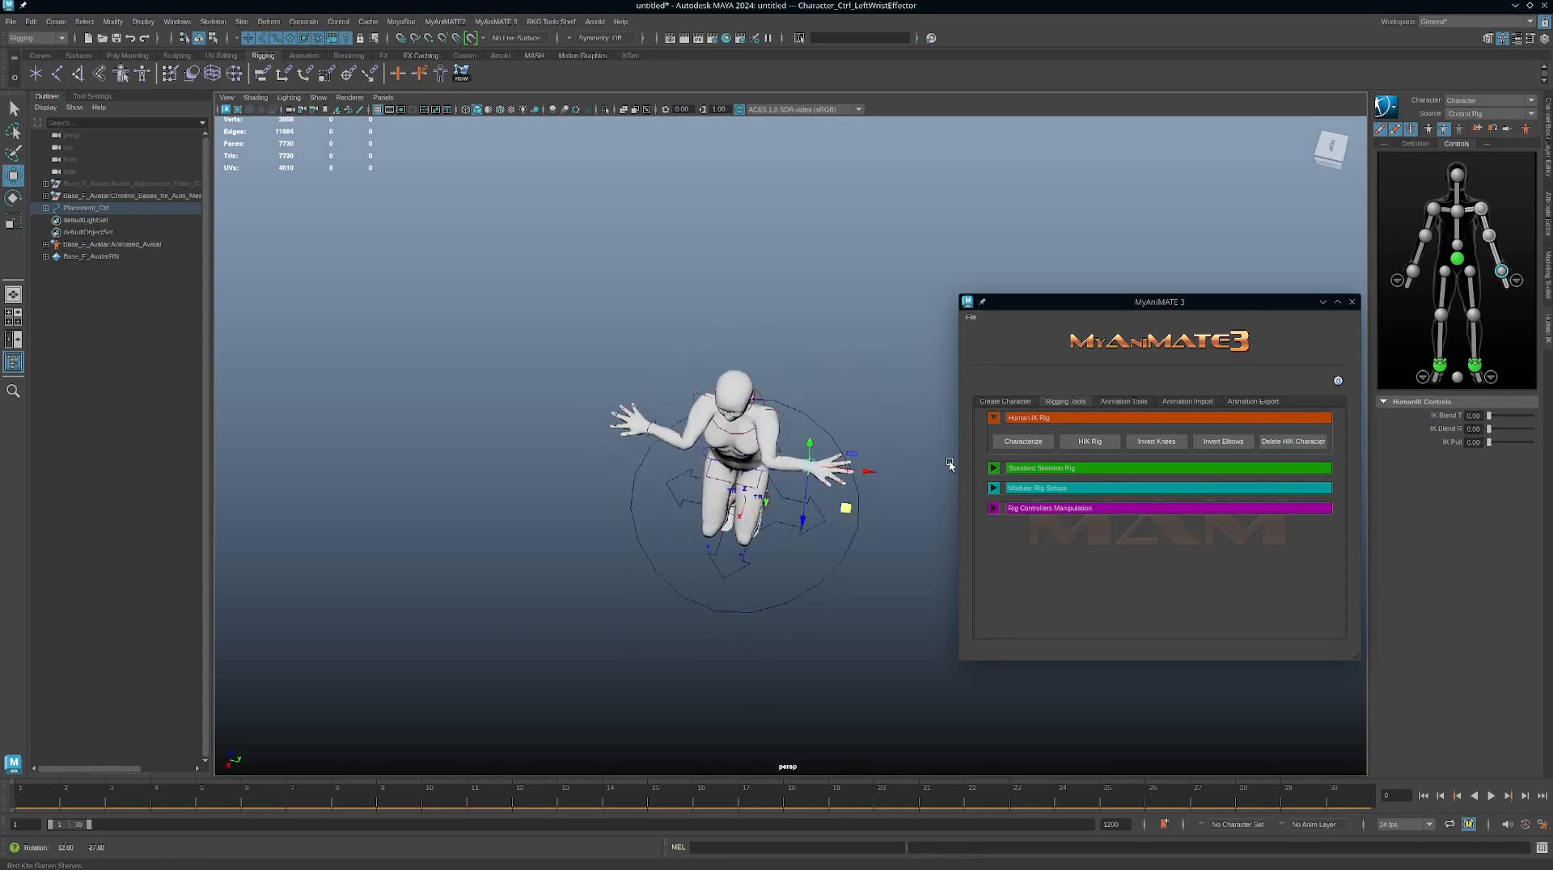
# Step: Invert the character's elbows and move the wrist effectors to check how the arms bend
pyautogui.click(1210, 441)
pyautogui.moveTo(838, 504)
pyautogui.keyDown('alt'); pyautogui.mouseDown()
pyautogui.moveTo(864, 478)
pyautogui.moveTo(874, 500)
pyautogui.moveTo(855, 524)
pyautogui.moveTo(774, 531)
pyautogui.moveTo(813, 486)
pyautogui.mouseUp(); pyautogui.keyUp('alt')
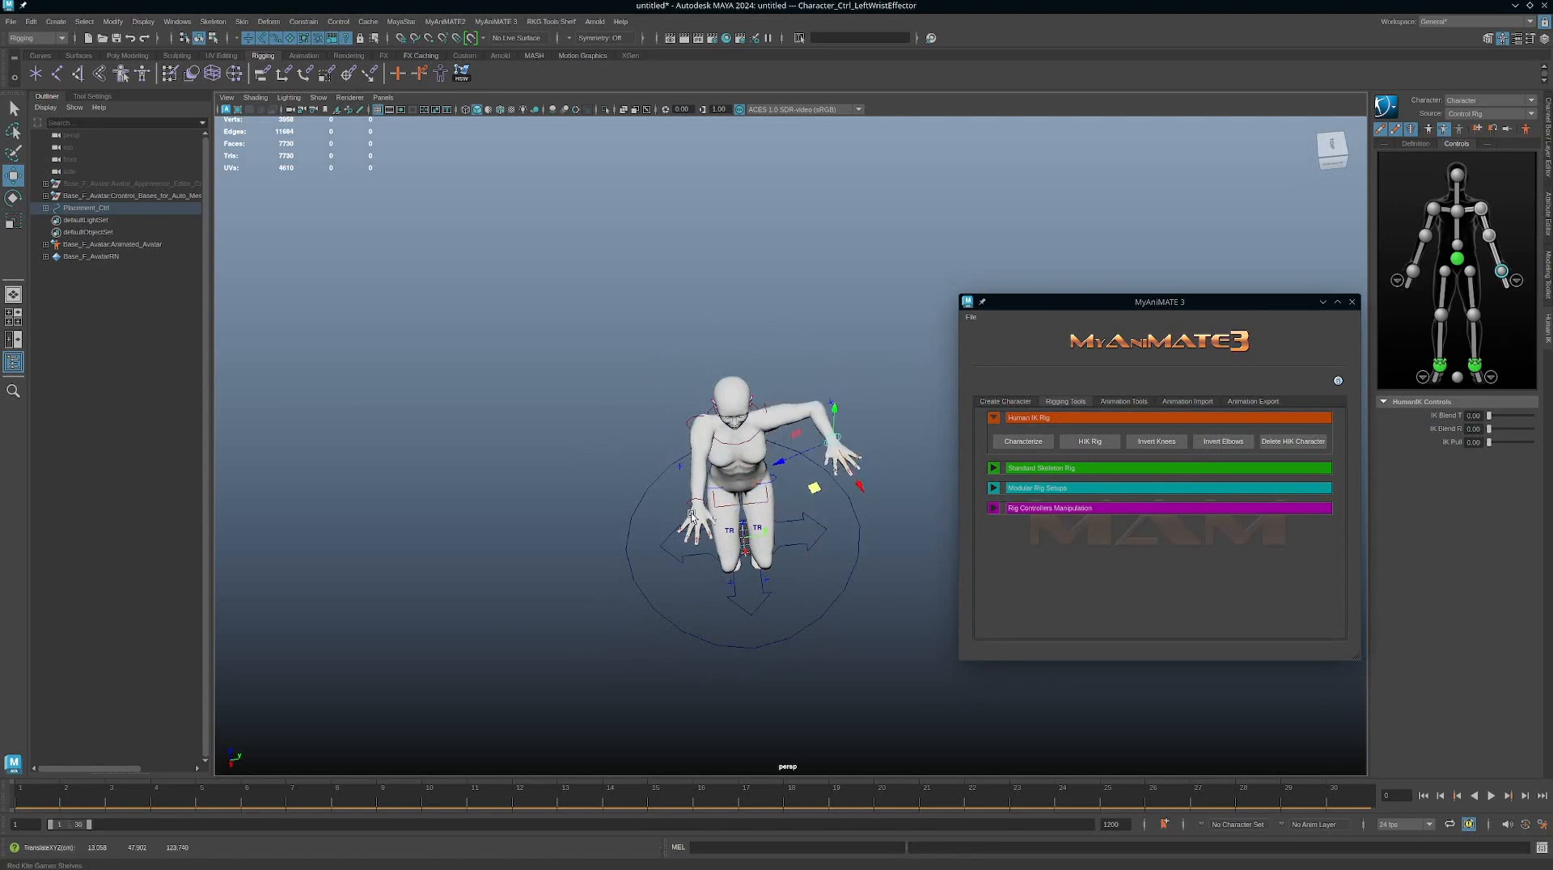
pyautogui.click(695, 502)
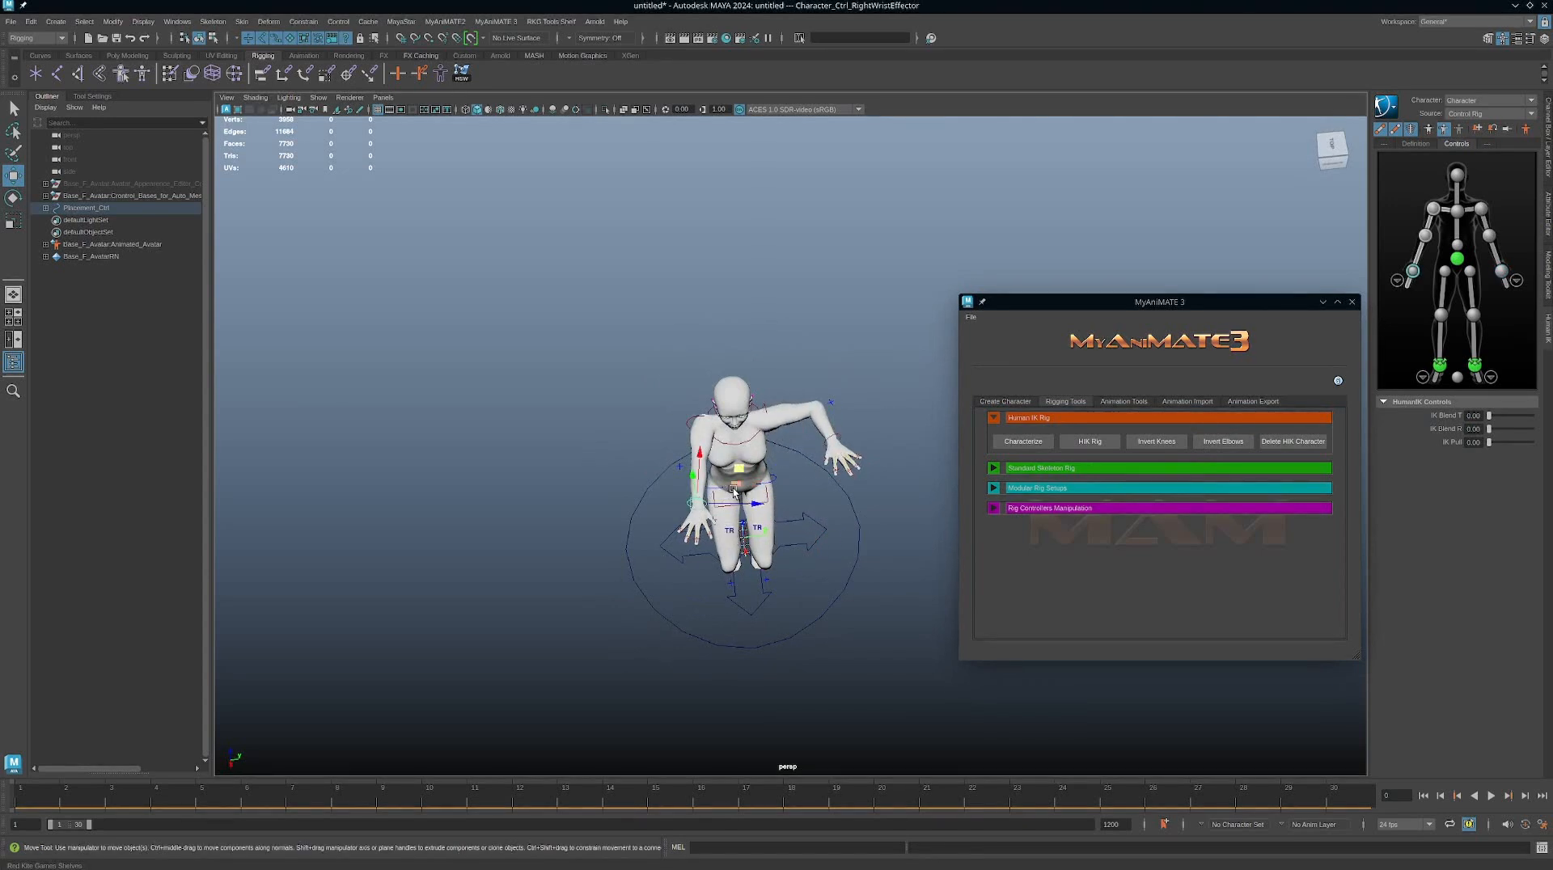
pyautogui.keyDown('alt'); pyautogui.moveTo(781, 478); pyautogui.dragTo(699, 443); pyautogui.keyUp('alt')
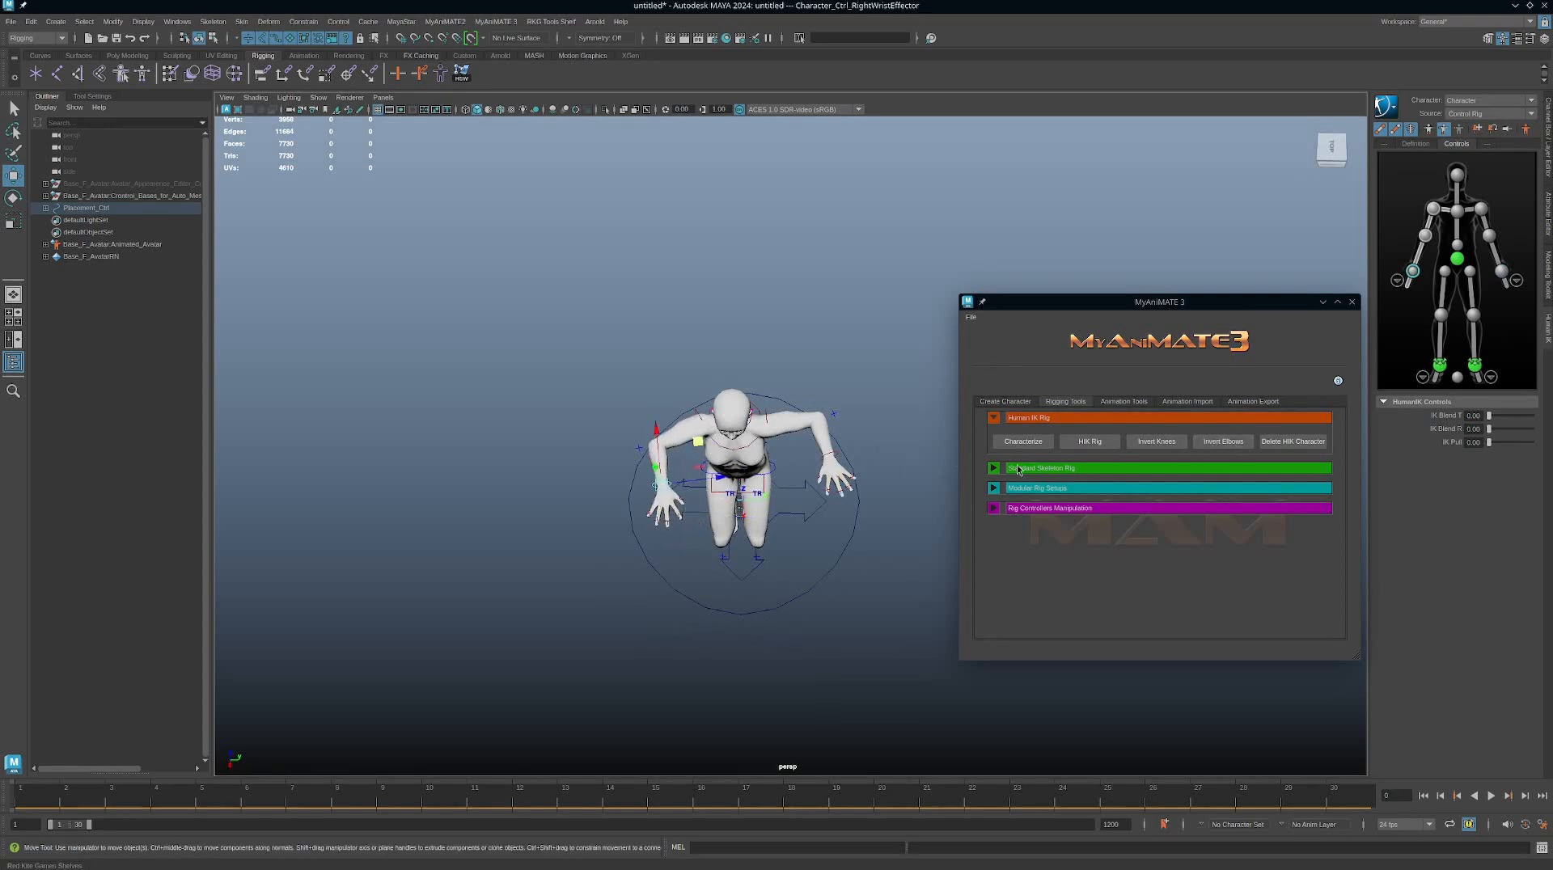
pyautogui.keyDown('alt'); pyautogui.moveTo(736, 543); pyautogui.dragTo(824, 484); pyautogui.keyUp('alt')
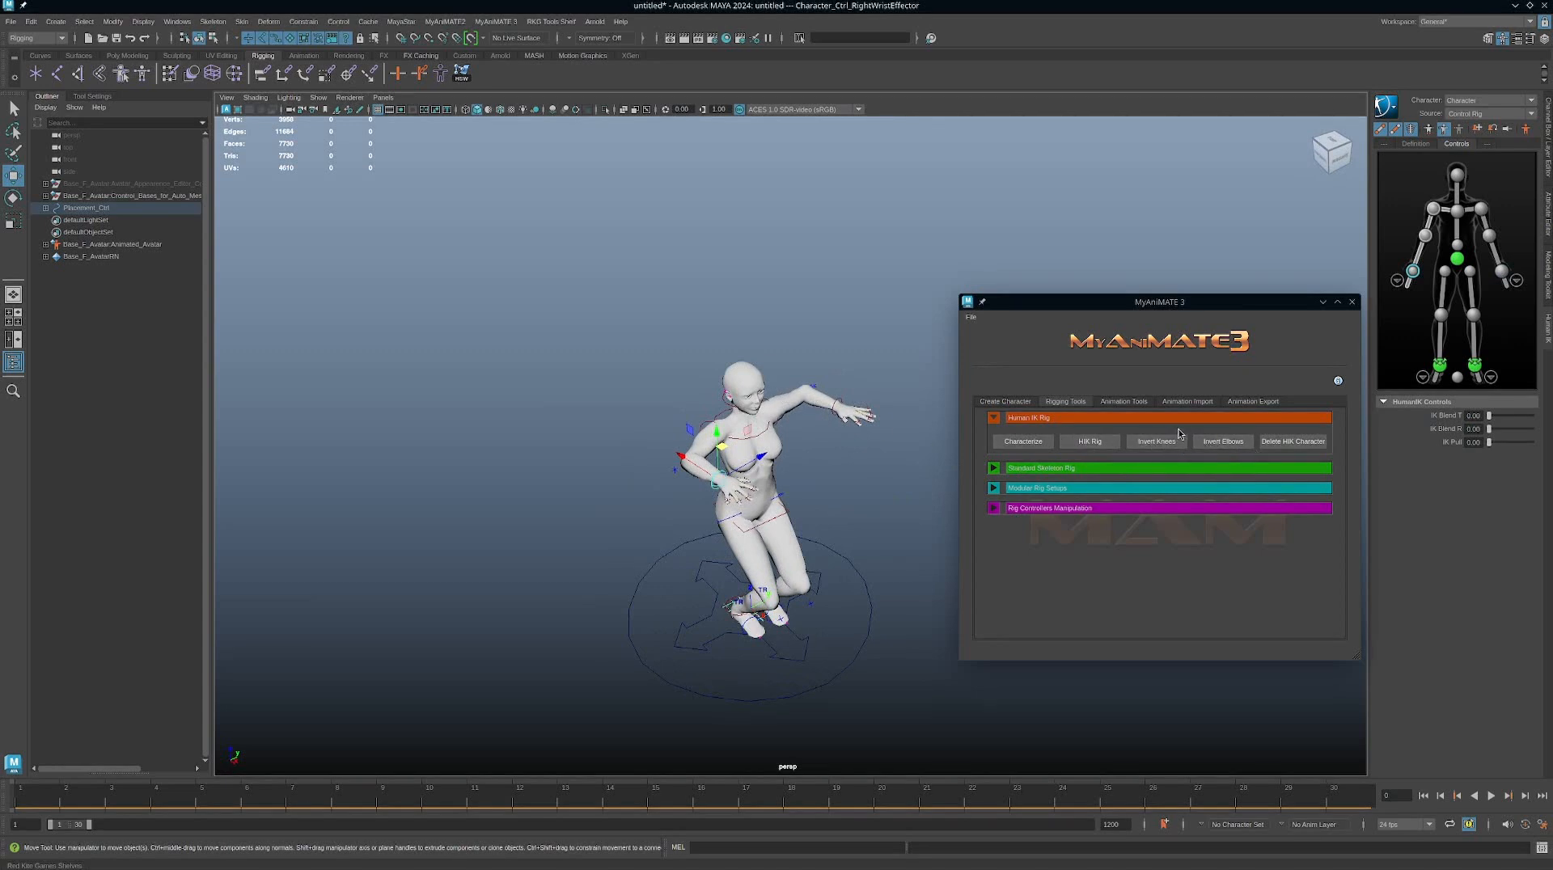
pyautogui.keyDown('alt'); pyautogui.moveTo(864, 481); pyautogui.dragTo(880, 468); pyautogui.keyUp('alt')
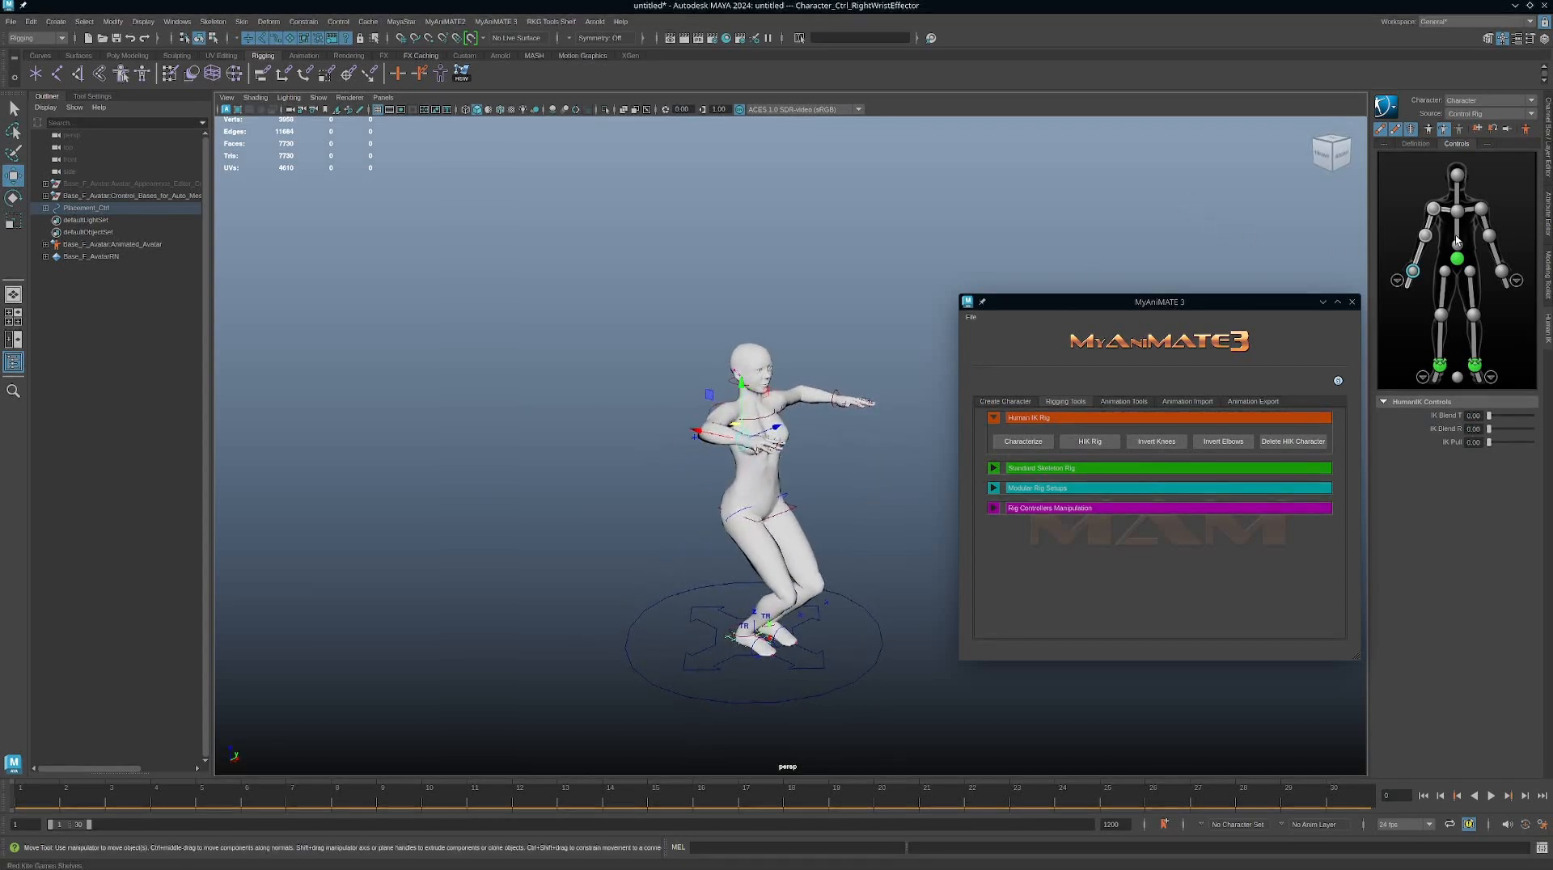
# Step: Set the HumanIK manipulation mode to full body and return the whole character to its stance pose
pyautogui.click(1527, 129)
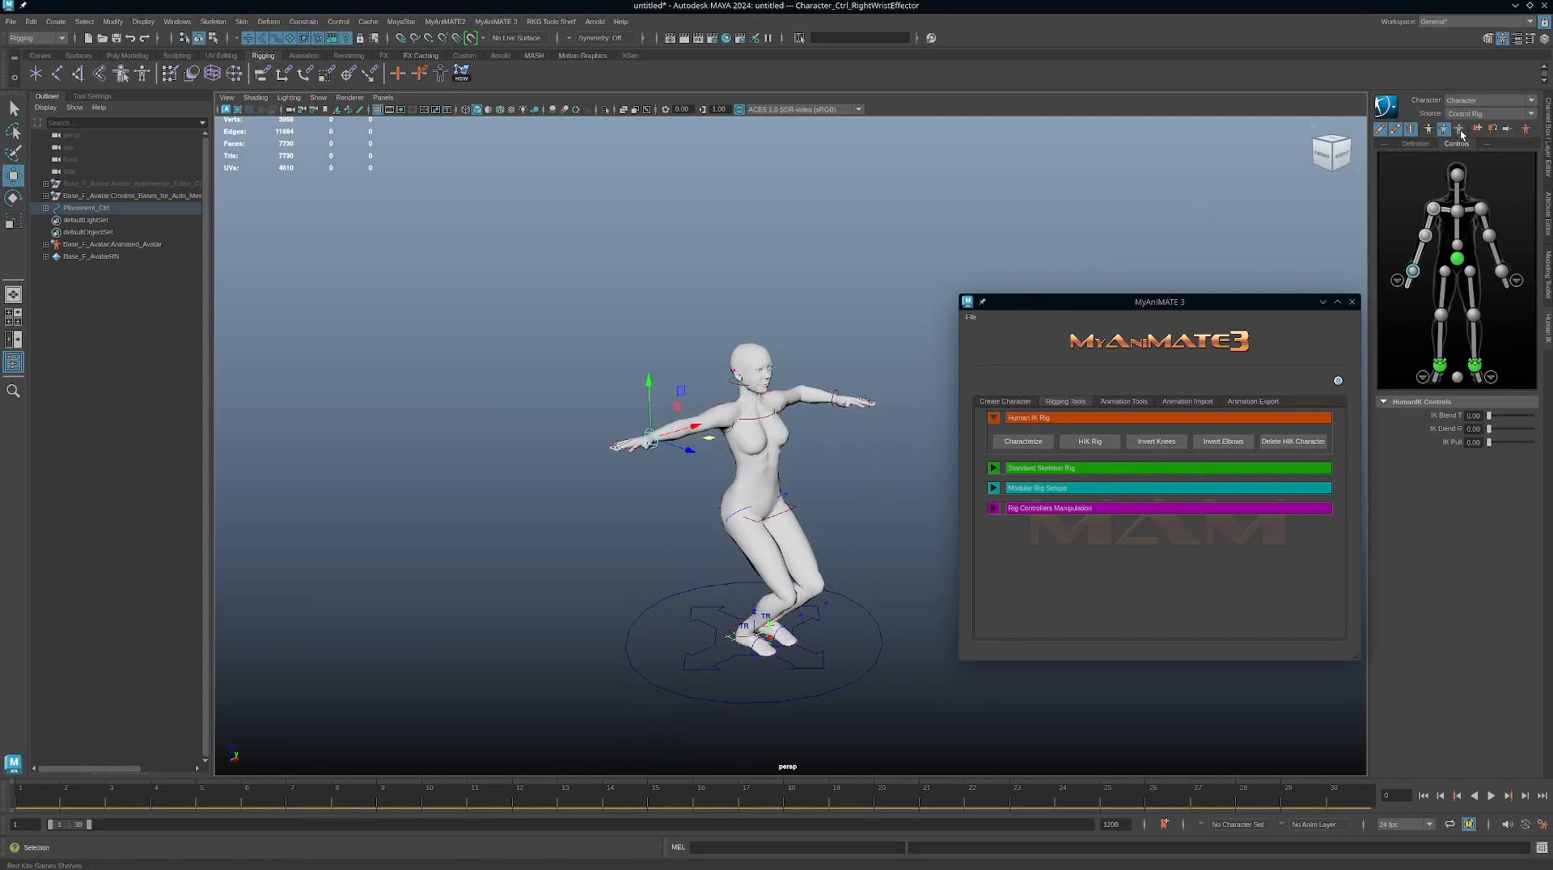
pyautogui.click(1428, 131)
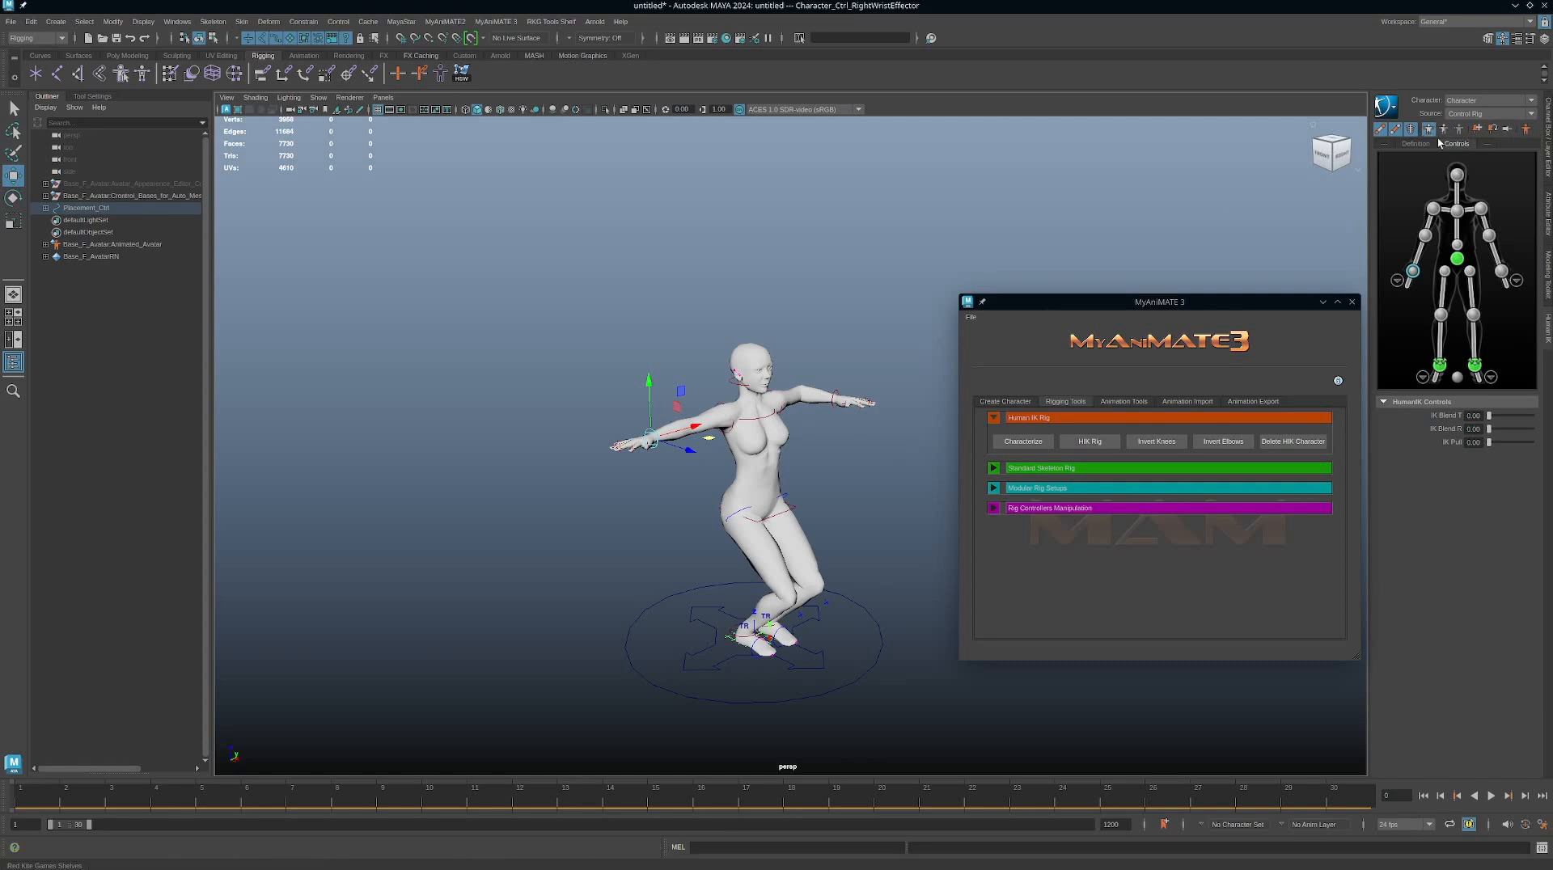
pyautogui.click(1526, 131)
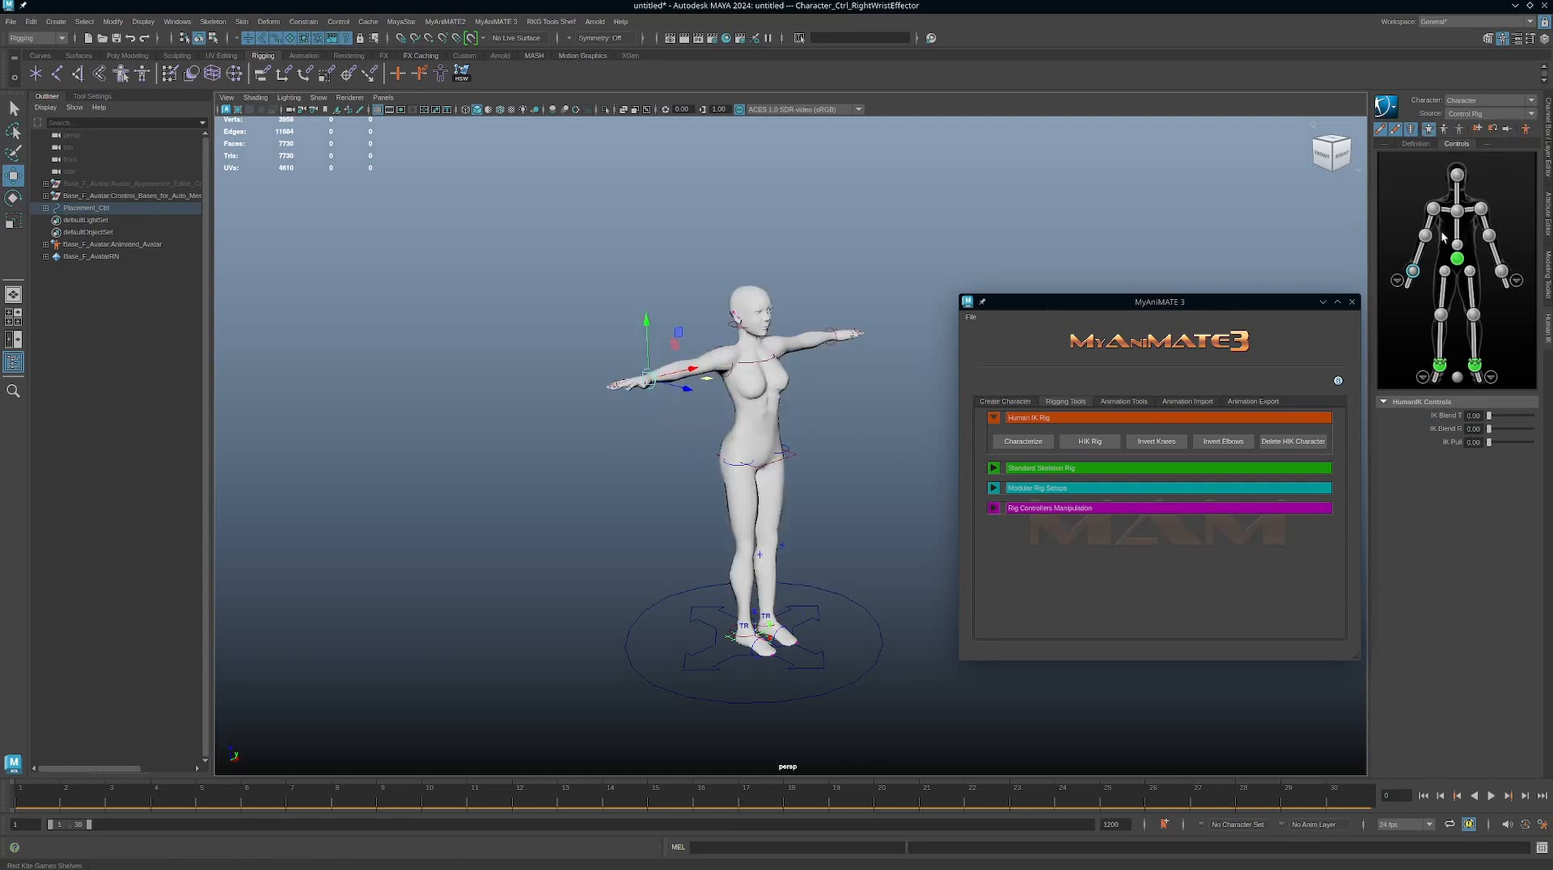
pyautogui.scroll(-2, 815, 447)
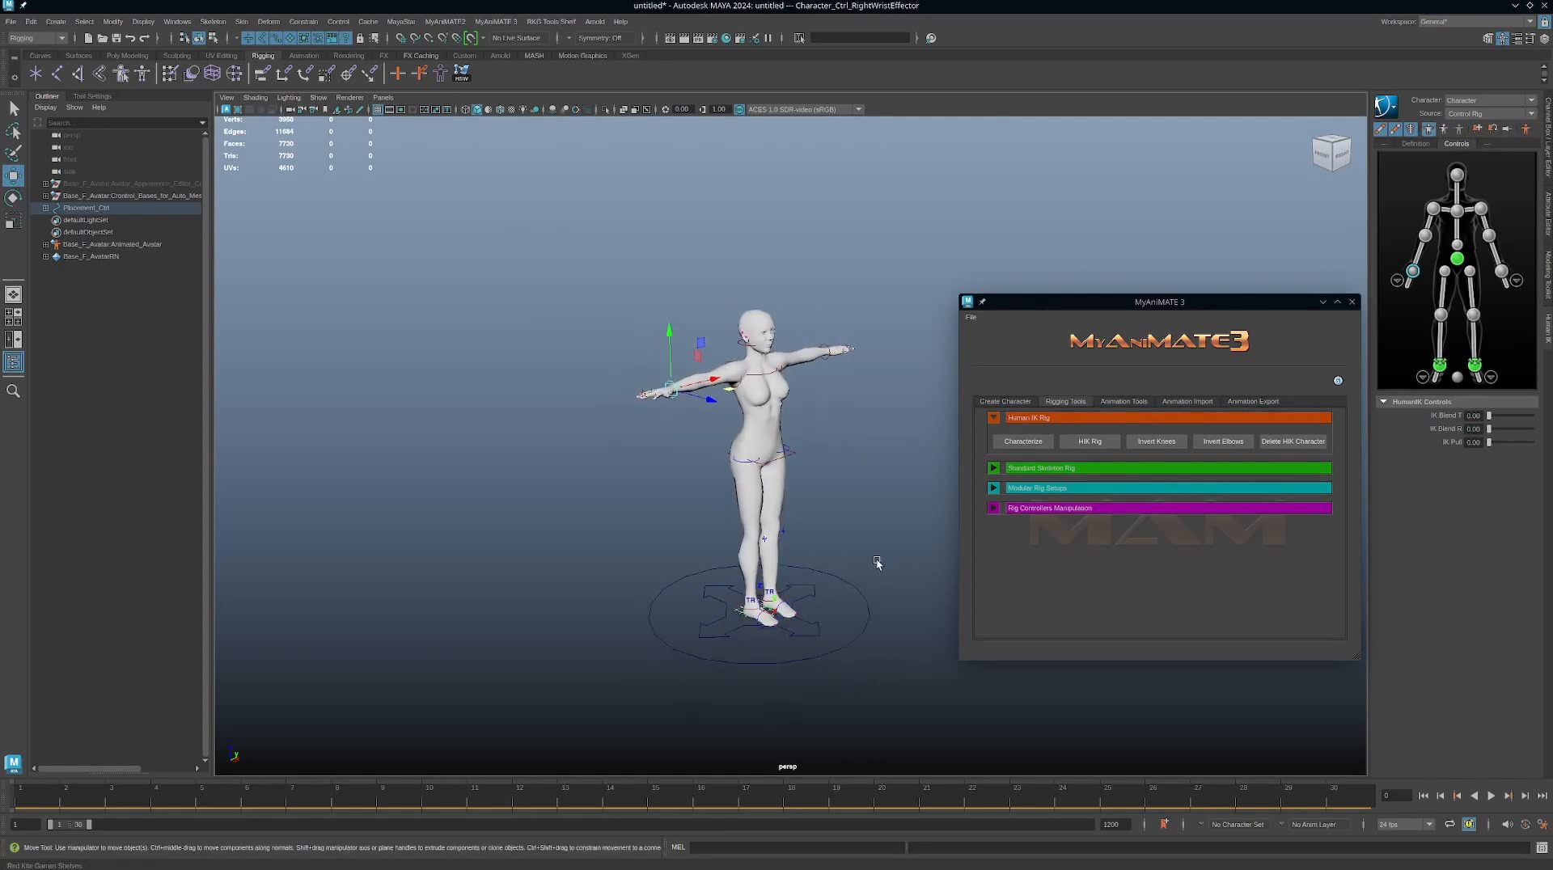
pyautogui.keyDown('alt'); pyautogui.moveTo(878, 563); pyautogui.dragTo(826, 512); pyautogui.keyUp('alt')
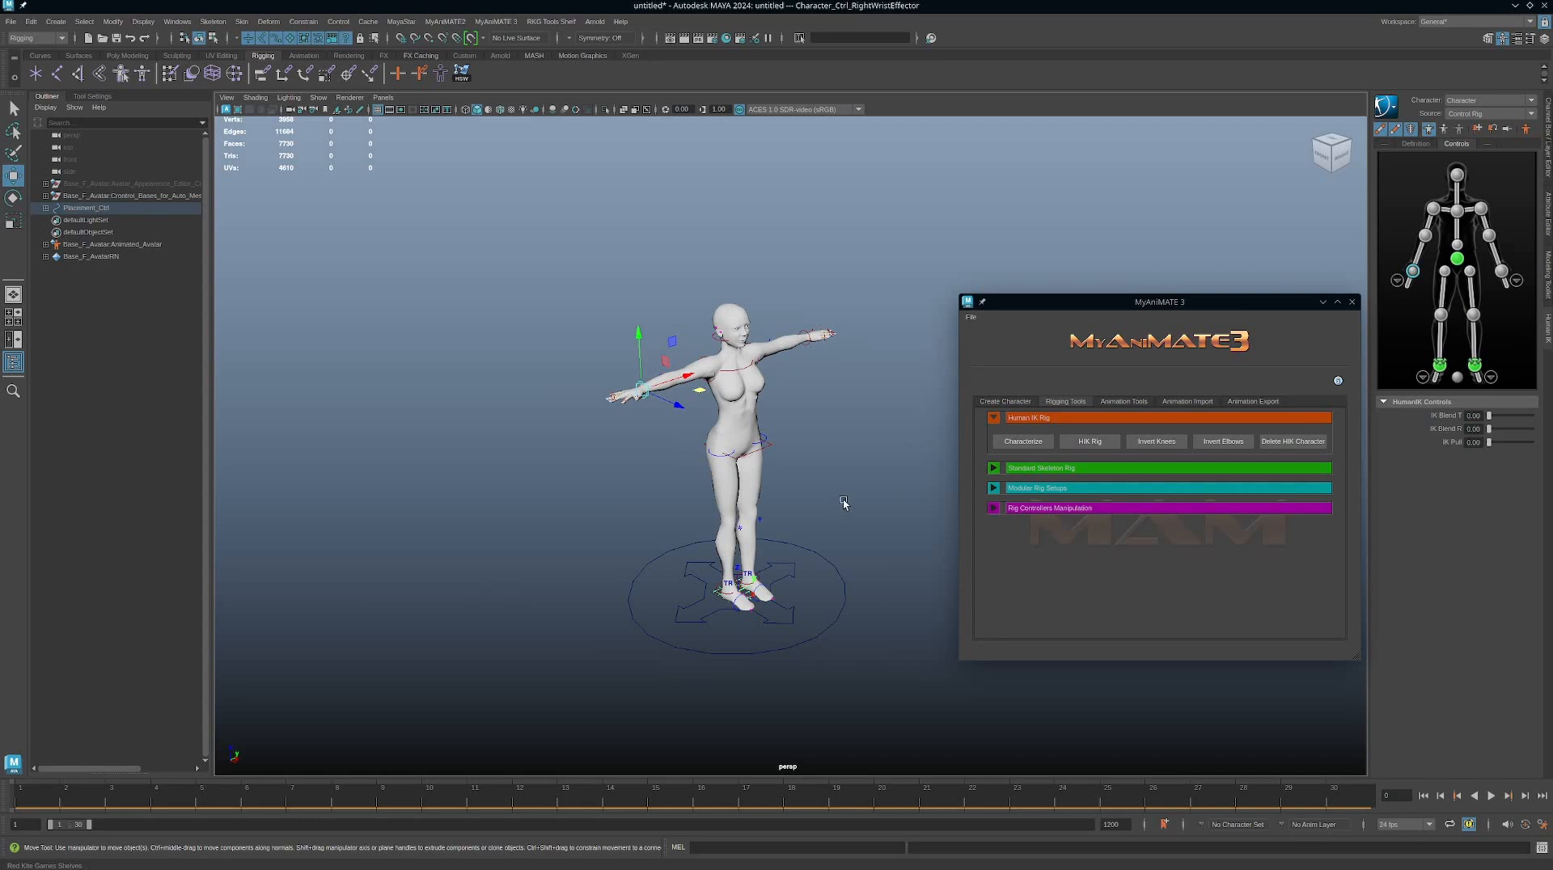
# Step: Set the HumanIK source to None with the placement control selected and delete the HIK character
pyautogui.click(844, 594)
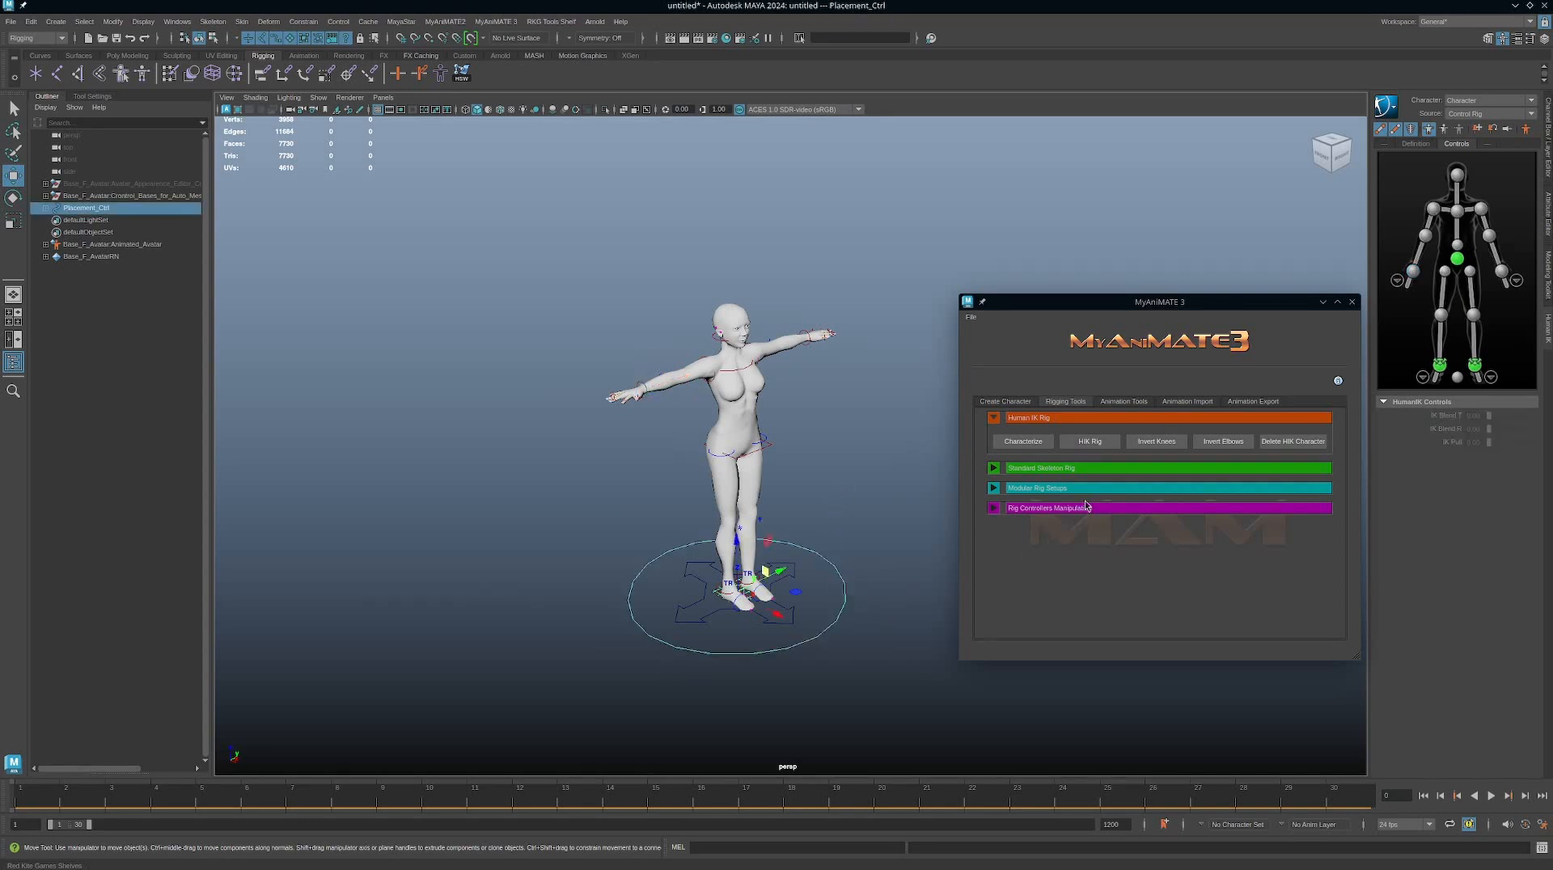
pyautogui.click(1488, 116)
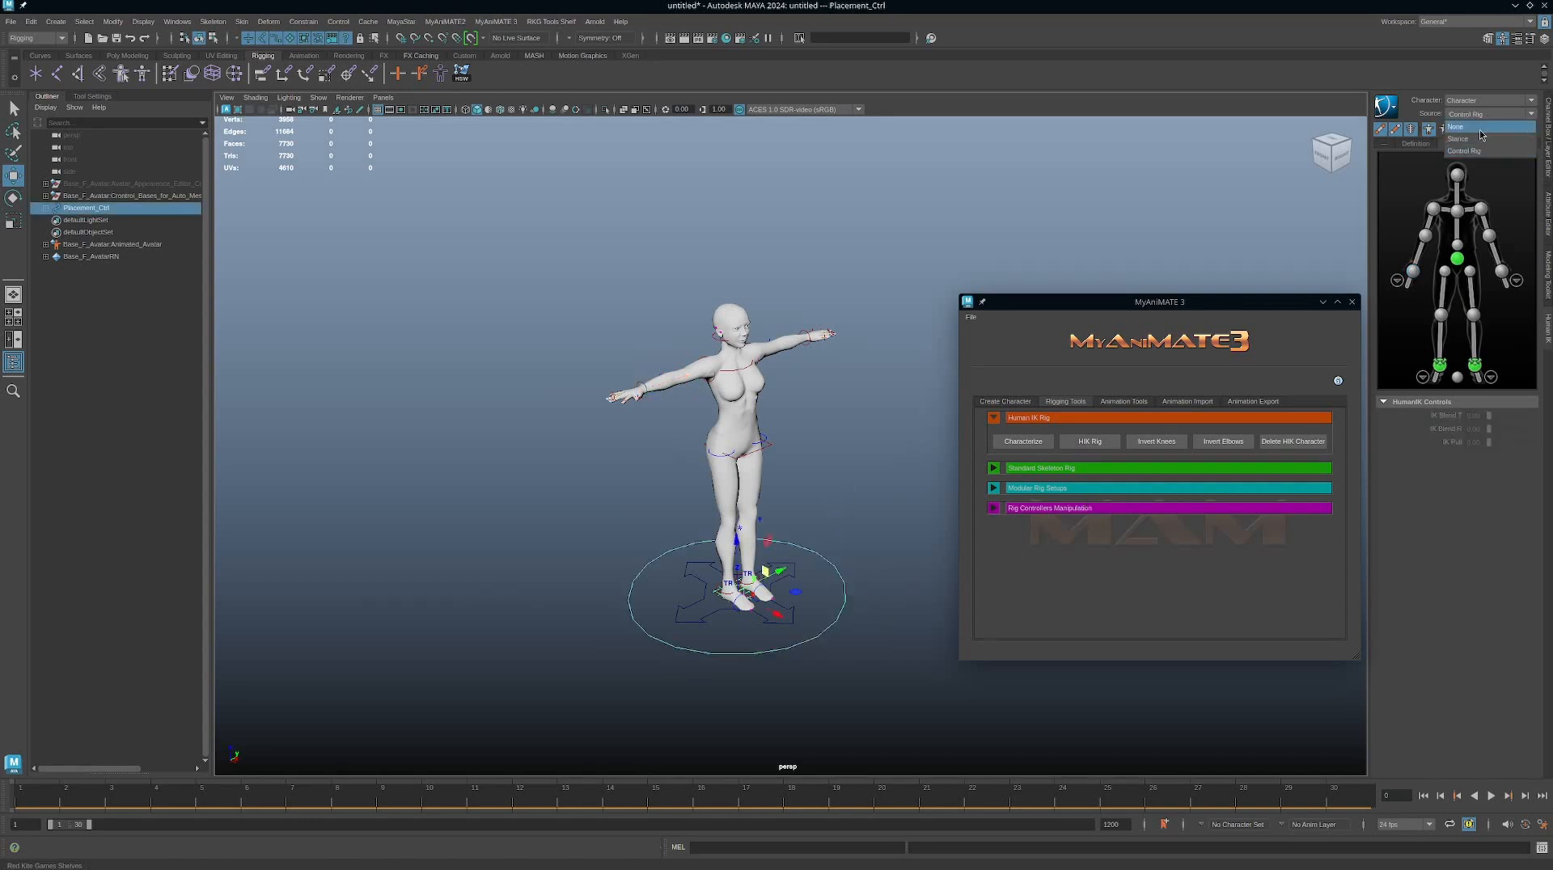
pyautogui.click(1479, 128)
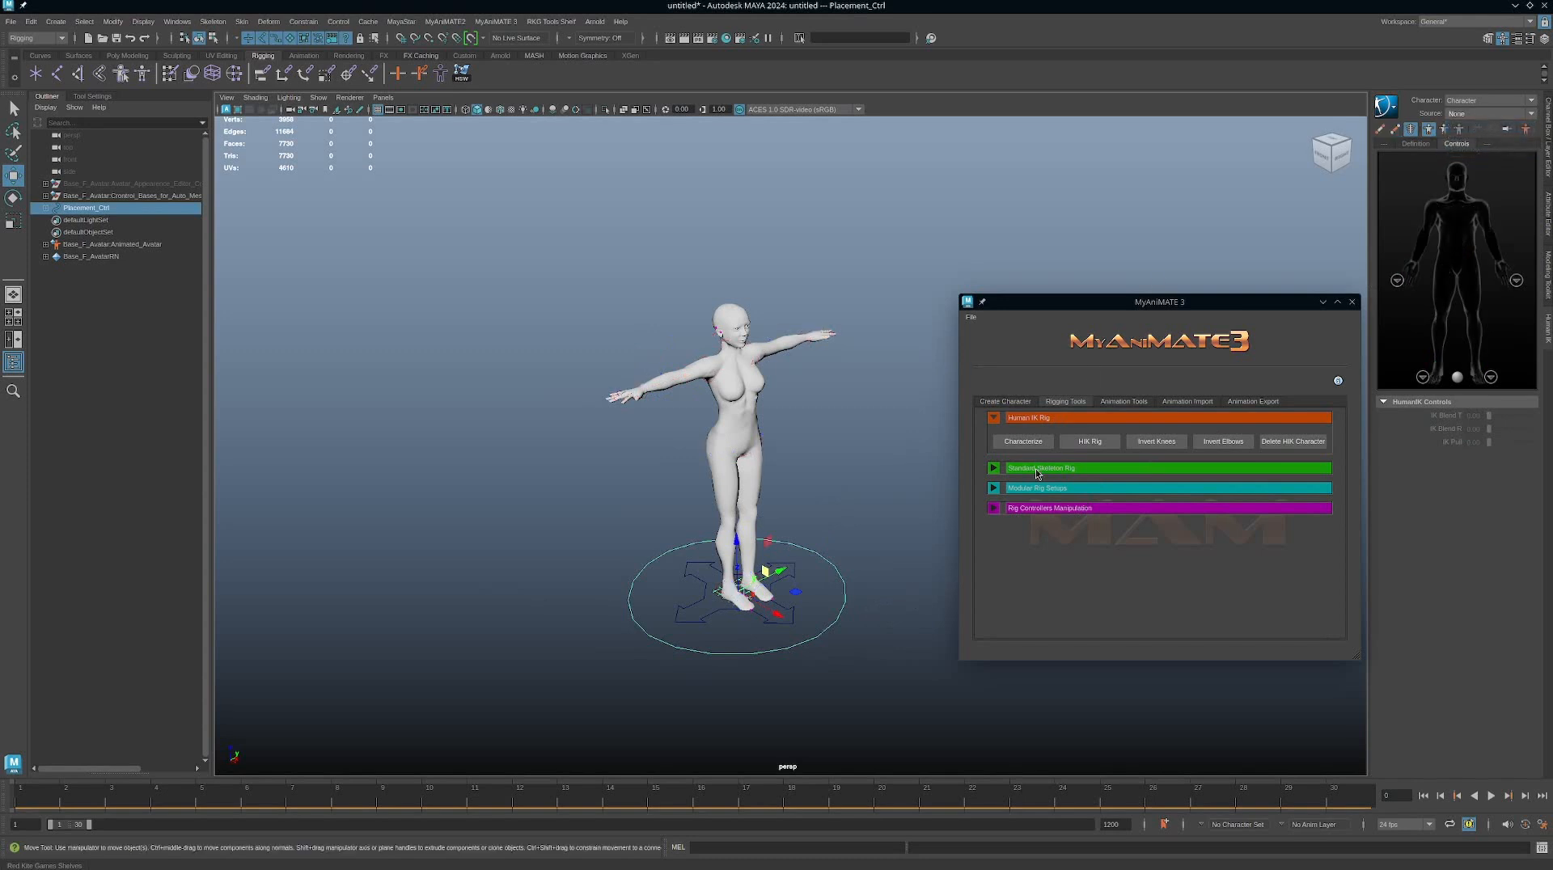
pyautogui.click(1295, 441)
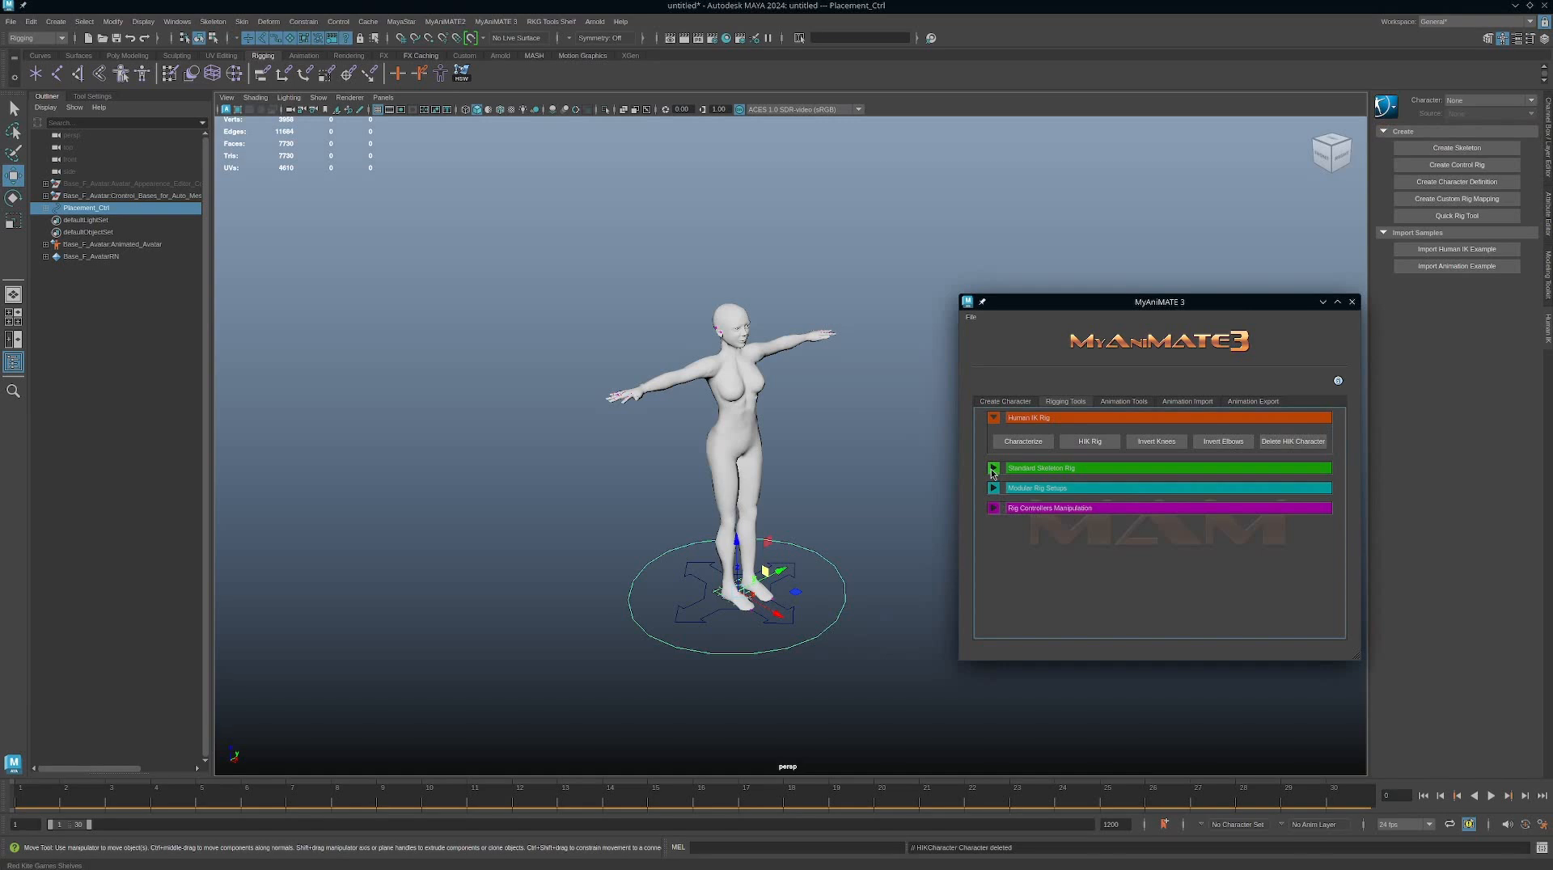
# Step: Collapse the Human IK Rig tools, expand the Standard Skeleton Rig tools and show the avatar's joints through the mesh
pyautogui.click(996, 420)
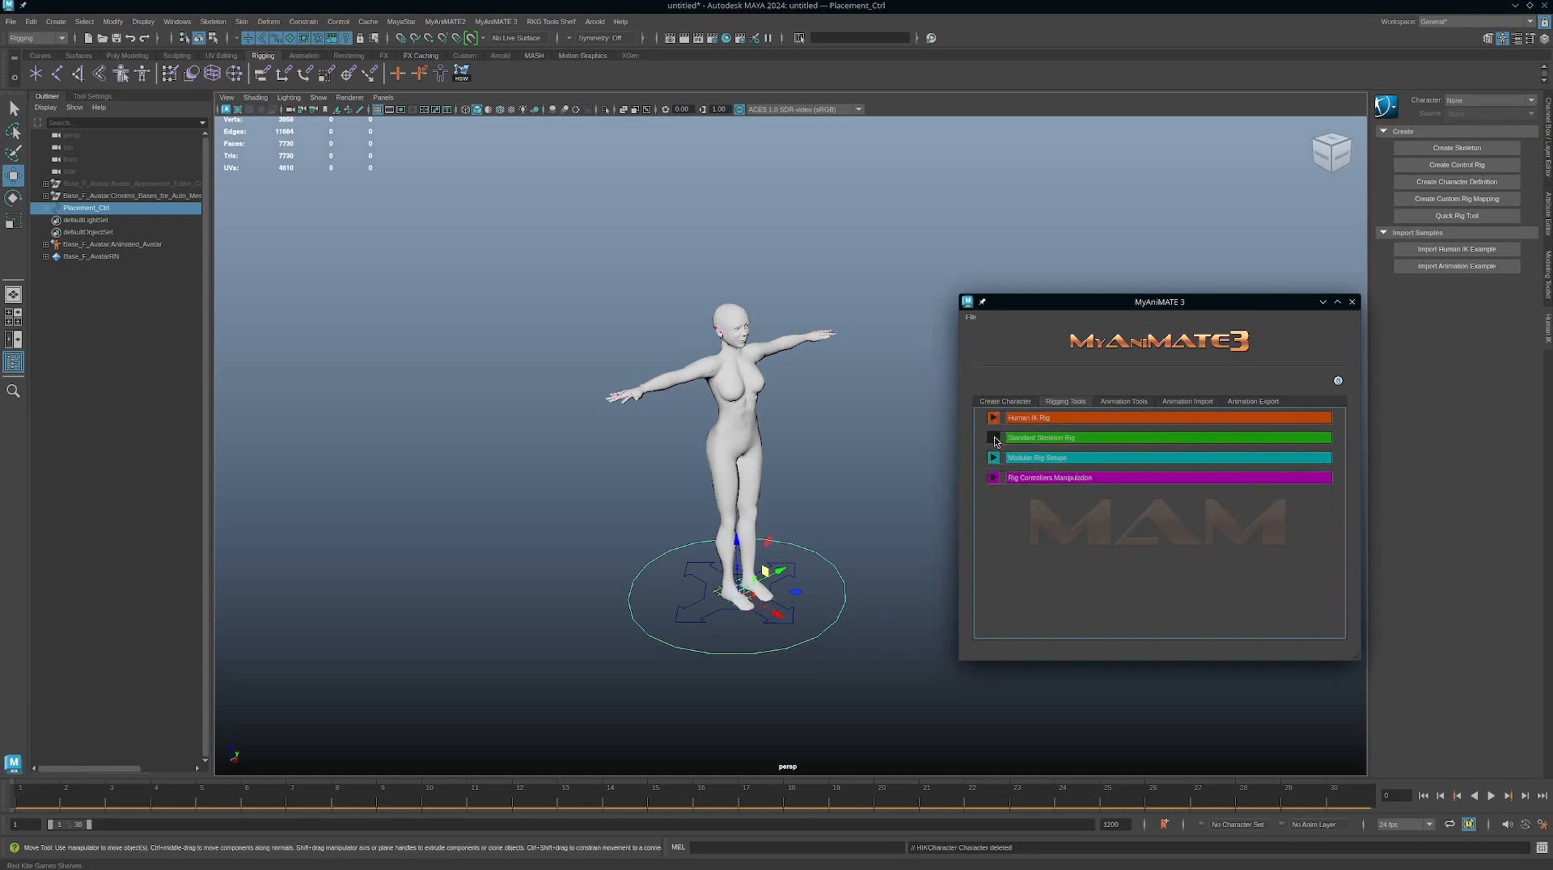
pyautogui.click(994, 438)
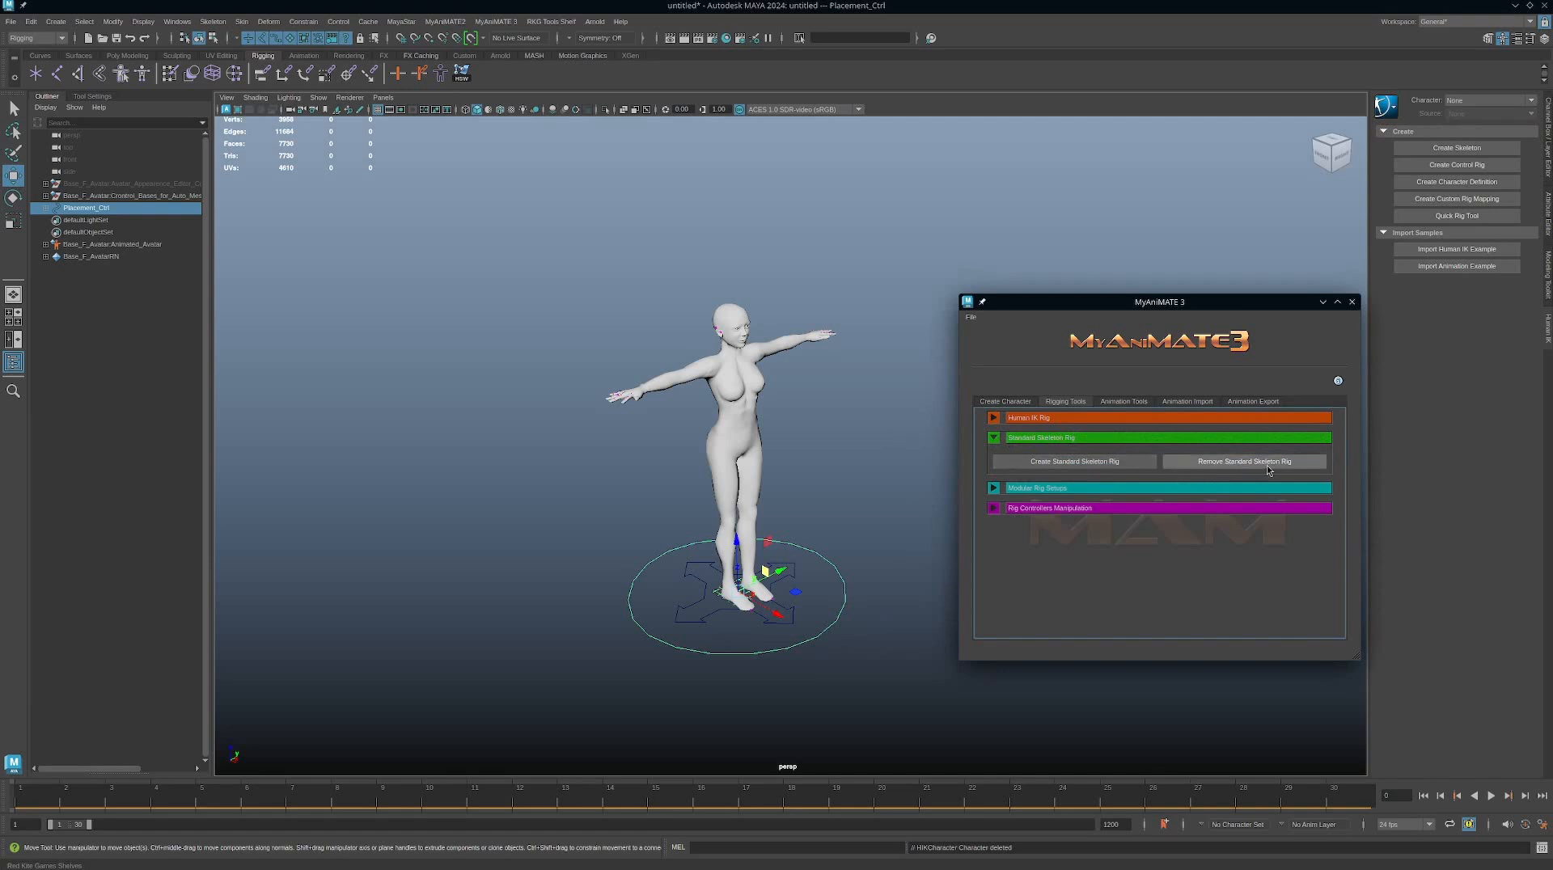
pyautogui.click(647, 111)
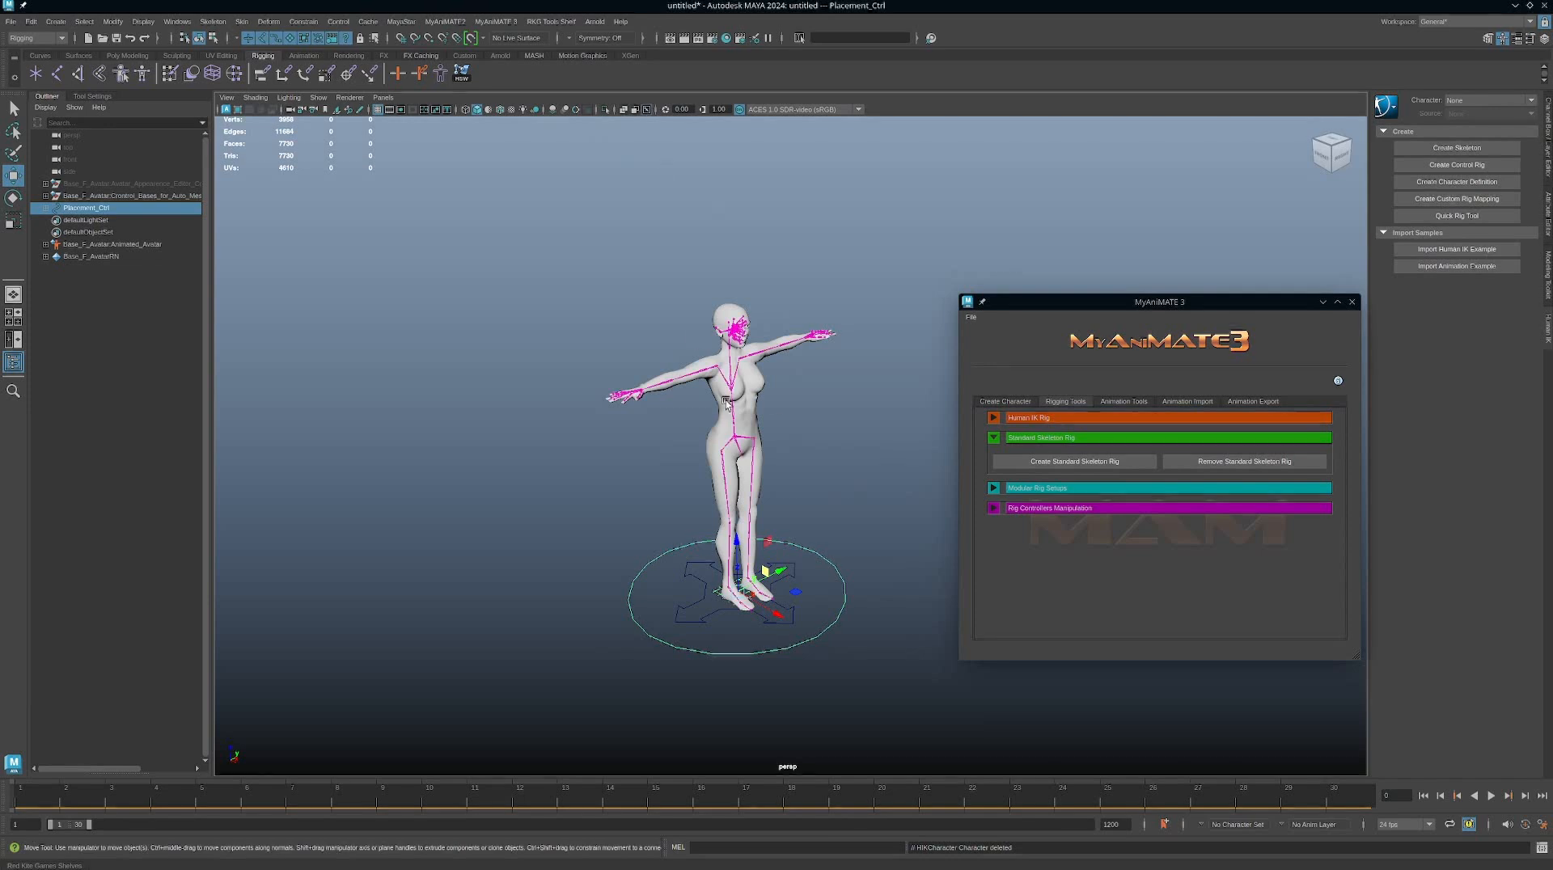
# Step: Examine the avatar's skeleton from the front and side, focusing on the hip and leg joints
pyautogui.keyDown('alt'); pyautogui.moveTo(862, 355); pyautogui.dragTo(793, 371); pyautogui.keyUp('alt')
pyautogui.keyDown('alt'); pyautogui.moveTo(794, 371); pyautogui.dragTo(779, 405, button='middle'); pyautogui.keyUp('alt')
pyautogui.scroll(-3, 779, 404)
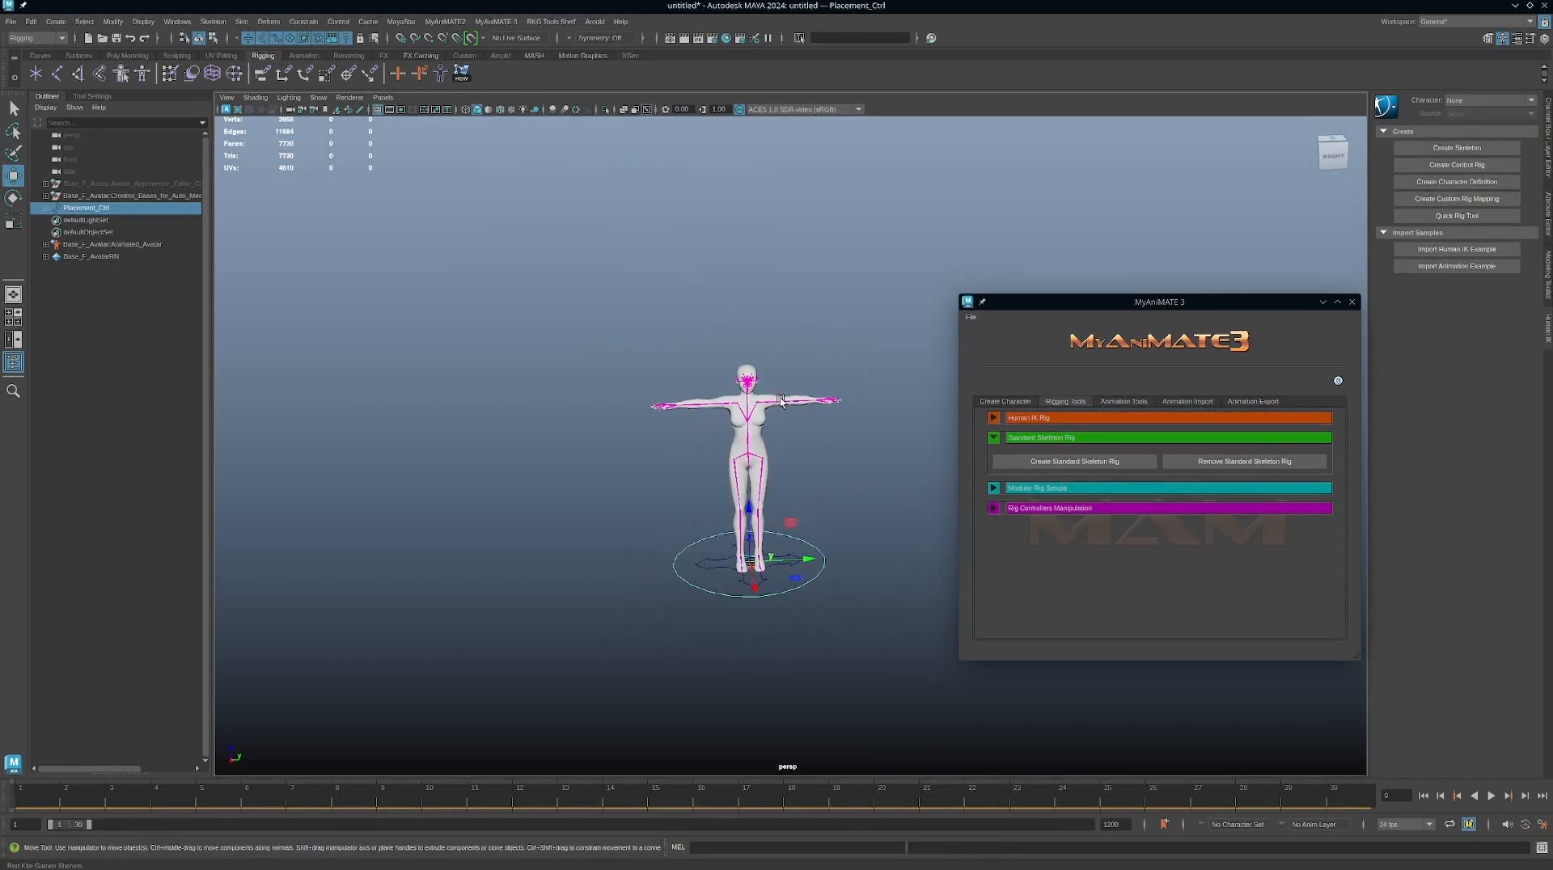
pyautogui.scroll(3, 779, 361)
pyautogui.scroll(2, 804, 423)
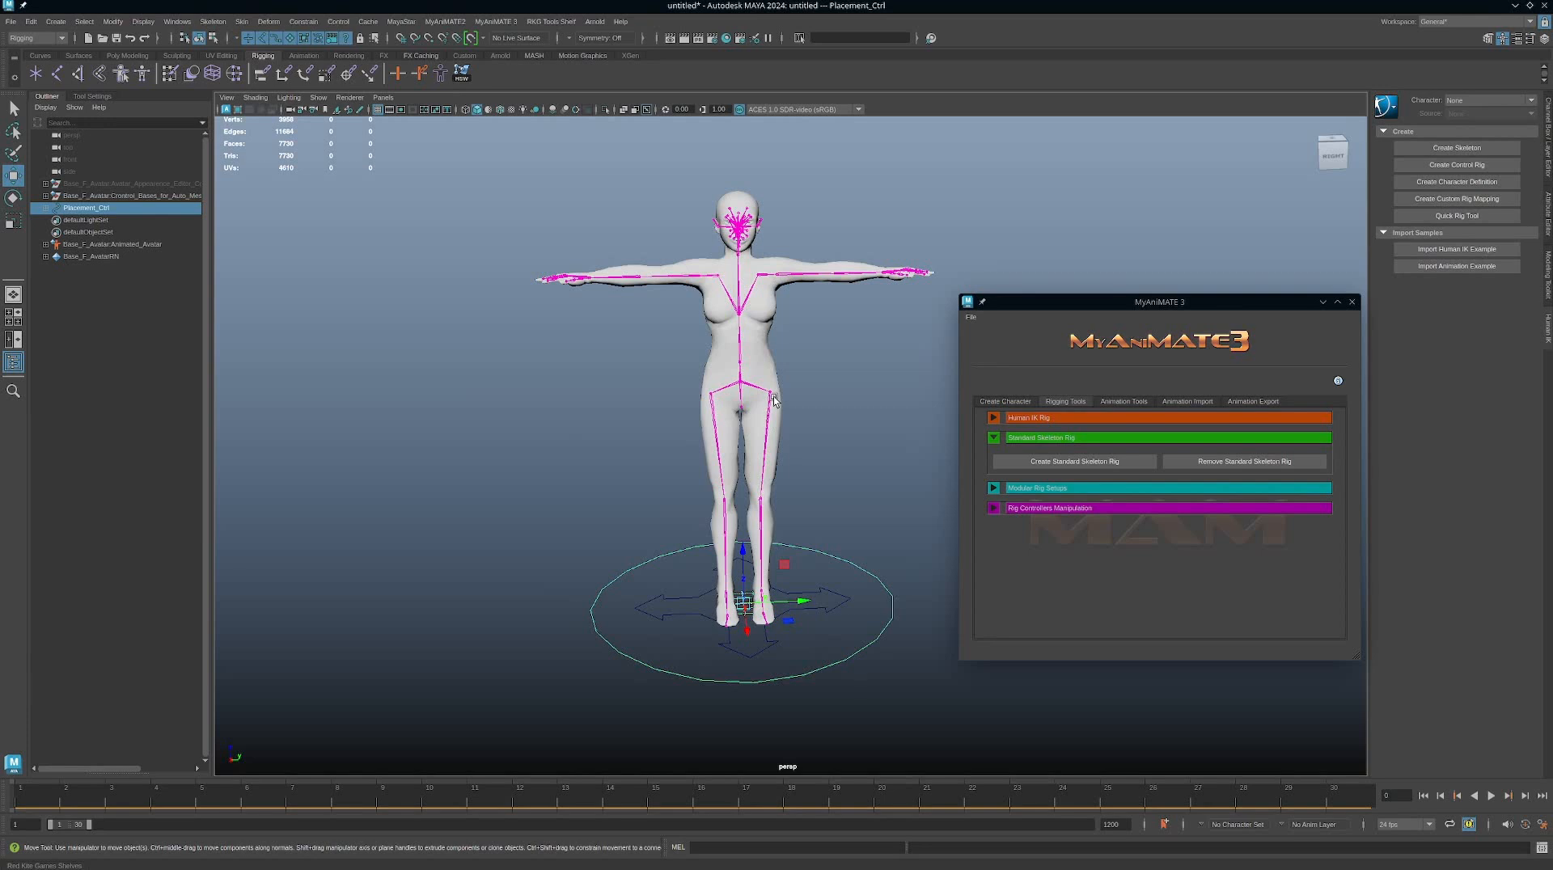
pyautogui.keyDown('alt'); pyautogui.moveTo(791, 392); pyautogui.dragTo(845, 441); pyautogui.keyUp('alt')
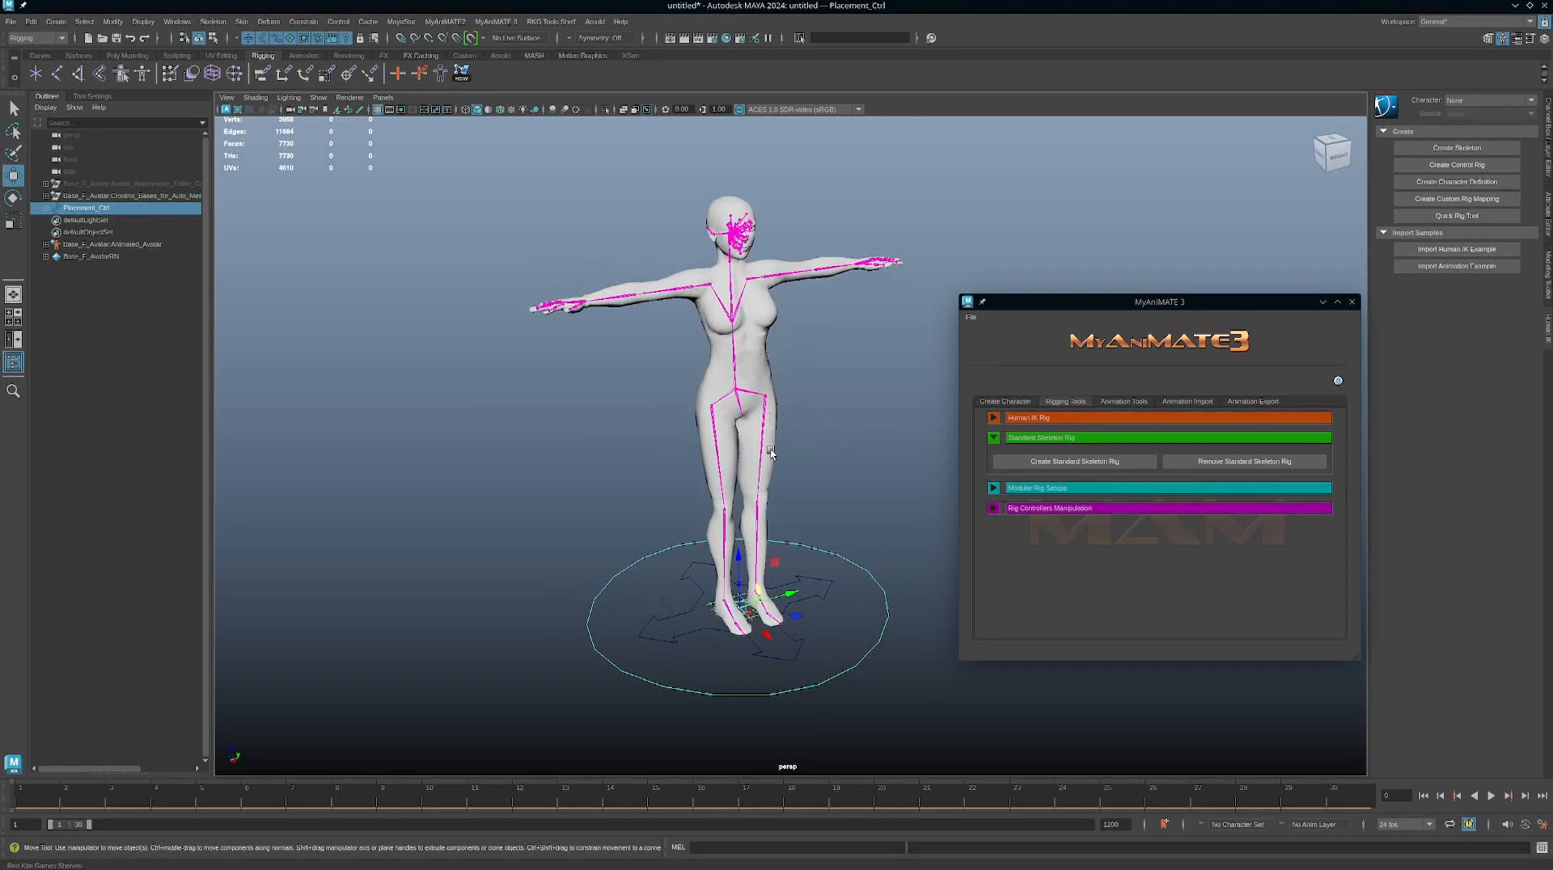
pyautogui.moveTo(794, 461)
pyautogui.keyDown('alt'); pyautogui.mouseDown()
pyautogui.moveTo(832, 467)
pyautogui.moveTo(764, 466)
pyautogui.mouseUp(); pyautogui.keyUp('alt')
pyautogui.keyDown('alt'); pyautogui.moveTo(763, 466); pyautogui.dragTo(1019, 590, button='right'); pyautogui.keyUp('alt')
pyautogui.keyDown('alt'); pyautogui.moveTo(790, 559); pyautogui.dragTo(809, 536); pyautogui.keyUp('alt')
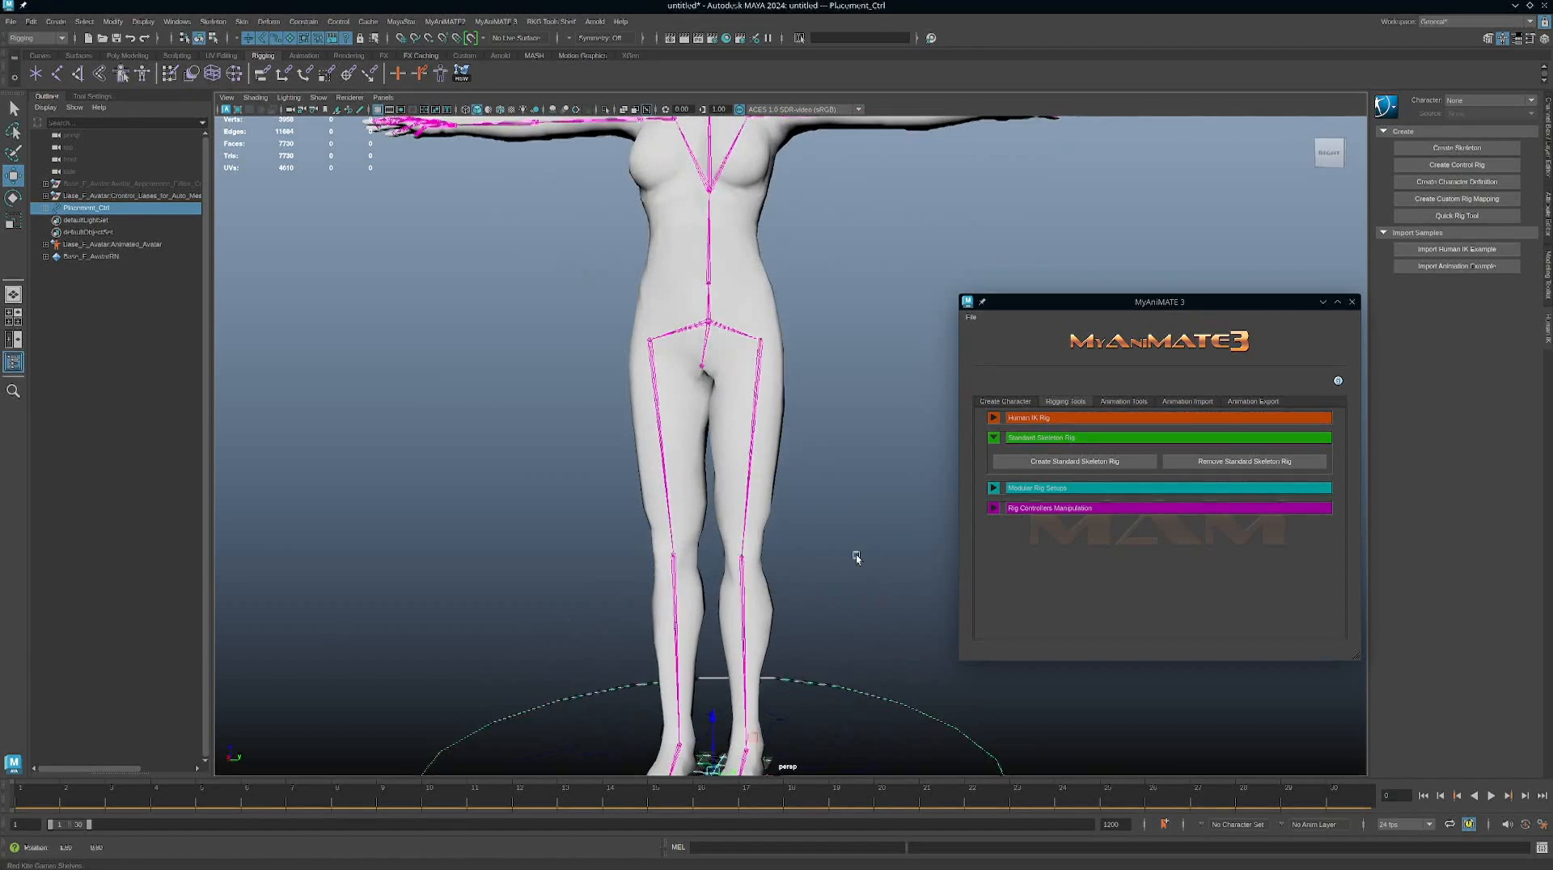
pyautogui.keyDown('alt'); pyautogui.moveTo(857, 555); pyautogui.dragTo(735, 555); pyautogui.keyUp('alt')
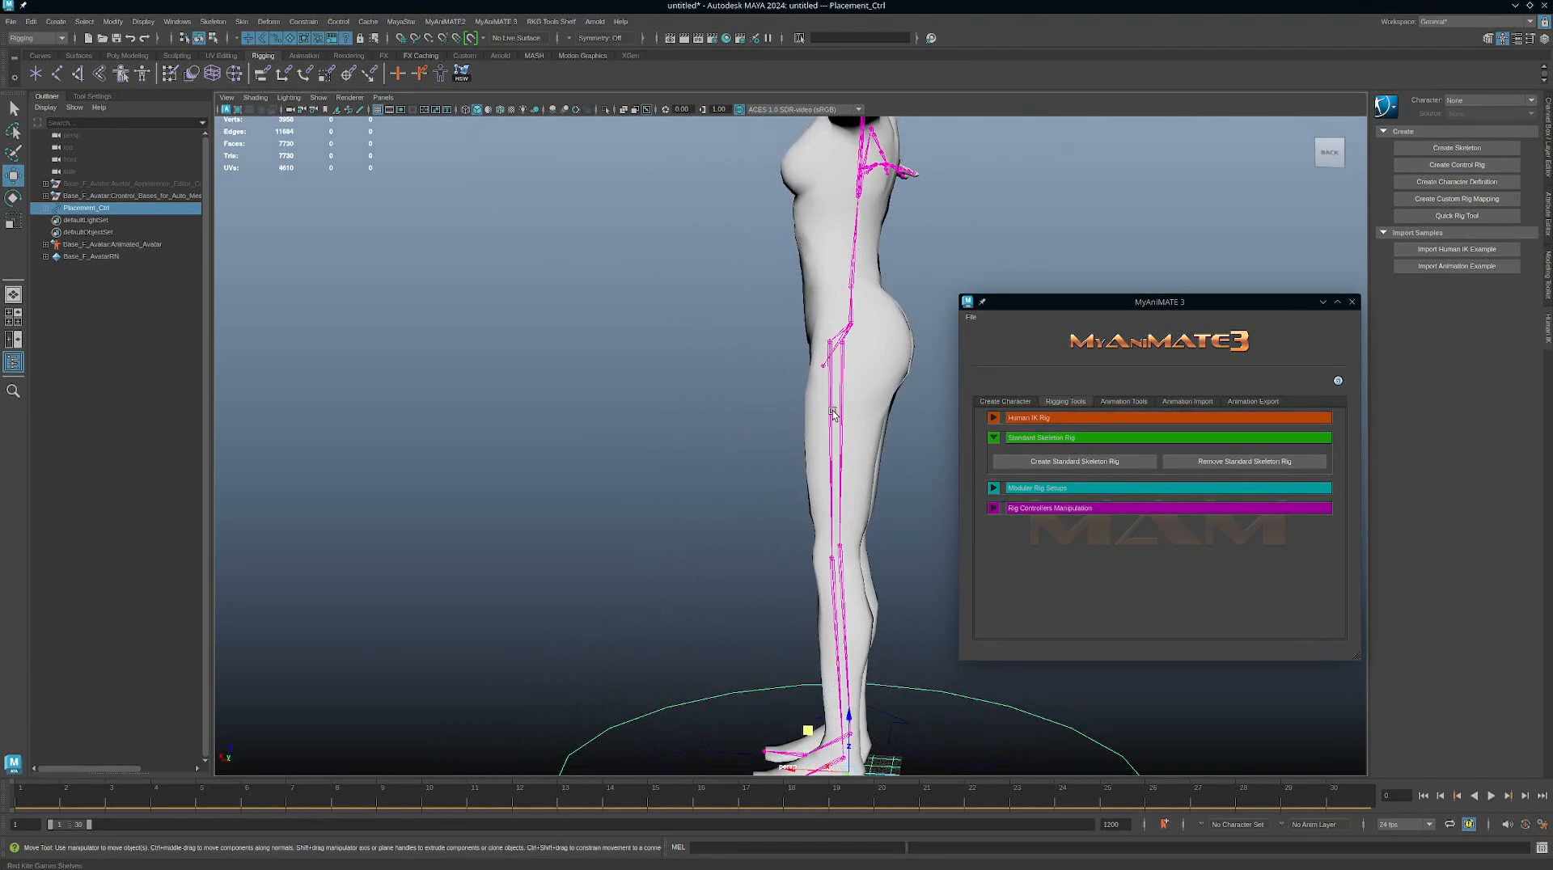
pyautogui.keyDown('alt'); pyautogui.moveTo(838, 670); pyautogui.dragTo(943, 596); pyautogui.keyUp('alt')
pyautogui.keyDown('alt'); pyautogui.moveTo(789, 643); pyautogui.dragTo(646, 561, button='right'); pyautogui.keyUp('alt')
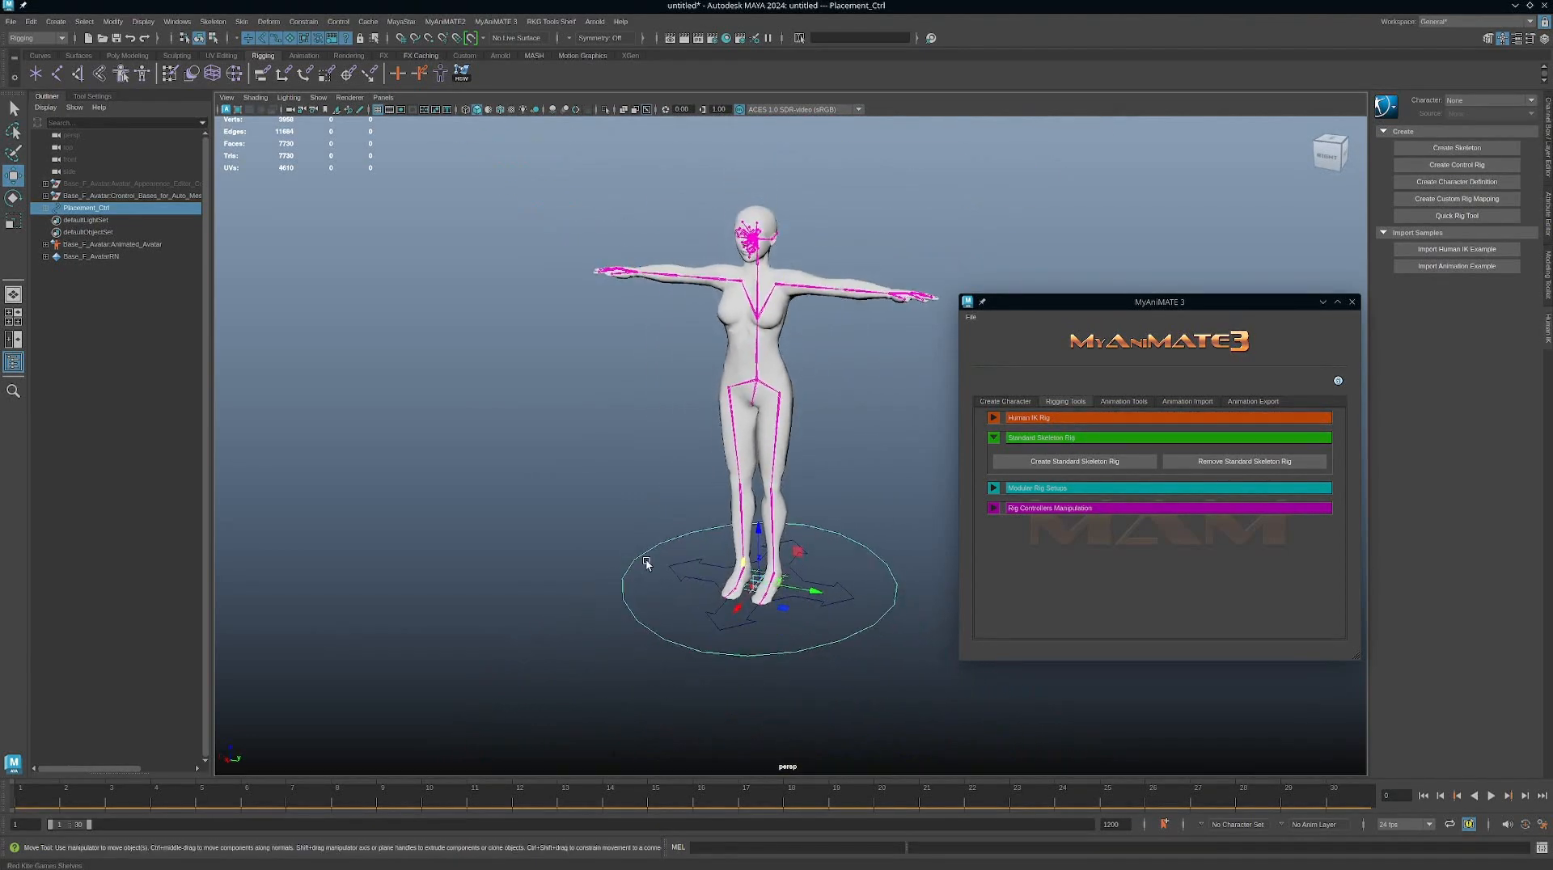
# Step: Create the standard skeleton rig for the avatar
pyautogui.keyDown('alt'); pyautogui.moveTo(646, 562); pyautogui.dragTo(838, 620); pyautogui.keyUp('alt')
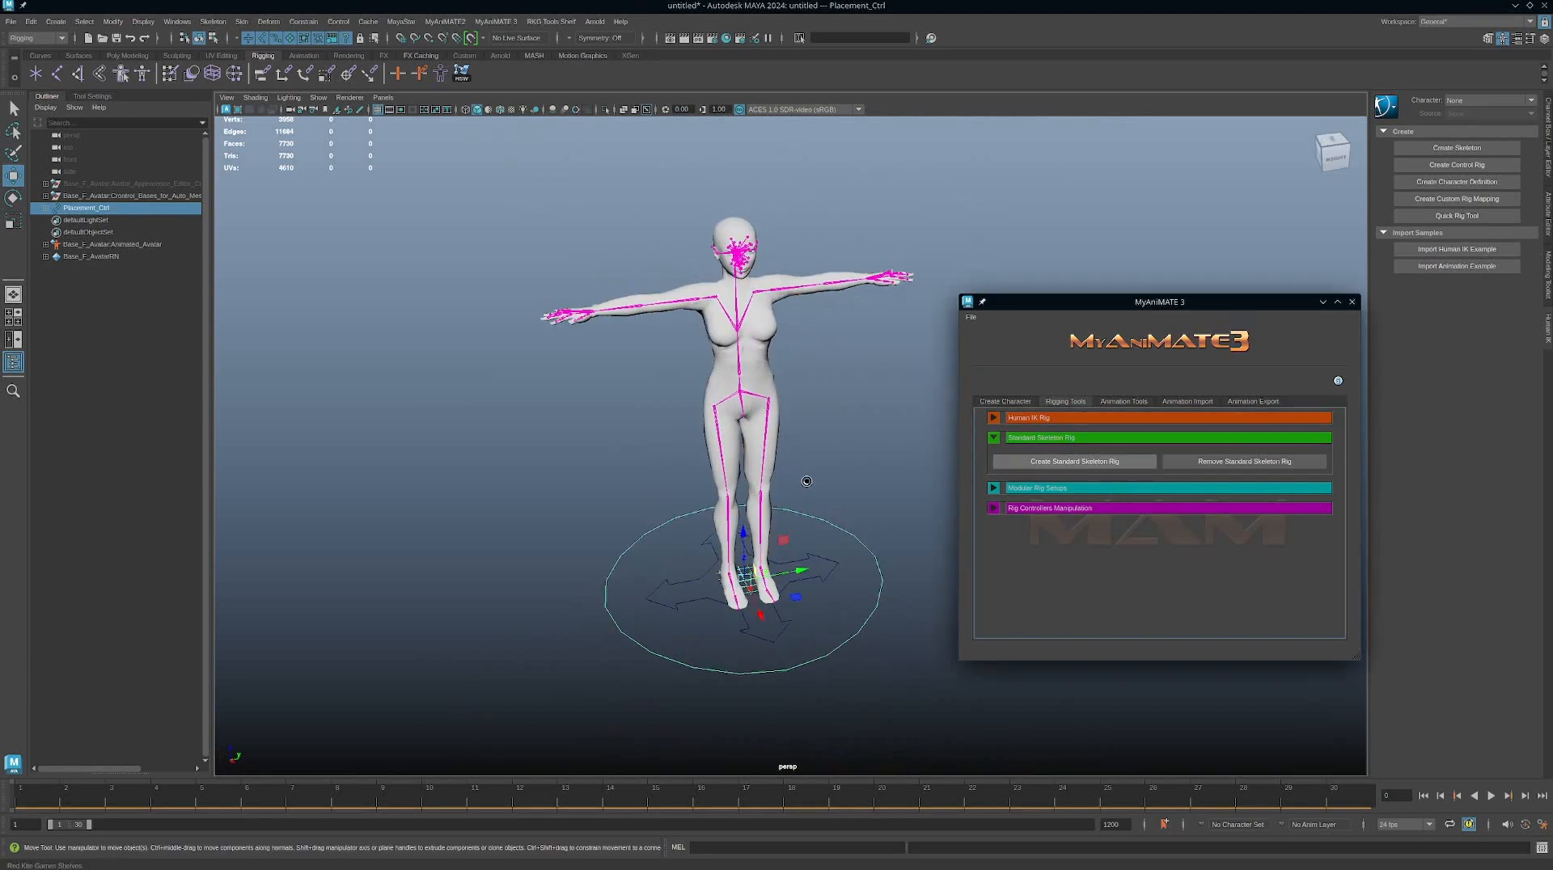
pyautogui.keyDown('alt'); pyautogui.moveTo(809, 485); pyautogui.dragTo(811, 433); pyautogui.keyUp('alt')
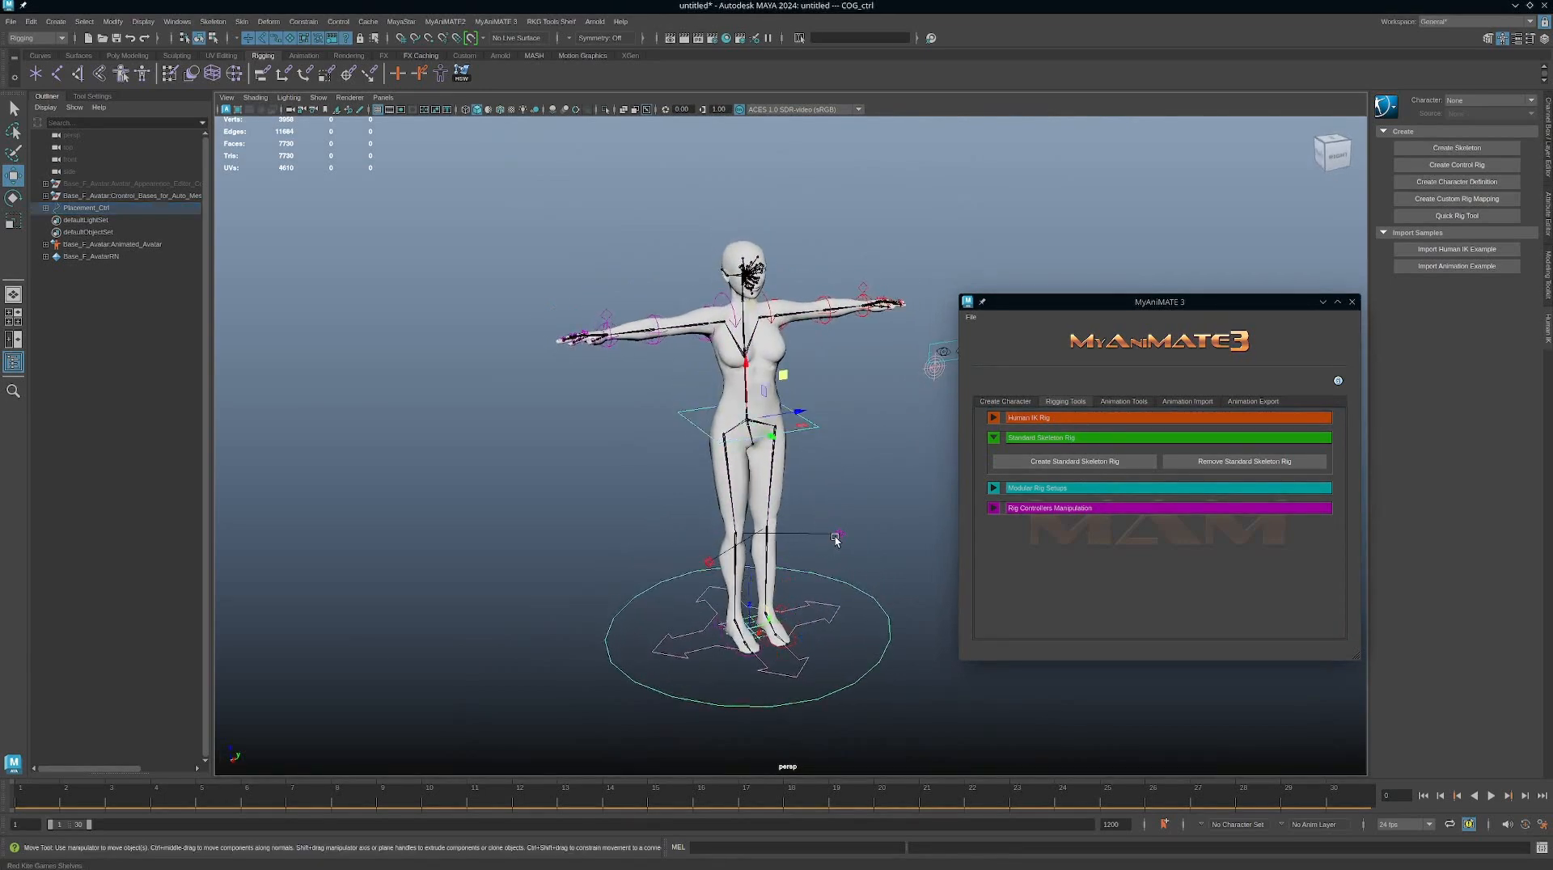
# Step: Select the right leg's IK pole vector control, test moving it and inspect the leg controls from several angles
pyautogui.keyDown('alt'); pyautogui.moveTo(838, 547); pyautogui.dragTo(853, 583); pyautogui.keyUp('alt')
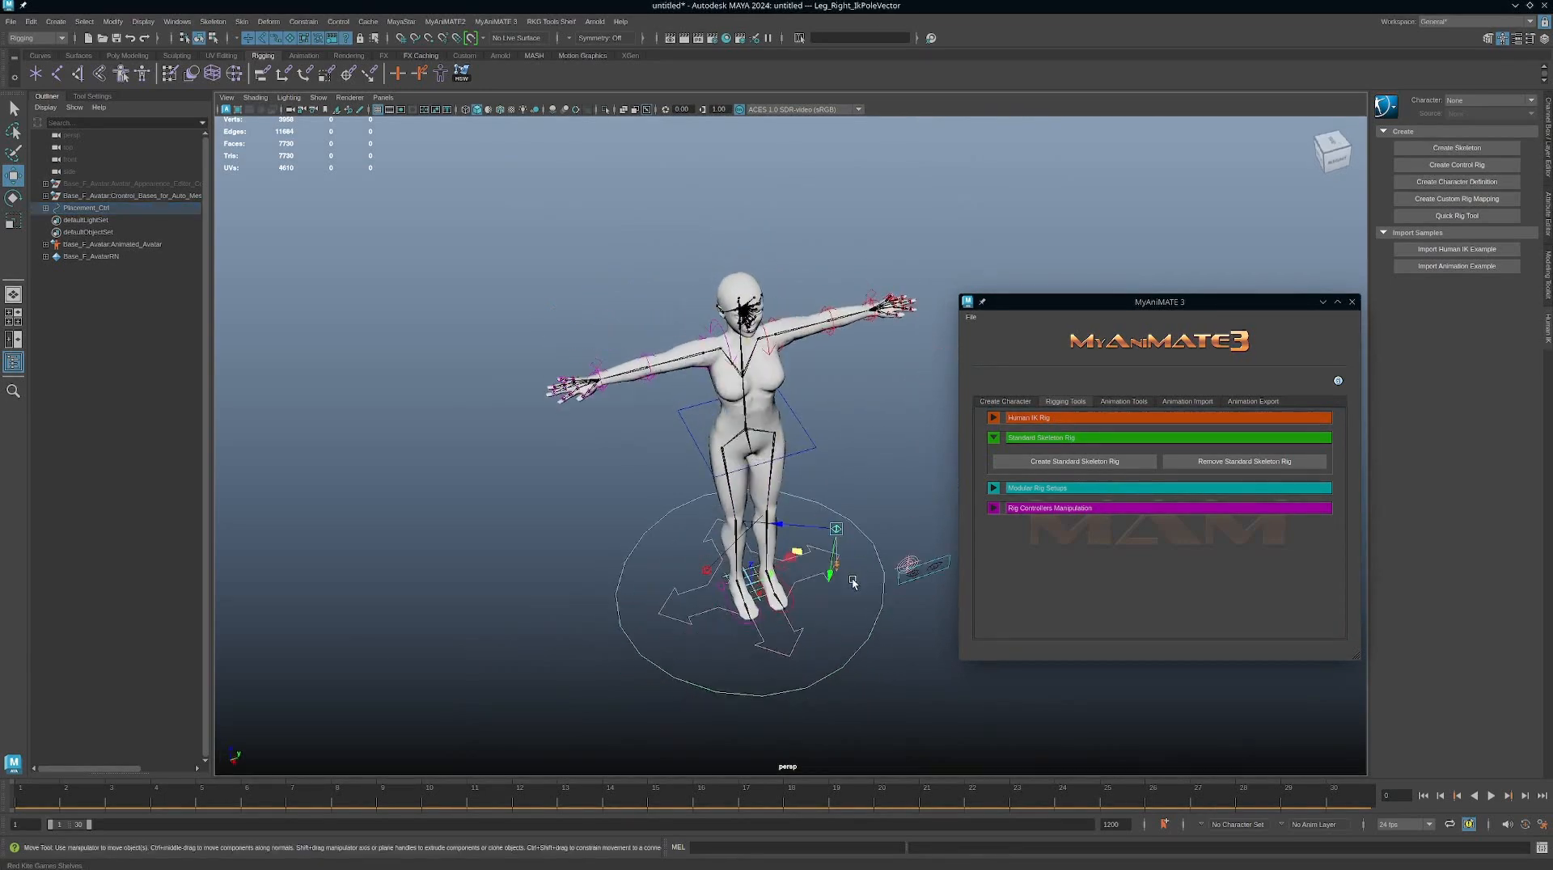
pyautogui.click(699, 591)
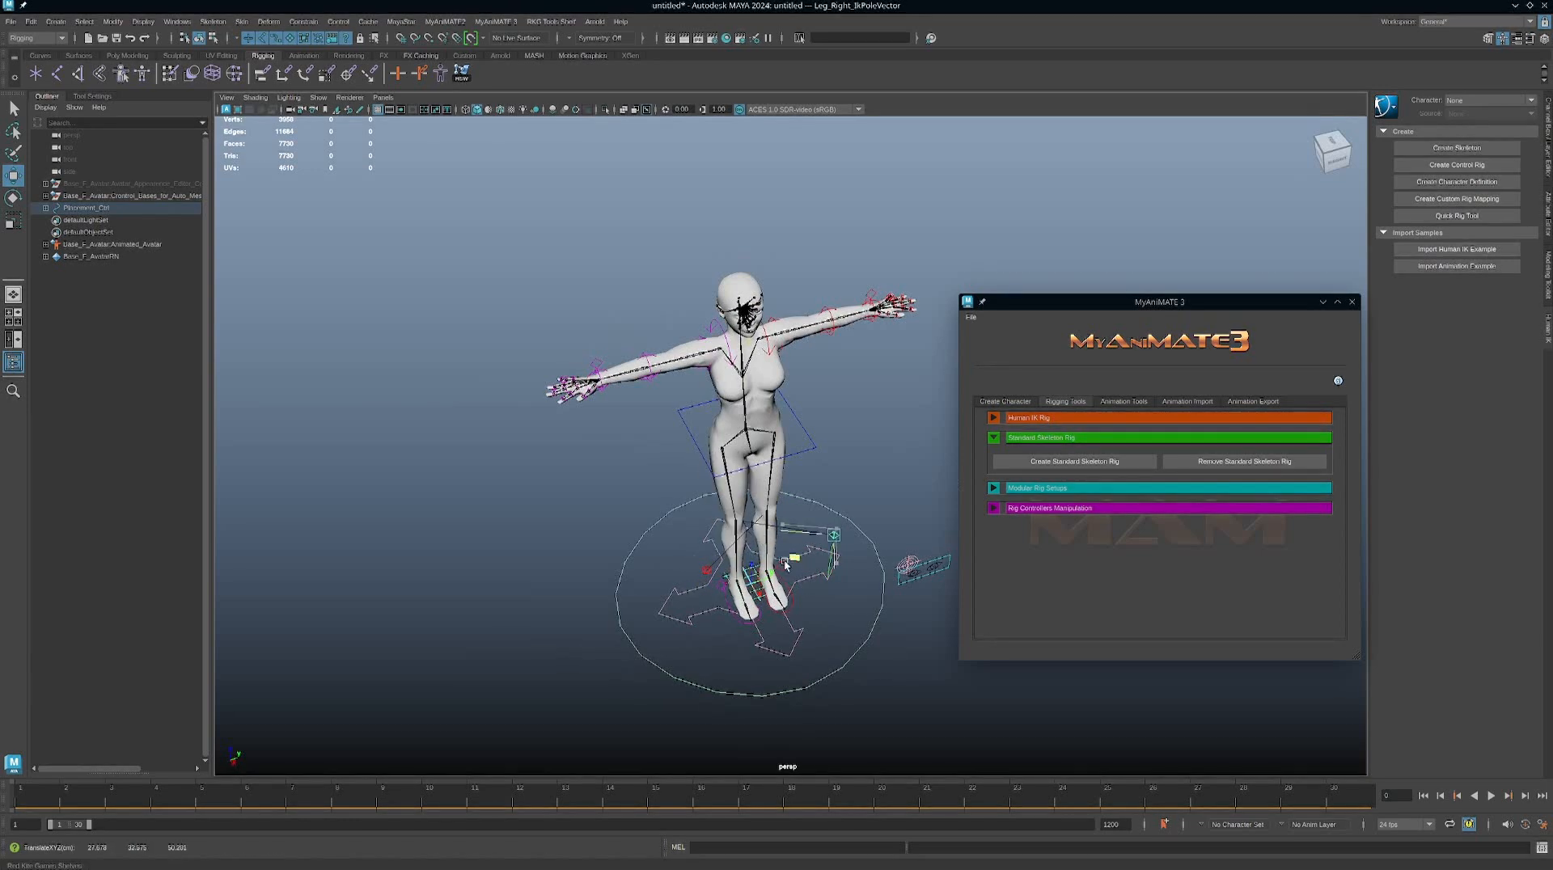
pyautogui.moveTo(701, 589); pyautogui.dragTo(749, 526)
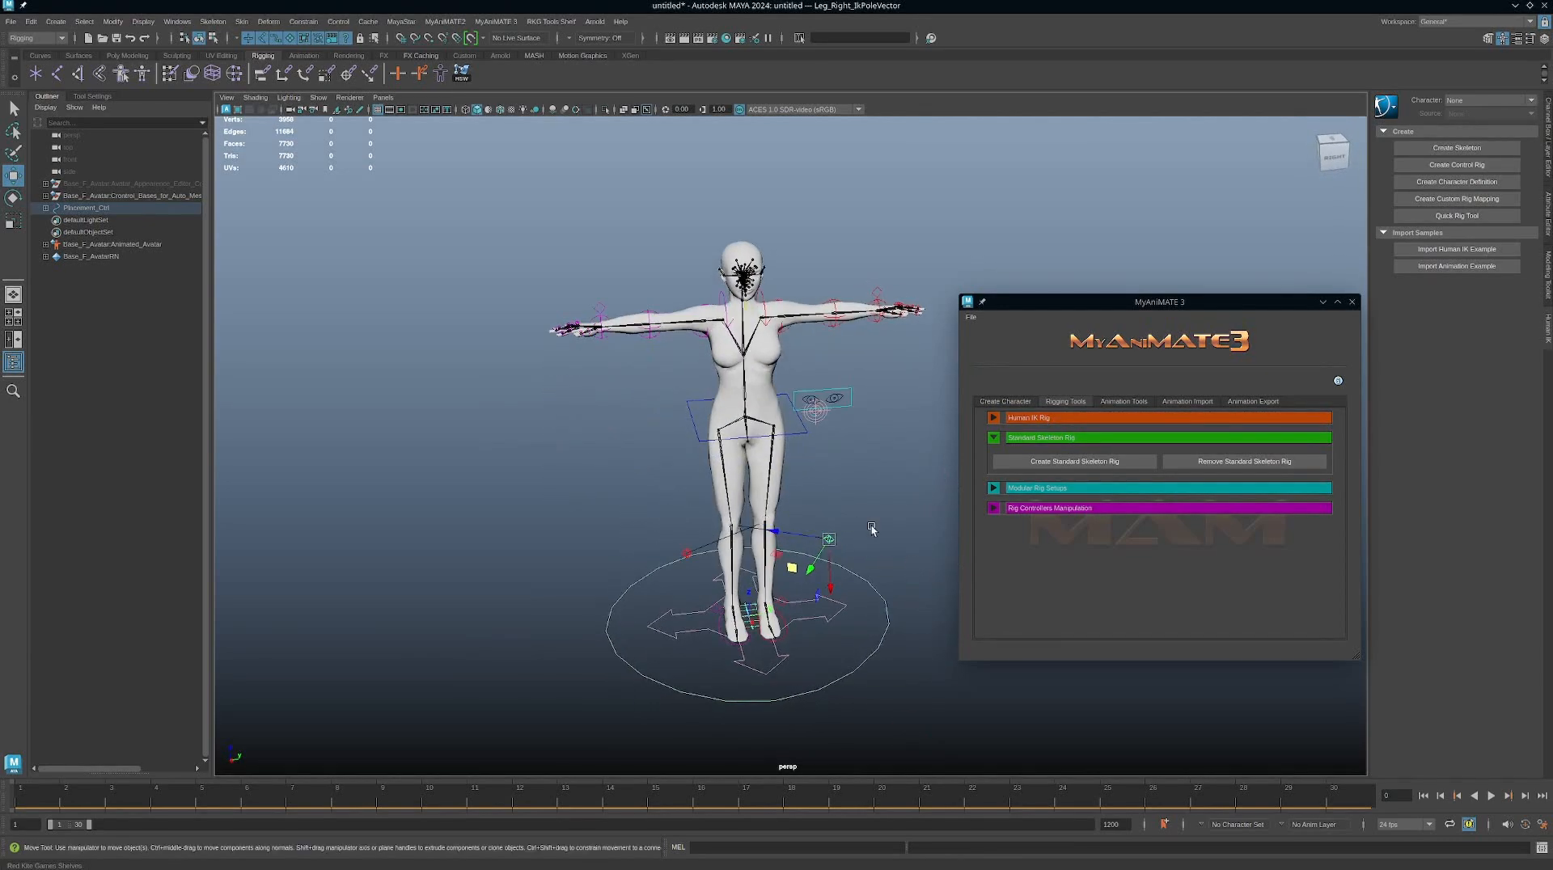
pyautogui.keyDown('alt'); pyautogui.moveTo(872, 530); pyautogui.dragTo(710, 450); pyautogui.keyUp('alt')
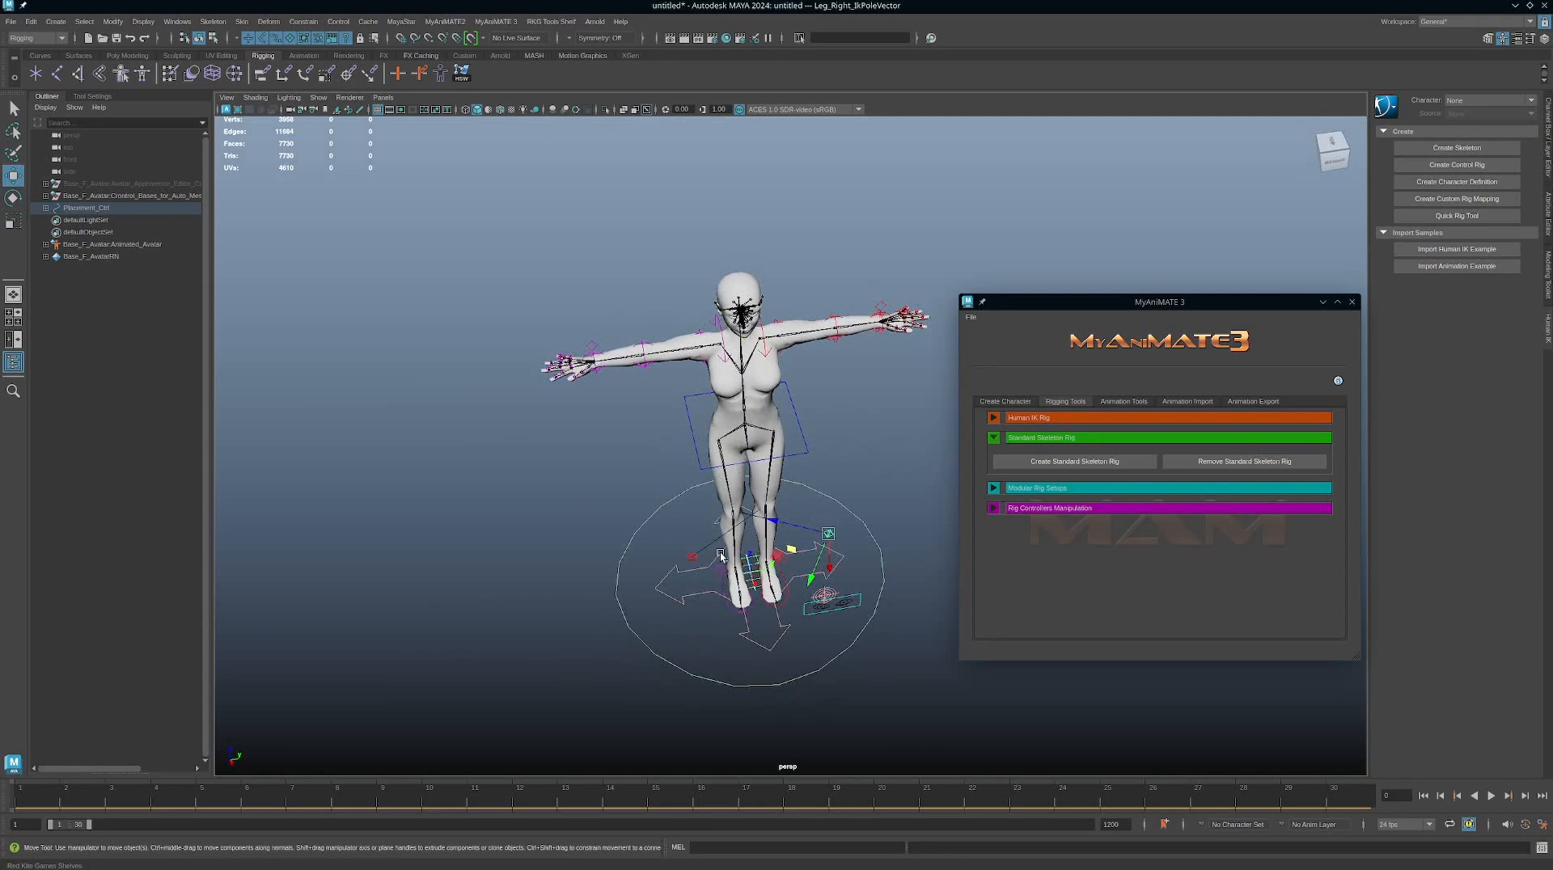
pyautogui.keyDown('alt'); pyautogui.moveTo(738, 563); pyautogui.dragTo(797, 431); pyautogui.keyUp('alt')
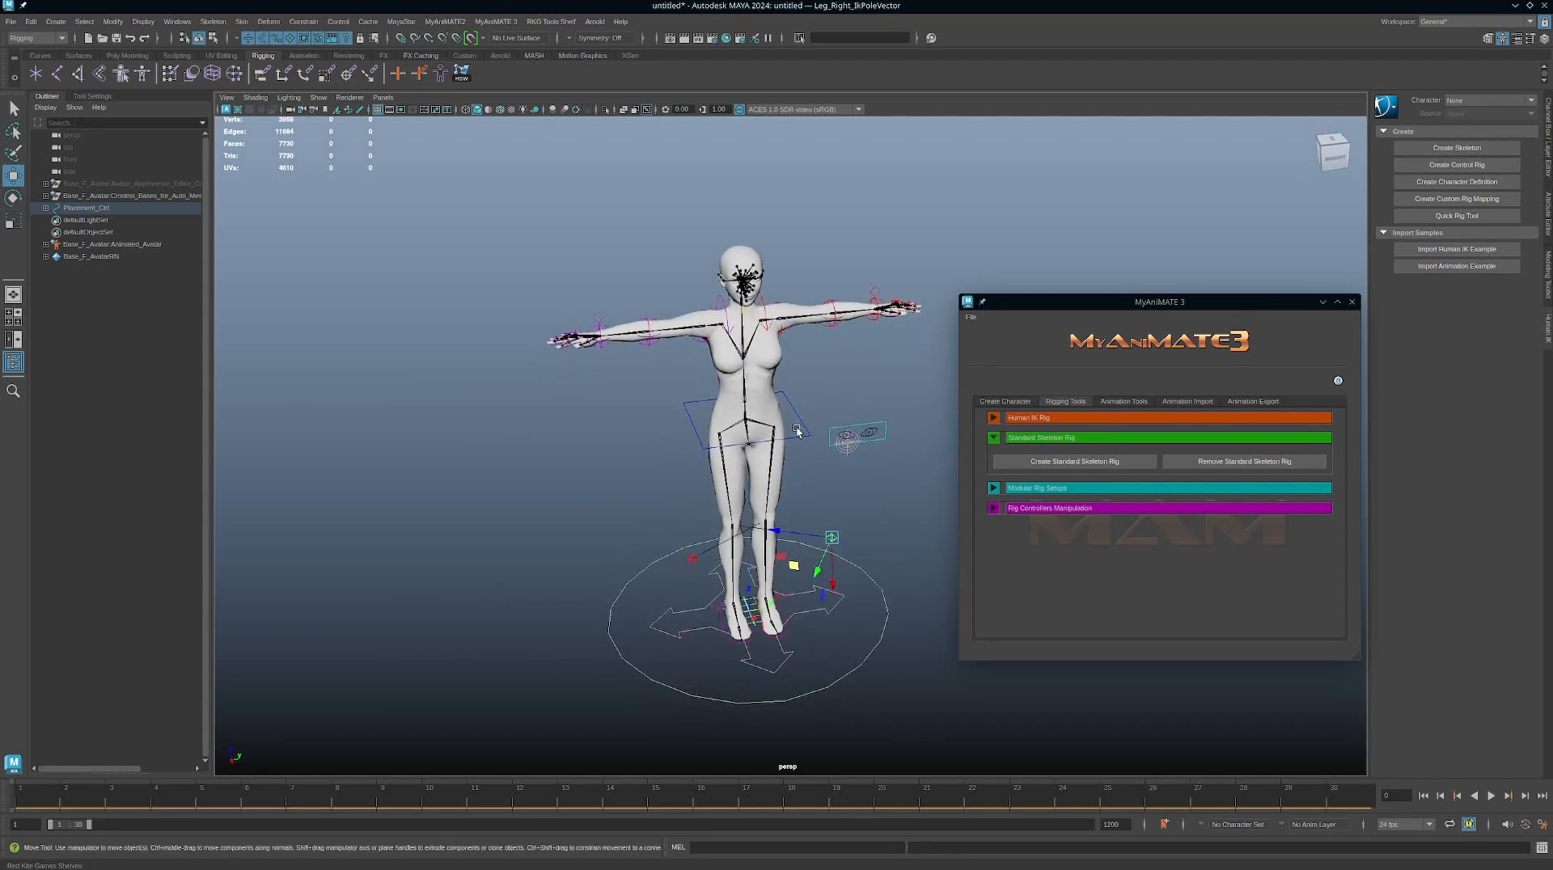
# Step: Try moving the center-of-gravity control vertically and undo the move
pyautogui.moveTo(747, 382)
pyautogui.mouseDown()
pyautogui.moveTo(747, 477)
pyautogui.moveTo(746, 376)
pyautogui.mouseUp()
pyautogui.hotkey('ctrl', 'z')
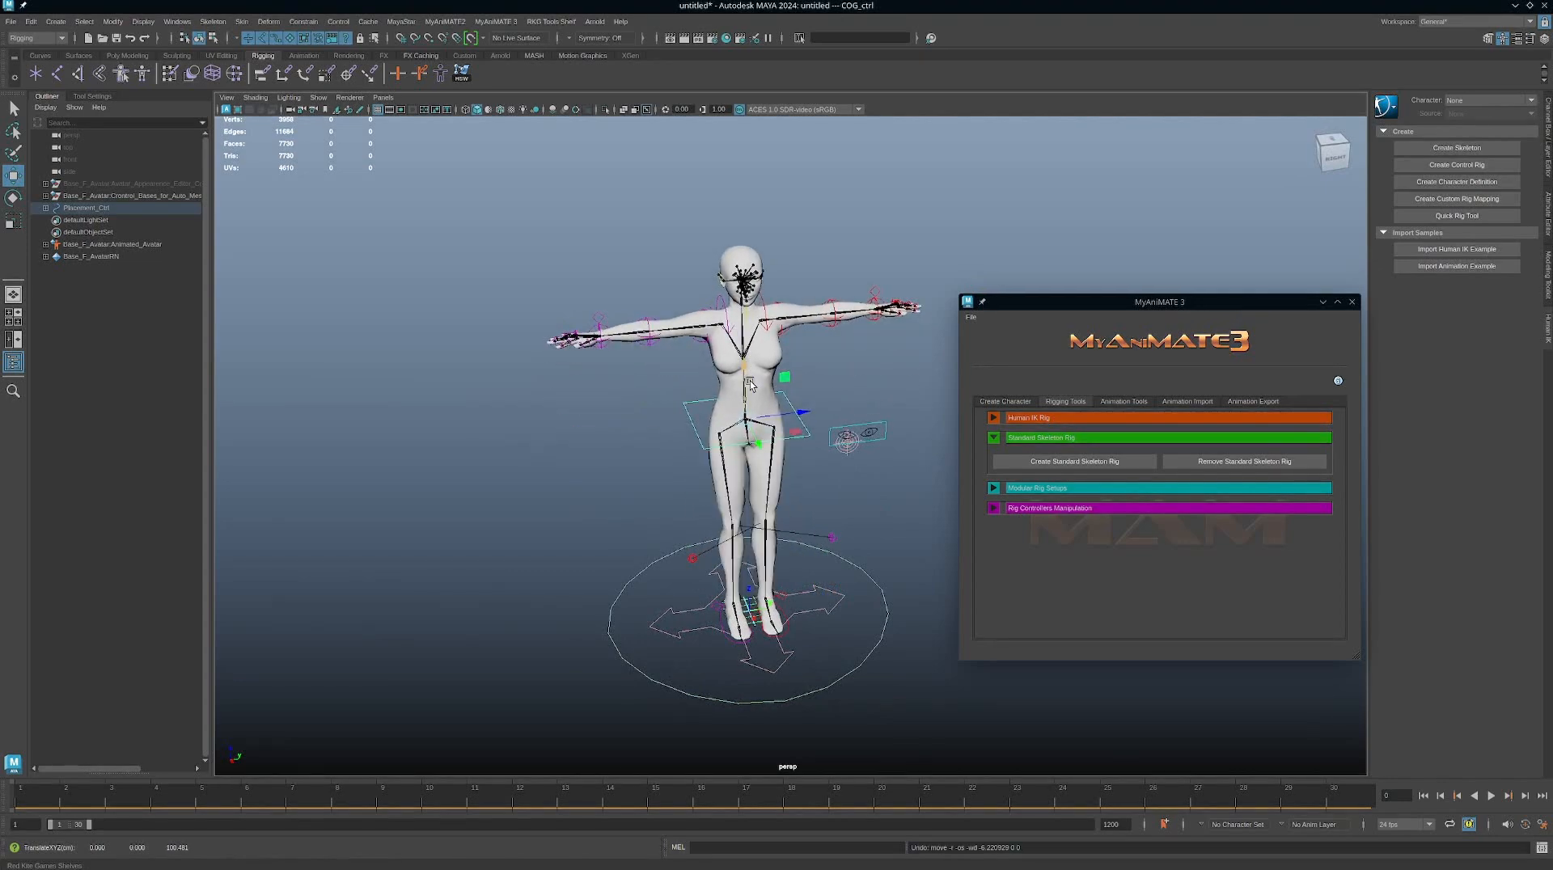
# Step: Select the left arm's FK/IK switch control and display its channel attributes
pyautogui.keyDown('alt'); pyautogui.moveTo(859, 429); pyautogui.dragTo(835, 525, button='middle'); pyautogui.keyUp('alt')
pyautogui.keyDown('alt'); pyautogui.moveTo(813, 416); pyautogui.dragTo(946, 510, button='right'); pyautogui.keyUp('alt')
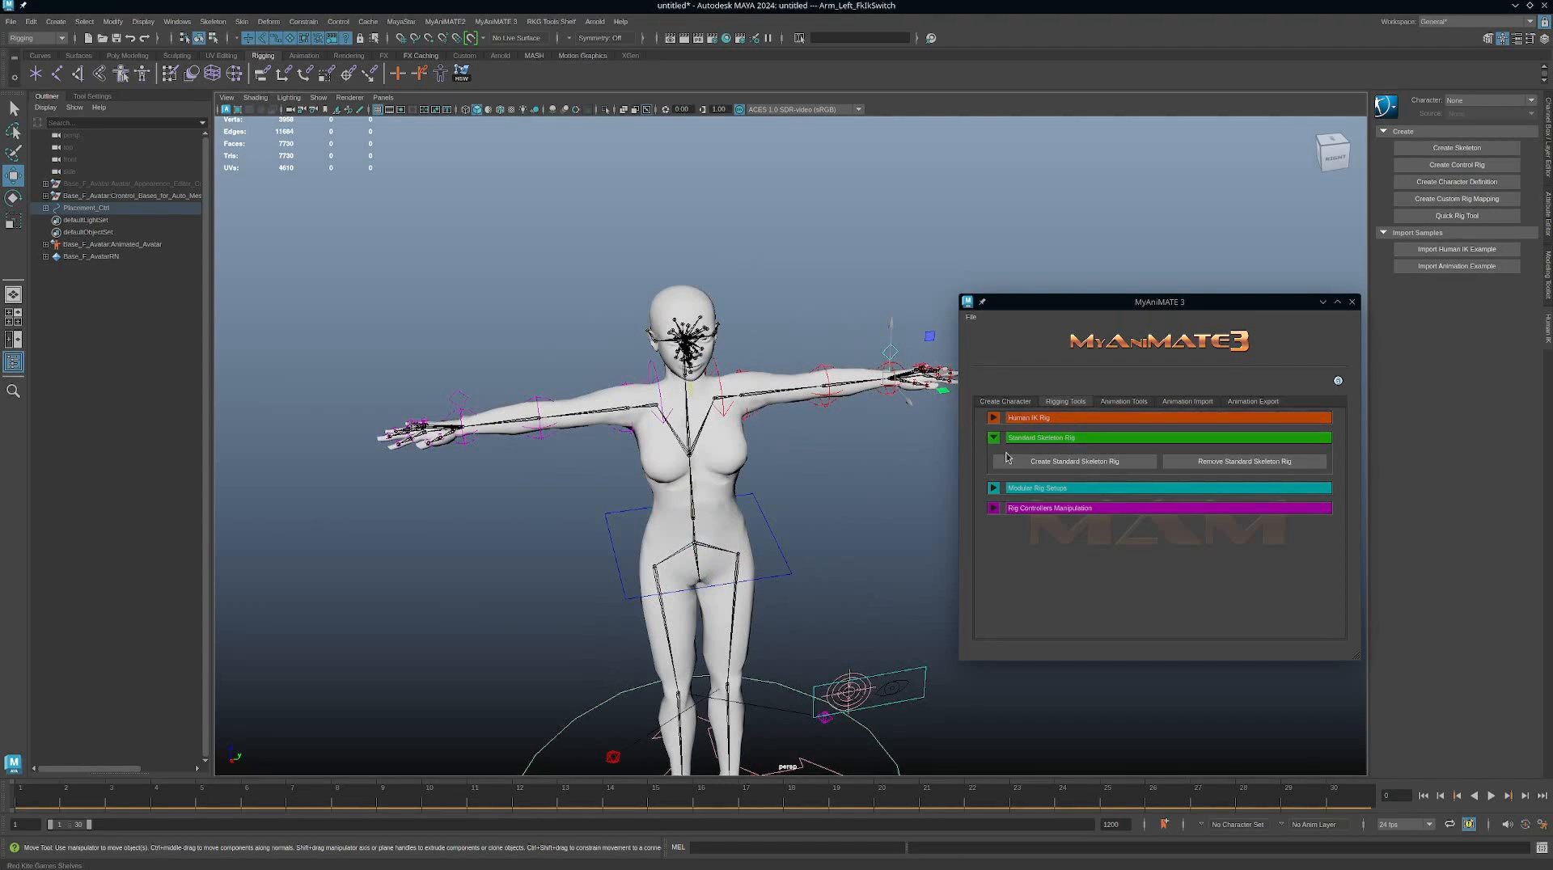
pyautogui.click(881, 324)
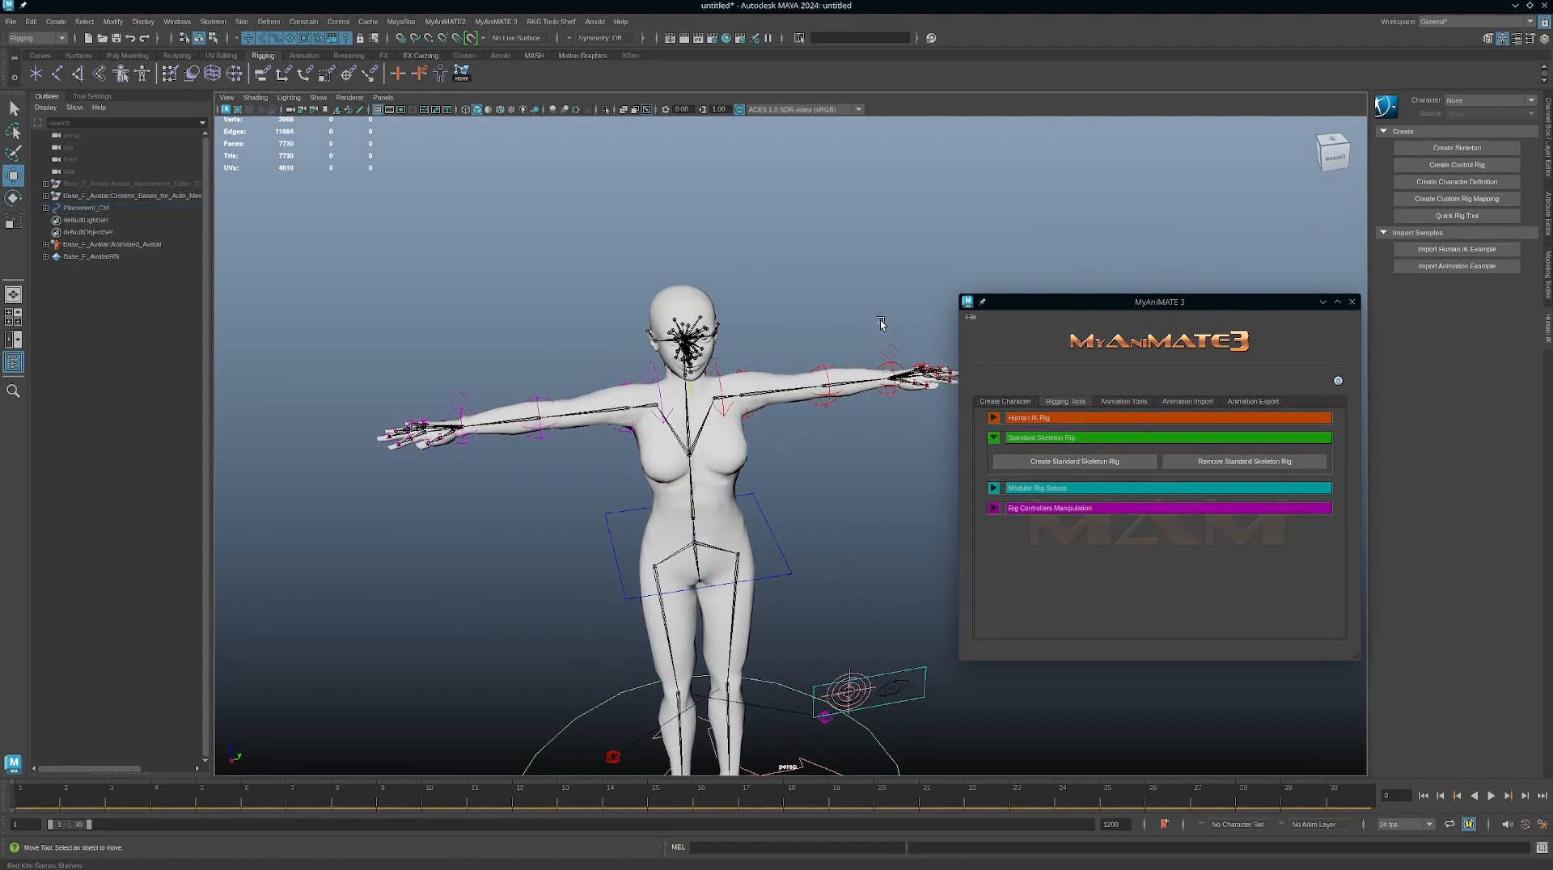
pyautogui.moveTo(913, 362); pyautogui.dragTo(887, 348)
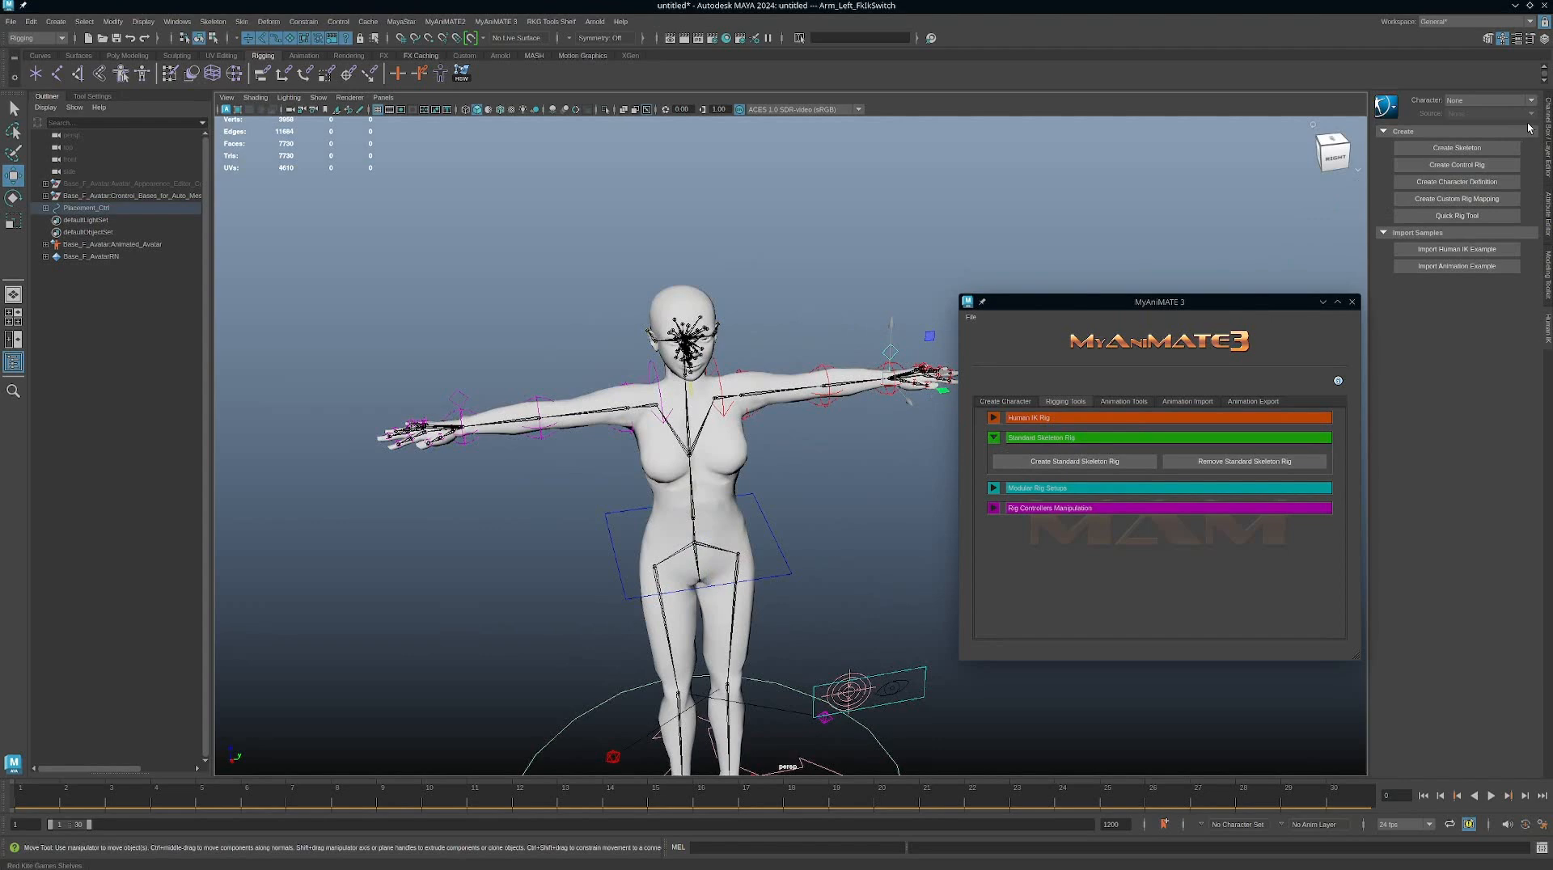
pyautogui.click(1547, 121)
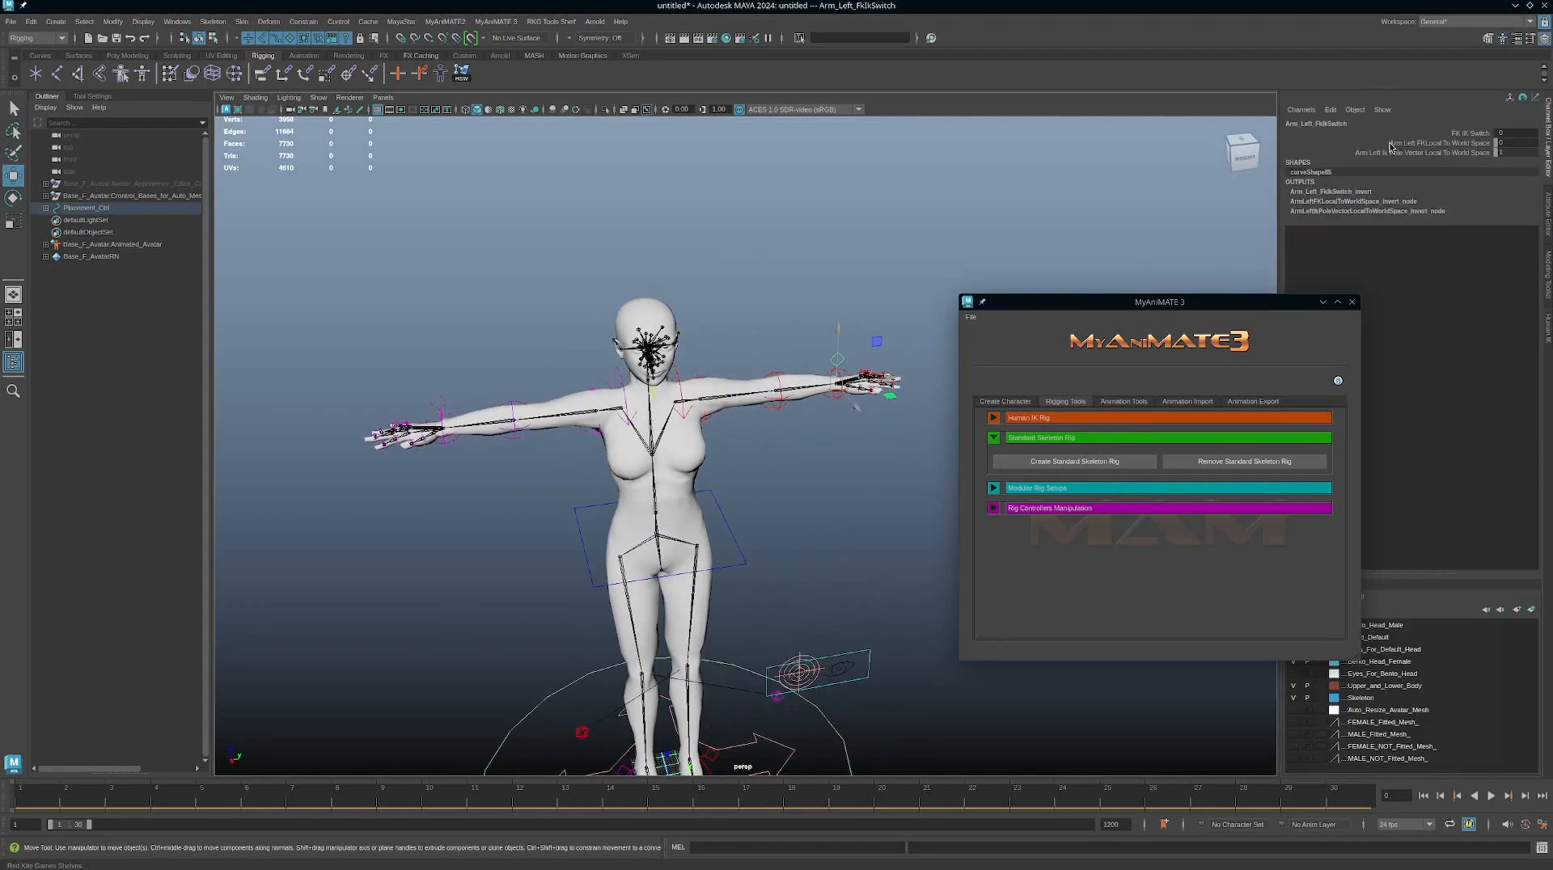
pyautogui.scroll(-3, 798, 551)
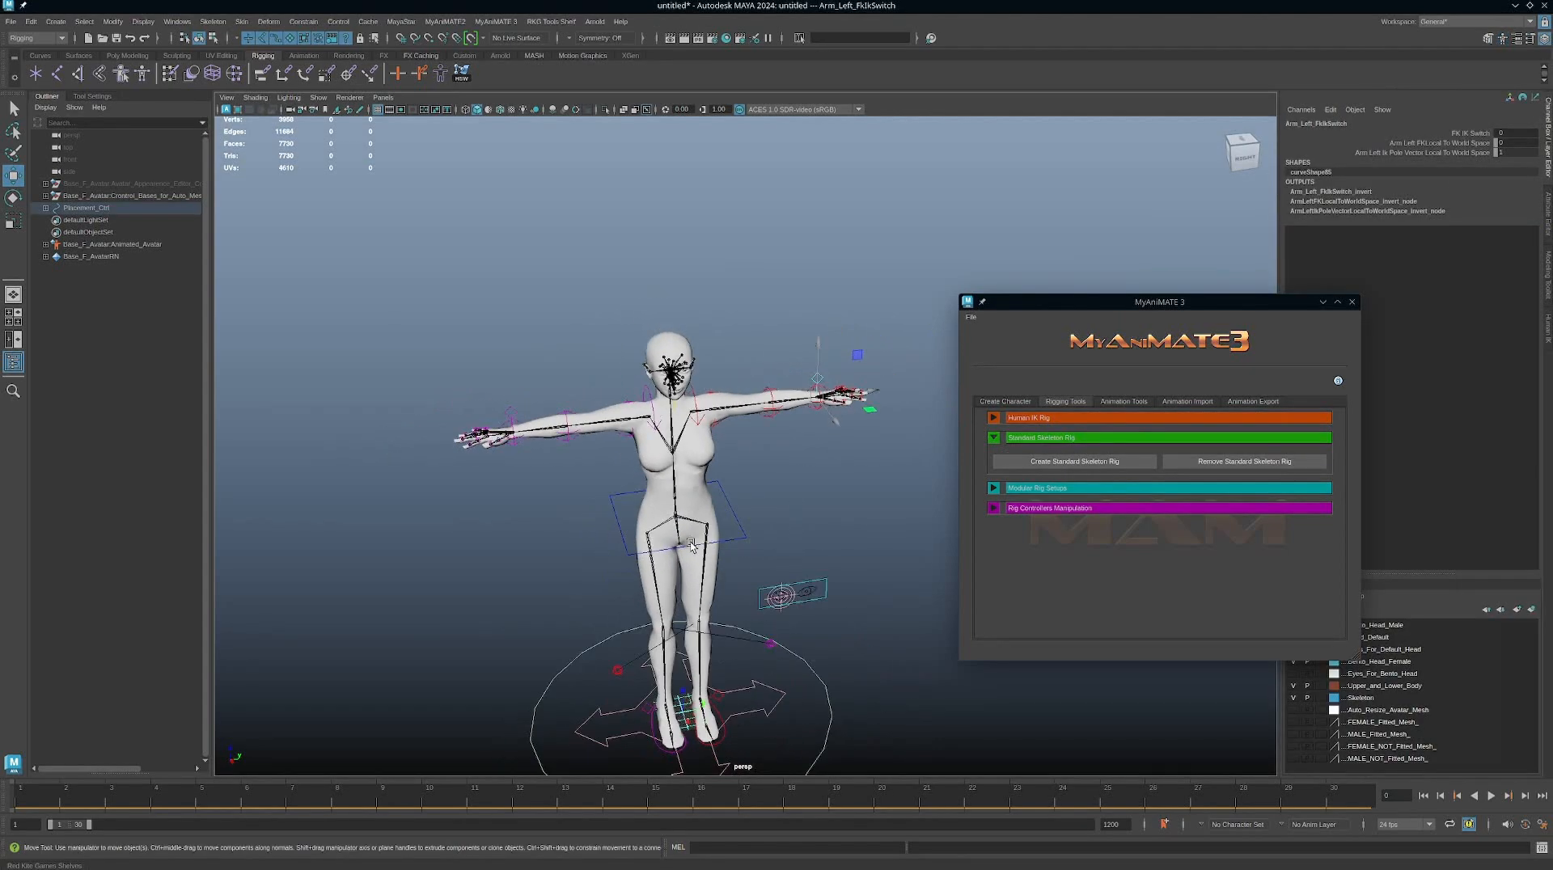
# Step: Compare with the right leg's switch control, and set the left arm's FK IK Switch to 1
pyautogui.keyDown('alt'); pyautogui.moveTo(798, 551); pyautogui.dragTo(861, 416, button='middle'); pyautogui.keyUp('alt')
pyautogui.keyDown('alt'); pyautogui.moveTo(817, 542); pyautogui.dragTo(756, 548); pyautogui.keyUp('alt')
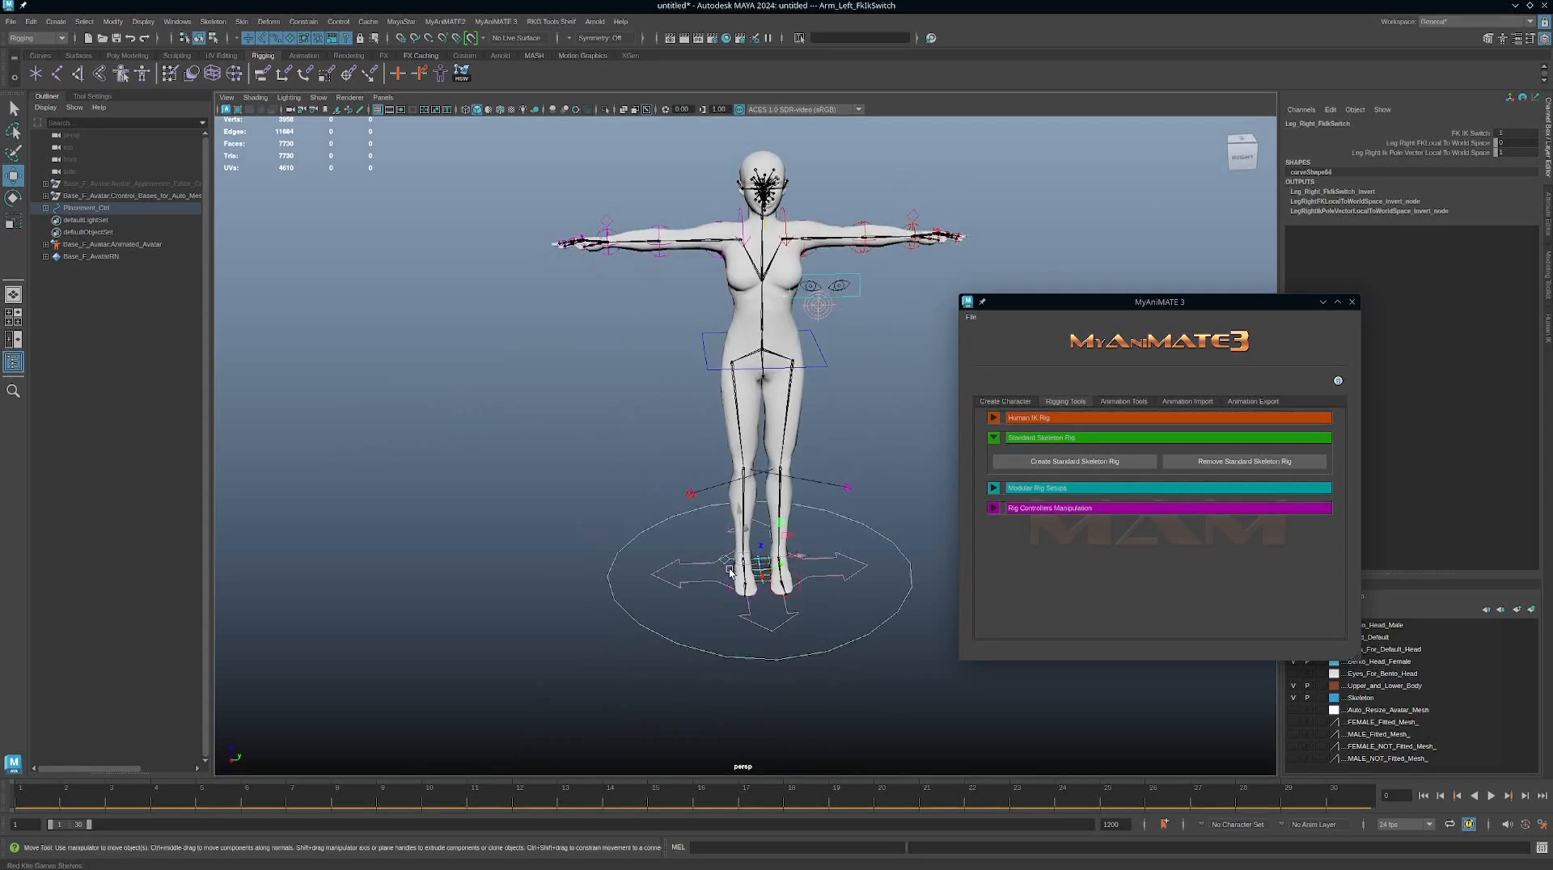
pyautogui.click(917, 214)
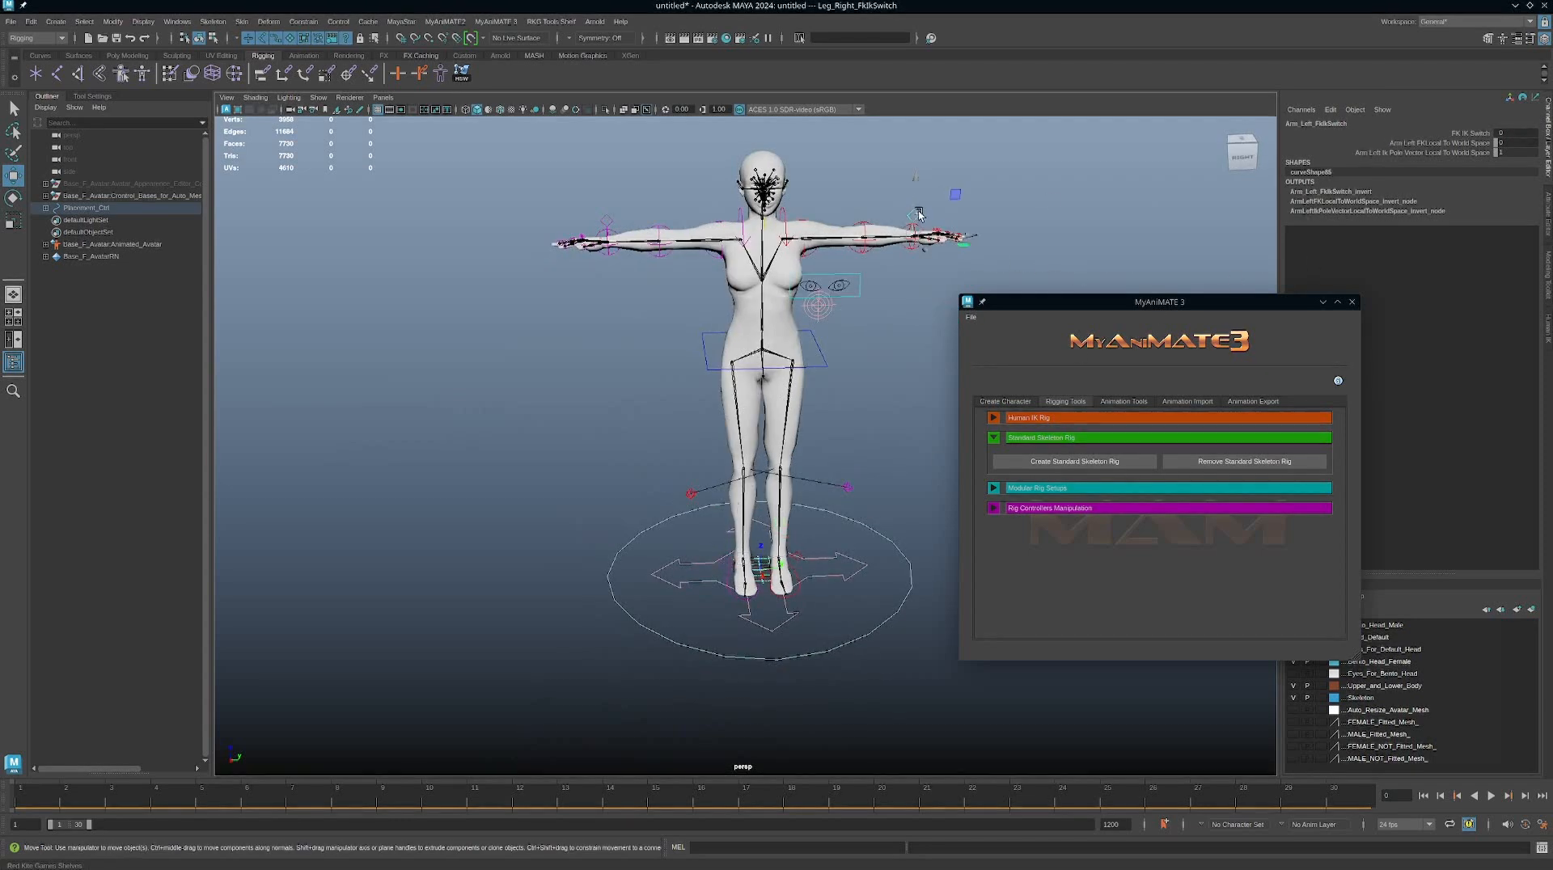
pyautogui.click(1474, 133)
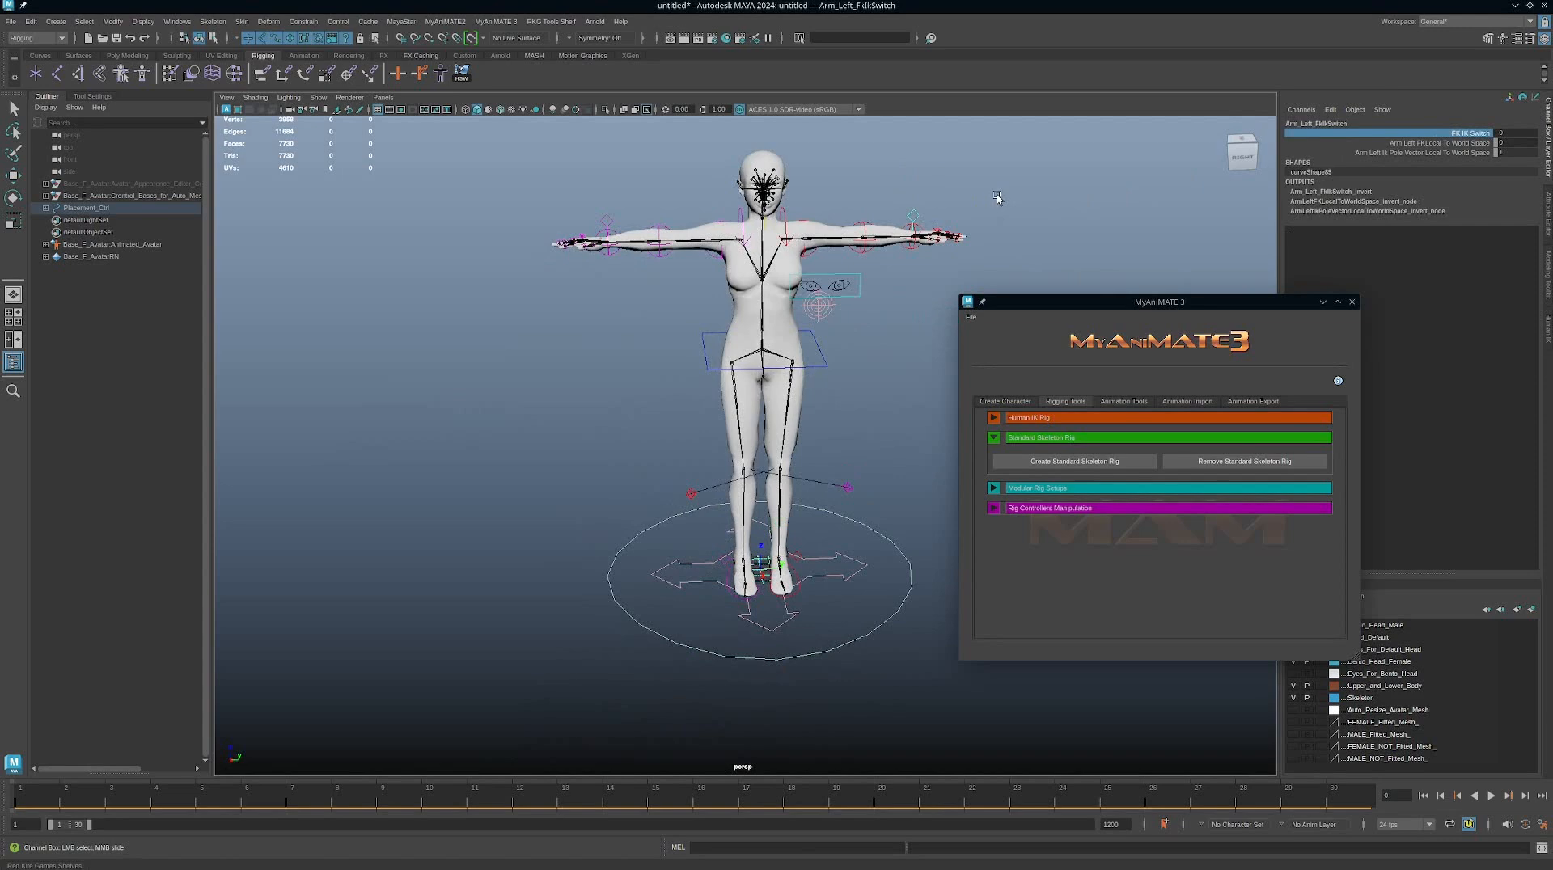
pyautogui.moveTo(998, 198); pyautogui.dragTo(1016, 286, button='middle')
# Step: Try moving the left arm's IK pole vector control up to shoulder height and undo the move
pyautogui.keyDown('alt'); pyautogui.moveTo(835, 262); pyautogui.dragTo(712, 254); pyautogui.keyUp('alt')
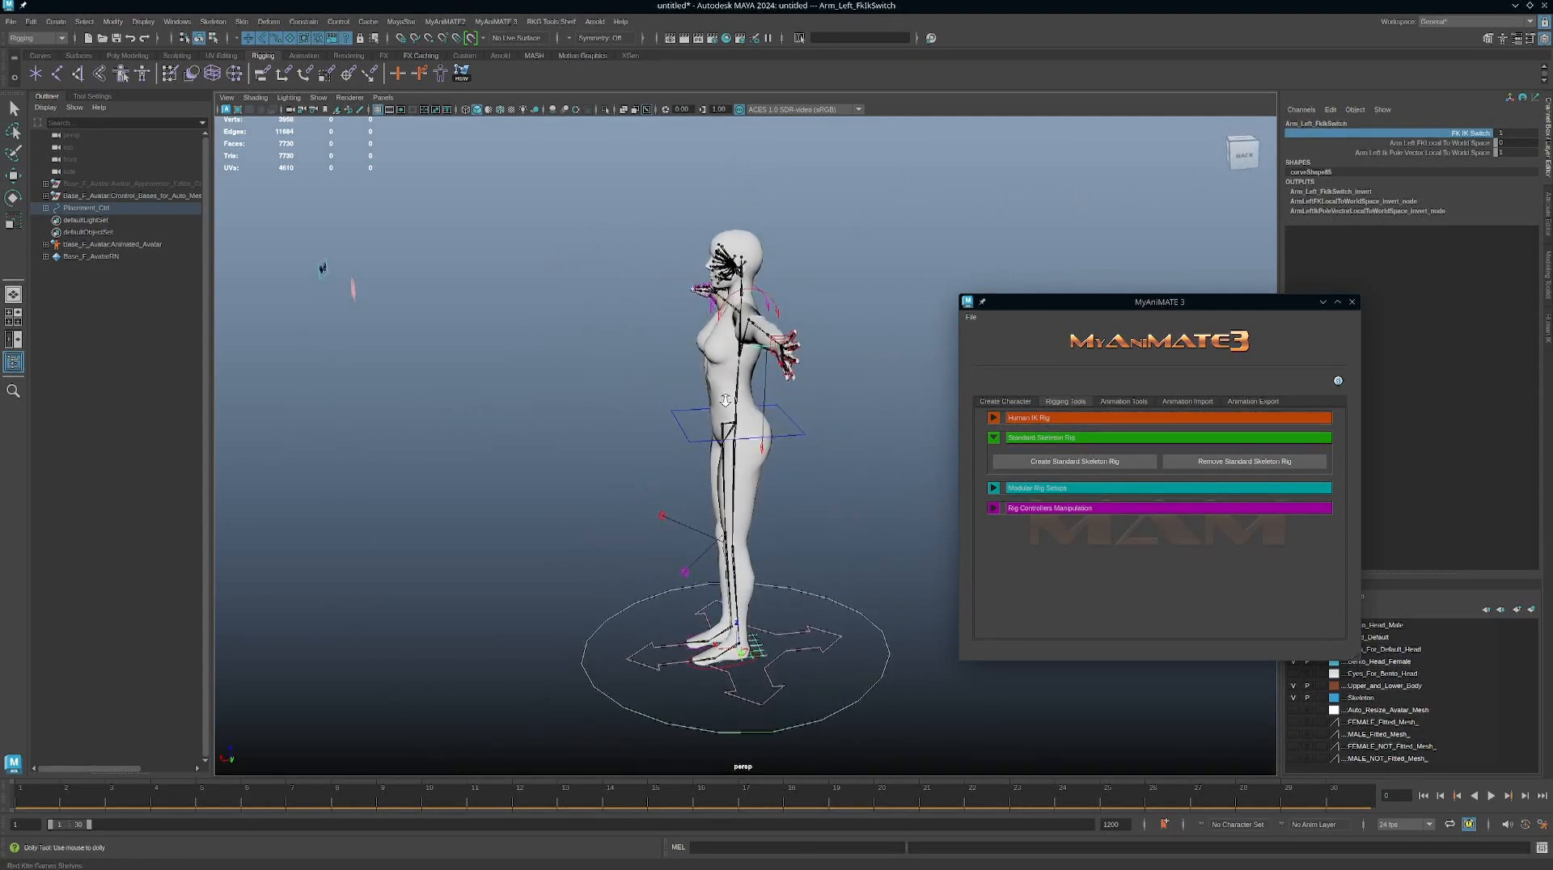
pyautogui.keyDown('alt'); pyautogui.moveTo(711, 254); pyautogui.dragTo(901, 507, button='right'); pyautogui.keyUp('alt')
pyautogui.keyDown('alt'); pyautogui.moveTo(825, 504); pyautogui.dragTo(836, 509); pyautogui.keyUp('alt')
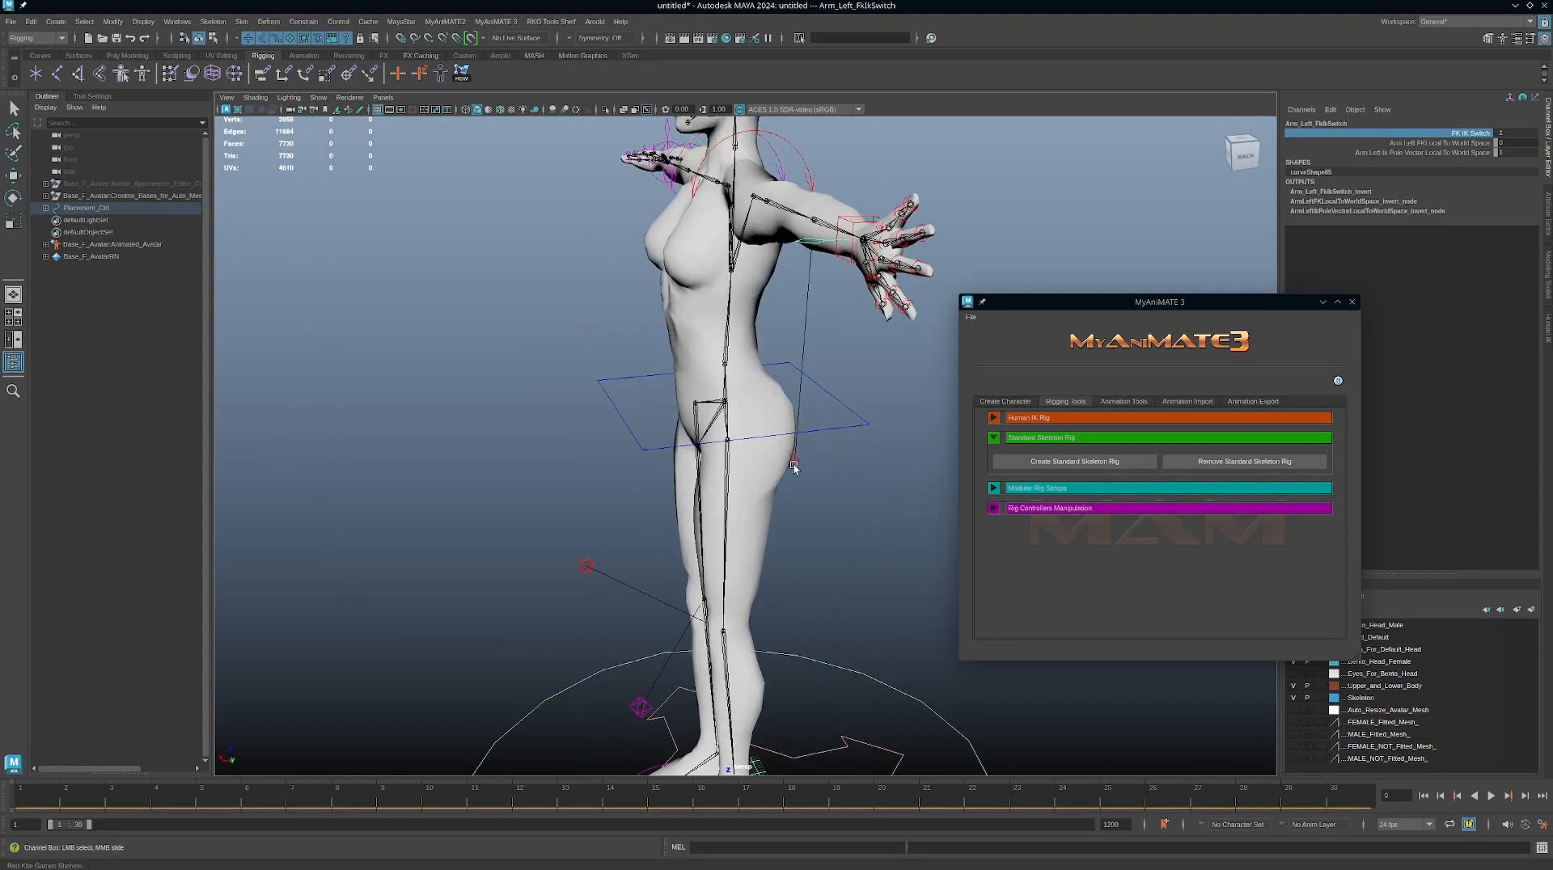
pyautogui.click(794, 466)
pyautogui.press('w')
pyautogui.moveTo(796, 461); pyautogui.dragTo(828, 178)
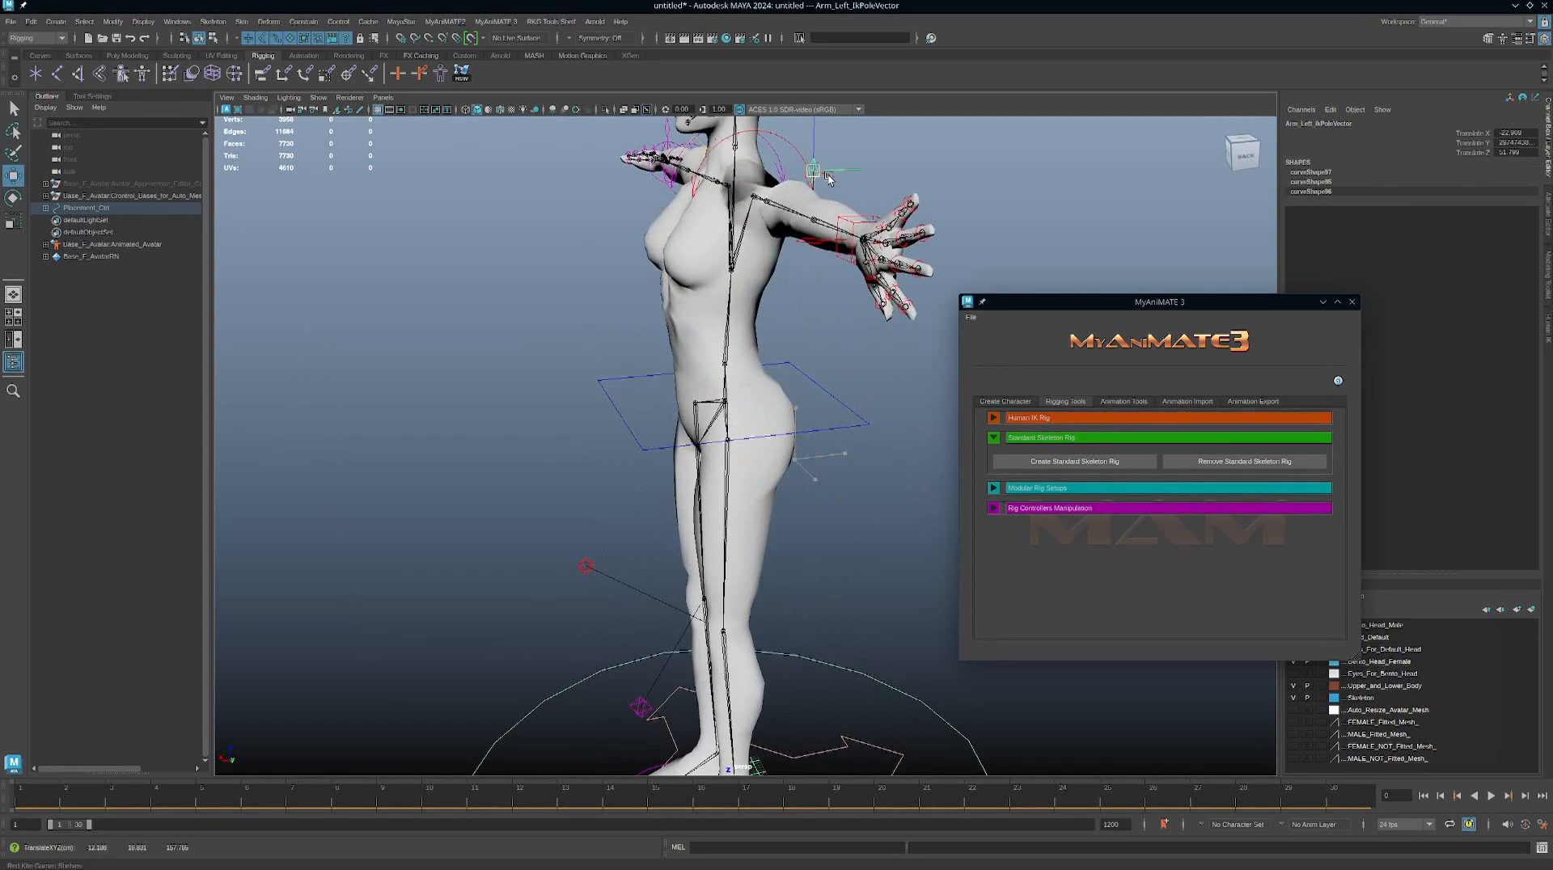
pyautogui.hotkey('ctrl', 'z')
pyautogui.hotkey('ctrl', 'z')
pyautogui.hotkey('ctrl', 'z')
pyautogui.hotkey('ctrl', 'z')
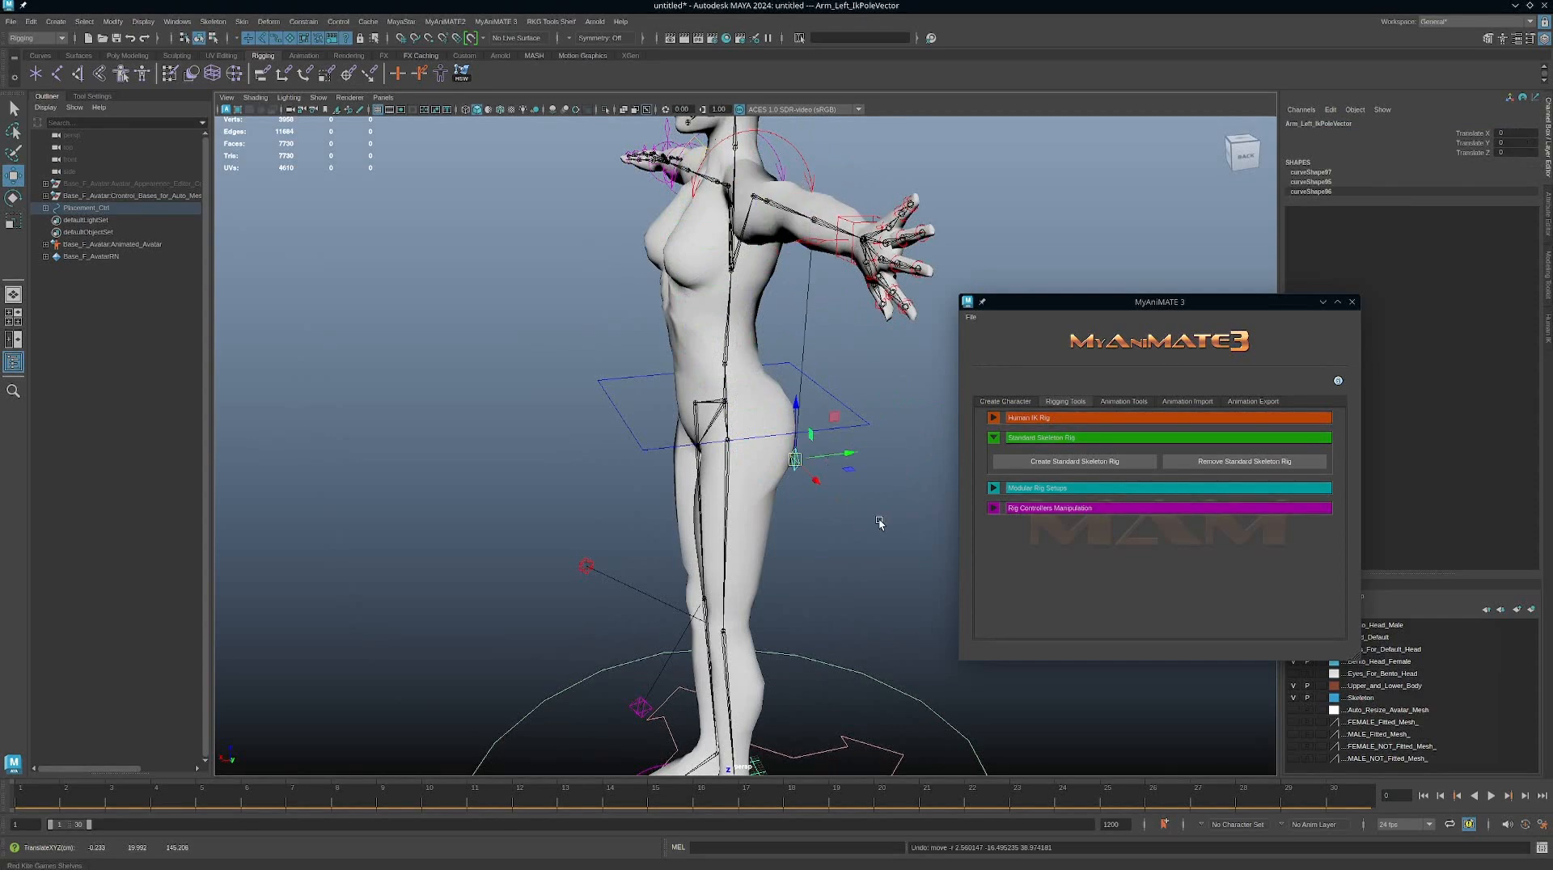
# Step: Select the avatar's placement control and remove the standard skeleton rig
pyautogui.keyDown('alt'); pyautogui.moveTo(879, 522); pyautogui.dragTo(437, 477, button='right'); pyautogui.keyUp('alt')
pyautogui.keyDown('alt'); pyautogui.moveTo(677, 555); pyautogui.dragTo(749, 551); pyautogui.keyUp('alt')
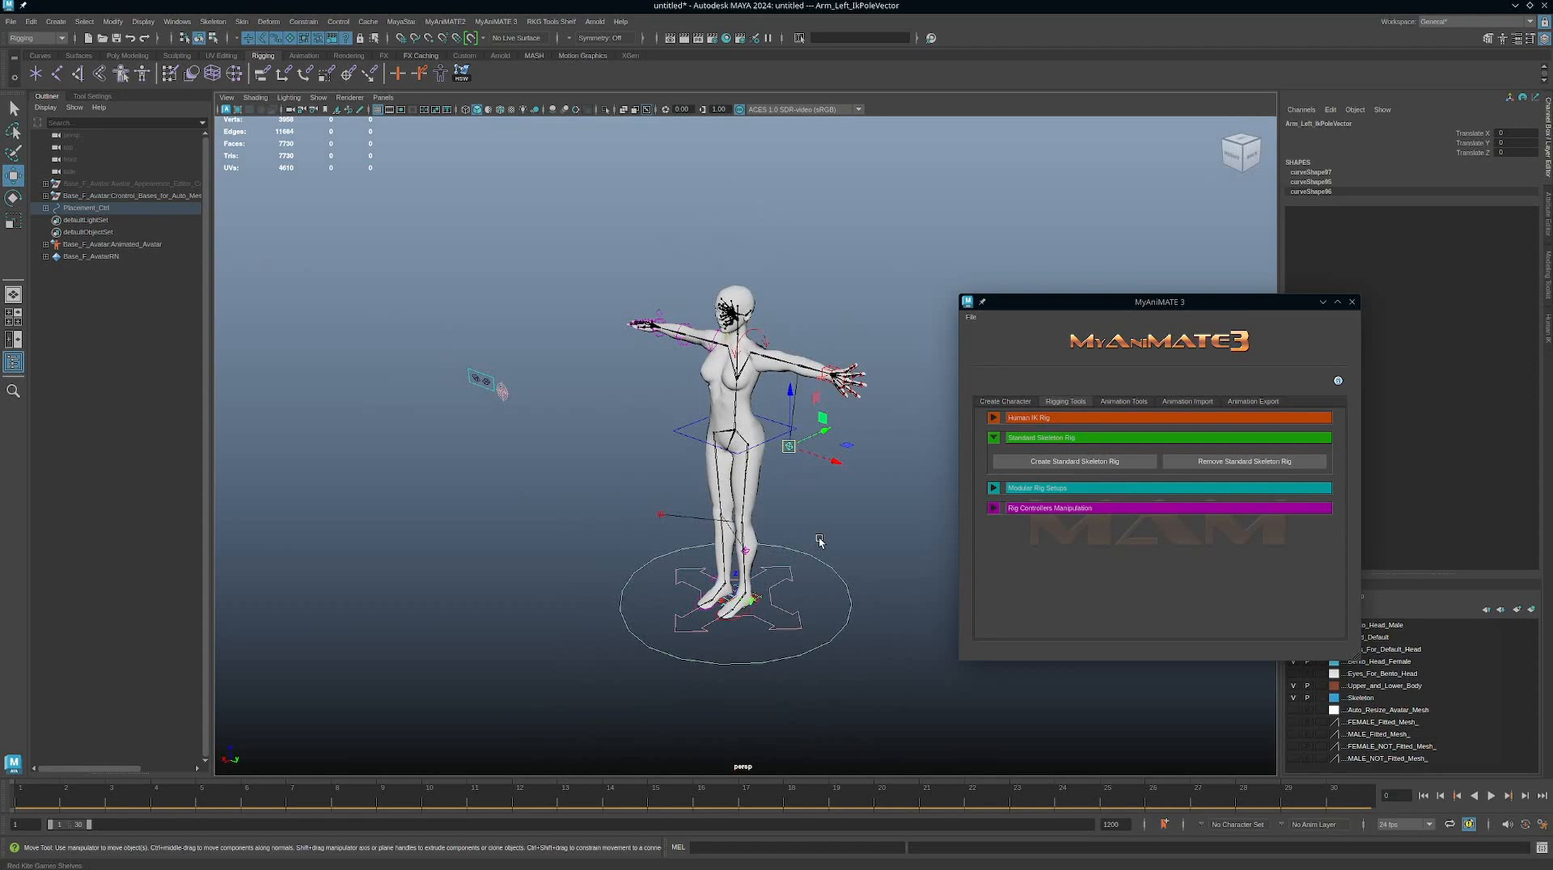
pyautogui.keyDown('alt'); pyautogui.moveTo(819, 541); pyautogui.dragTo(896, 542); pyautogui.keyUp('alt')
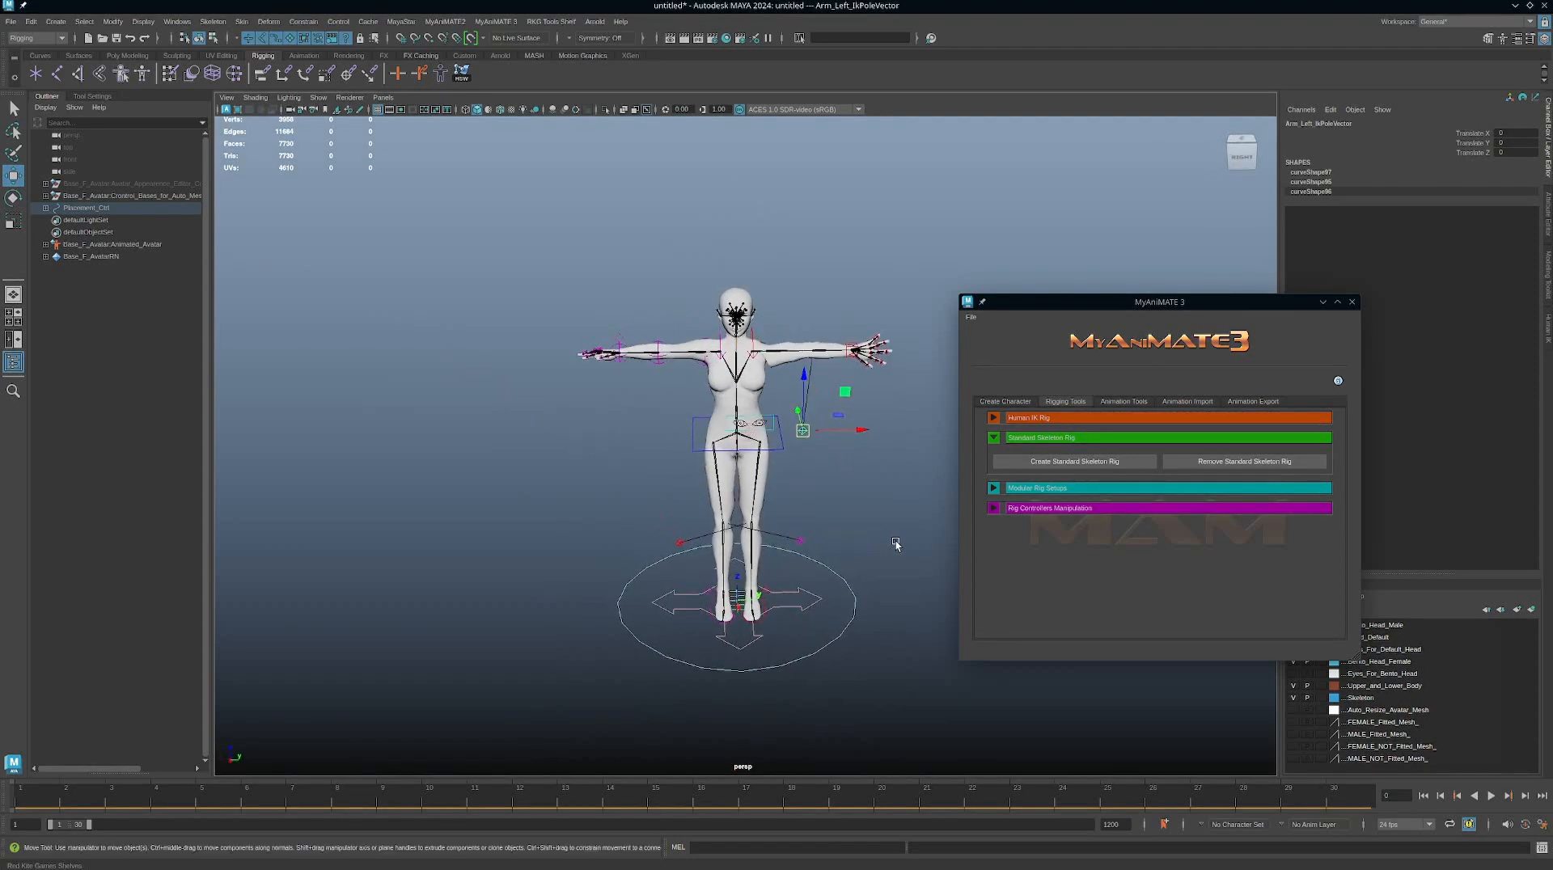
pyautogui.click(836, 600)
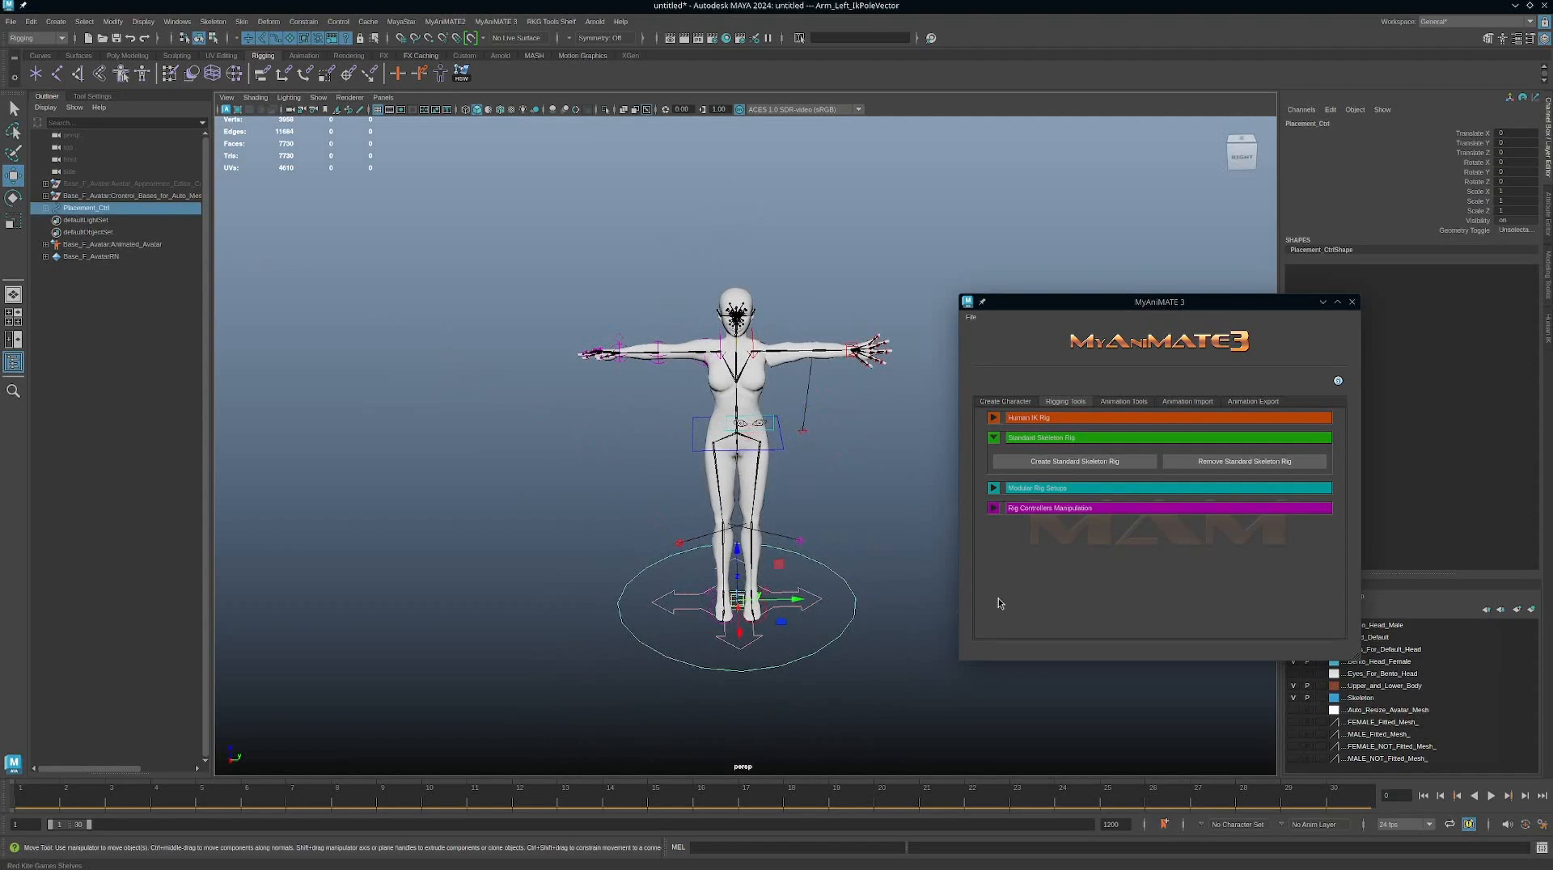
pyautogui.click(1268, 462)
# Step: Select the left and right shoulder joints together and rotate them about 5.7 degrees in Y
pyautogui.keyDown('alt'); pyautogui.moveTo(761, 530); pyautogui.dragTo(821, 522); pyautogui.keyUp('alt')
pyautogui.keyDown('alt'); pyautogui.moveTo(847, 363); pyautogui.dragTo(754, 411); pyautogui.keyUp('alt')
pyautogui.keyDown('alt'); pyautogui.moveTo(756, 411); pyautogui.dragTo(763, 440, button='right'); pyautogui.keyUp('alt')
pyautogui.keyDown('alt'); pyautogui.moveTo(764, 440); pyautogui.dragTo(872, 501); pyautogui.keyUp('alt')
pyautogui.click(852, 499)
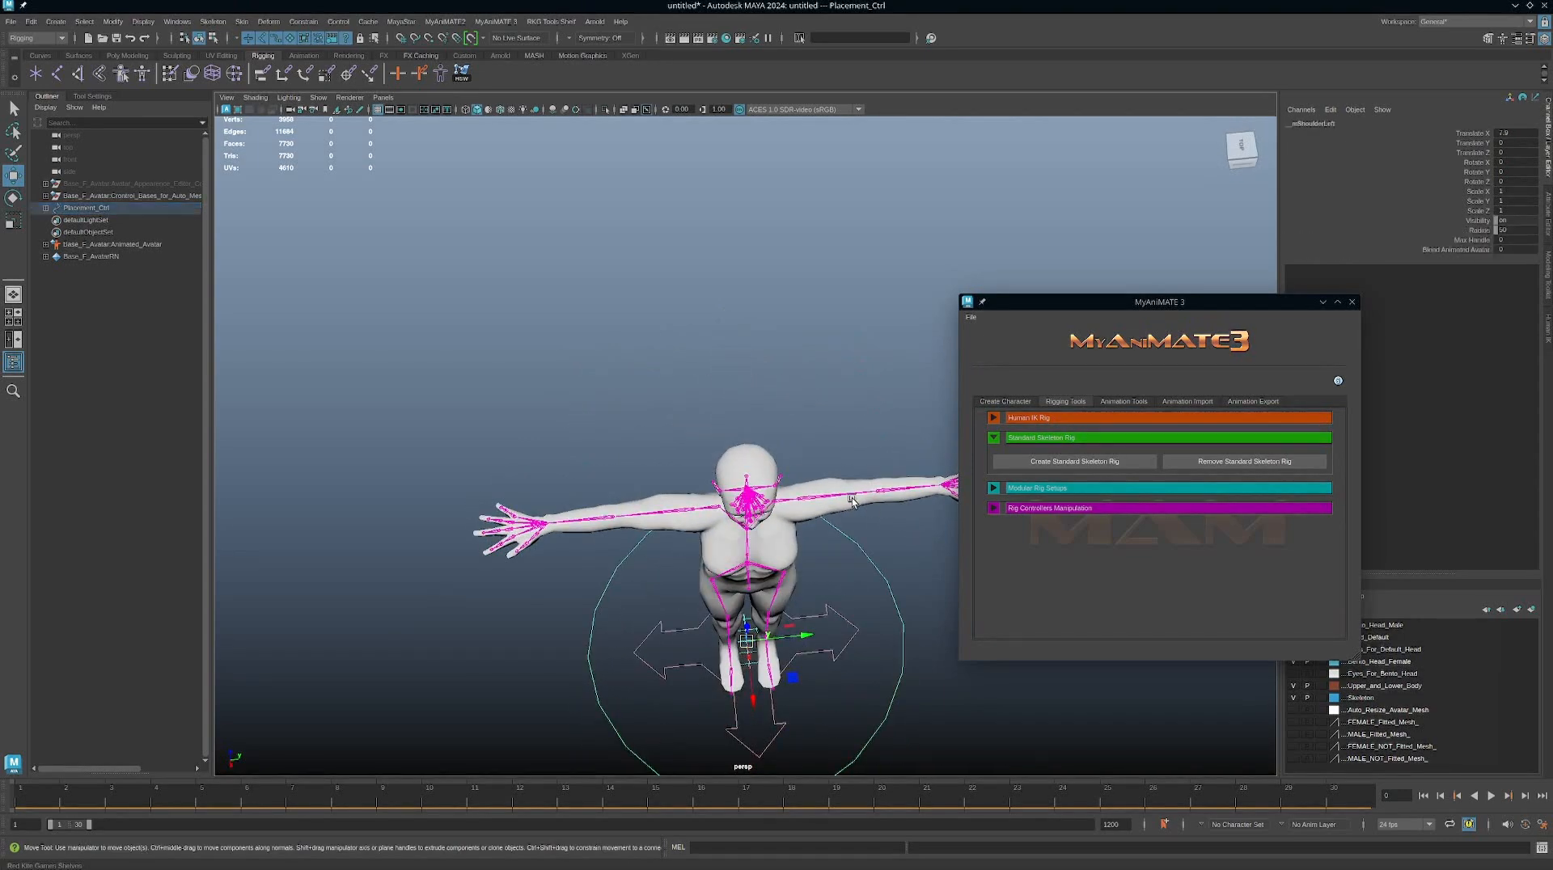
pyautogui.click(678, 512)
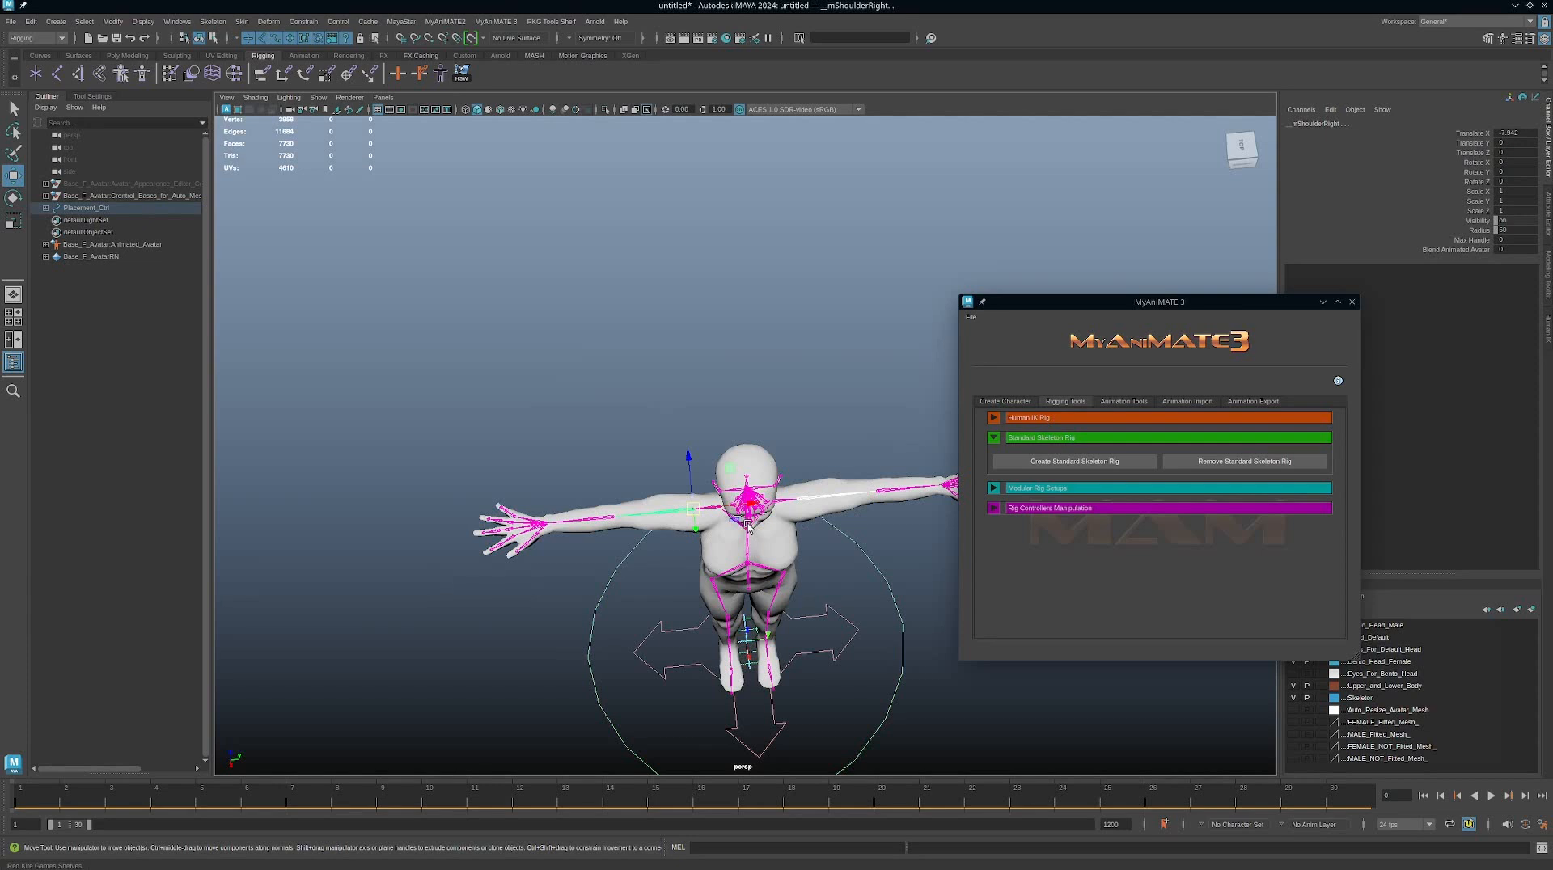
pyautogui.press('e')
pyautogui.moveTo(728, 544); pyautogui.dragTo(728, 545)
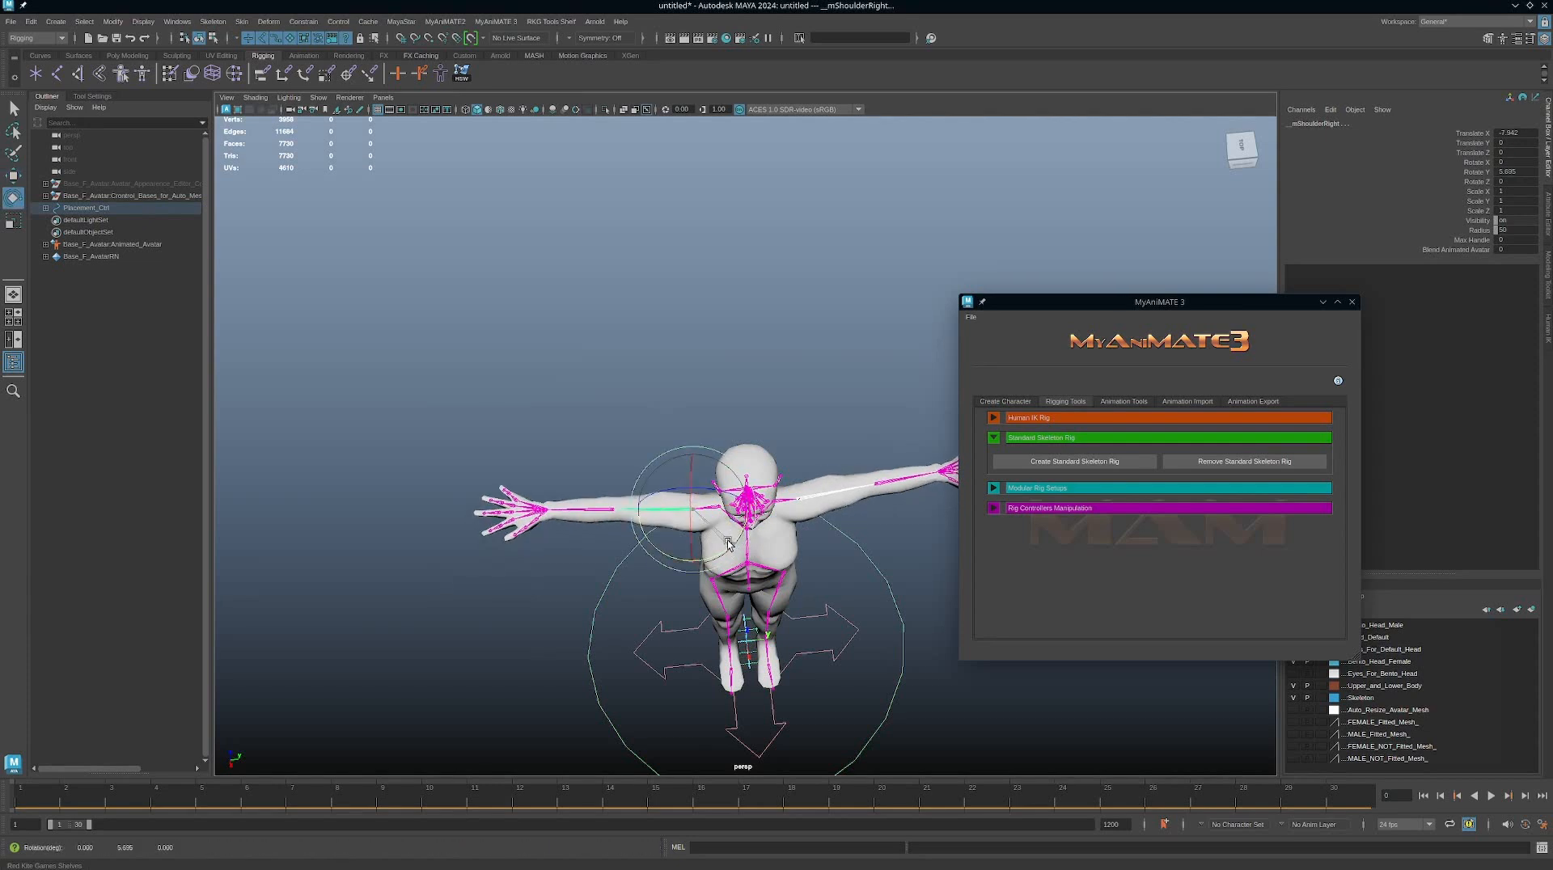
# Step: Select both elbow joints and rotate them about -10.4 degrees in Y to bend the arms slightly
pyautogui.moveTo(593, 478); pyautogui.dragTo(578, 518)
pyautogui.keyDown('shift'); pyautogui.moveTo(909, 505); pyautogui.dragTo(910, 527); pyautogui.keyUp('shift')
pyautogui.moveTo(699, 392)
pyautogui.keyDown('alt'); pyautogui.mouseDown()
pyautogui.moveTo(709, 432)
pyautogui.moveTo(712, 391)
pyautogui.mouseUp(); pyautogui.keyUp('alt')
pyautogui.keyDown('alt'); pyautogui.moveTo(796, 647); pyautogui.dragTo(796, 450, button='middle'); pyautogui.keyUp('alt')
pyautogui.scroll(-5, 796, 450)
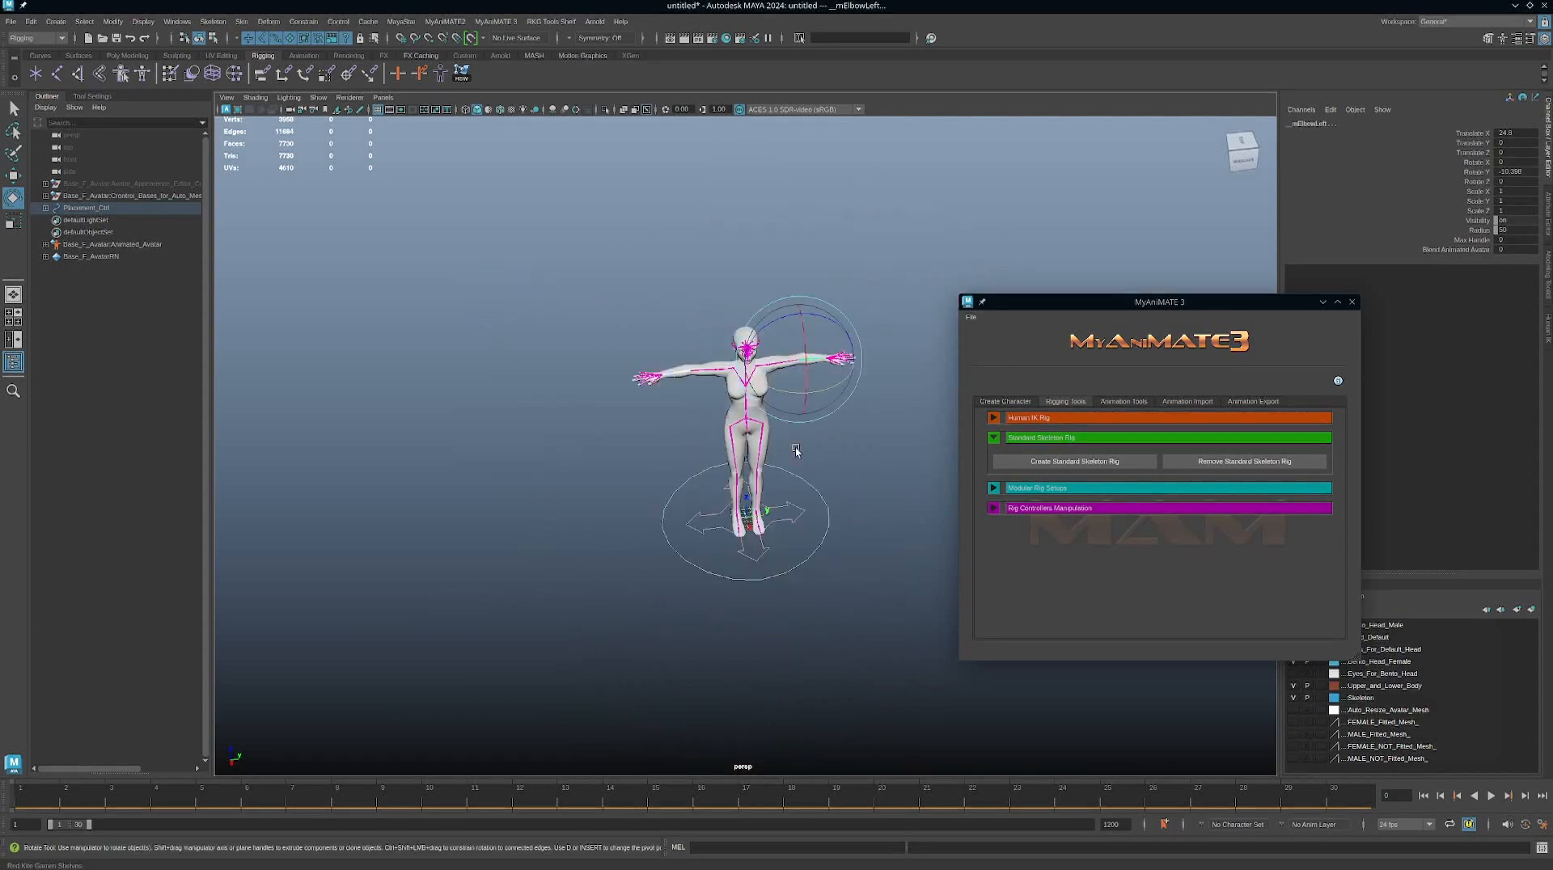
# Step: Select both knee joints and rotate them about 2.4 degrees in Y
pyautogui.moveTo(796, 451)
pyautogui.keyDown('alt'); pyautogui.mouseDown()
pyautogui.moveTo(783, 419)
pyautogui.moveTo(682, 414)
pyautogui.moveTo(799, 397)
pyautogui.moveTo(847, 490)
pyautogui.moveTo(866, 444)
pyautogui.moveTo(800, 420)
pyautogui.mouseUp(); pyautogui.keyUp('alt')
pyautogui.scroll(8, 799, 420)
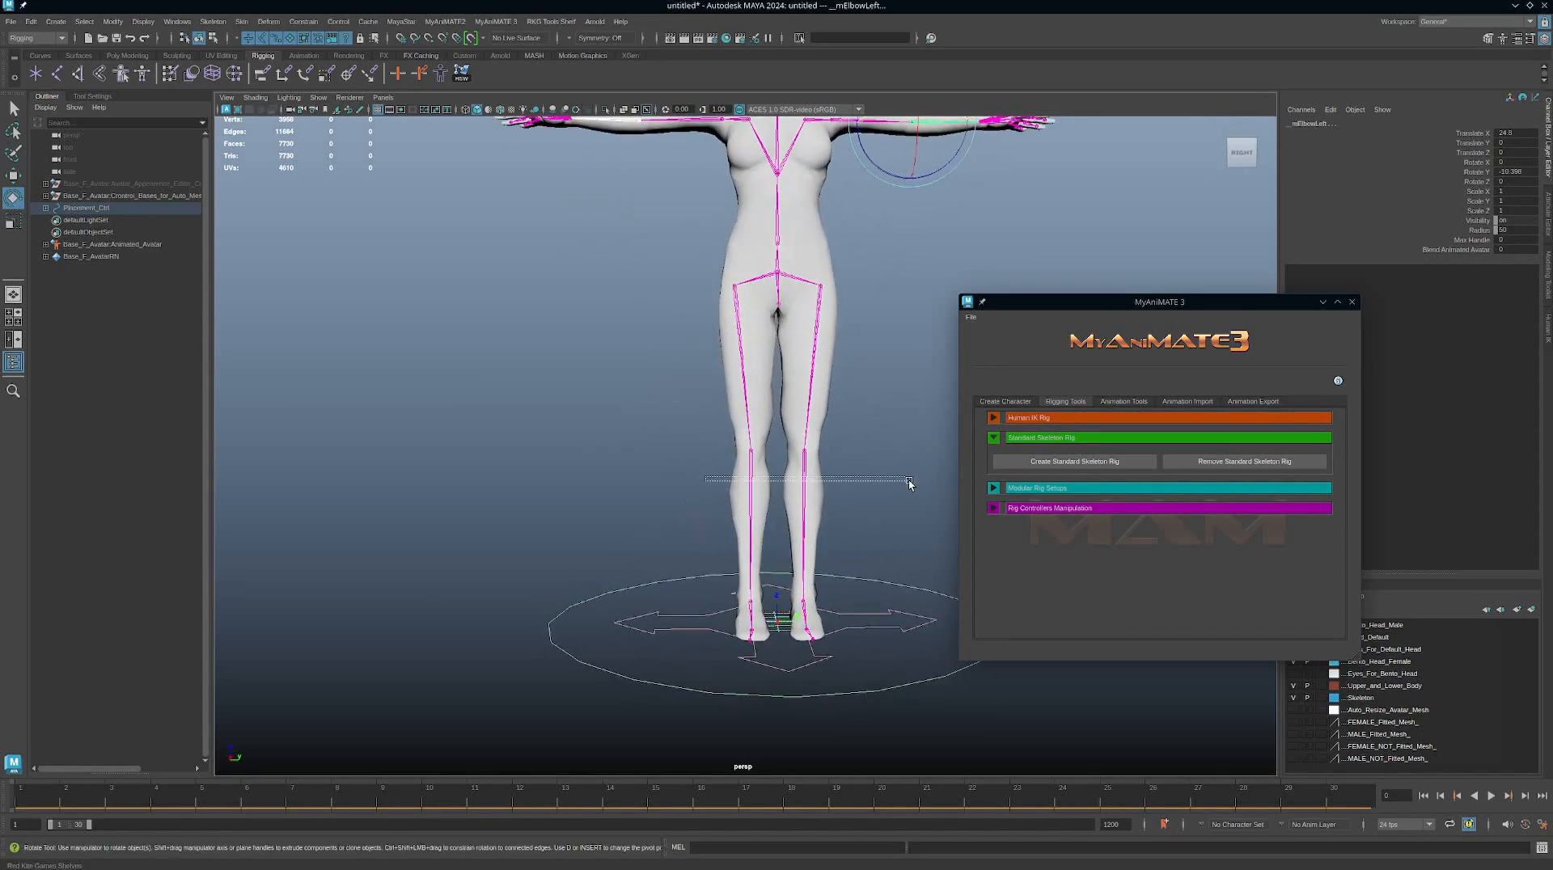
pyautogui.moveTo(909, 482); pyautogui.dragTo(909, 483)
pyautogui.moveTo(786, 411); pyautogui.dragTo(777, 453)
# Step: Show the legs in a full-size side-X view with the grid hidden and joints drawn through the mesh
pyautogui.press('space')
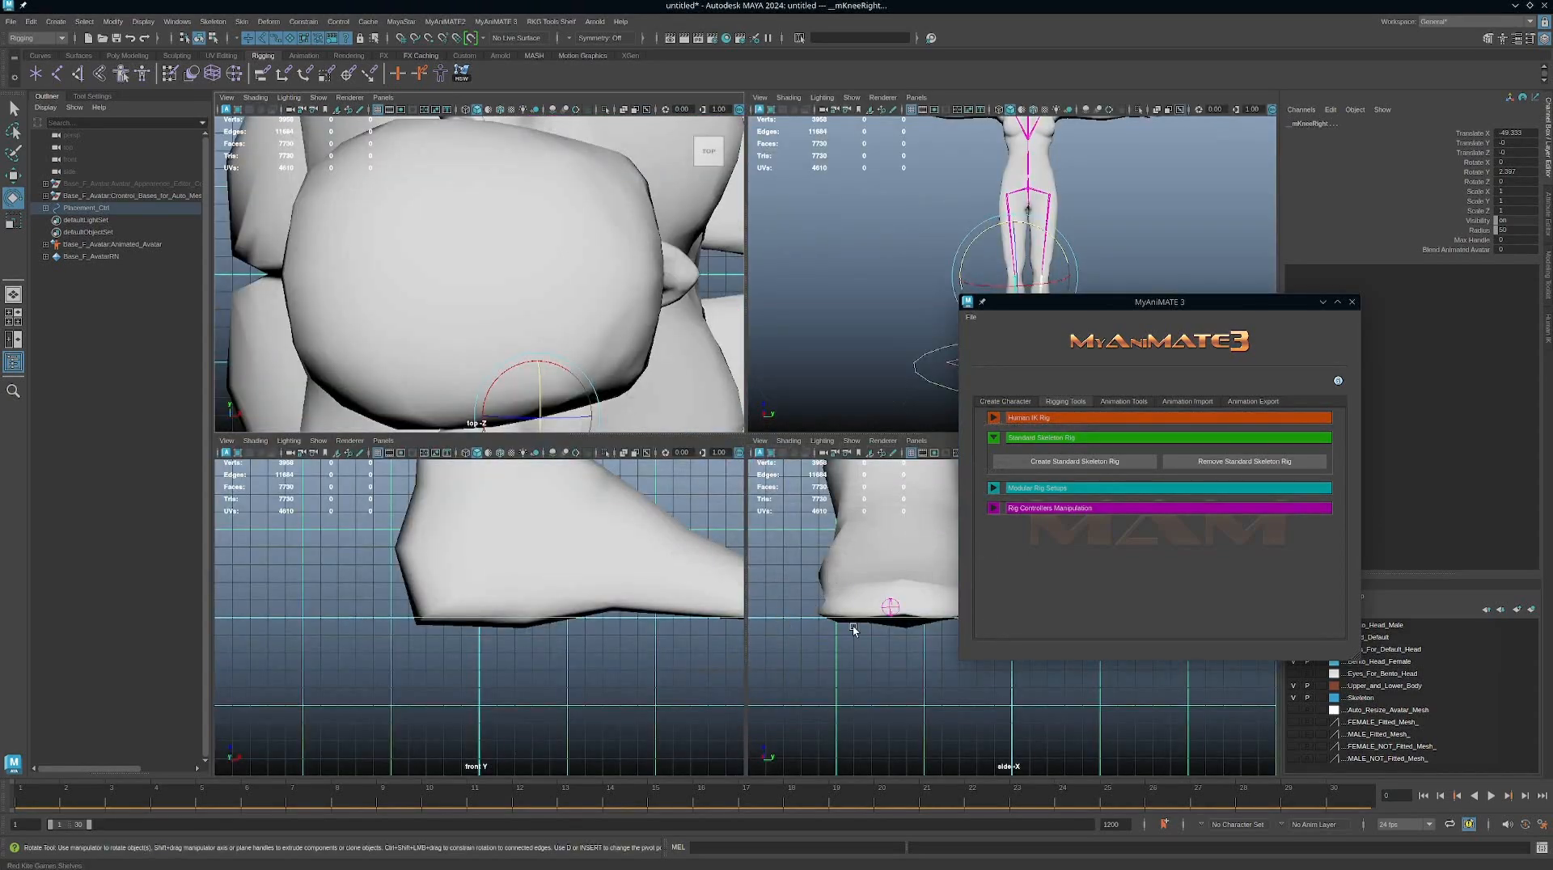
pyautogui.scroll(-5, 857, 625)
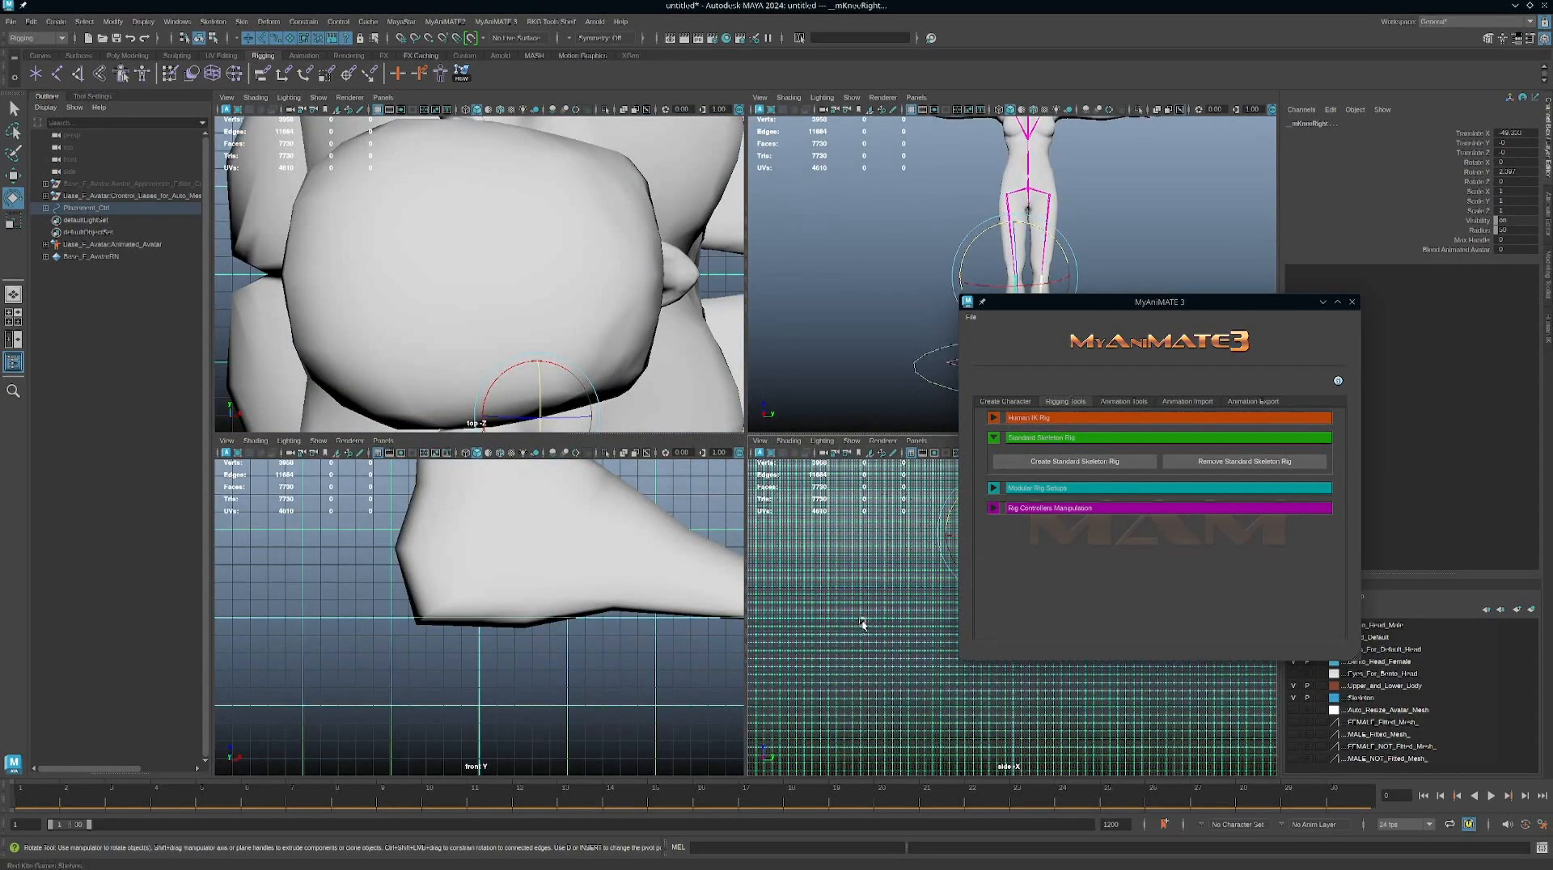
pyautogui.press('space')
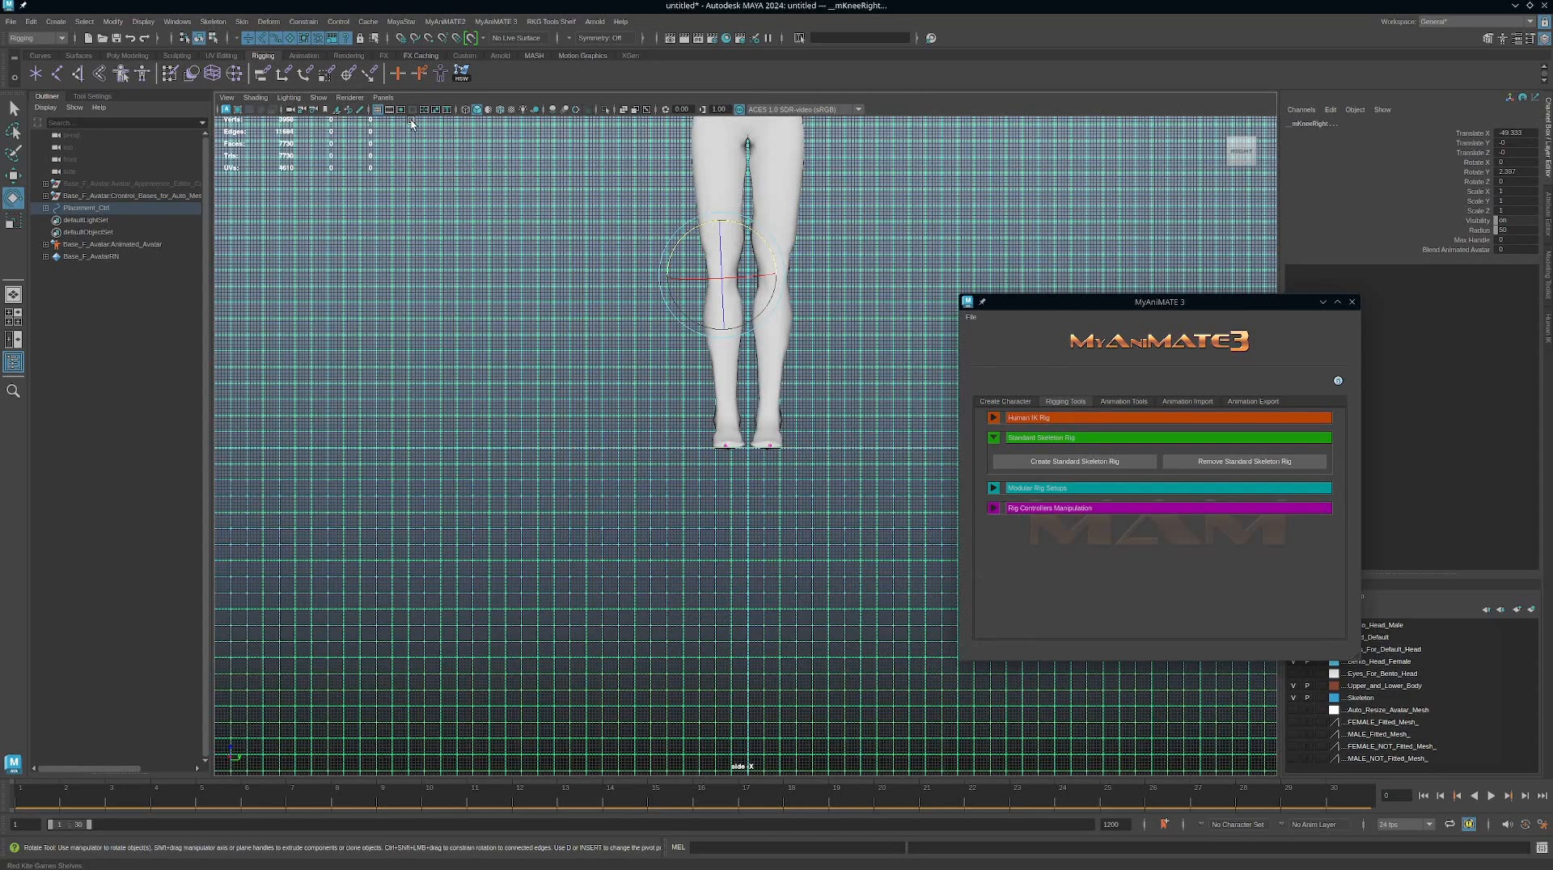
pyautogui.click(377, 109)
pyautogui.keyDown('alt'); pyautogui.moveTo(643, 296); pyautogui.dragTo(647, 455, button='middle'); pyautogui.keyUp('alt')
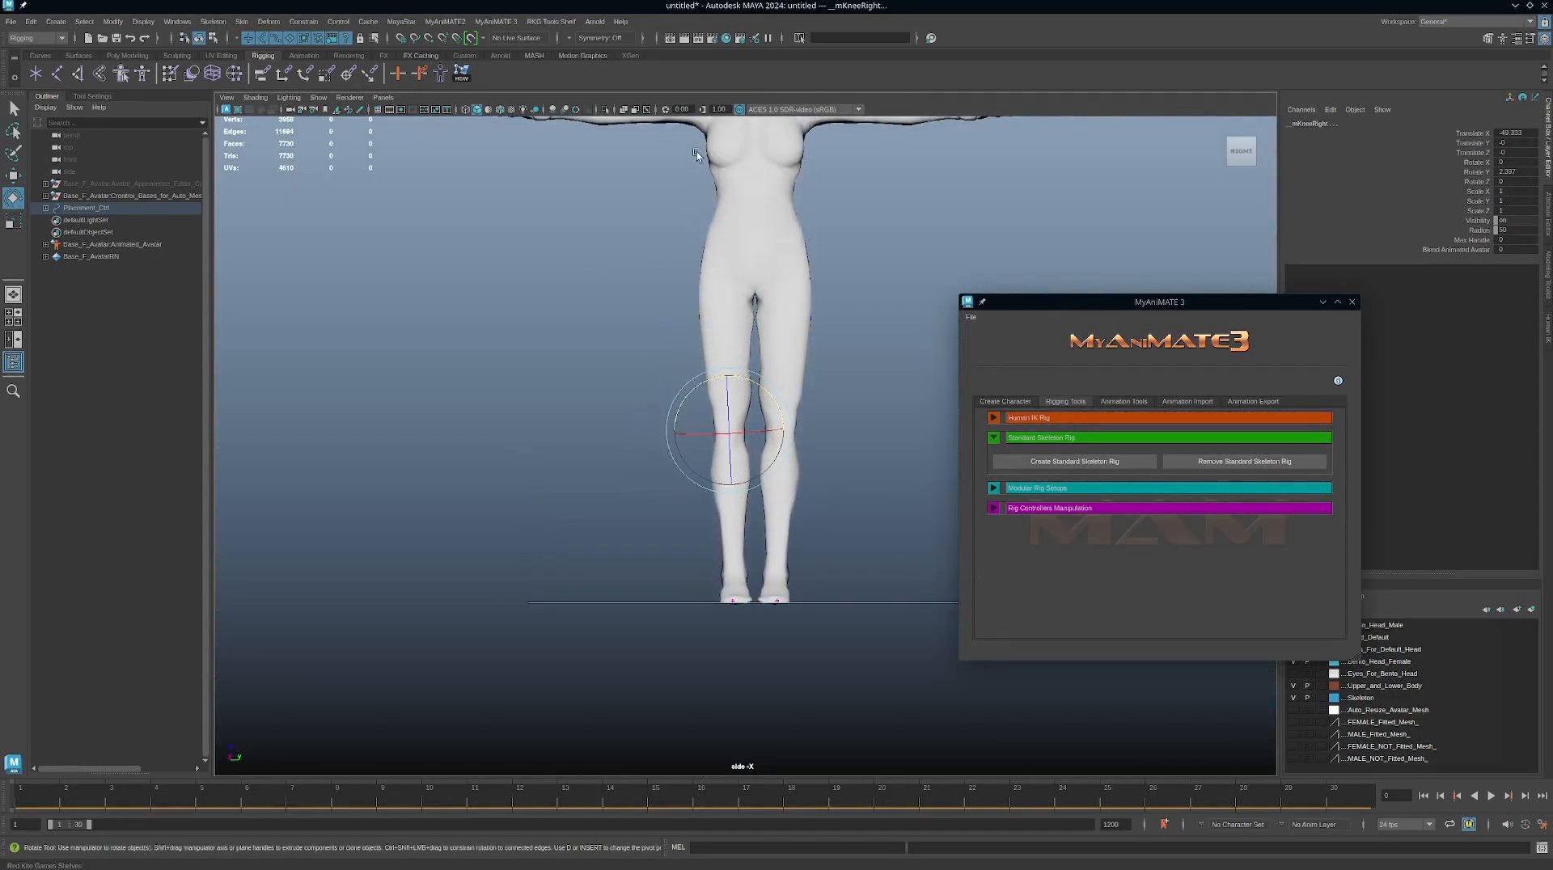
pyautogui.click(647, 110)
pyautogui.scroll(3, 762, 393)
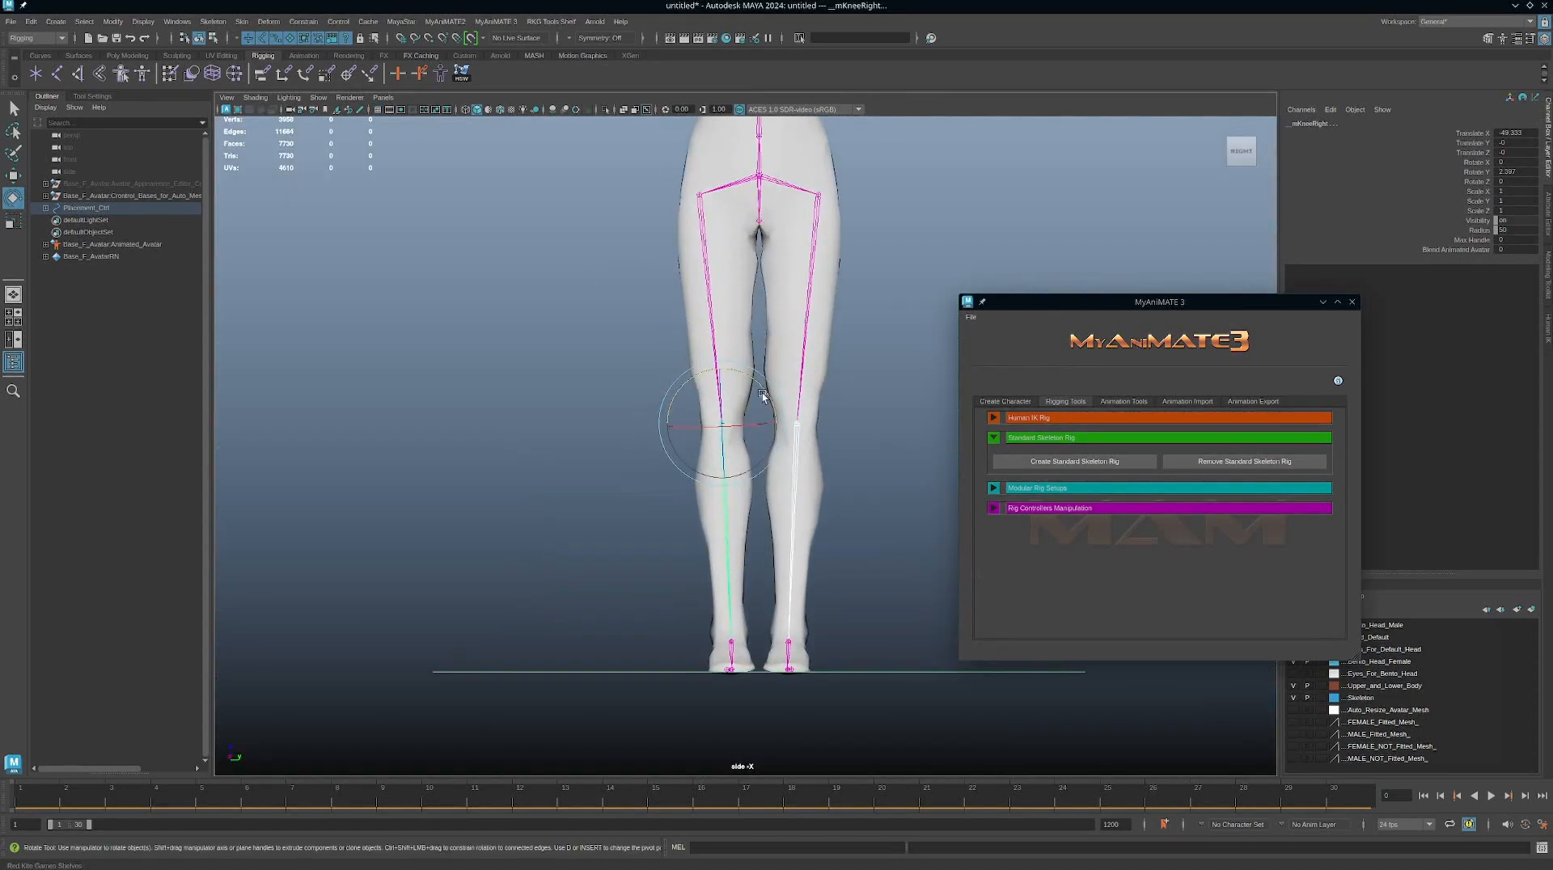
# Step: Increase the knees' Y rotation to about 5.4 degrees, rotate both hip joints about -3.1 degrees in Y, and deselect in the perspective view
pyautogui.moveTo(767, 391); pyautogui.dragTo(765, 389)
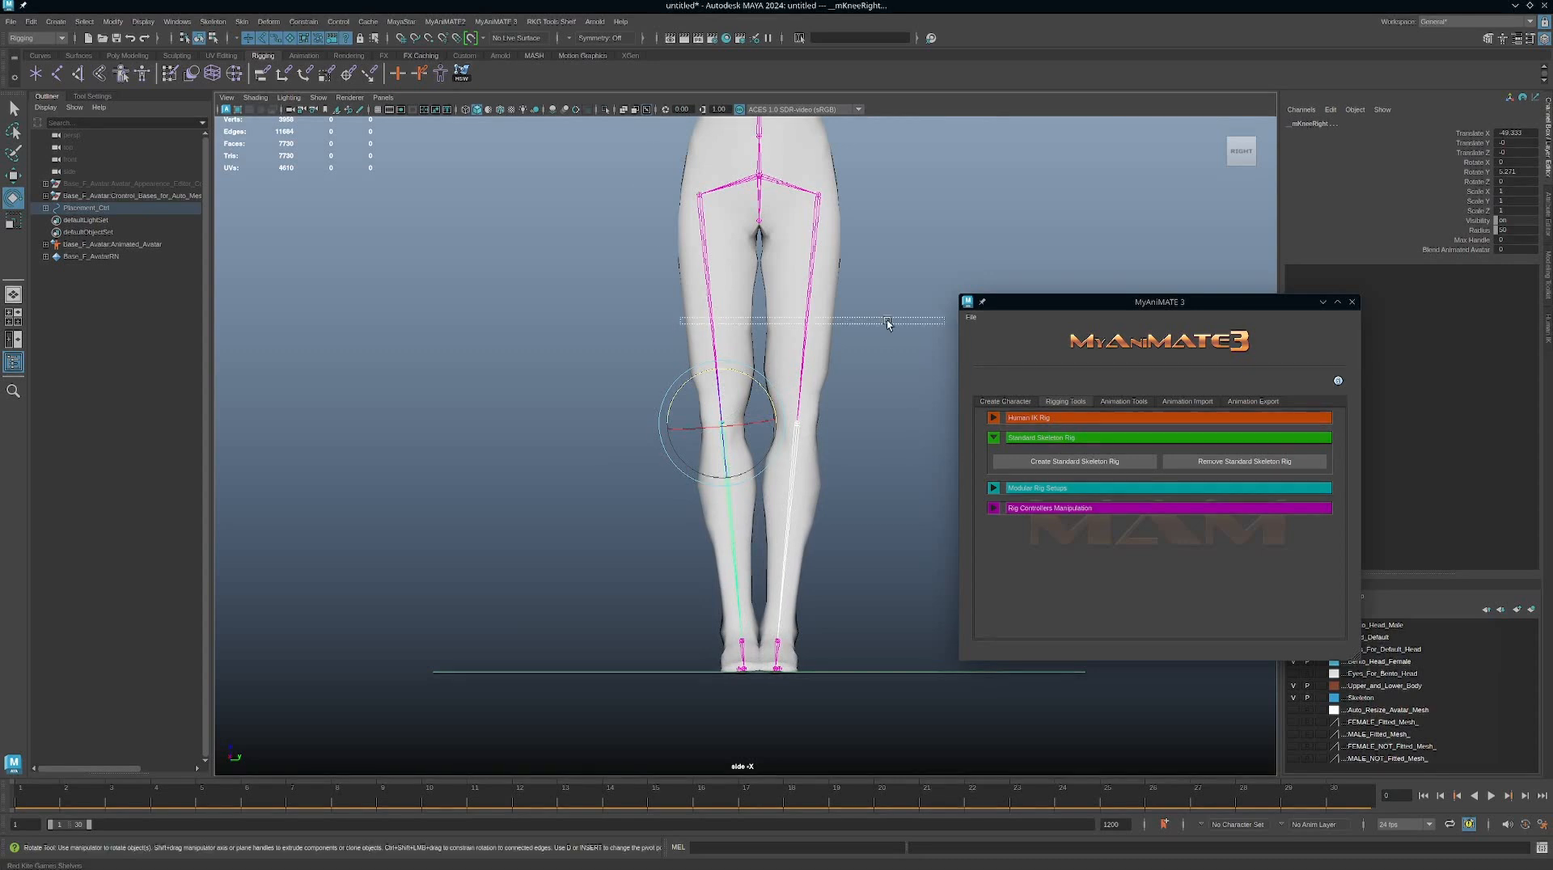
pyautogui.press('Up')
pyautogui.moveTo(736, 156); pyautogui.dragTo(740, 156)
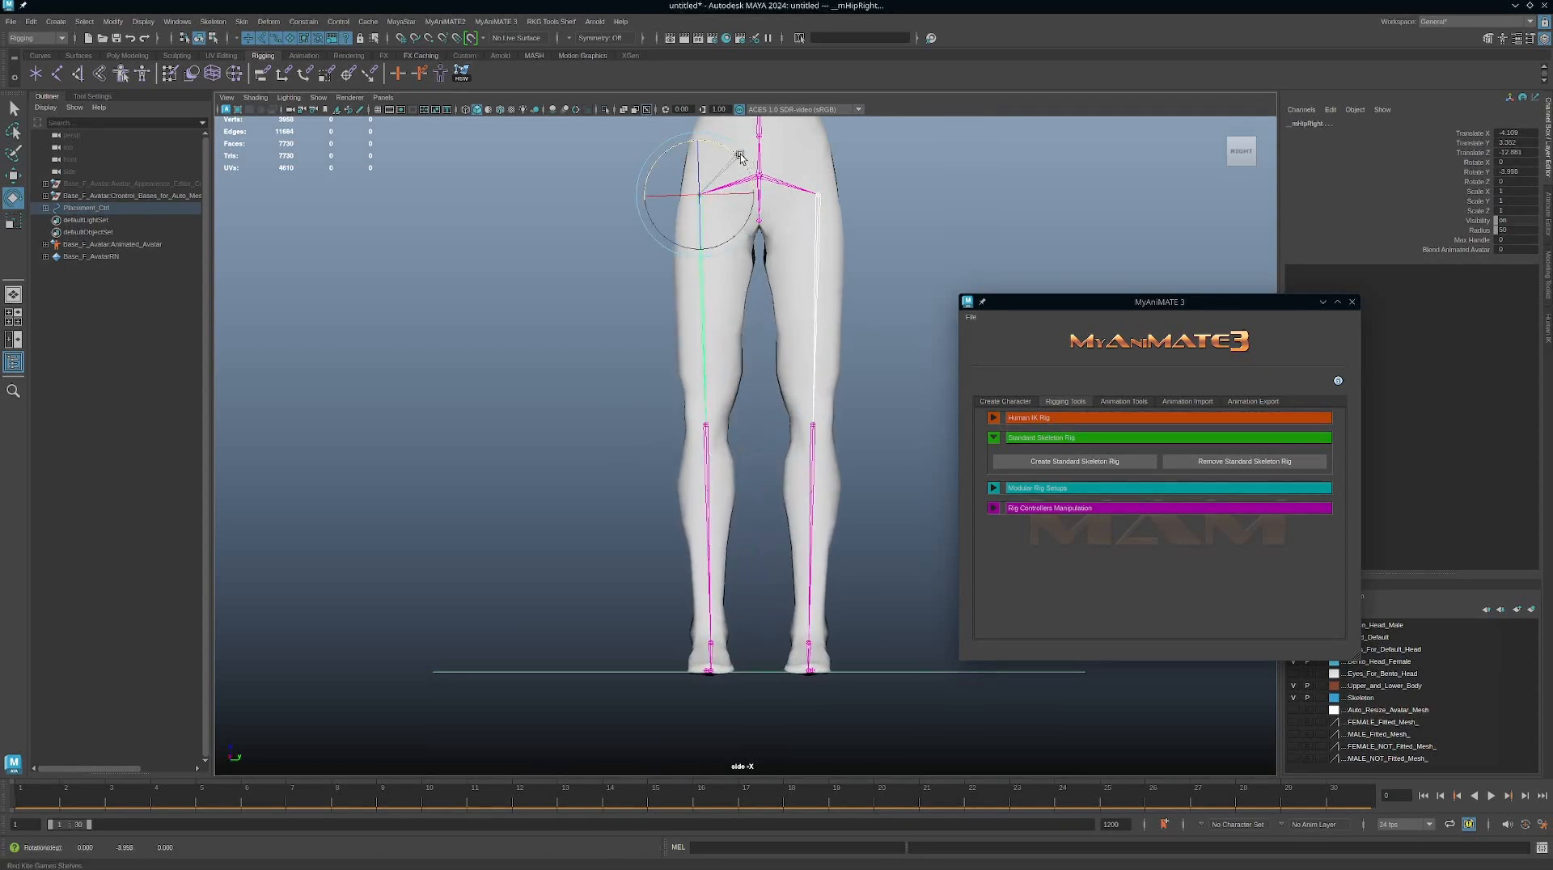
pyautogui.press('space')
pyautogui.press('space')
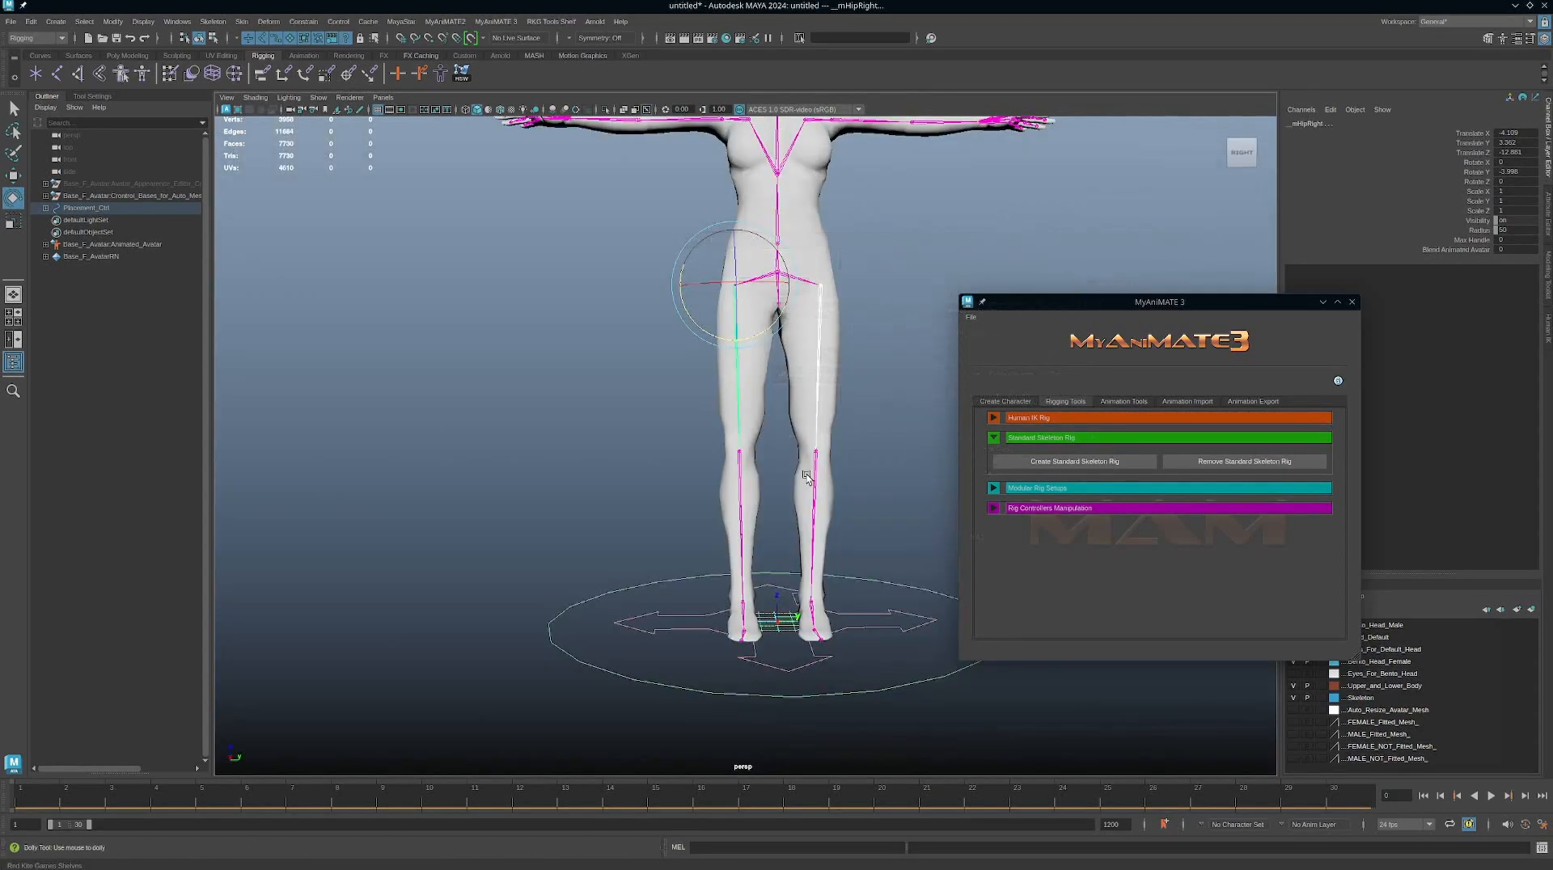
pyautogui.scroll(-5, 634, 444)
pyautogui.keyDown('alt'); pyautogui.moveTo(633, 444); pyautogui.dragTo(861, 445); pyautogui.keyUp('alt')
pyautogui.click(808, 444)
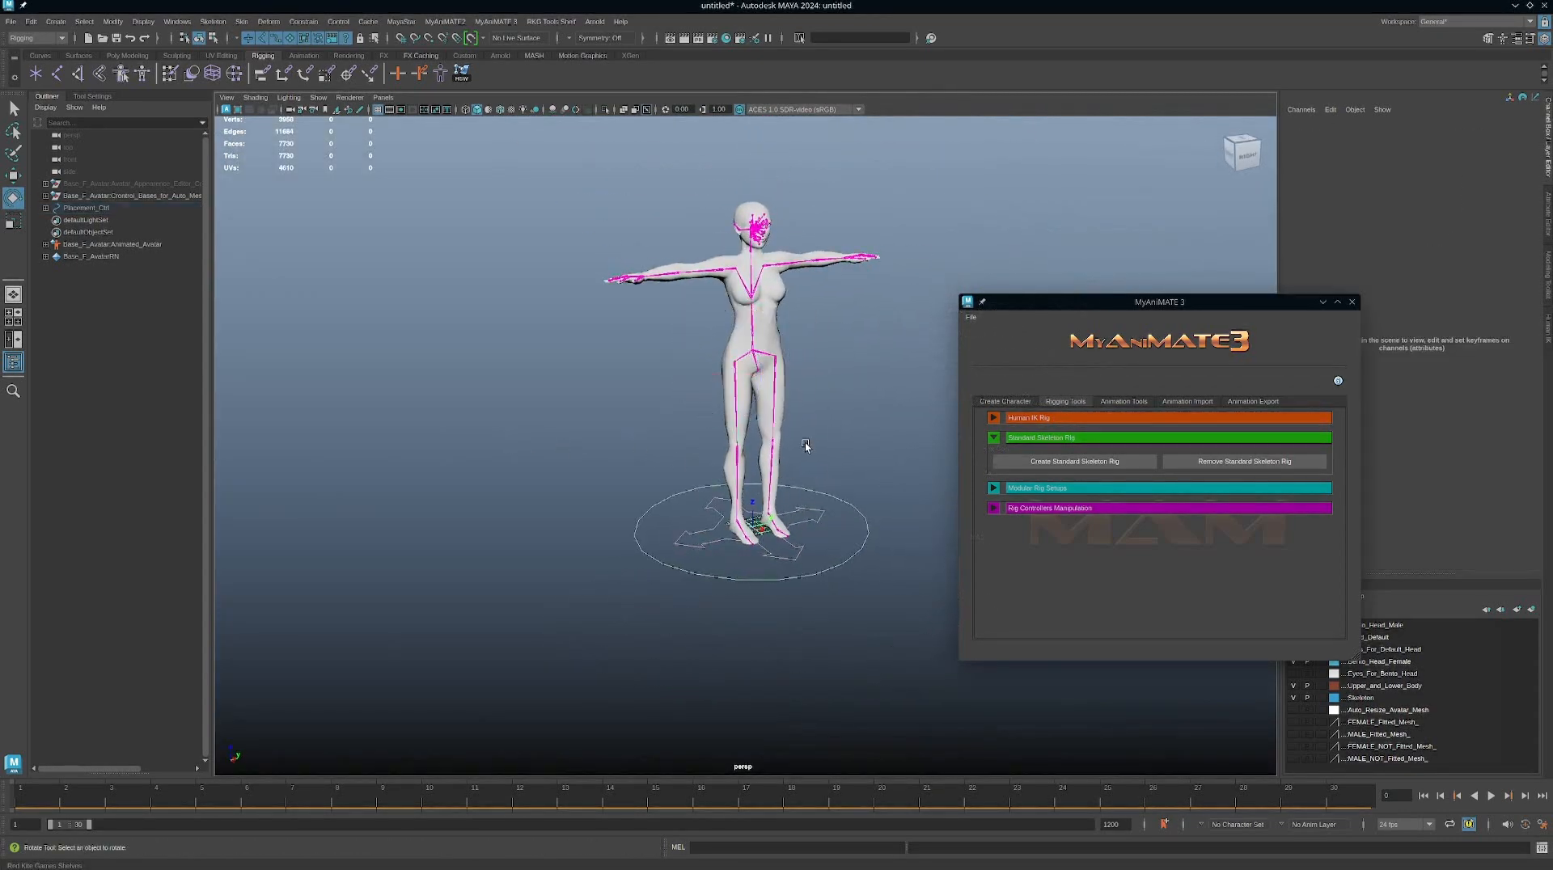
# Step: Select the placement control and create the standard skeleton rig again on the adjusted skeleton
pyautogui.keyDown('alt'); pyautogui.moveTo(807, 445); pyautogui.dragTo(807, 473, button='middle'); pyautogui.keyUp('alt')
pyautogui.keyDown('alt'); pyautogui.moveTo(807, 473); pyautogui.dragTo(768, 453); pyautogui.keyUp('alt')
pyautogui.click(858, 556)
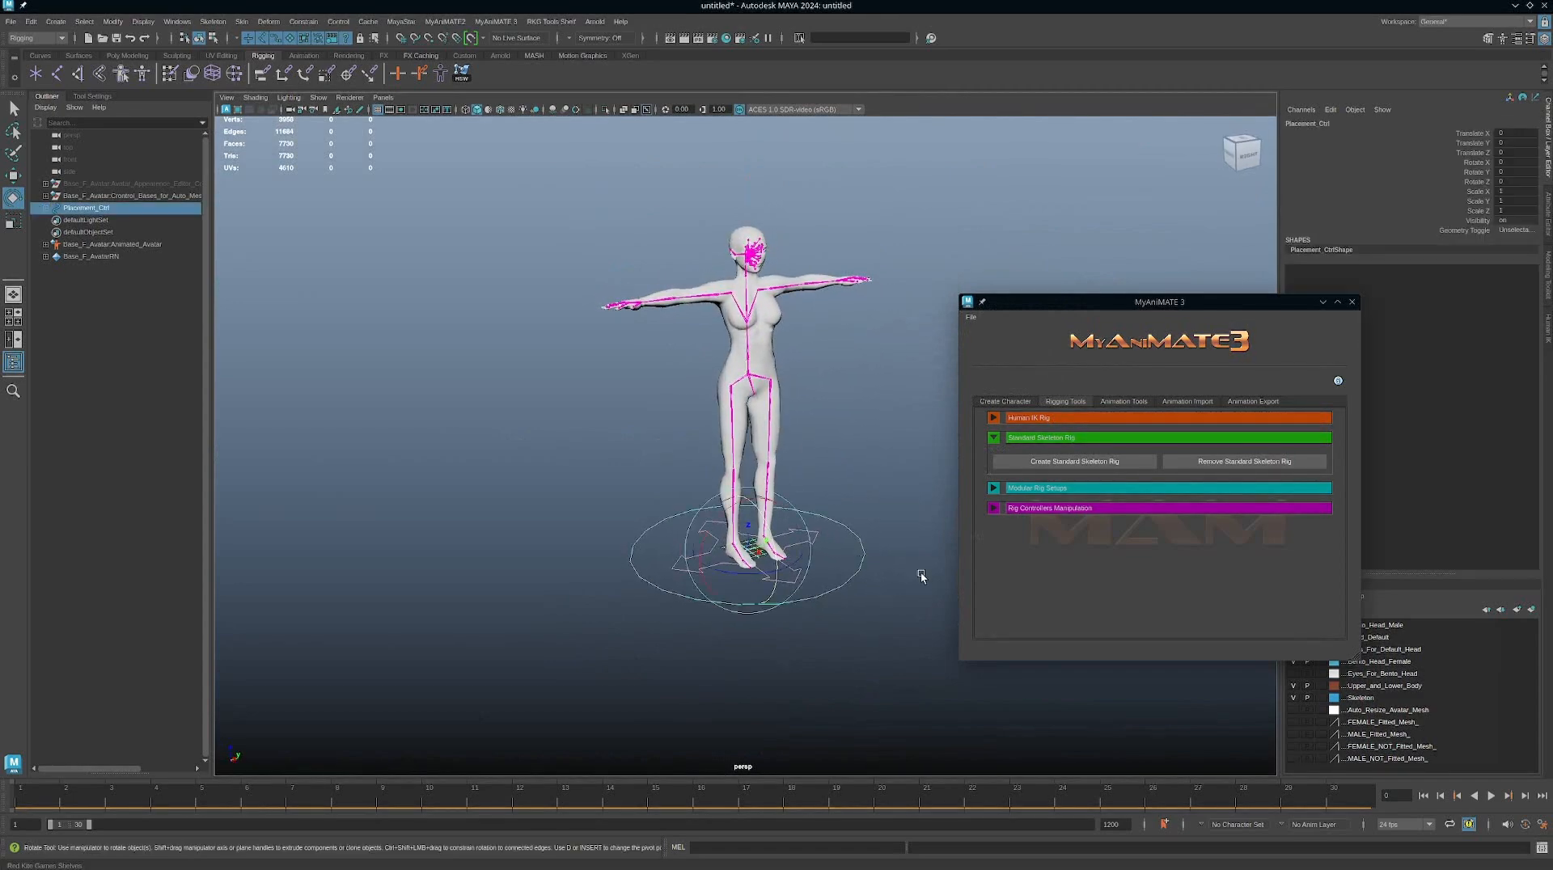
pyautogui.click(1055, 466)
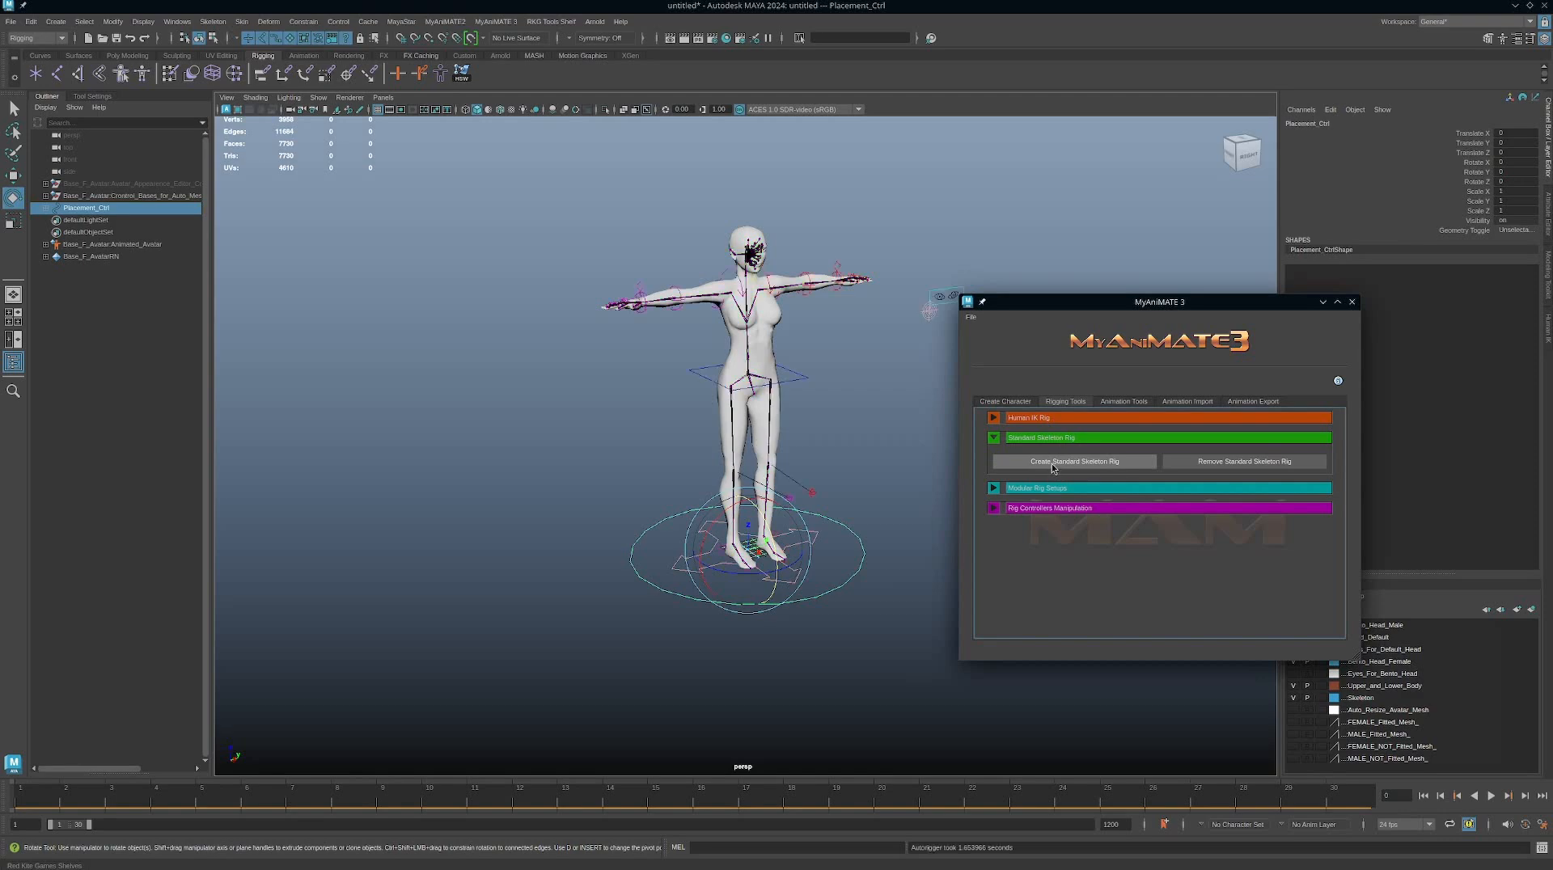
# Step: Try lowering the center-of-gravity control by about 21 units to test the knee bend, and undo the move
pyautogui.keyDown('alt'); pyautogui.moveTo(850, 440); pyautogui.dragTo(850, 436); pyautogui.keyUp('alt')
pyautogui.click(931, 382)
pyautogui.keyDown('alt'); pyautogui.moveTo(931, 382); pyautogui.dragTo(867, 383); pyautogui.keyUp('alt')
pyautogui.click(799, 384)
pyautogui.press('w')
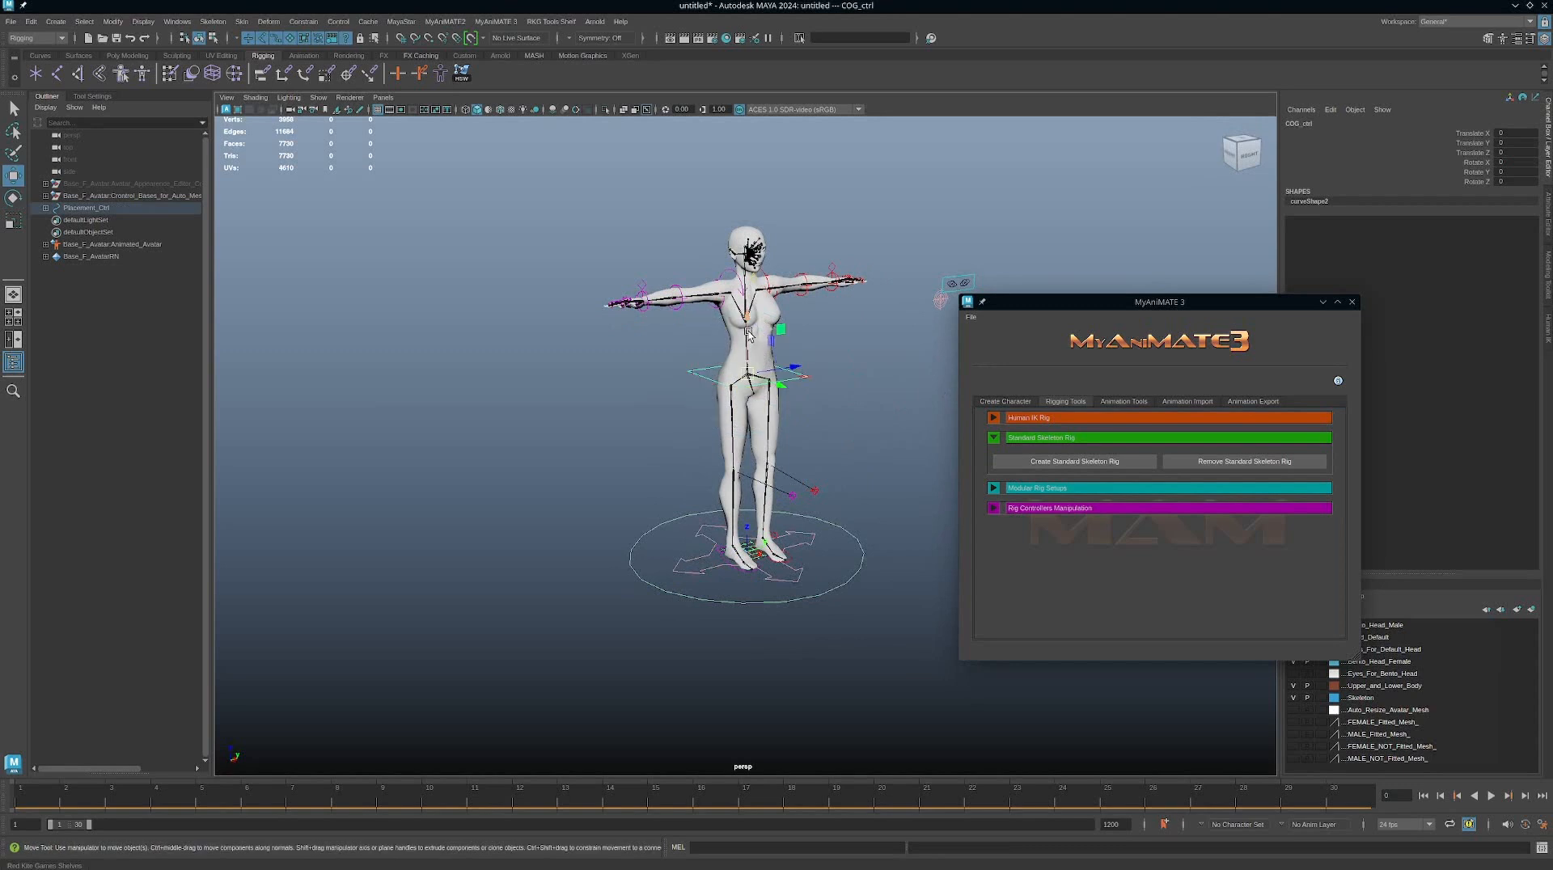
pyautogui.moveTo(750, 317)
pyautogui.mouseDown()
pyautogui.moveTo(742, 372)
pyautogui.moveTo(748, 319)
pyautogui.moveTo(740, 340)
pyautogui.mouseUp()
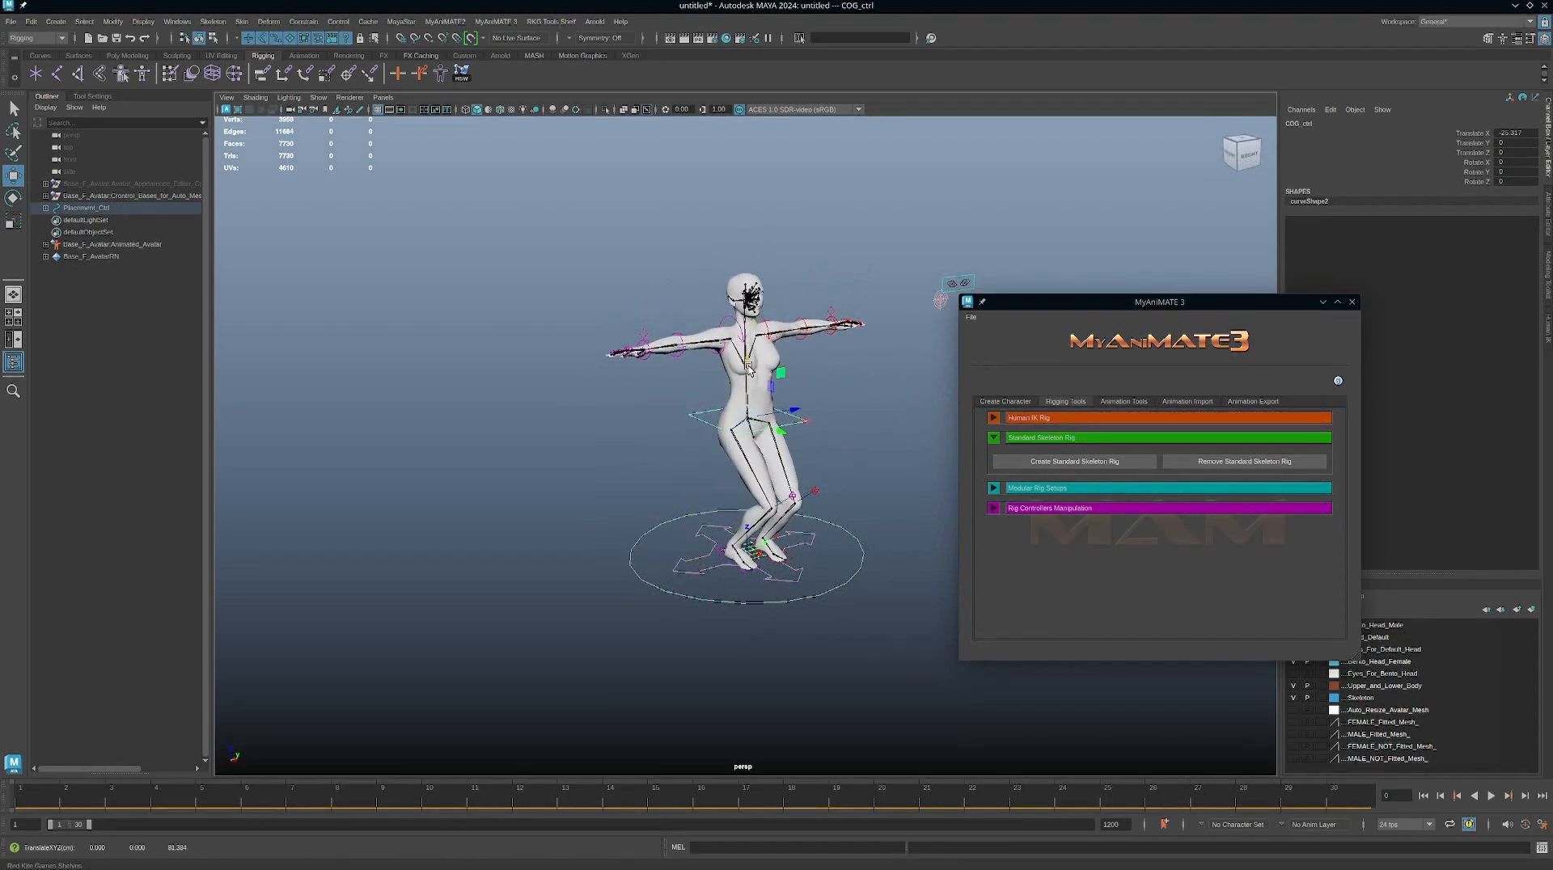
pyautogui.hotkey('ctrl', 'z')
# Step: From the front, test lowering the center-of-gravity control by about 24 units and undo it
pyautogui.keyDown('alt'); pyautogui.moveTo(869, 452); pyautogui.dragTo(912, 463); pyautogui.keyUp('alt')
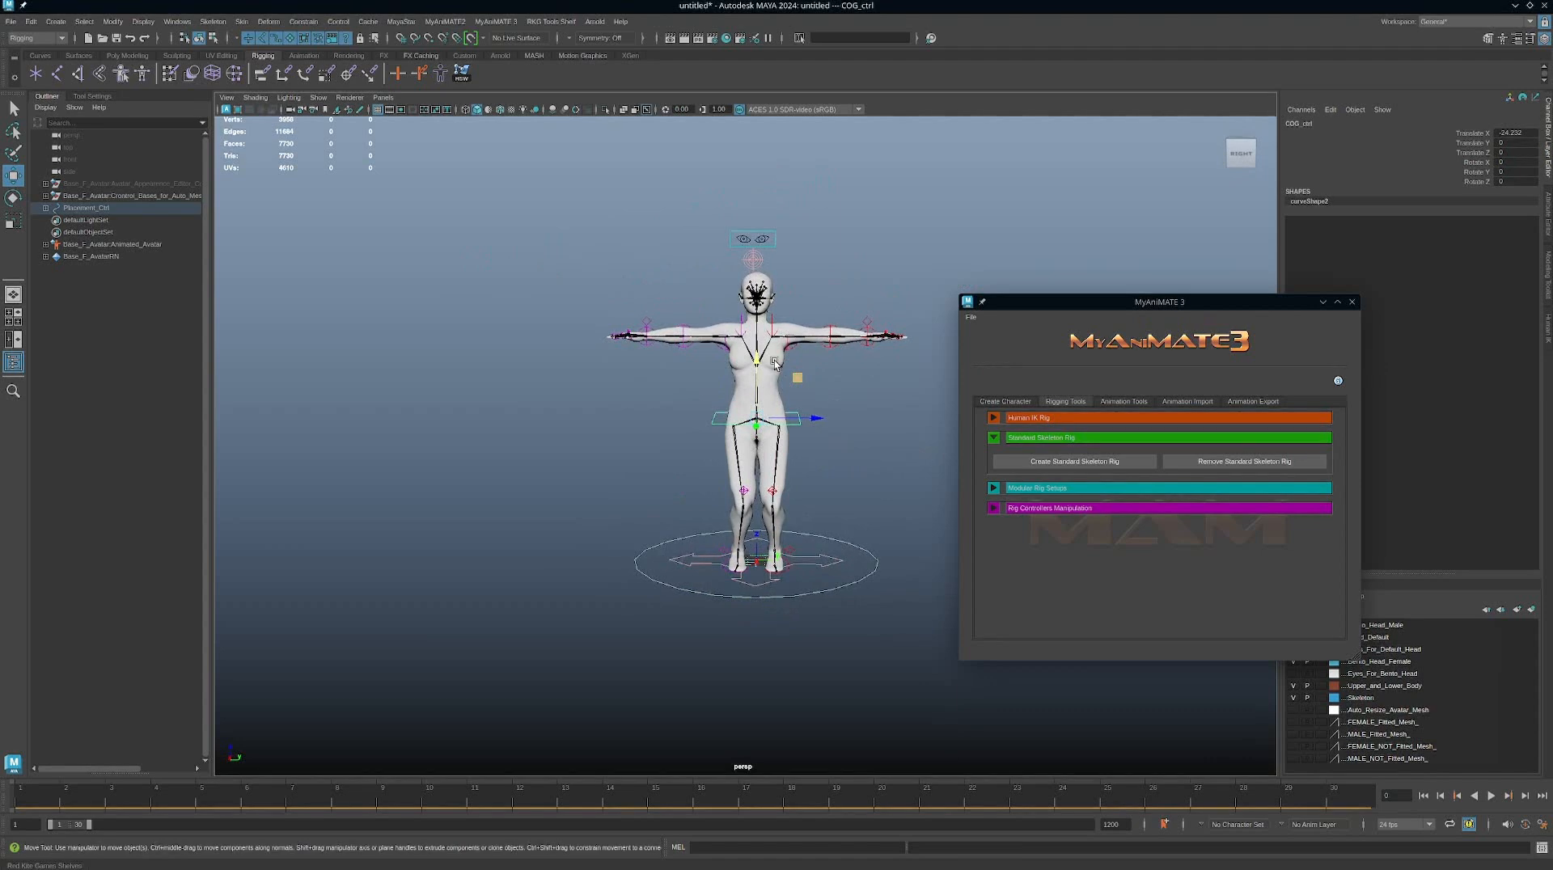
pyautogui.moveTo(755, 366)
pyautogui.mouseDown()
pyautogui.moveTo(749, 381)
pyautogui.moveTo(742, 354)
pyautogui.moveTo(734, 374)
pyautogui.mouseUp()
pyautogui.hotkey('ctrl', 'z')
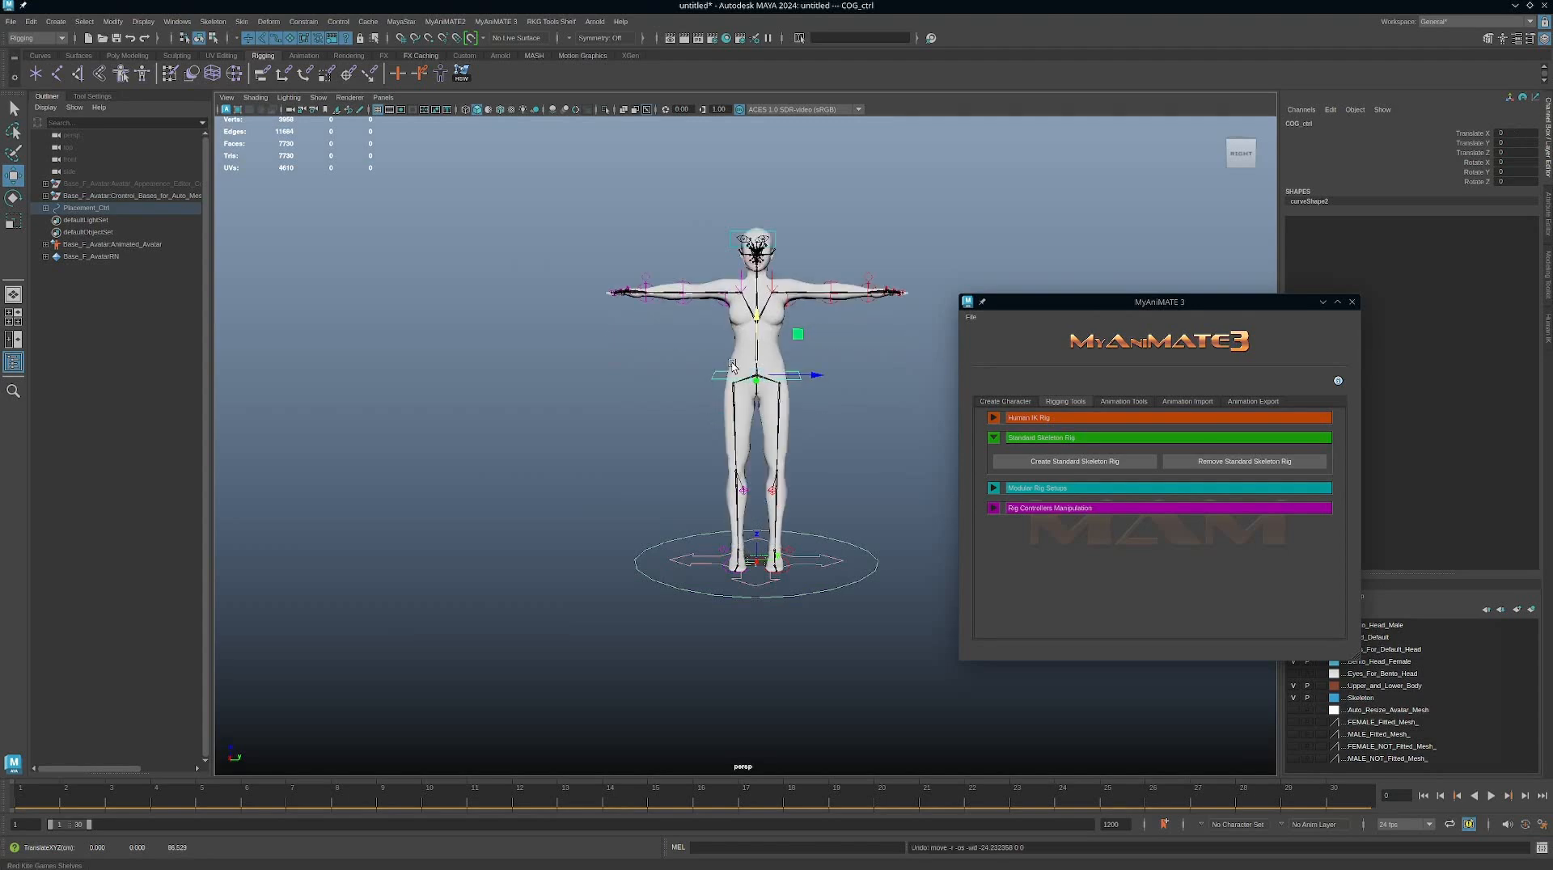
# Step: Select the left arm's FK/IK switch control and set its FK IK Switch to 1
pyautogui.keyDown('alt'); pyautogui.moveTo(852, 342); pyautogui.dragTo(832, 447, button='middle'); pyautogui.keyUp('alt')
pyautogui.keyDown('alt'); pyautogui.moveTo(831, 450); pyautogui.dragTo(866, 509); pyautogui.keyUp('alt')
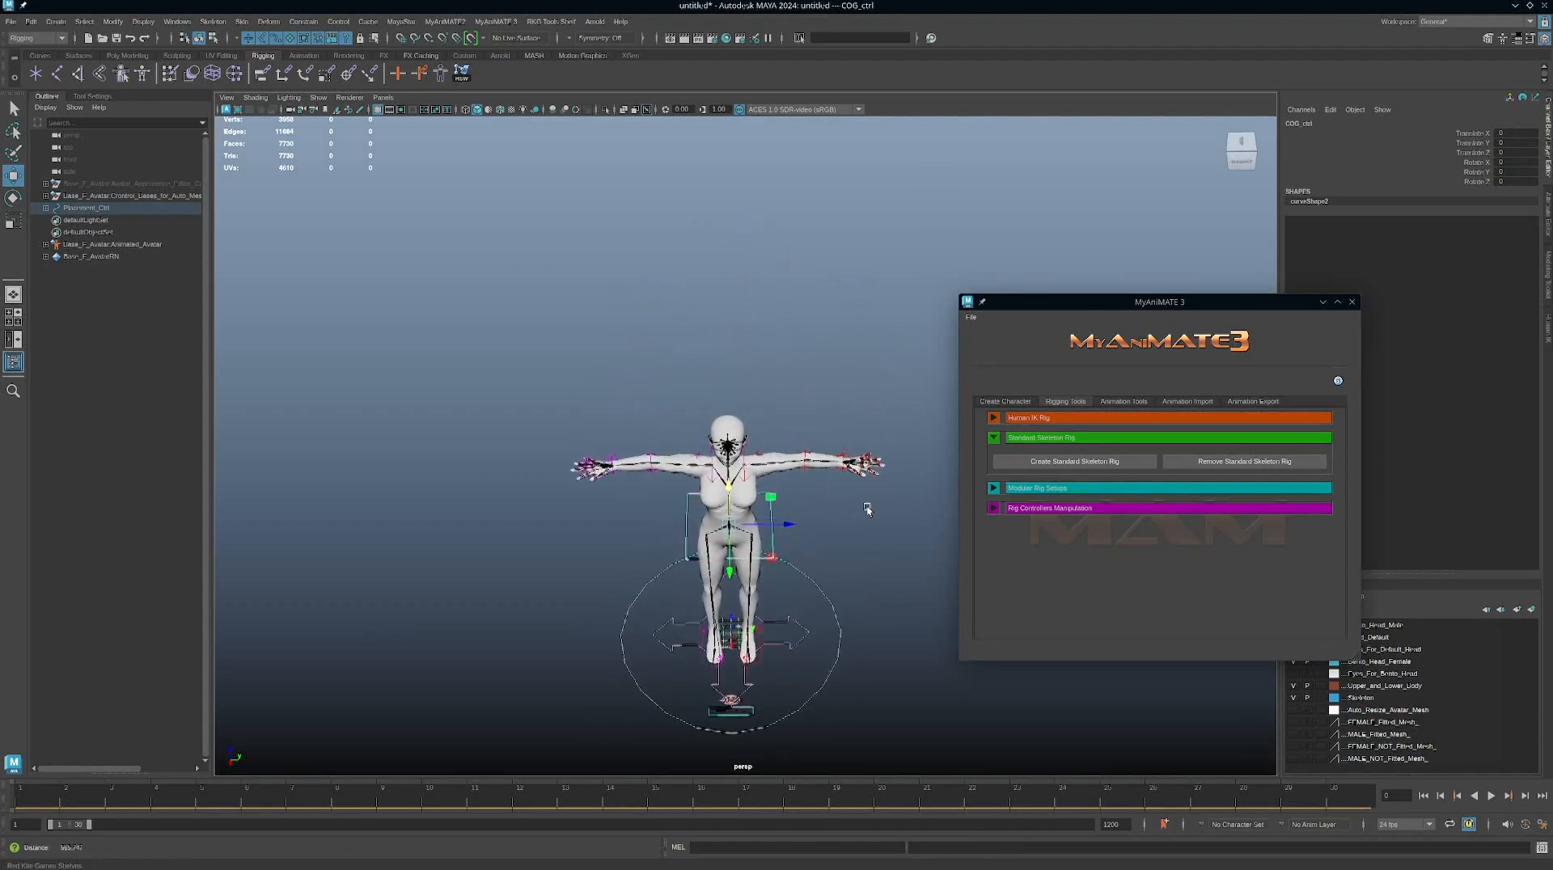
pyautogui.scroll(4, 894, 448)
pyautogui.moveTo(897, 442); pyautogui.dragTo(933, 459)
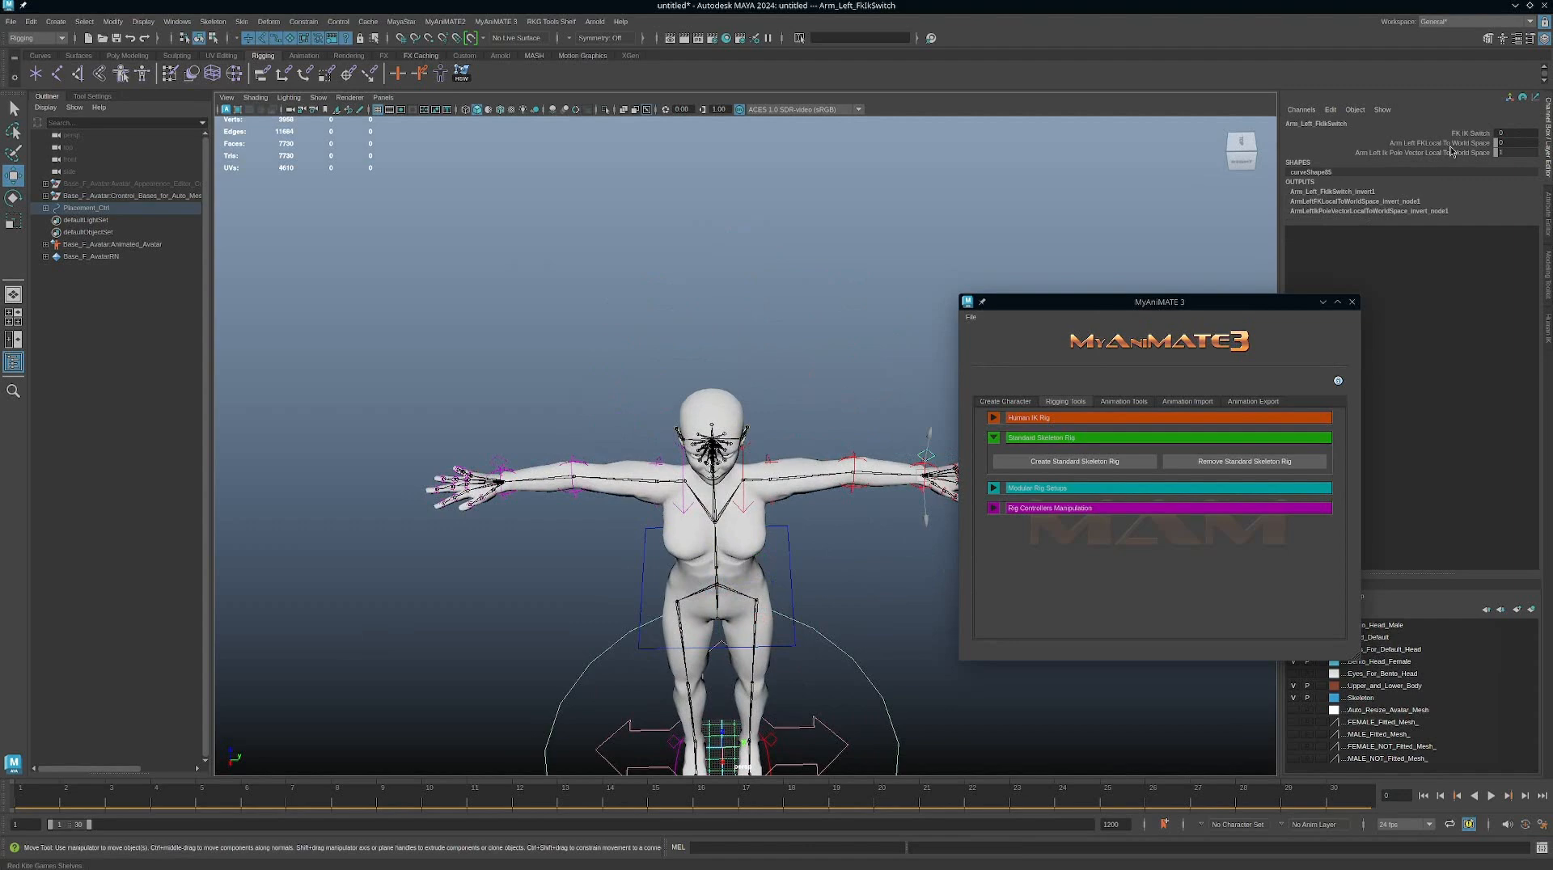
pyautogui.click(1474, 134)
pyautogui.keyDown('alt'); pyautogui.moveTo(862, 304); pyautogui.dragTo(769, 299, button='middle'); pyautogui.keyUp('alt')
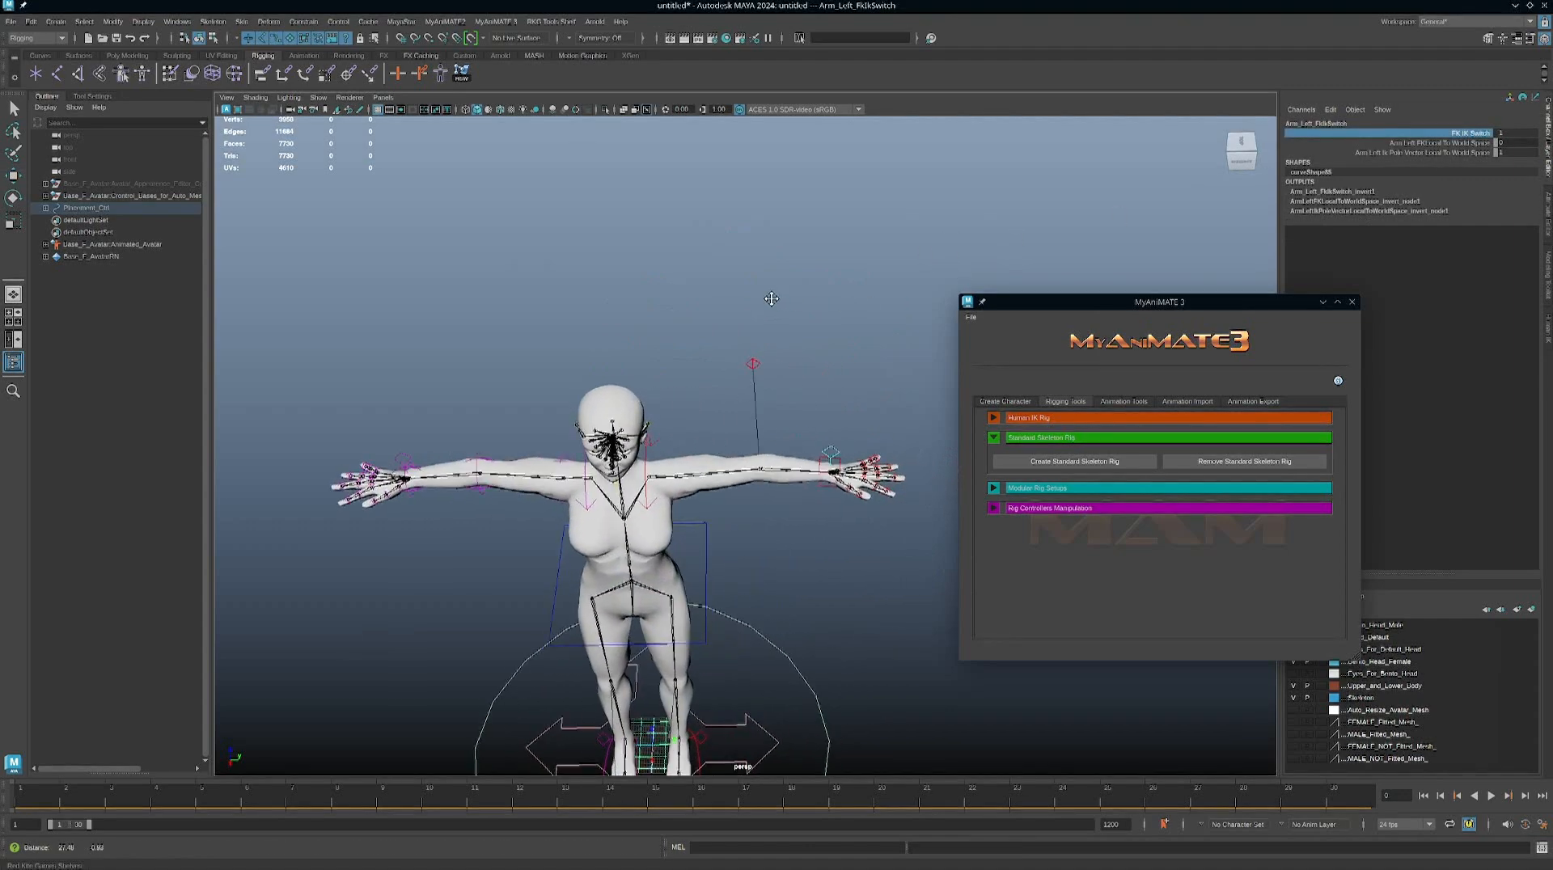
# Step: Try moving the left arm's IK control and its elbow pole vector to test the arm's bend, undoing each move
pyautogui.click(819, 466)
pyautogui.press('w')
pyautogui.moveTo(880, 508); pyautogui.dragTo(841, 530)
pyautogui.hotkey('ctrl', 'z')
pyautogui.keyDown('alt'); pyautogui.moveTo(831, 589); pyautogui.dragTo(794, 435); pyautogui.keyUp('alt')
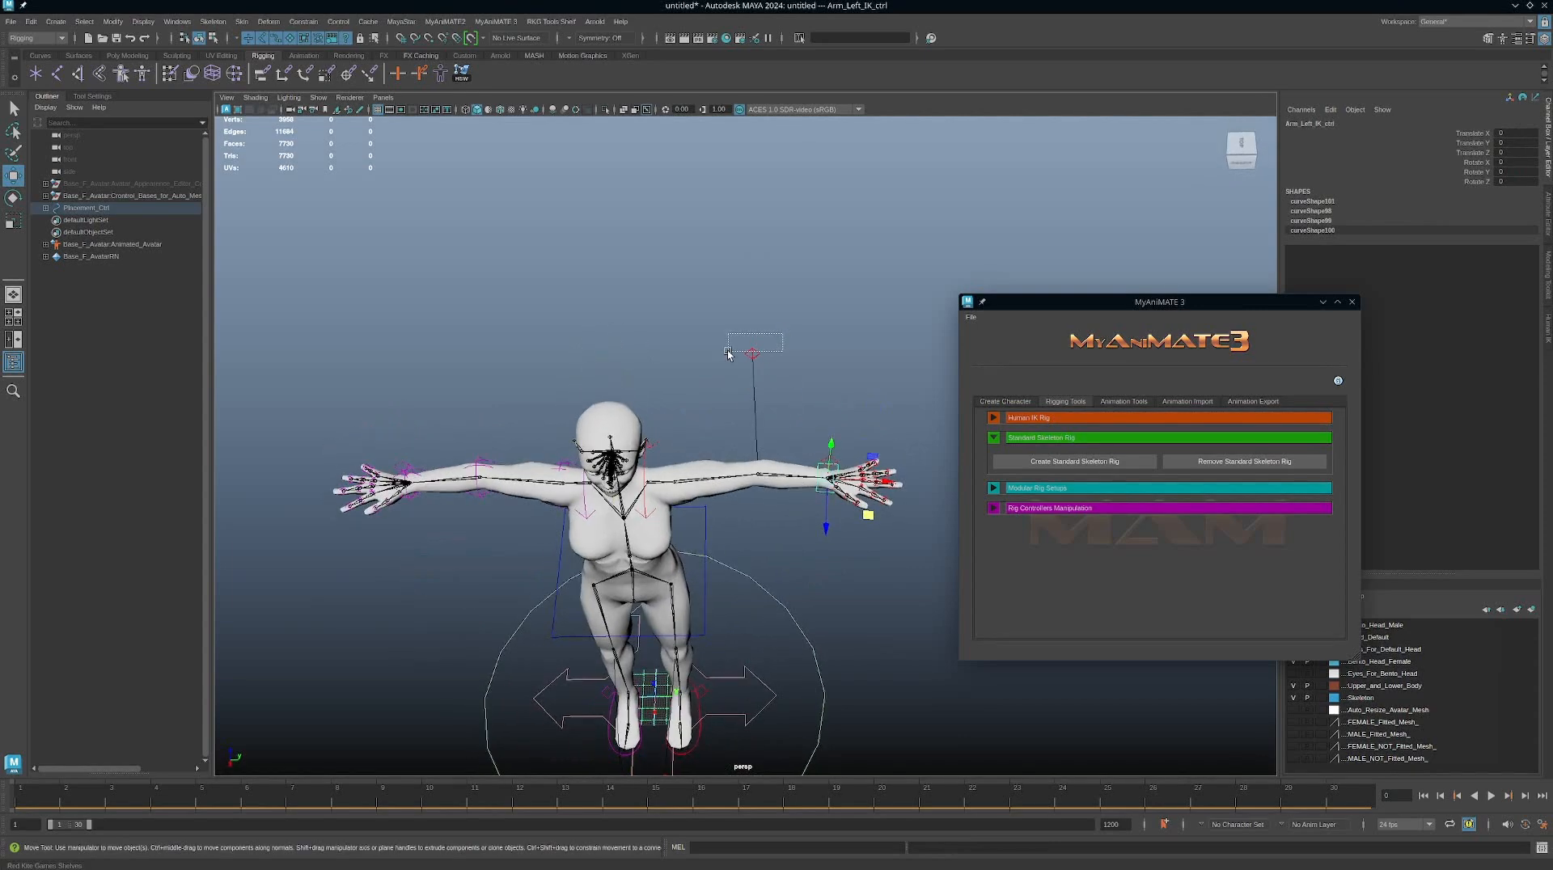
pyautogui.moveTo(728, 353); pyautogui.dragTo(822, 468)
pyautogui.hotkey('ctrl', 'z')
# Step: Select the placement control at the avatar's feet and remove the standard skeleton rig
pyautogui.keyDown('alt'); pyautogui.moveTo(863, 610); pyautogui.dragTo(558, 576, button='right'); pyautogui.keyUp('alt')
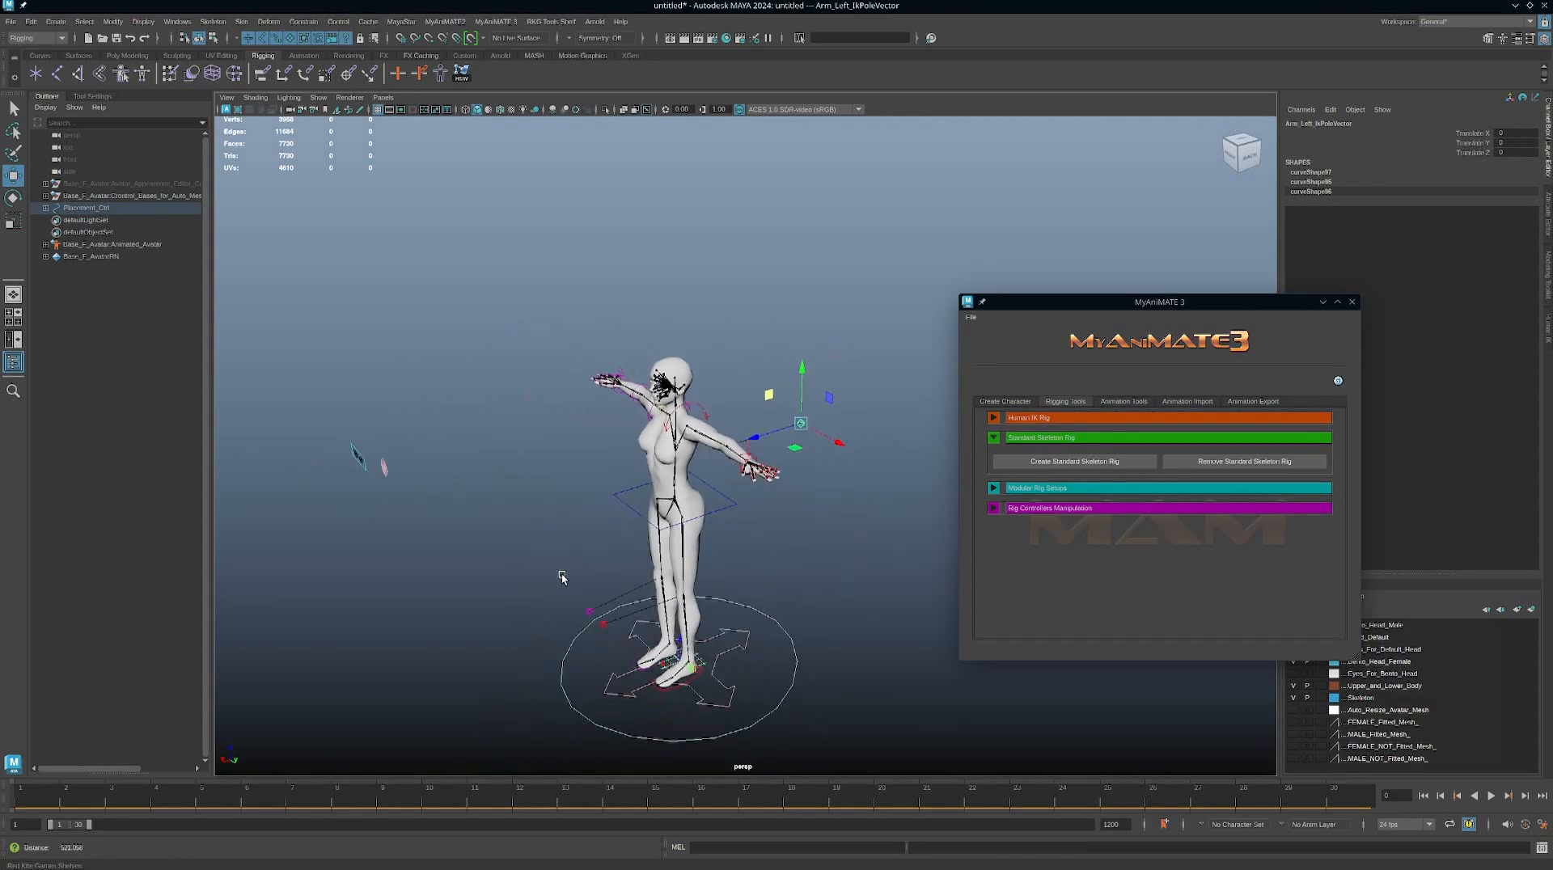
pyautogui.keyDown('alt'); pyautogui.moveTo(558, 576); pyautogui.dragTo(797, 671); pyautogui.keyUp('alt')
pyautogui.moveTo(792, 689); pyautogui.dragTo(826, 726)
pyautogui.keyDown('alt'); pyautogui.moveTo(841, 600); pyautogui.dragTo(826, 531, button='middle'); pyautogui.keyUp('alt')
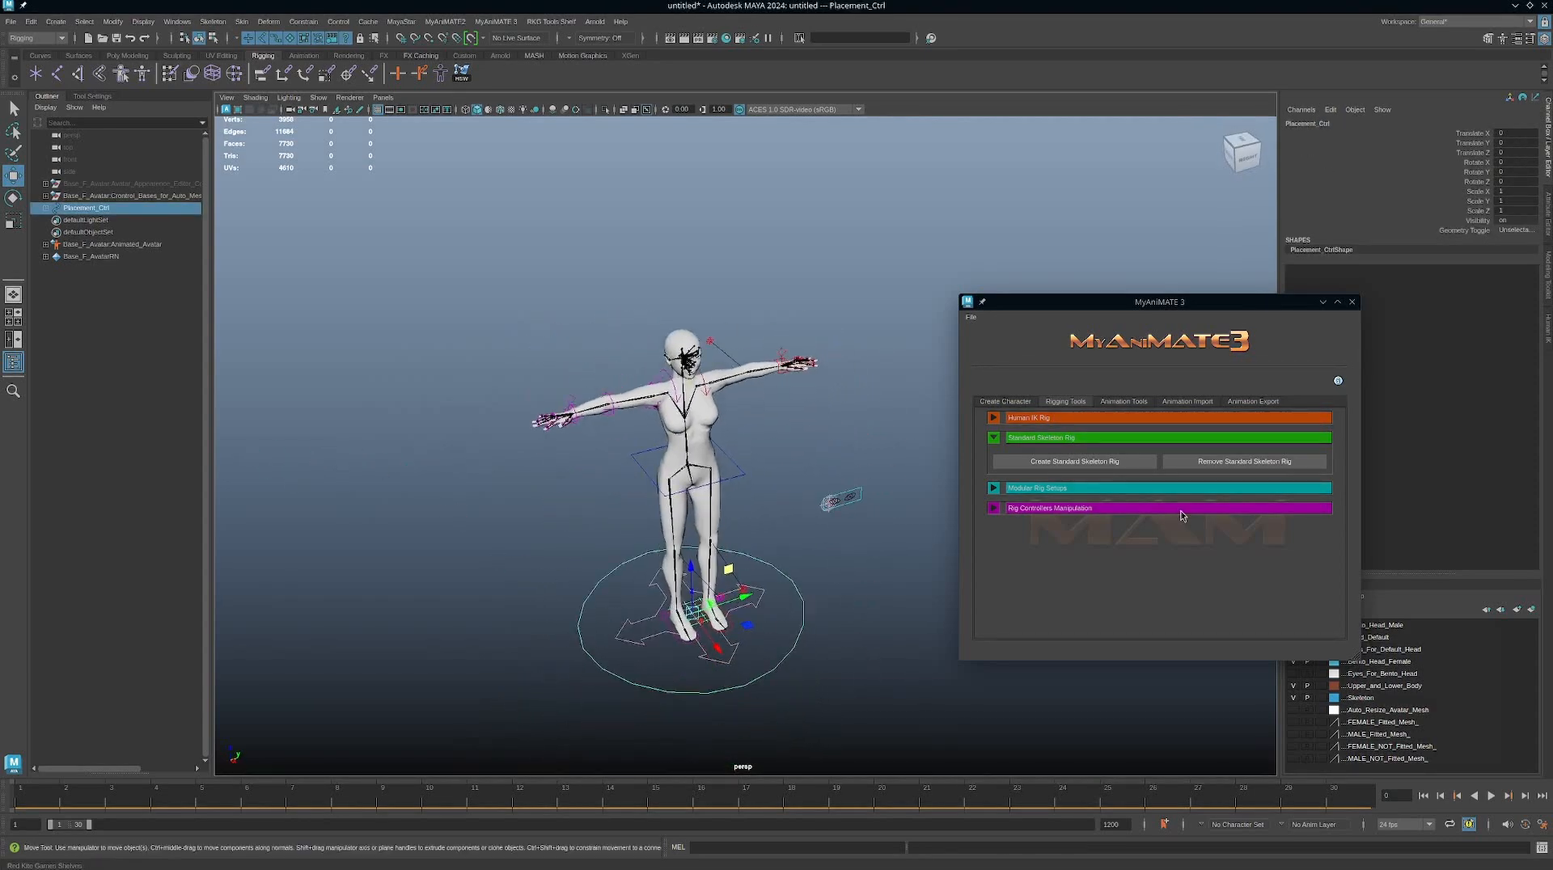
pyautogui.click(1222, 461)
# Step: In the side -X view, select both knee joints, enlarge the rotate manipulator and rotate the knees further in Y
pyautogui.keyDown('alt'); pyautogui.moveTo(803, 570); pyautogui.dragTo(769, 514); pyautogui.keyUp('alt')
pyautogui.press('space')
pyautogui.press('space')
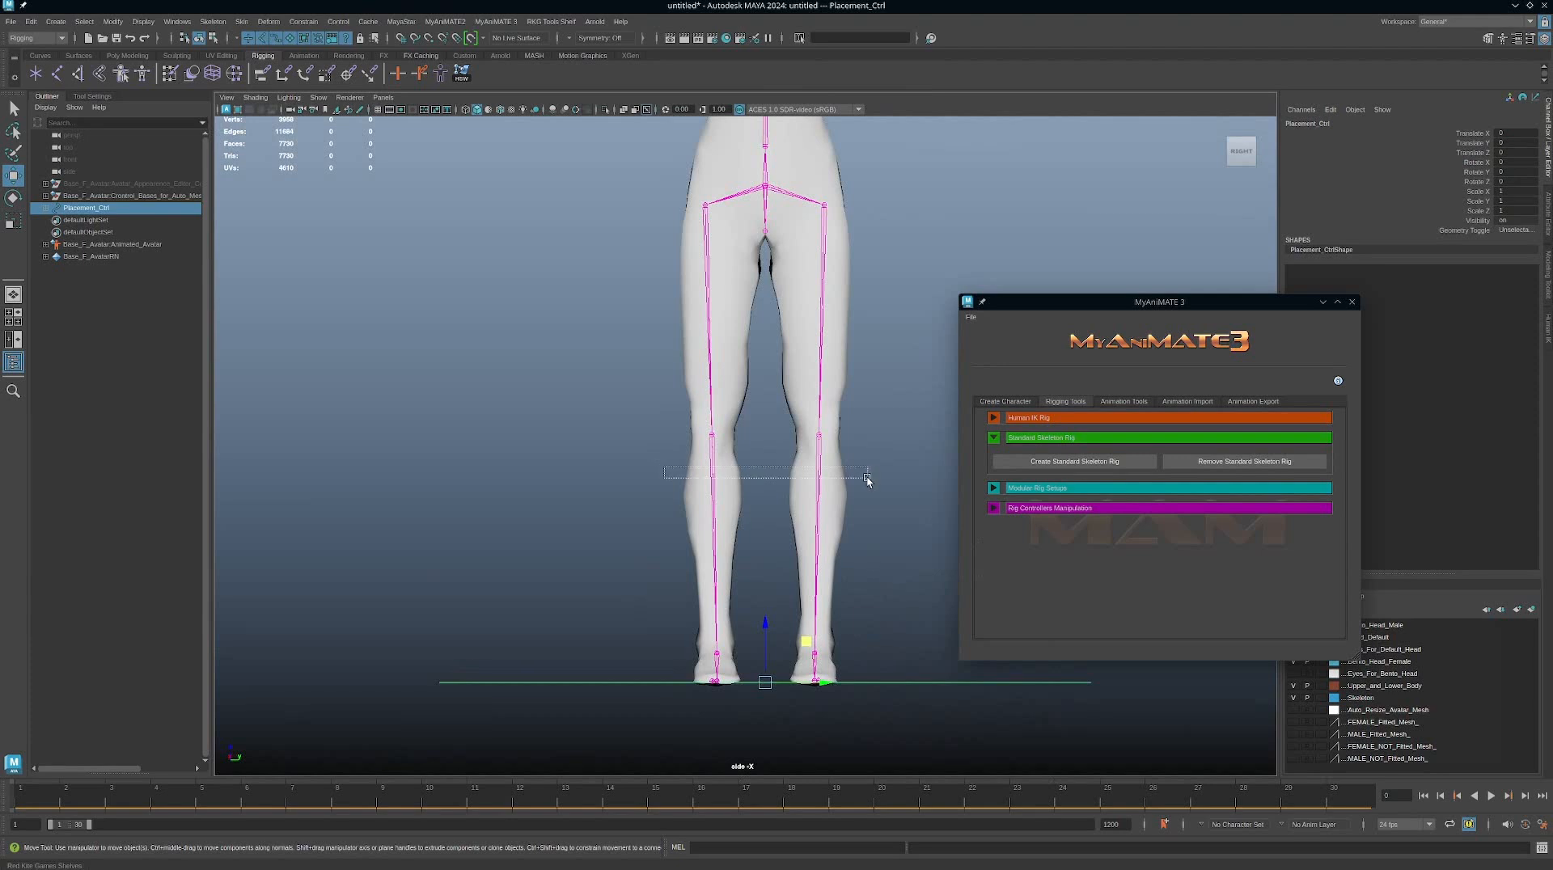
pyautogui.moveTo(867, 479); pyautogui.dragTo(869, 480)
pyautogui.press('e')
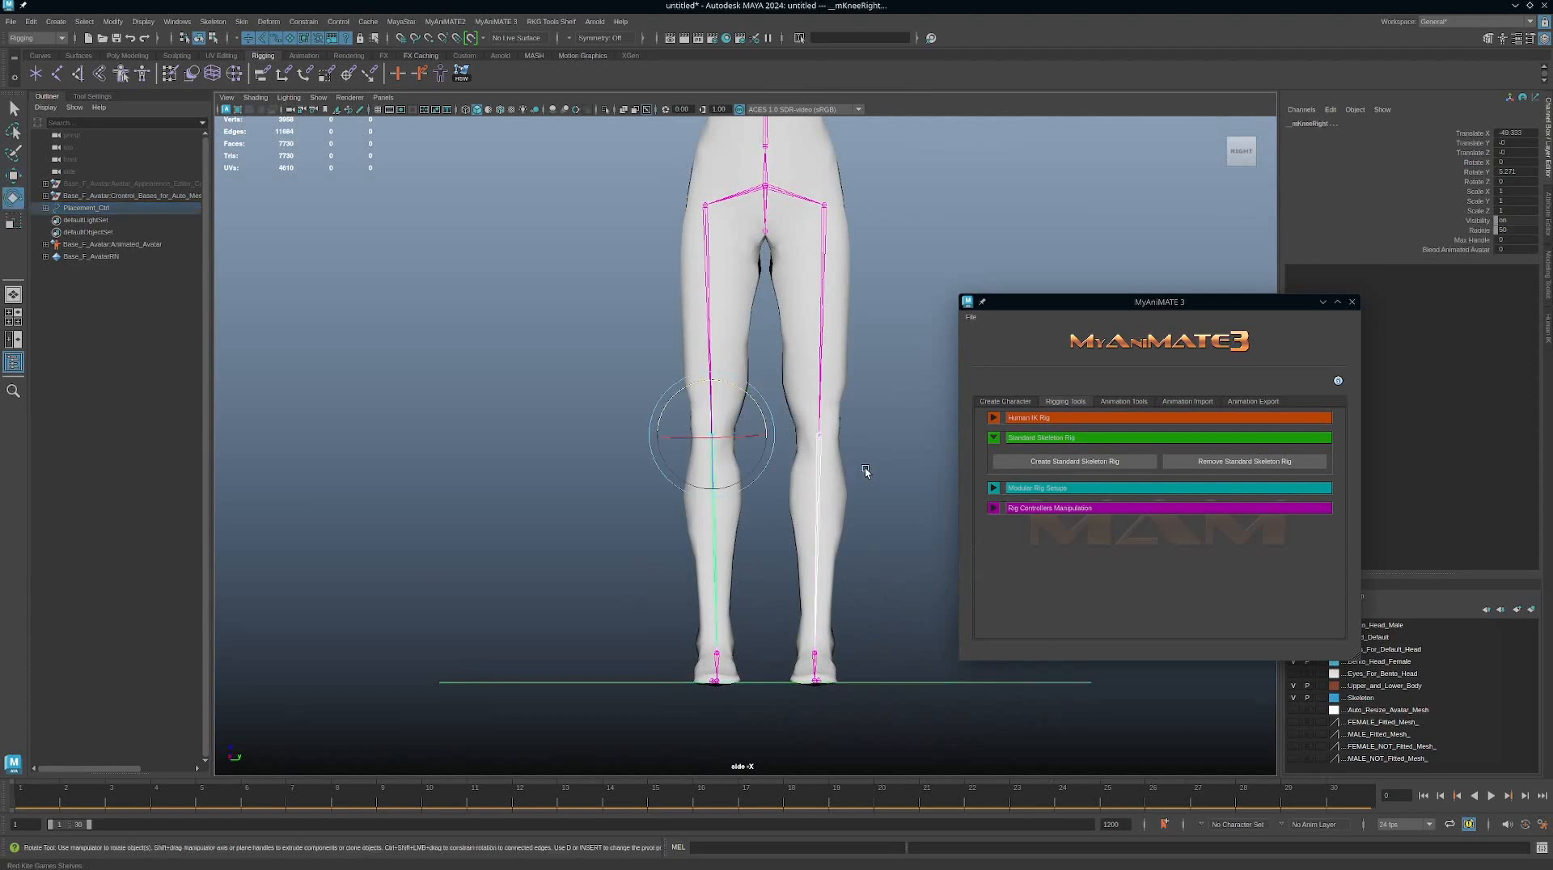
pyautogui.press('=')
pyautogui.press('=')
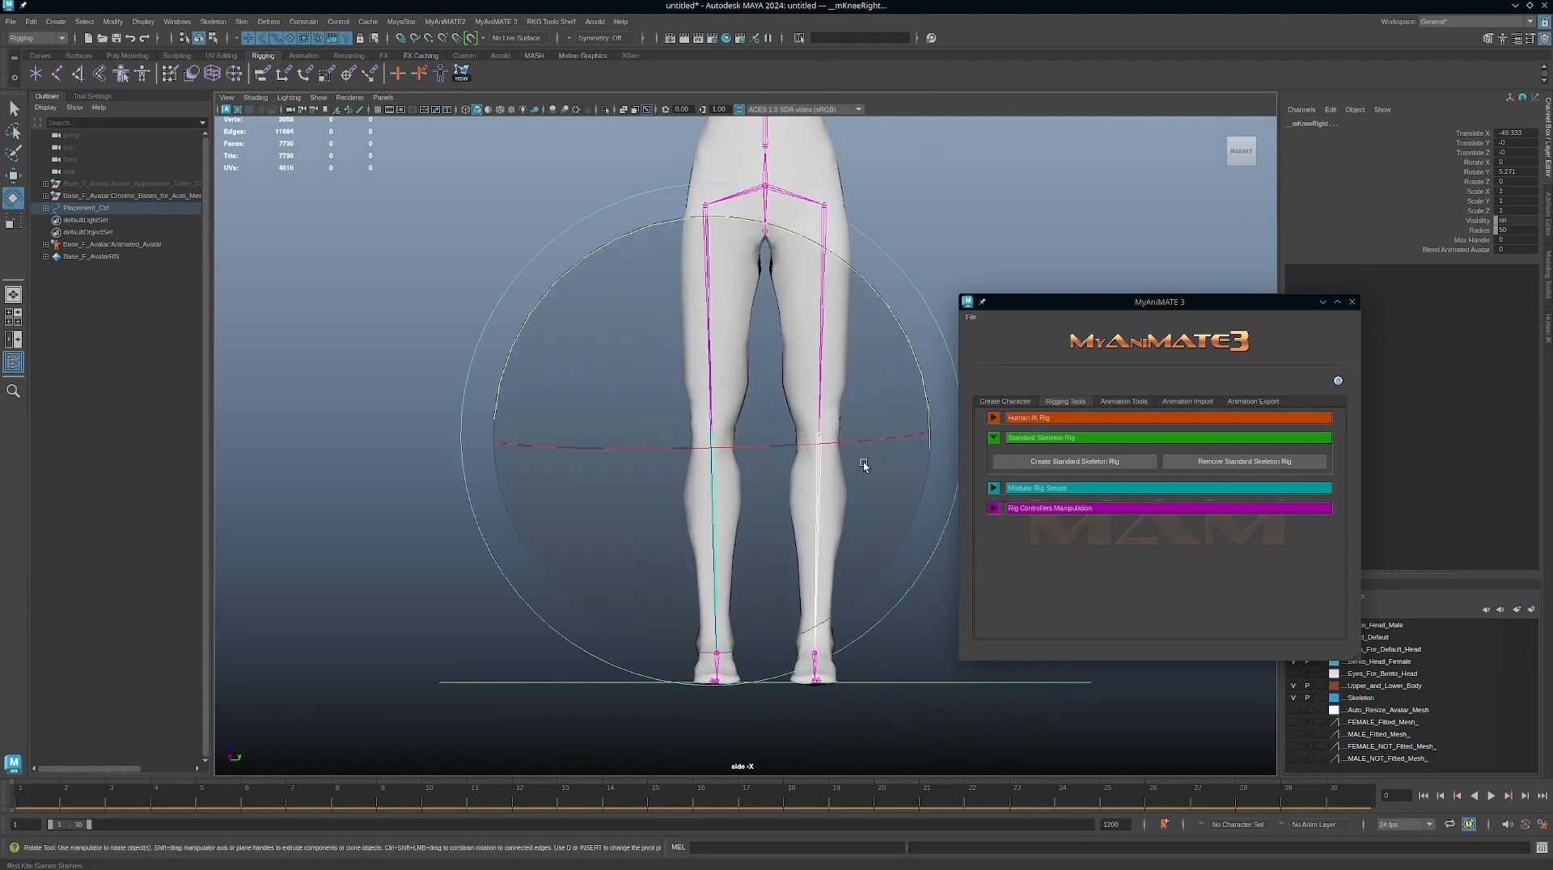
pyautogui.moveTo(879, 304); pyautogui.dragTo(919, 152)
# Step: Rotate both hip joints to about -5.9 degrees in Y to compensate for the knees, and deselect in the perspective view
pyautogui.press('Up')
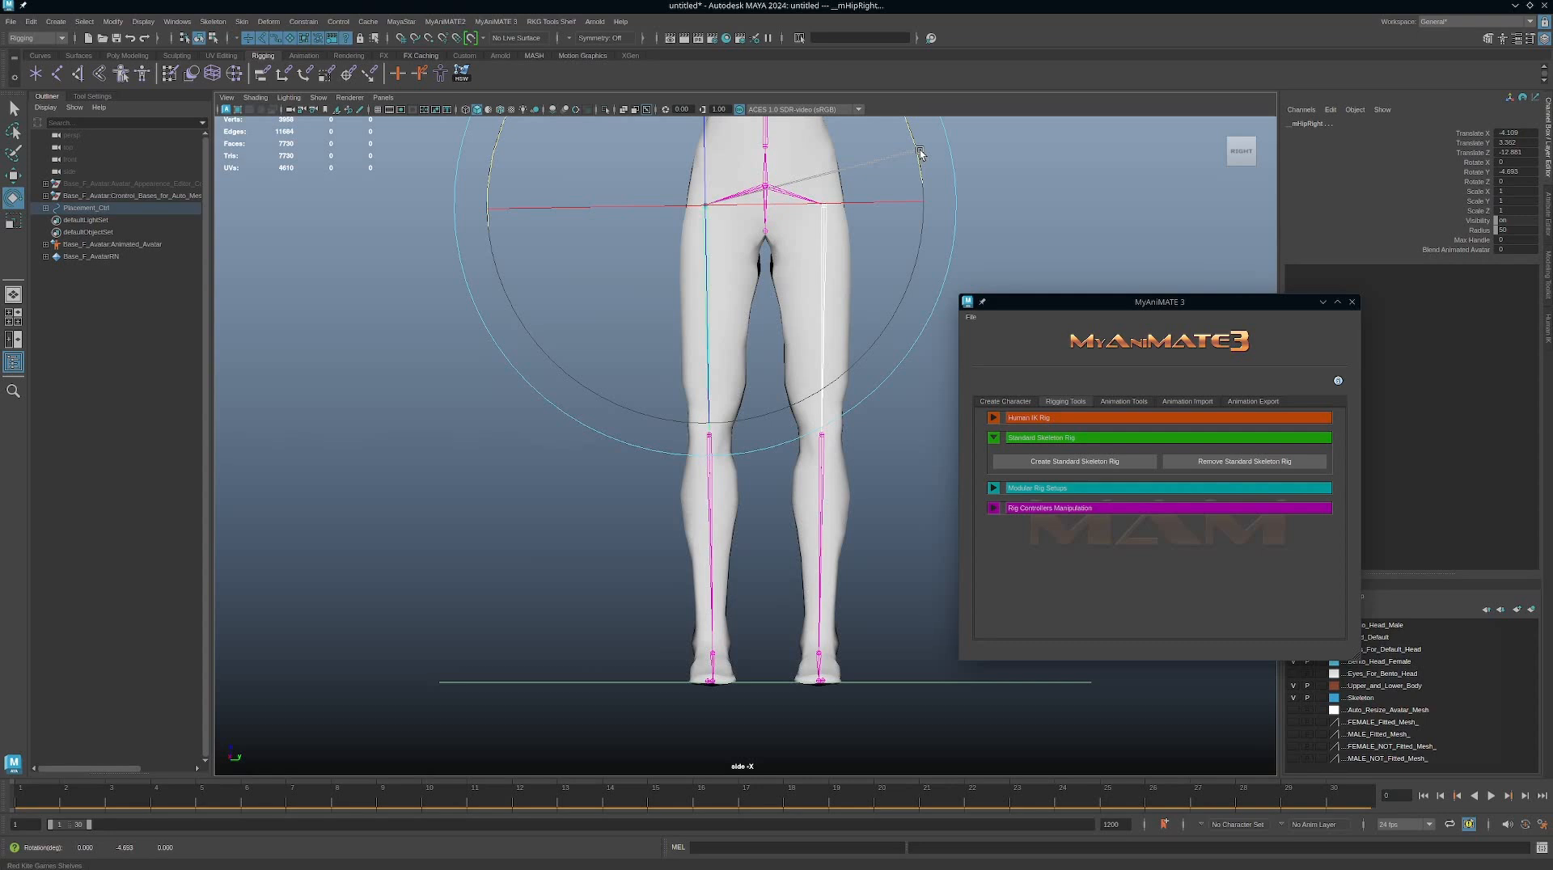
pyautogui.moveTo(921, 152); pyautogui.dragTo(930, 155)
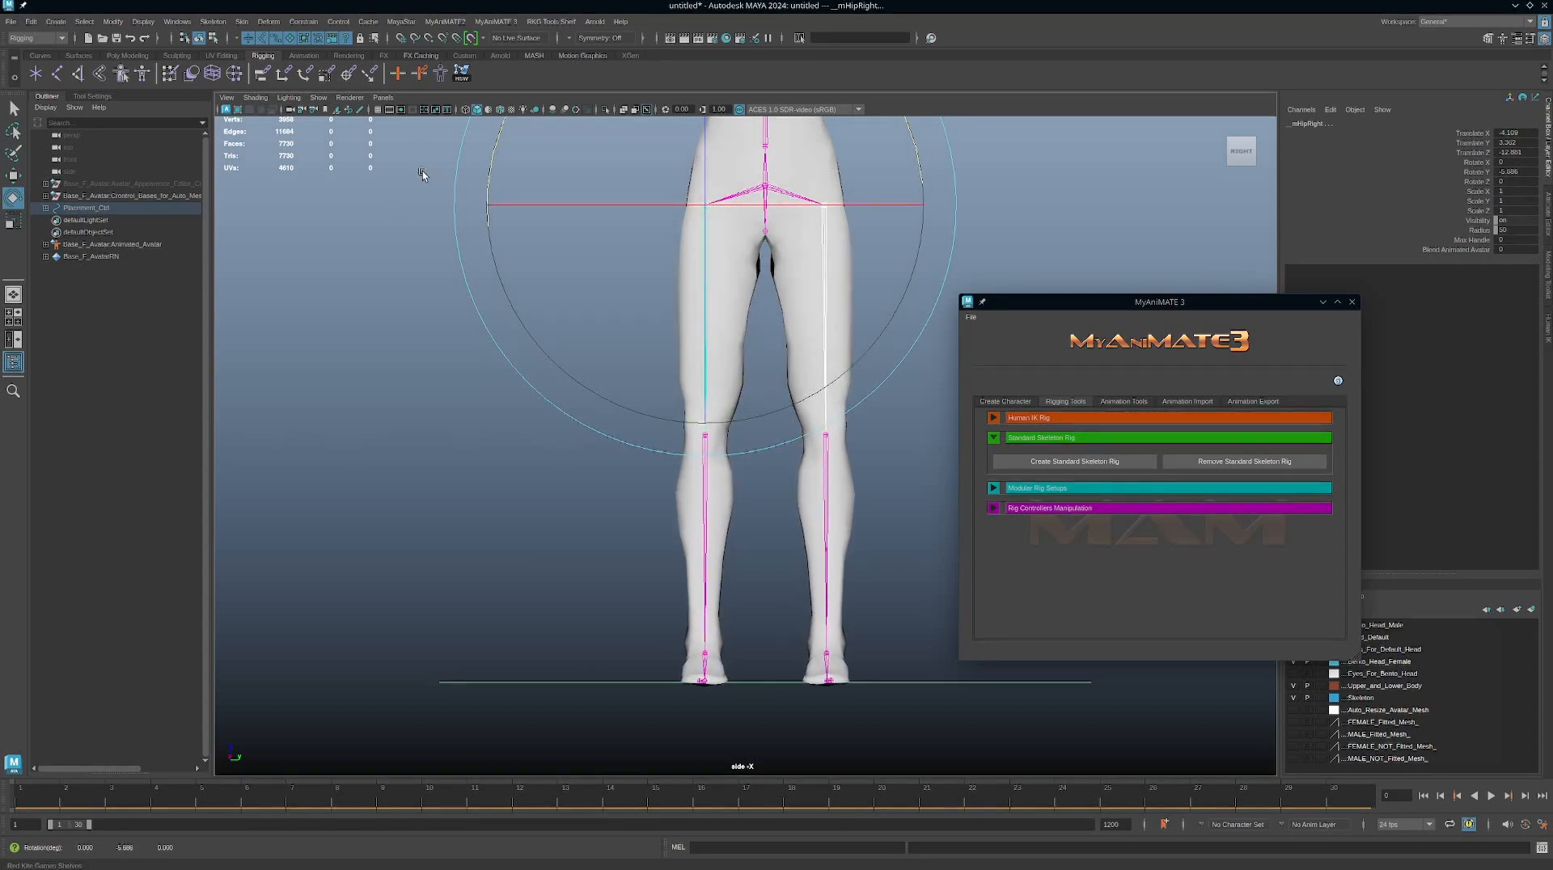
pyautogui.press('space')
pyautogui.press('space')
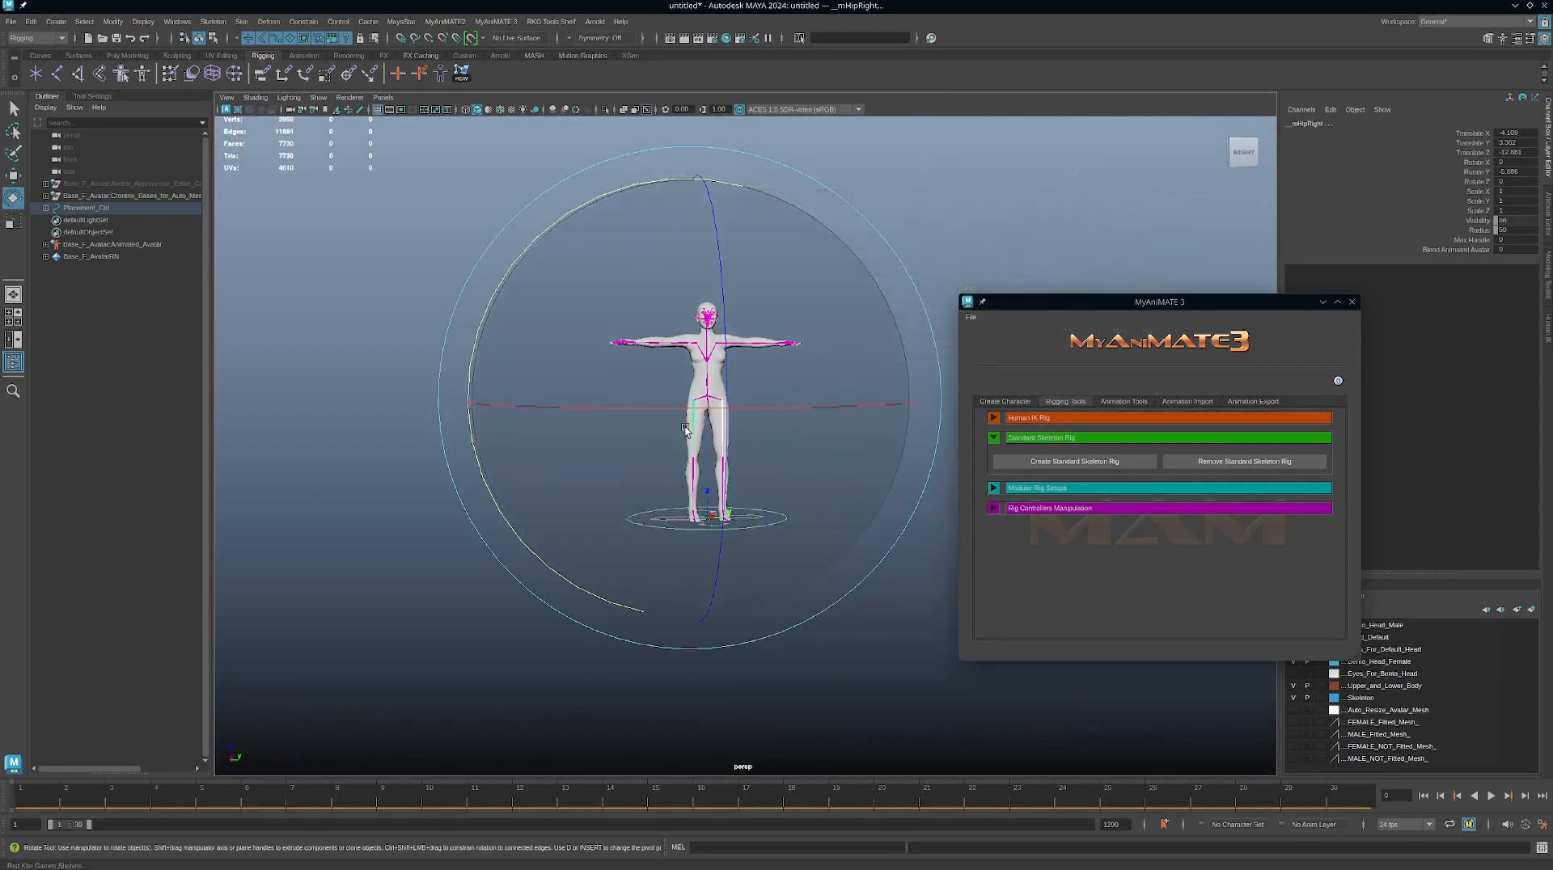
pyautogui.click(849, 629)
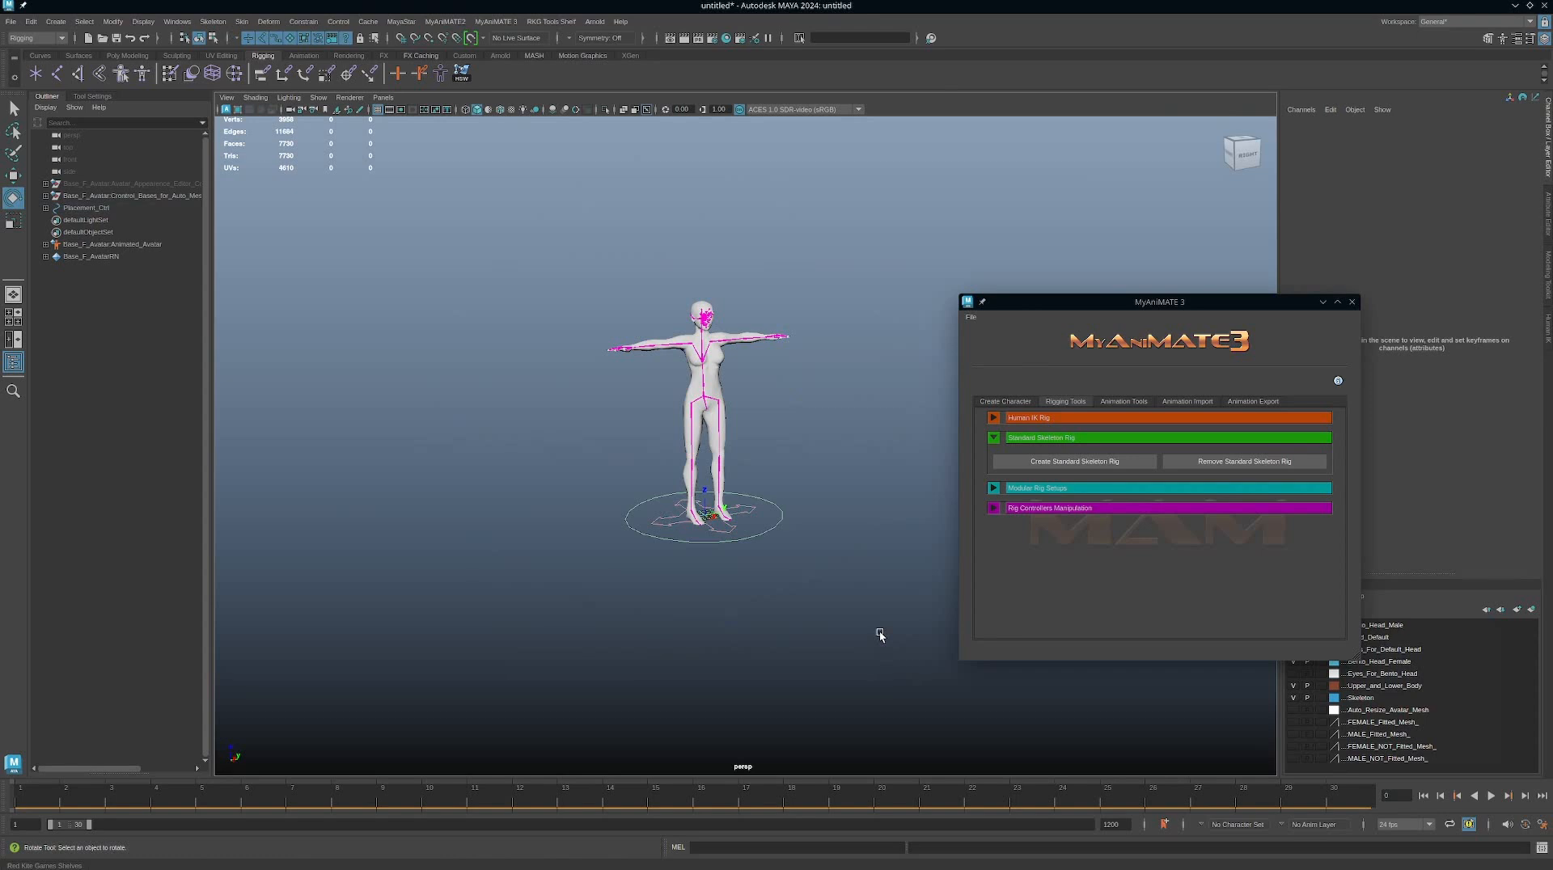
# Step: Select the left hip joint, shrink the rotate manipulator back to a small size and deselect the joint
pyautogui.click(726, 415)
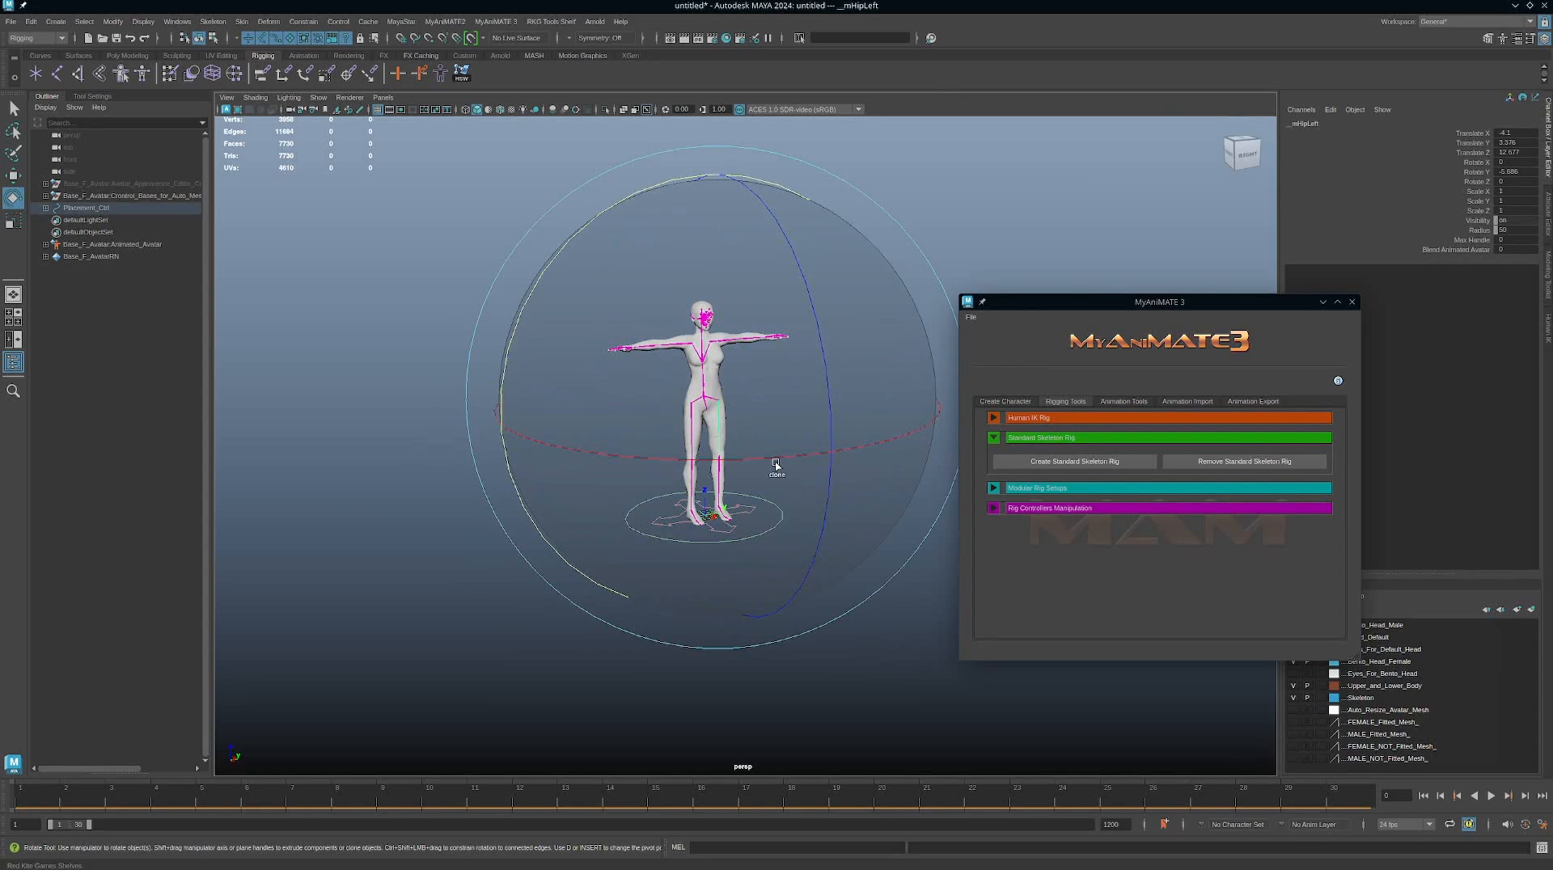
pyautogui.press('-')
pyautogui.press('-')
pyautogui.press('-')
pyautogui.press('-')
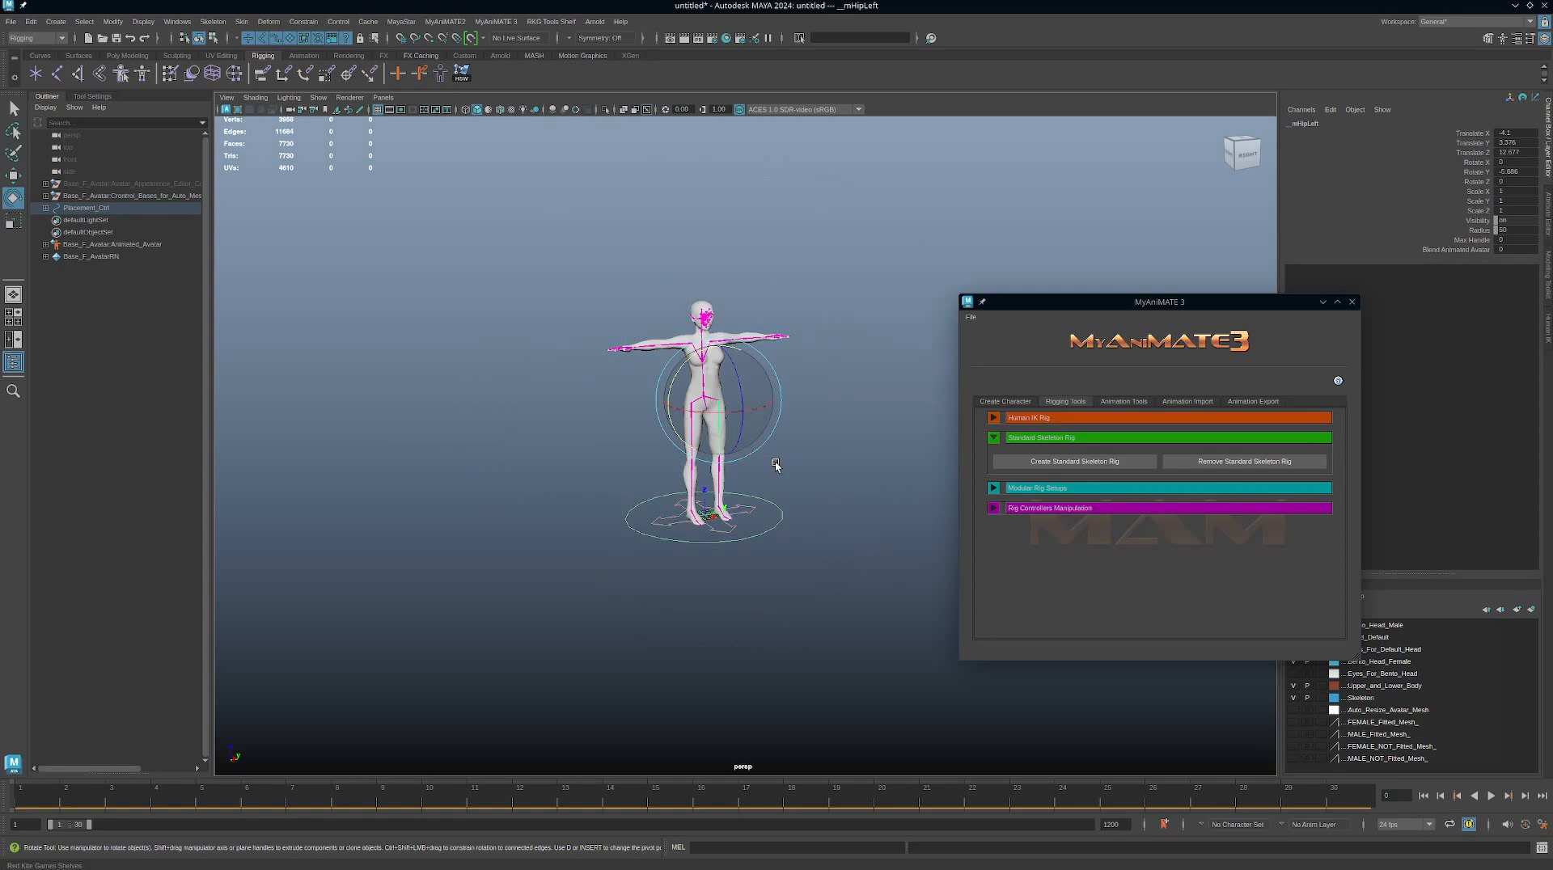
pyautogui.keyDown('alt'); pyautogui.moveTo(780, 391); pyautogui.dragTo(848, 372, button='right'); pyautogui.keyUp('alt')
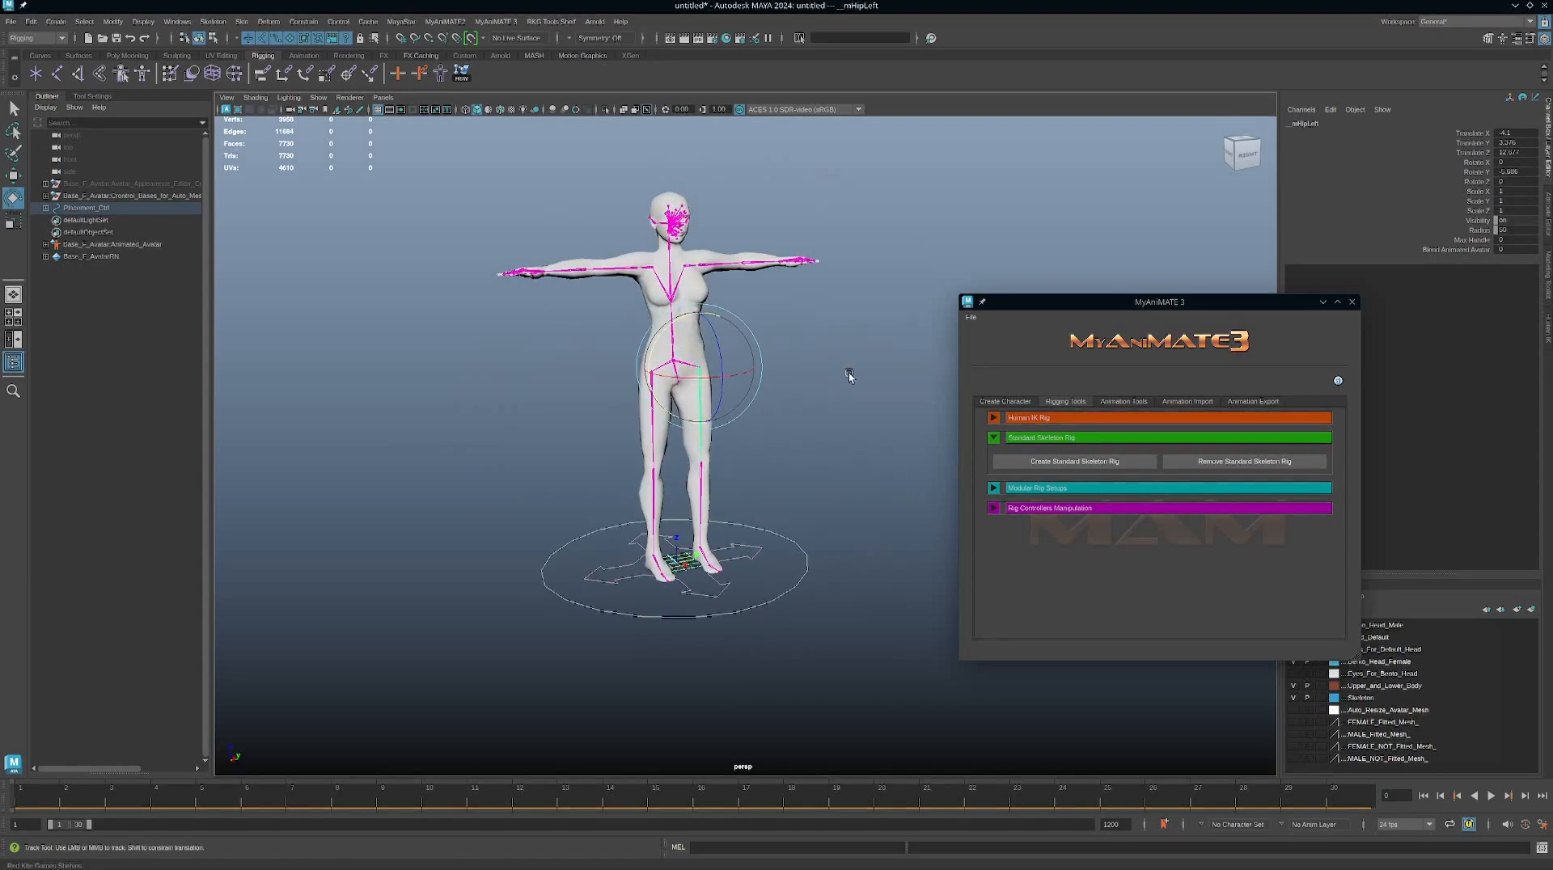
pyautogui.moveTo(847, 372)
pyautogui.keyDown('alt'); pyautogui.mouseDown()
pyautogui.moveTo(782, 369)
pyautogui.moveTo(821, 362)
pyautogui.mouseUp(); pyautogui.keyUp('alt')
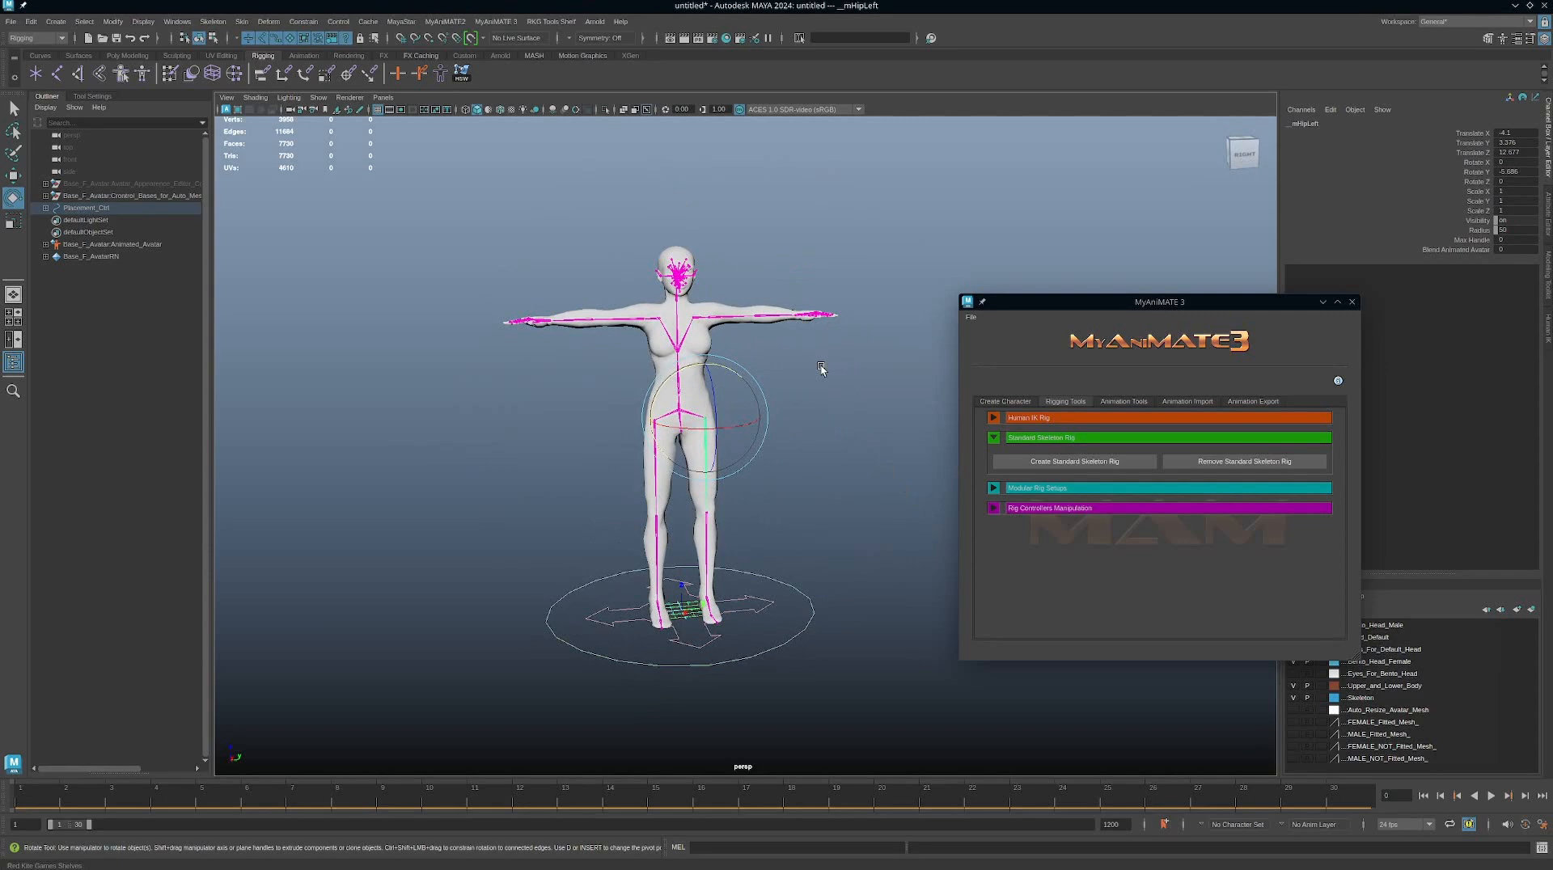
pyautogui.keyDown('alt'); pyautogui.moveTo(818, 385); pyautogui.dragTo(837, 405, button='right'); pyautogui.keyUp('alt')
pyautogui.moveTo(837, 405)
pyautogui.keyDown('alt'); pyautogui.mouseDown()
pyautogui.moveTo(809, 405)
pyautogui.moveTo(841, 421)
pyautogui.moveTo(823, 426)
pyautogui.mouseUp(); pyautogui.keyUp('alt')
pyautogui.click(846, 504)
pyautogui.keyDown('alt'); pyautogui.moveTo(848, 507); pyautogui.dragTo(837, 500, button='middle'); pyautogui.keyUp('alt')
pyautogui.keyDown('alt'); pyautogui.moveTo(837, 501); pyautogui.dragTo(803, 453); pyautogui.keyUp('alt')
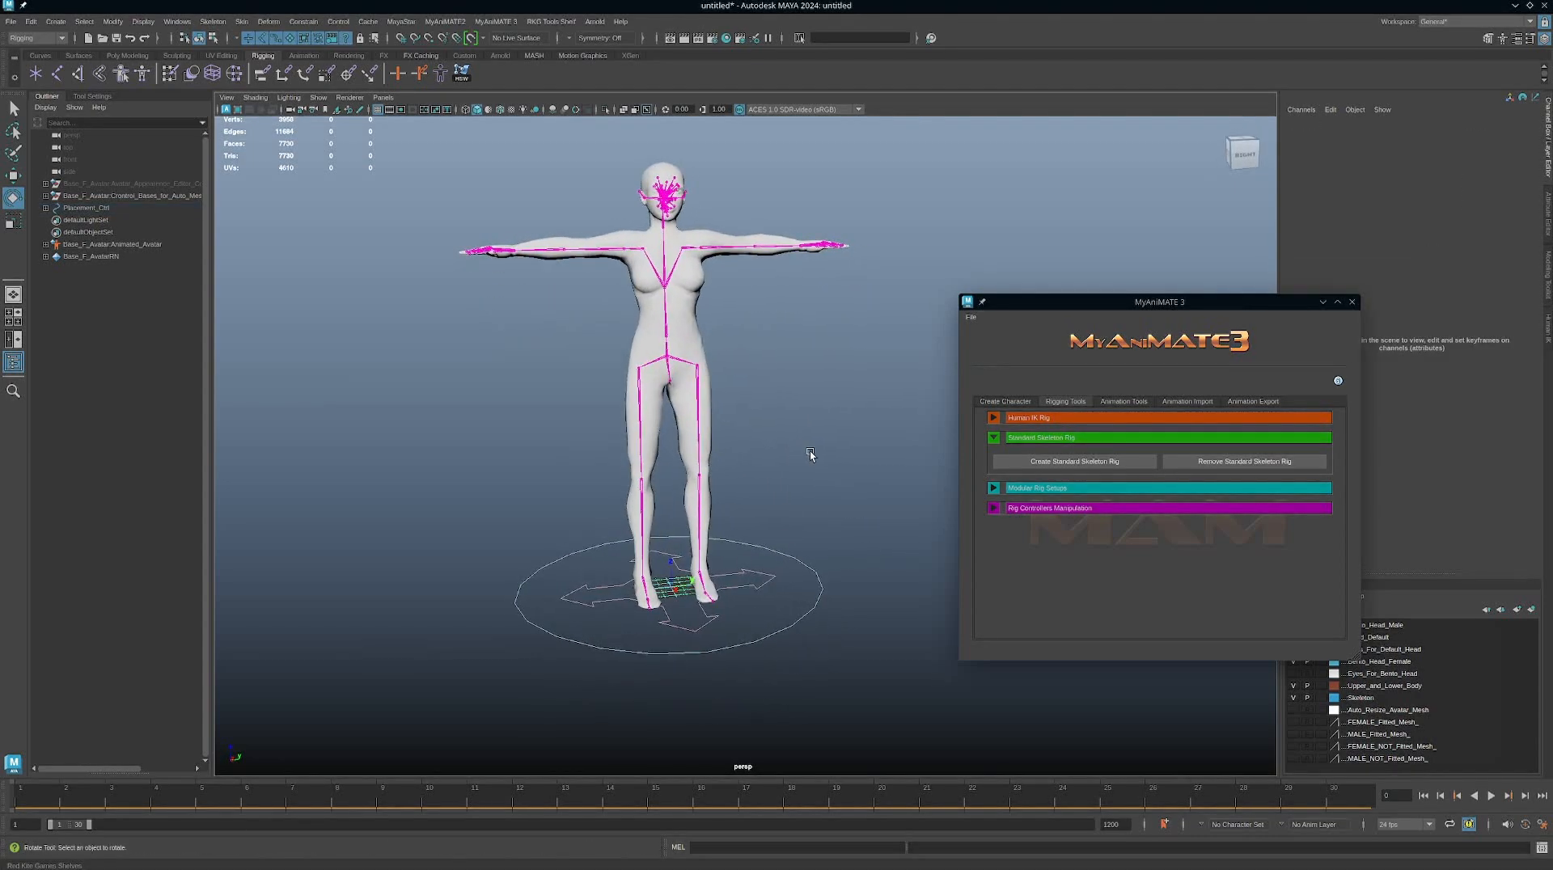
# Step: Select the placement control and create the standard skeleton rig on the readjusted skeleton
pyautogui.keyDown('alt'); pyautogui.moveTo(809, 450); pyautogui.dragTo(583, 448, button='right'); pyautogui.keyUp('alt')
pyautogui.keyDown('alt'); pyautogui.moveTo(767, 448); pyautogui.dragTo(770, 430, button='middle'); pyautogui.keyUp('alt')
pyautogui.keyDown('alt'); pyautogui.moveTo(770, 431); pyautogui.dragTo(795, 516); pyautogui.keyUp('alt')
pyautogui.click(795, 517)
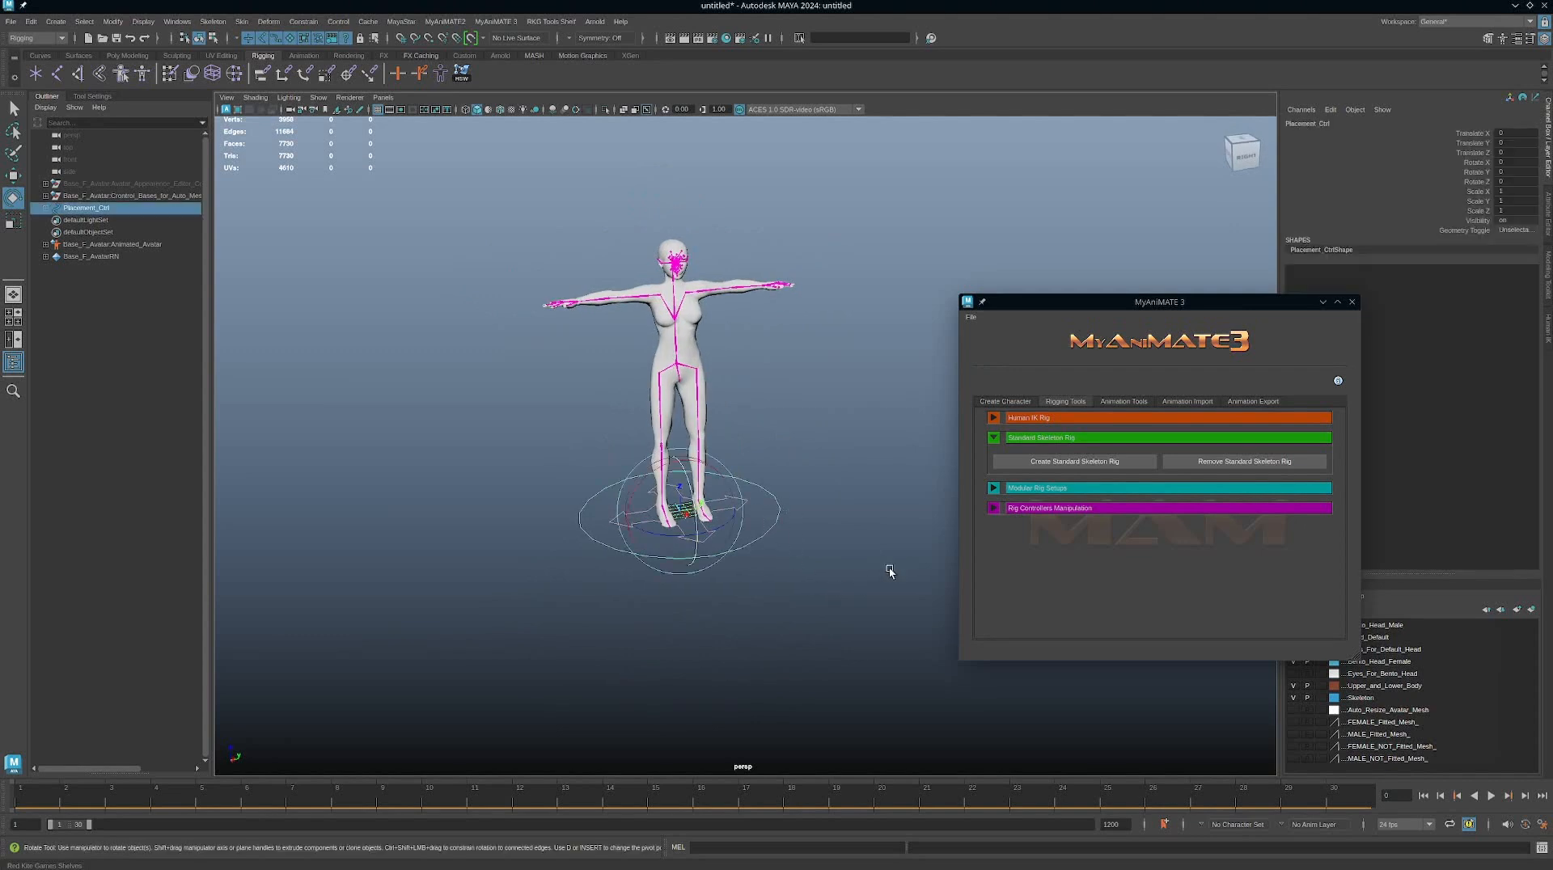
pyautogui.click(1037, 462)
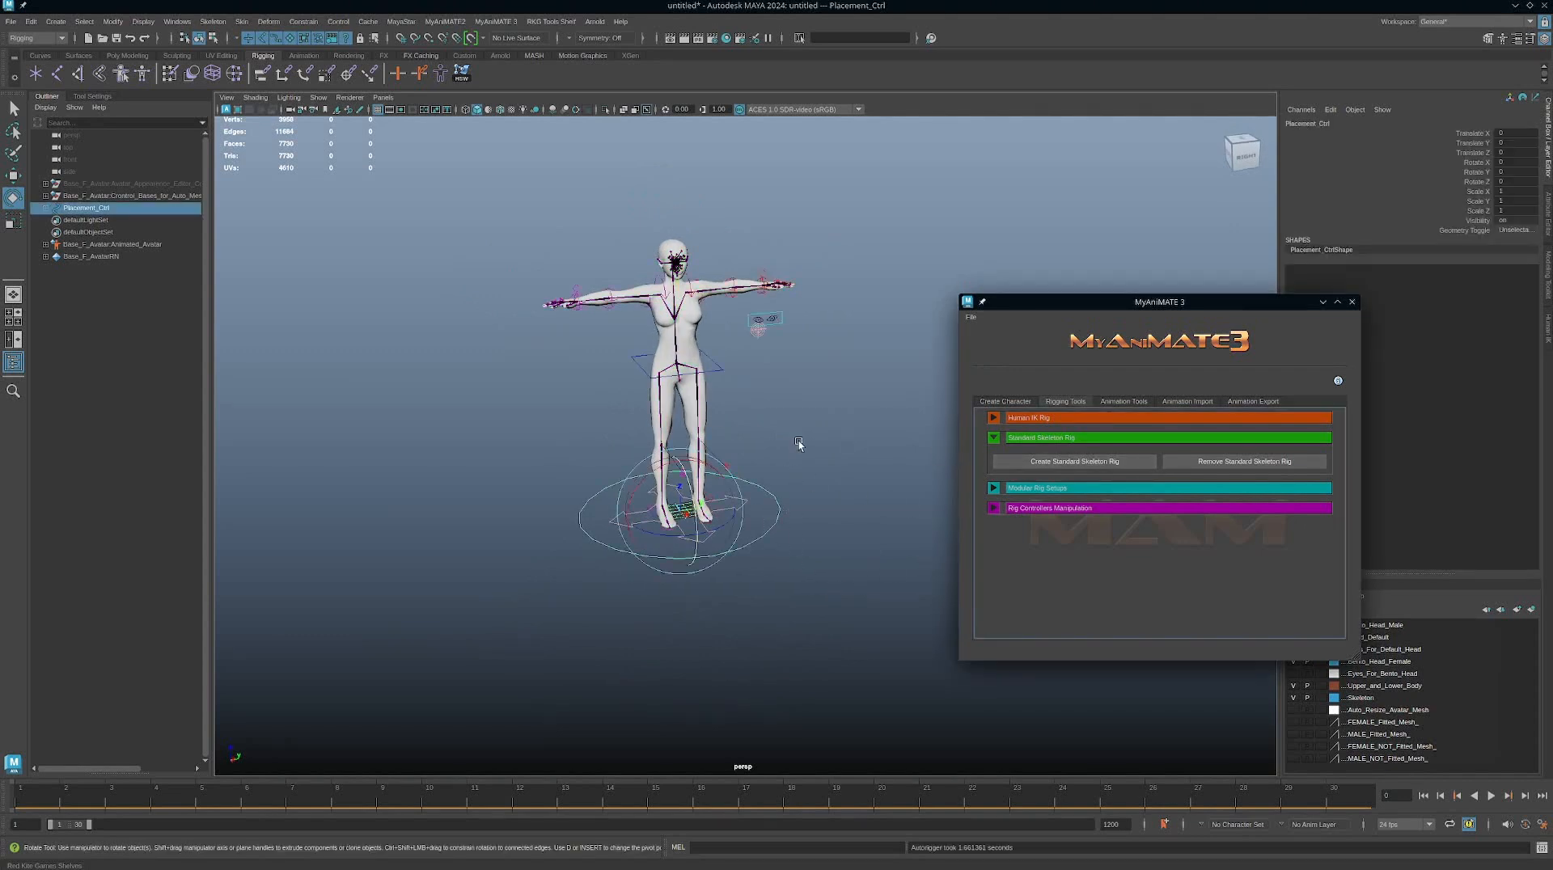
# Step: Select the center-of-gravity control, try lowering it to test the new knee bend, and undo the move
pyautogui.click(723, 367)
pyautogui.keyDown('alt'); pyautogui.moveTo(749, 399); pyautogui.dragTo(732, 395); pyautogui.keyUp('alt')
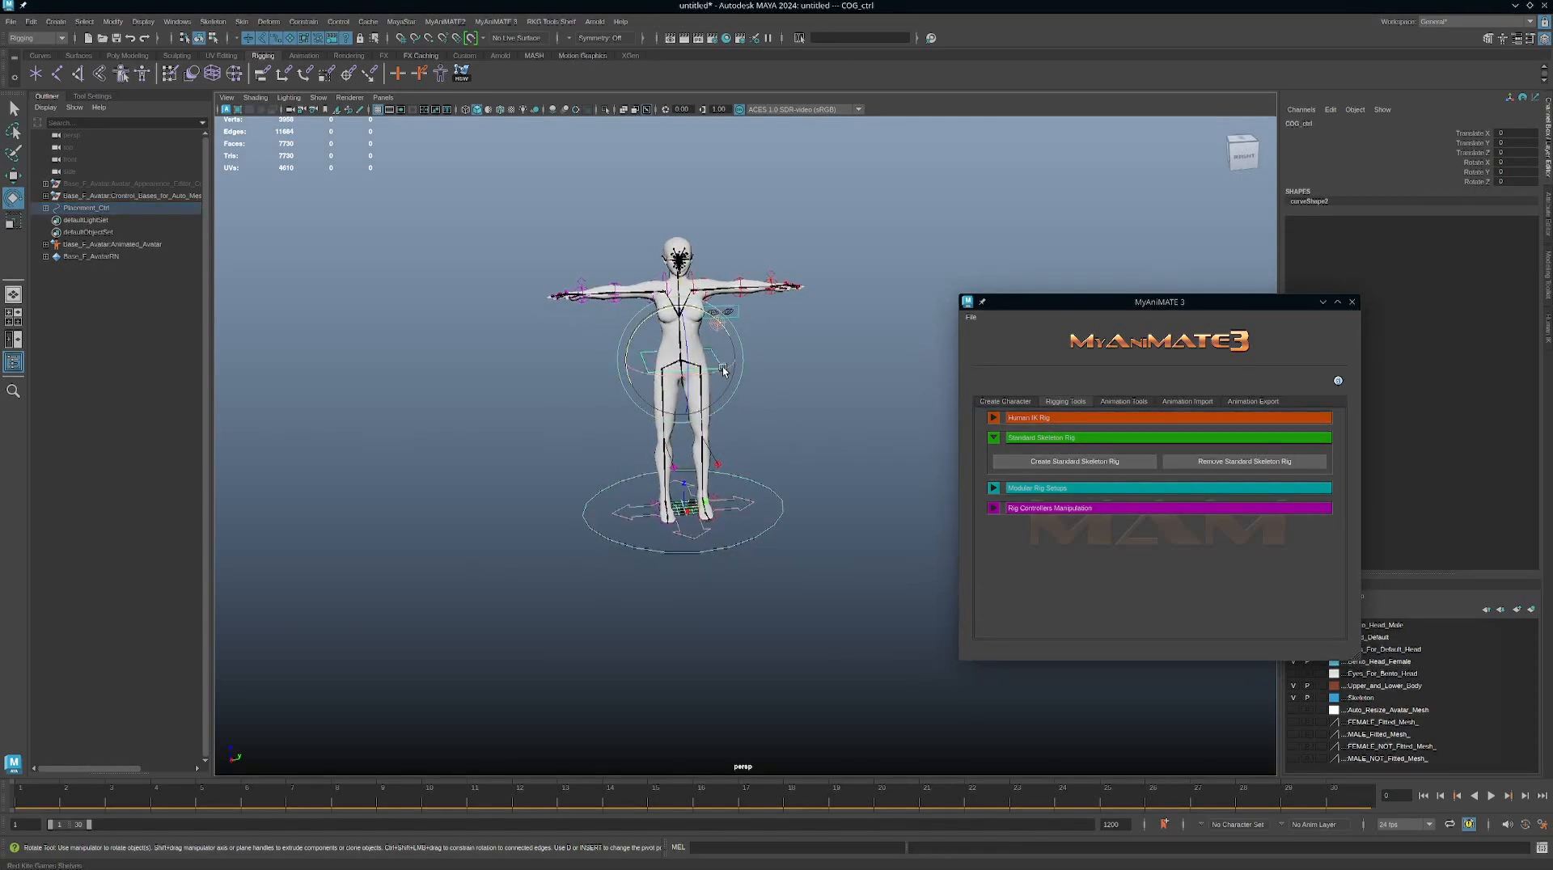
pyautogui.press('w')
pyautogui.moveTo(673, 304)
pyautogui.mouseDown()
pyautogui.moveTo(673, 344)
pyautogui.moveTo(671, 287)
pyautogui.moveTo(671, 318)
pyautogui.mouseUp()
pyautogui.hotkey('ctrl', 'z')
# Step: From an angled view, test lowering the center-of-gravity control by about 17 units and undo it
pyautogui.keyDown('alt'); pyautogui.moveTo(837, 432); pyautogui.dragTo(762, 424); pyautogui.keyUp('alt')
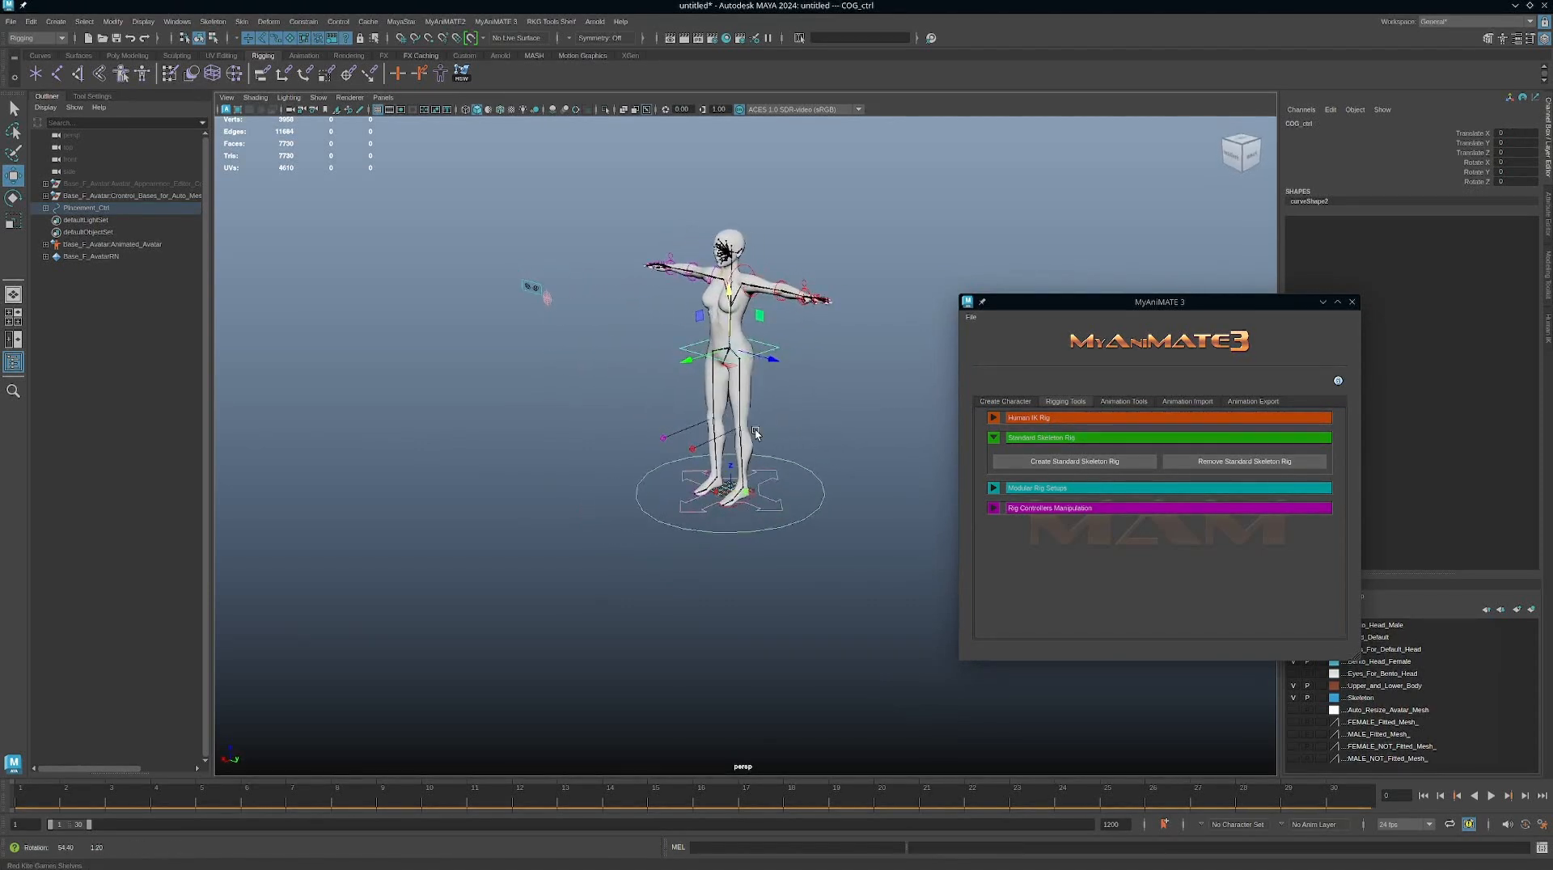
pyautogui.keyDown('alt'); pyautogui.moveTo(778, 421); pyautogui.dragTo(769, 456, button='middle'); pyautogui.keyUp('alt')
pyautogui.keyDown('alt'); pyautogui.moveTo(769, 456); pyautogui.dragTo(866, 473, button='right'); pyautogui.keyUp('alt')
pyautogui.keyDown('alt'); pyautogui.moveTo(865, 474); pyautogui.dragTo(705, 389); pyautogui.keyUp('alt')
pyautogui.keyDown('alt'); pyautogui.moveTo(783, 399); pyautogui.dragTo(773, 473, button='middle'); pyautogui.keyUp('alt')
pyautogui.keyDown('alt'); pyautogui.moveTo(745, 392); pyautogui.dragTo(902, 482, button='right'); pyautogui.keyUp('alt')
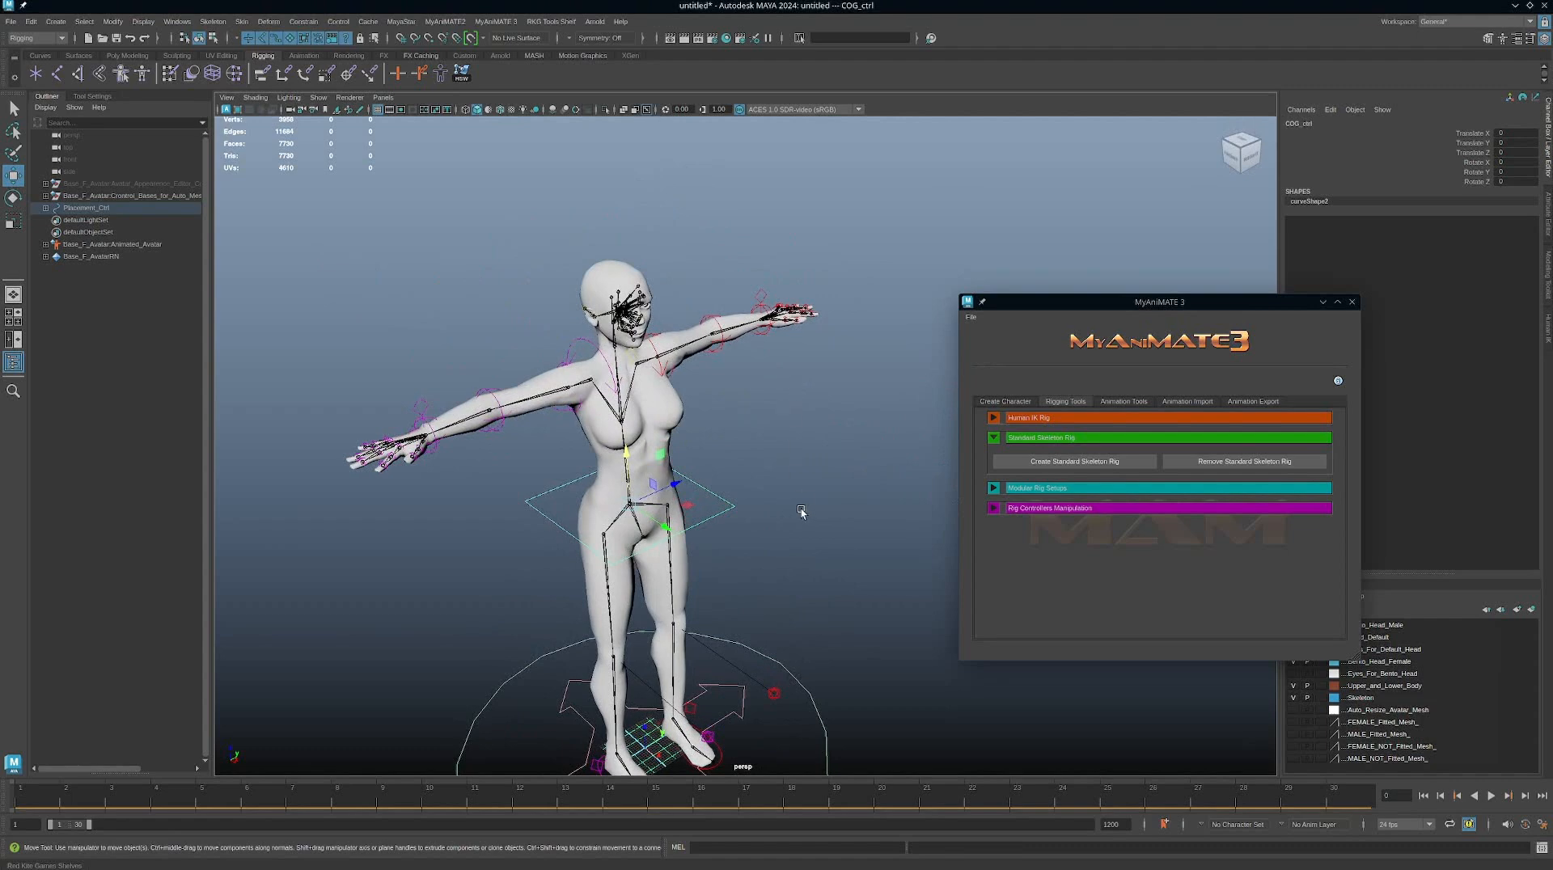
pyautogui.keyDown('alt'); pyautogui.moveTo(801, 511); pyautogui.dragTo(815, 424, button='middle'); pyautogui.keyUp('alt')
pyautogui.keyDown('alt'); pyautogui.moveTo(846, 475); pyautogui.dragTo(703, 458, button='right'); pyautogui.keyUp('alt')
pyautogui.keyDown('alt'); pyautogui.moveTo(702, 459); pyautogui.dragTo(732, 441); pyautogui.keyUp('alt')
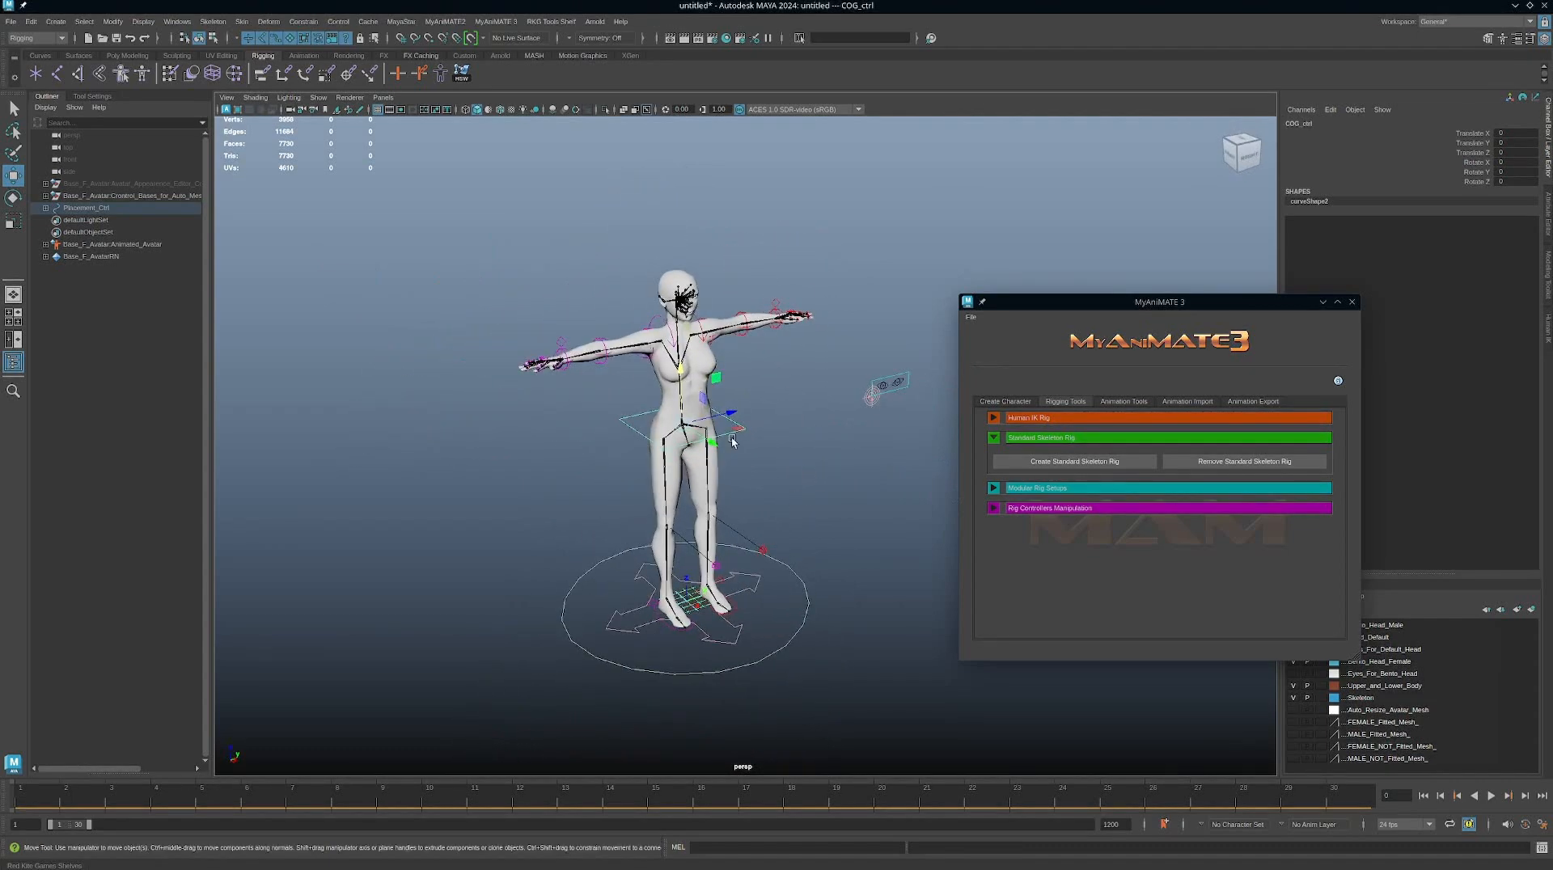
pyautogui.moveTo(678, 373); pyautogui.dragTo(680, 414)
pyautogui.hotkey('ctrl', 'z')
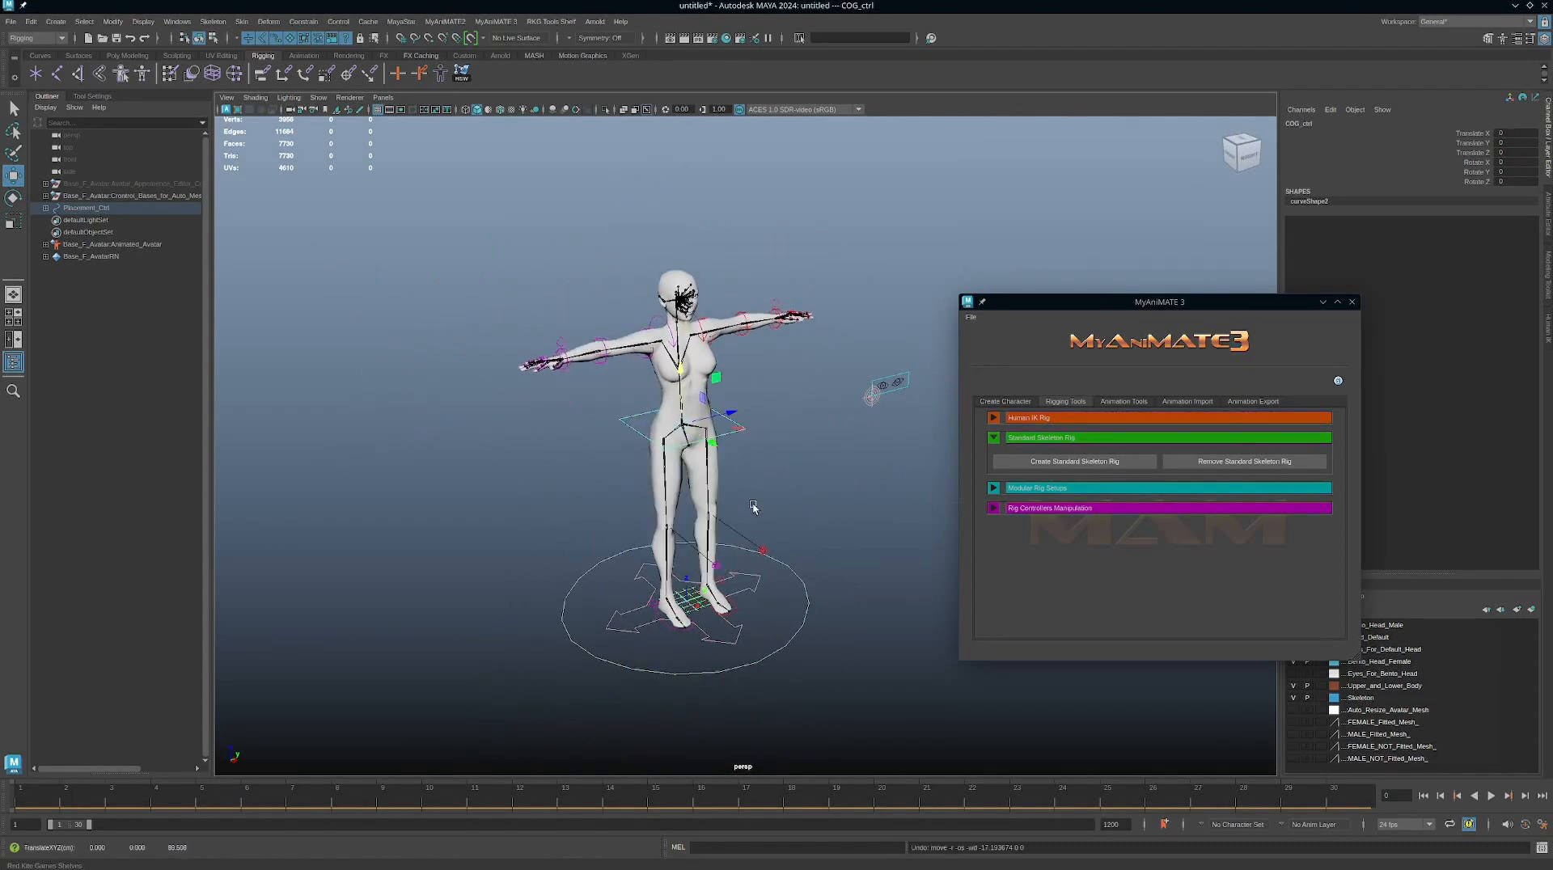
# Step: Select the left arm's FK/IK switch control on the recreated rig and highlight its FK IK Switch attribute
pyautogui.keyDown('alt'); pyautogui.moveTo(846, 593); pyautogui.dragTo(810, 573, button='right'); pyautogui.keyUp('alt')
pyautogui.keyDown('alt'); pyautogui.moveTo(810, 572); pyautogui.dragTo(821, 578); pyautogui.keyUp('alt')
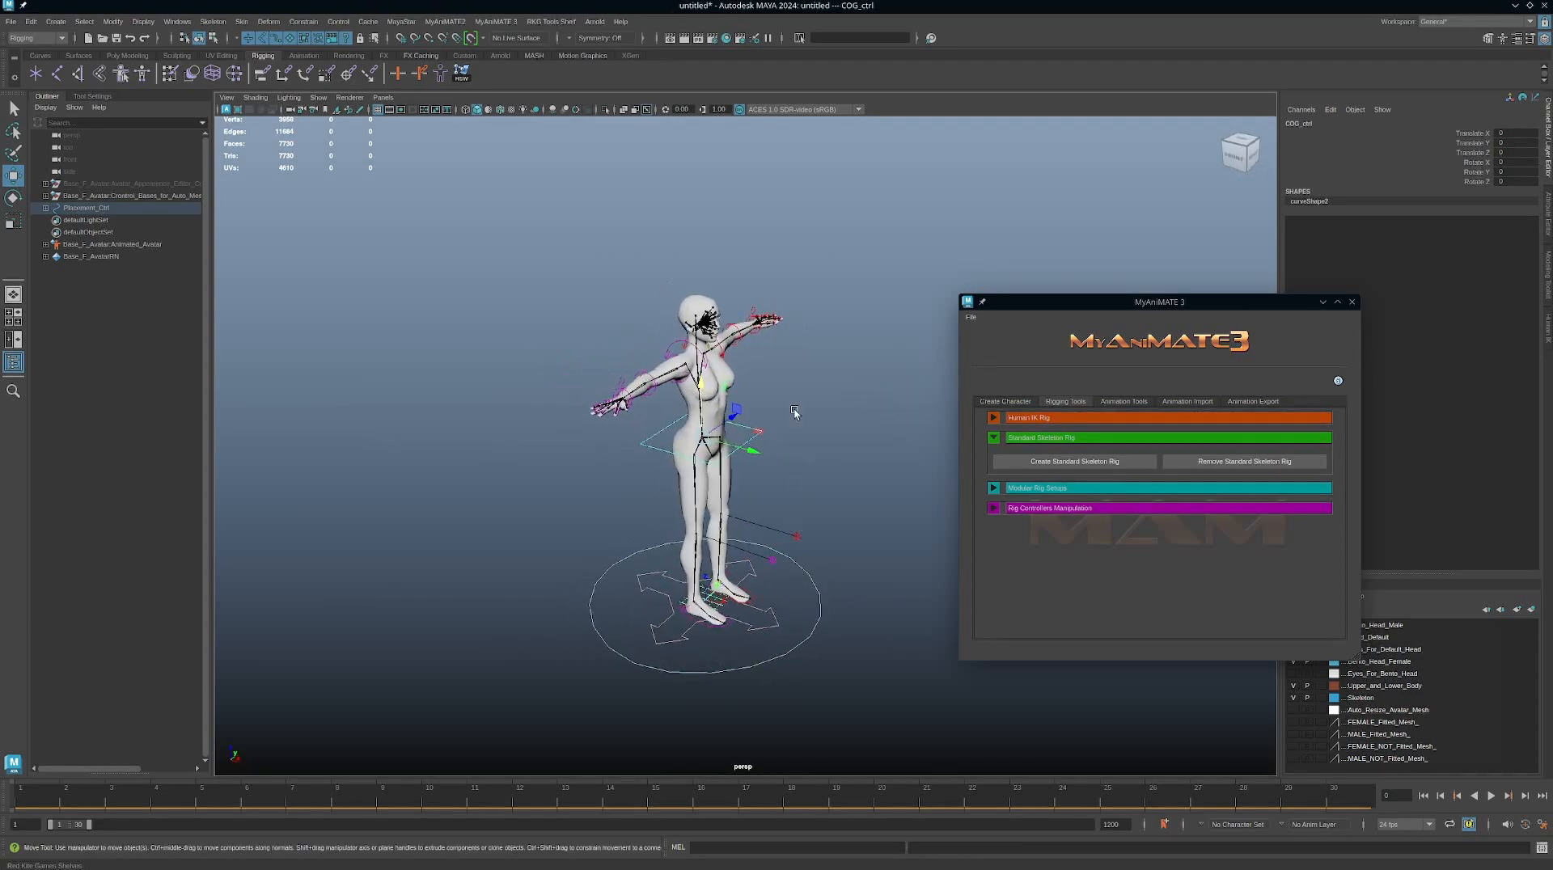
pyautogui.keyDown('alt'); pyautogui.moveTo(794, 409); pyautogui.dragTo(772, 473); pyautogui.keyUp('alt')
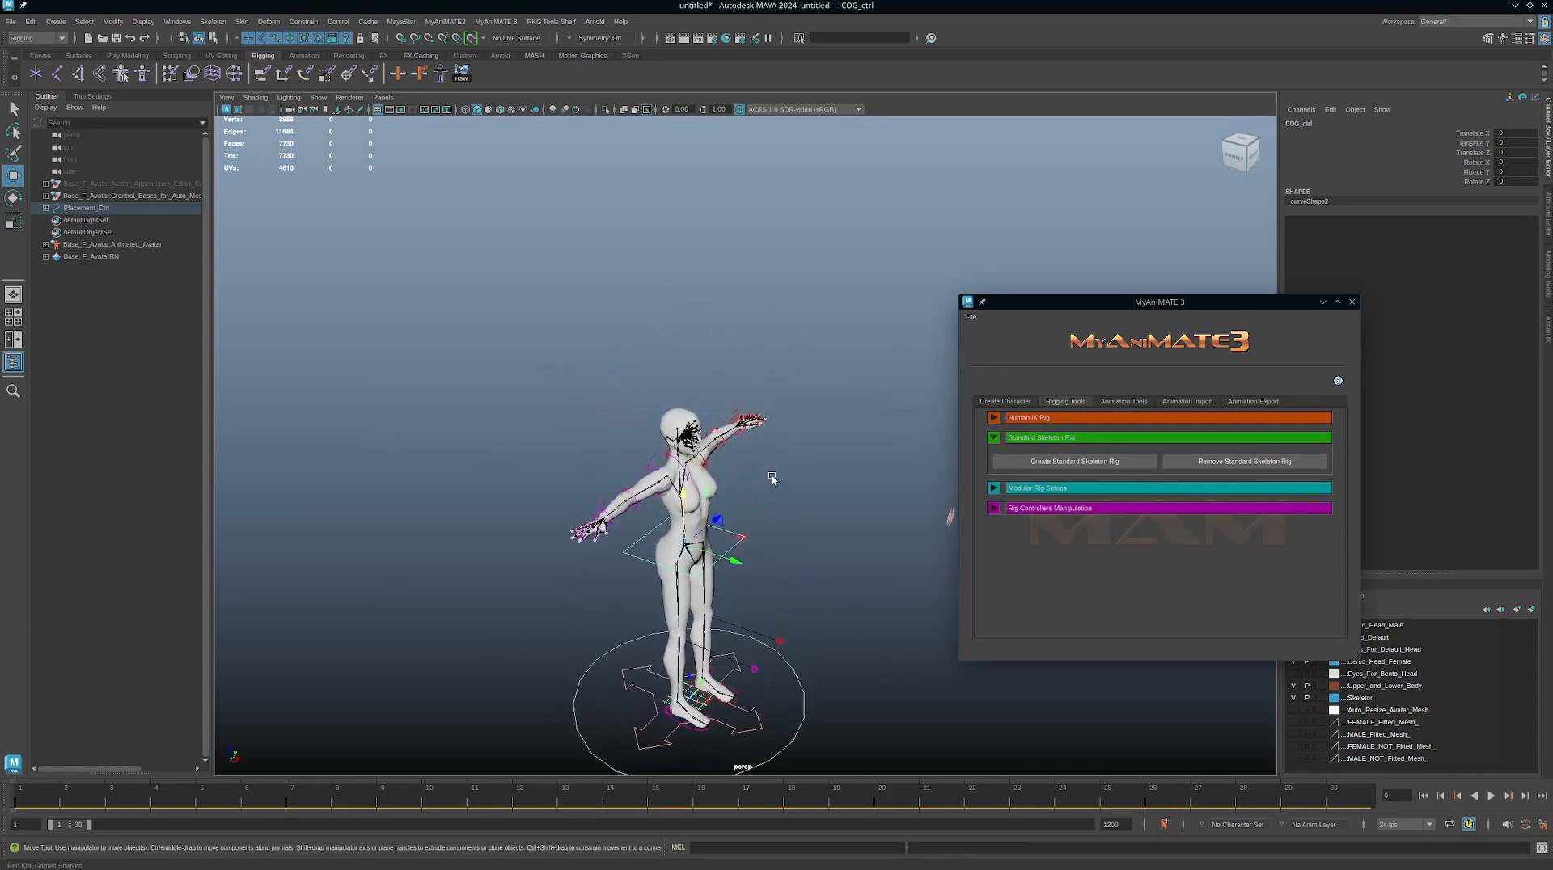
pyautogui.keyDown('alt'); pyautogui.moveTo(733, 408); pyautogui.dragTo(975, 549, button='right'); pyautogui.keyUp('alt')
pyautogui.keyDown('alt'); pyautogui.moveTo(842, 471); pyautogui.dragTo(922, 518, button='right'); pyautogui.keyUp('alt')
pyautogui.keyDown('alt'); pyautogui.moveTo(880, 466); pyautogui.dragTo(829, 459); pyautogui.keyUp('alt')
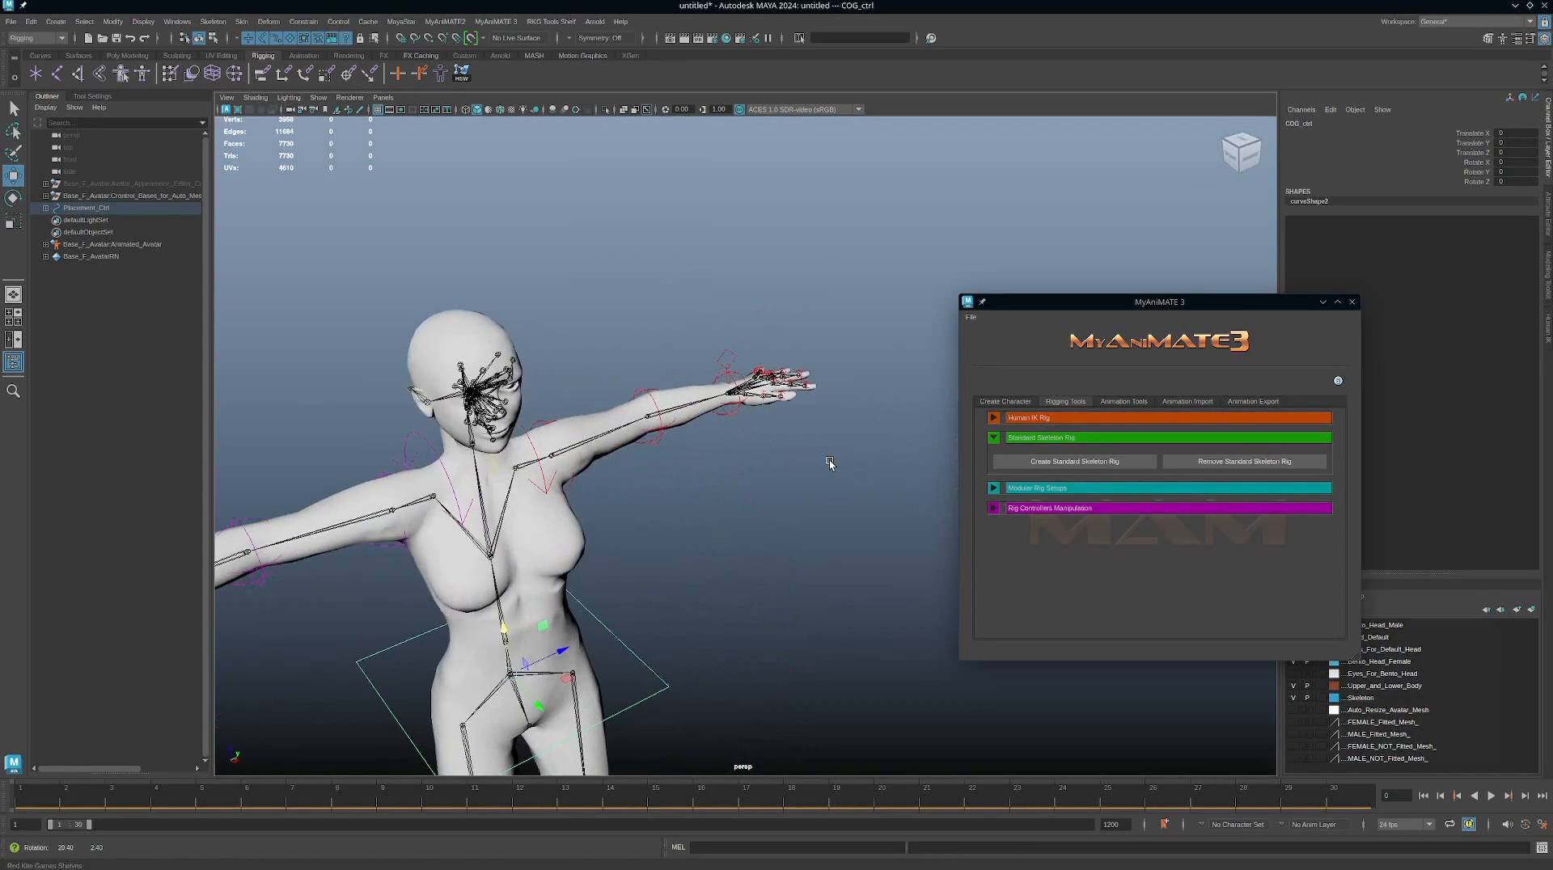
pyautogui.moveTo(715, 363); pyautogui.dragTo(715, 365)
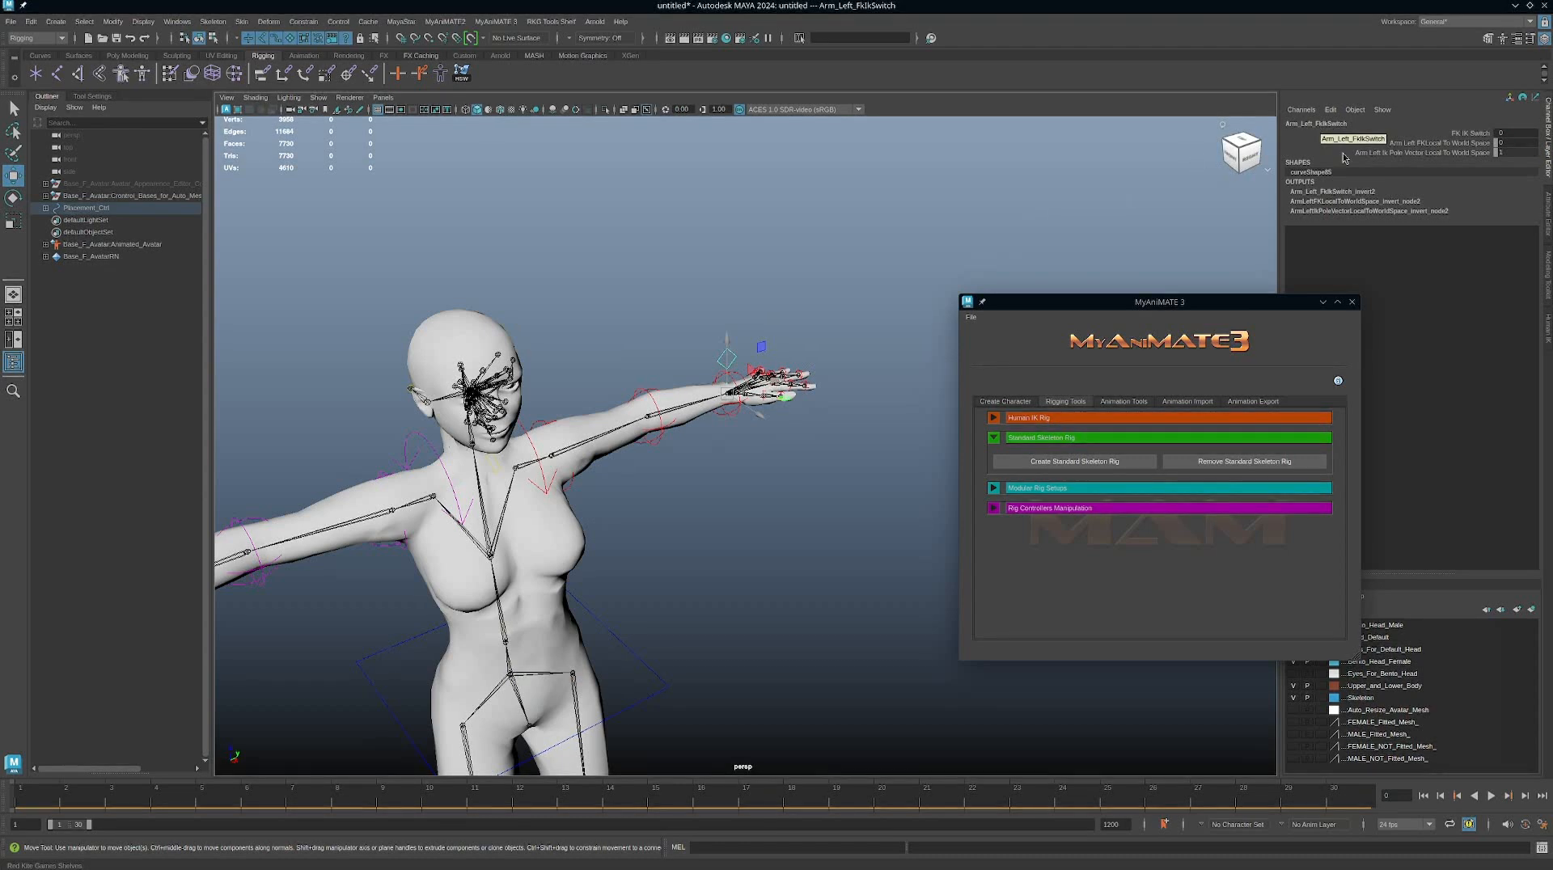
pyautogui.click(1473, 134)
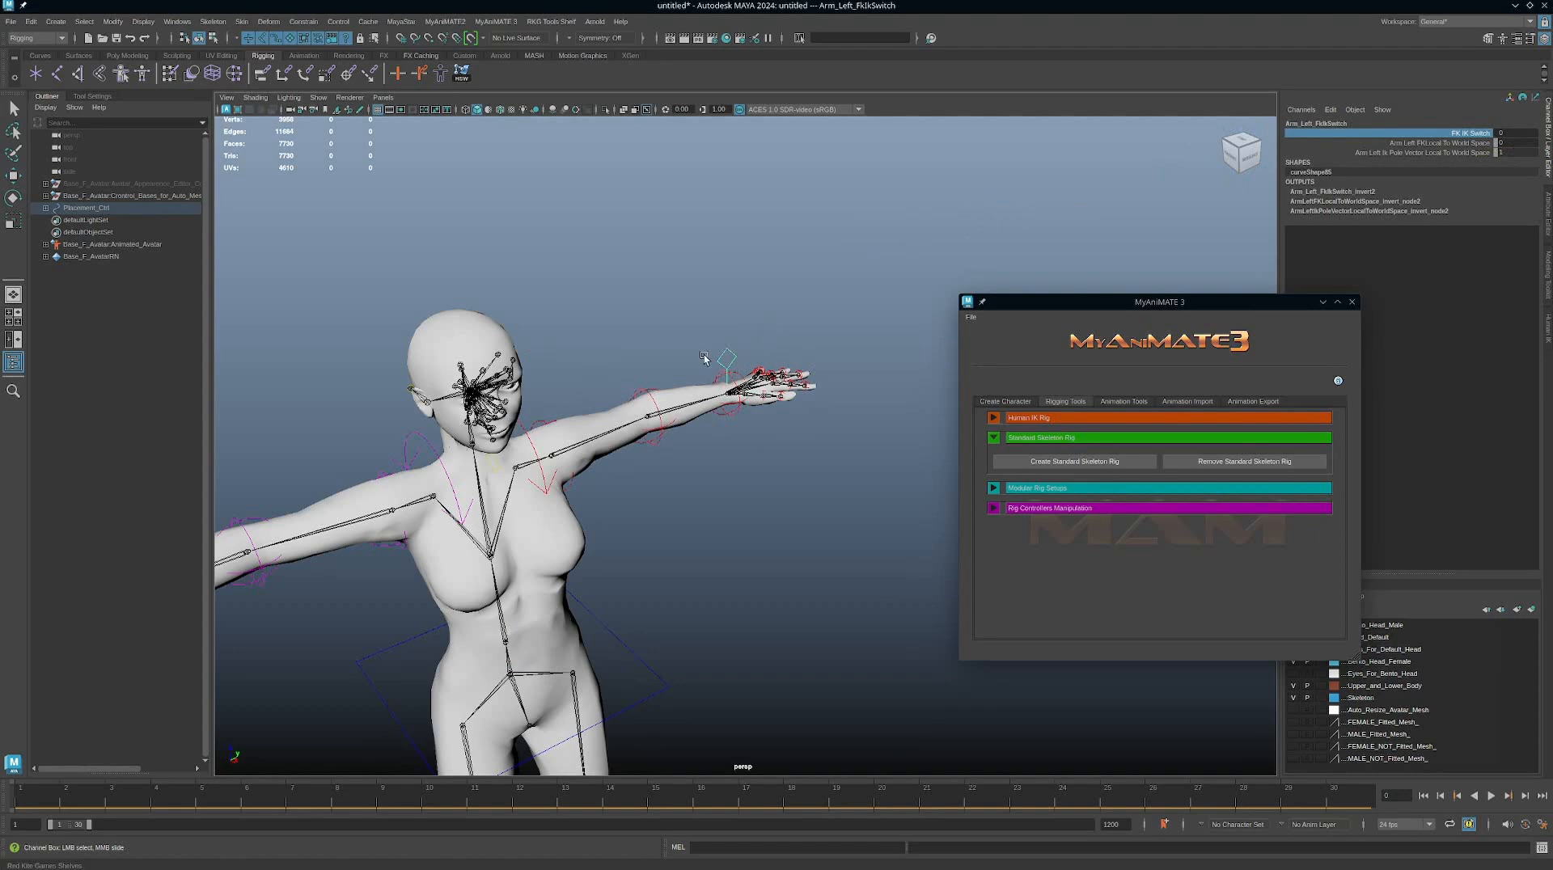
# Step: On the left hand, select the first finger's FK/IK switch control and switch that finger to IK
pyautogui.keyDown('alt'); pyautogui.moveTo(843, 338); pyautogui.dragTo(741, 338); pyautogui.keyUp('alt')
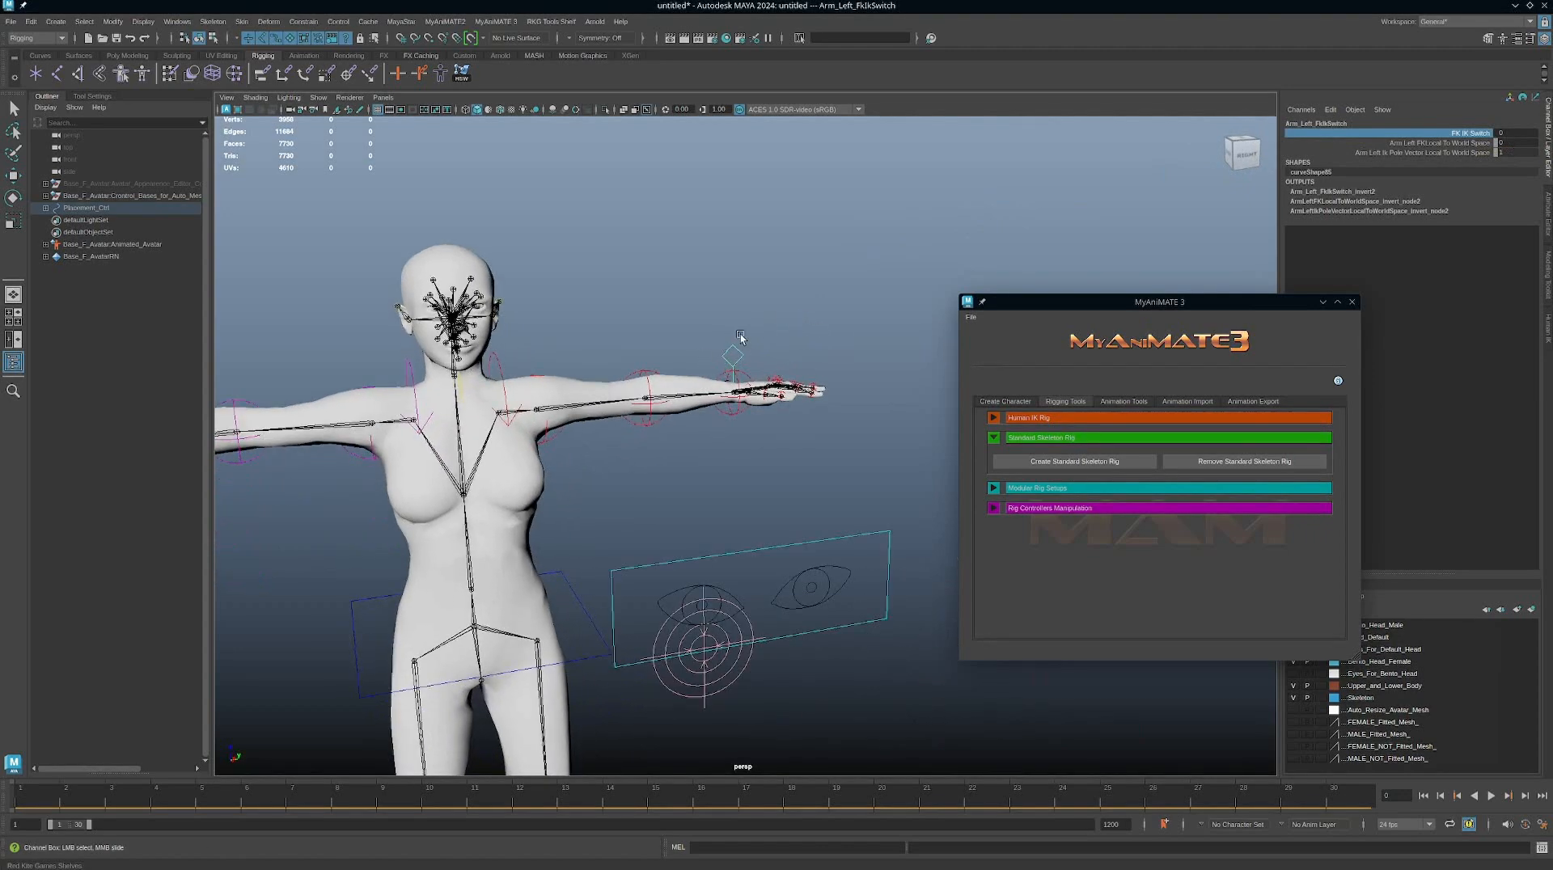
pyautogui.scroll(-4, 804, 425)
pyautogui.keyDown('alt'); pyautogui.moveTo(804, 425); pyautogui.dragTo(936, 226, button='middle'); pyautogui.keyUp('alt')
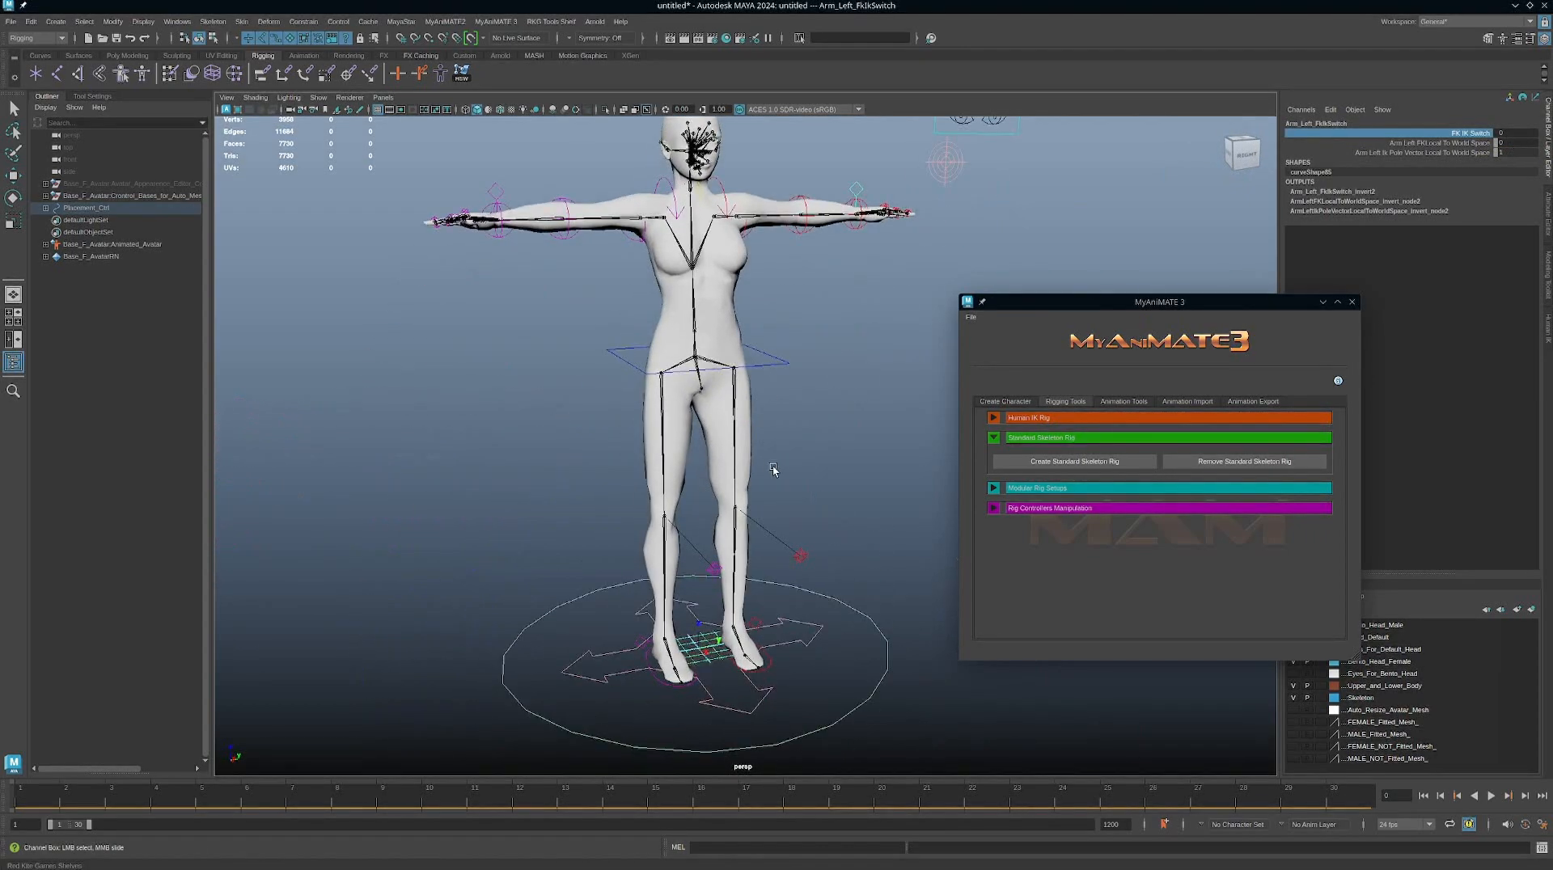
pyautogui.keyDown('alt'); pyautogui.moveTo(774, 468); pyautogui.dragTo(691, 539, button='middle'); pyautogui.keyUp('alt')
pyautogui.keyDown('alt'); pyautogui.moveTo(743, 461); pyautogui.dragTo(1351, 658, button='right'); pyautogui.keyUp('alt')
pyautogui.keyDown('alt'); pyautogui.moveTo(846, 503); pyautogui.dragTo(705, 361, button='middle'); pyautogui.keyUp('alt')
pyautogui.keyDown('alt'); pyautogui.moveTo(870, 433); pyautogui.dragTo(809, 411, button='right'); pyautogui.keyUp('alt')
pyautogui.keyDown('alt'); pyautogui.moveTo(809, 411); pyautogui.dragTo(753, 465); pyautogui.keyUp('alt')
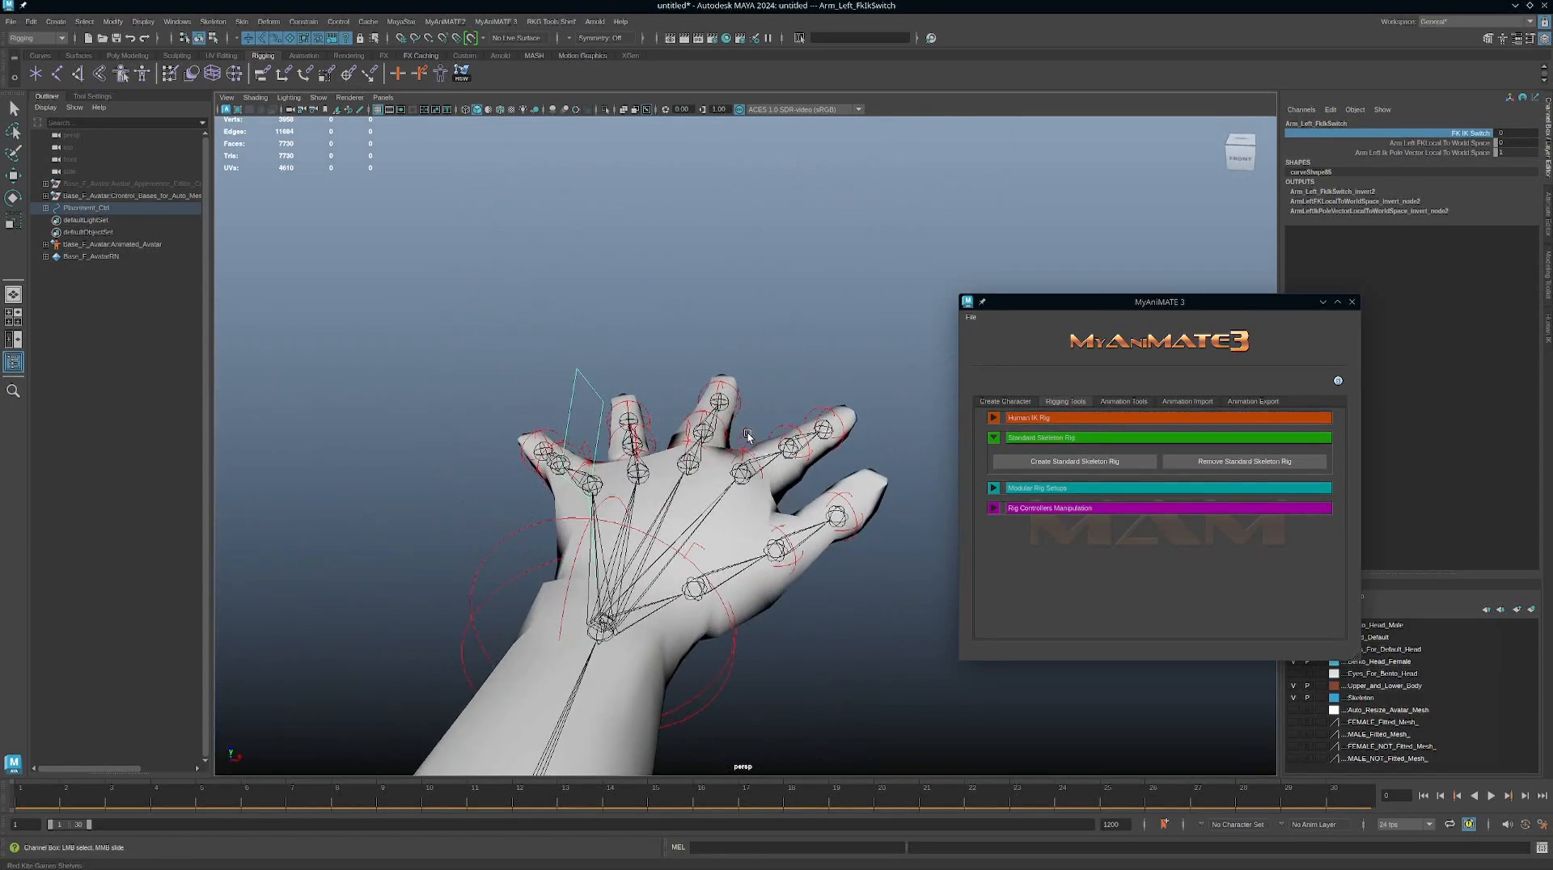
pyautogui.click(749, 437)
pyautogui.press('w')
pyautogui.click(1469, 134)
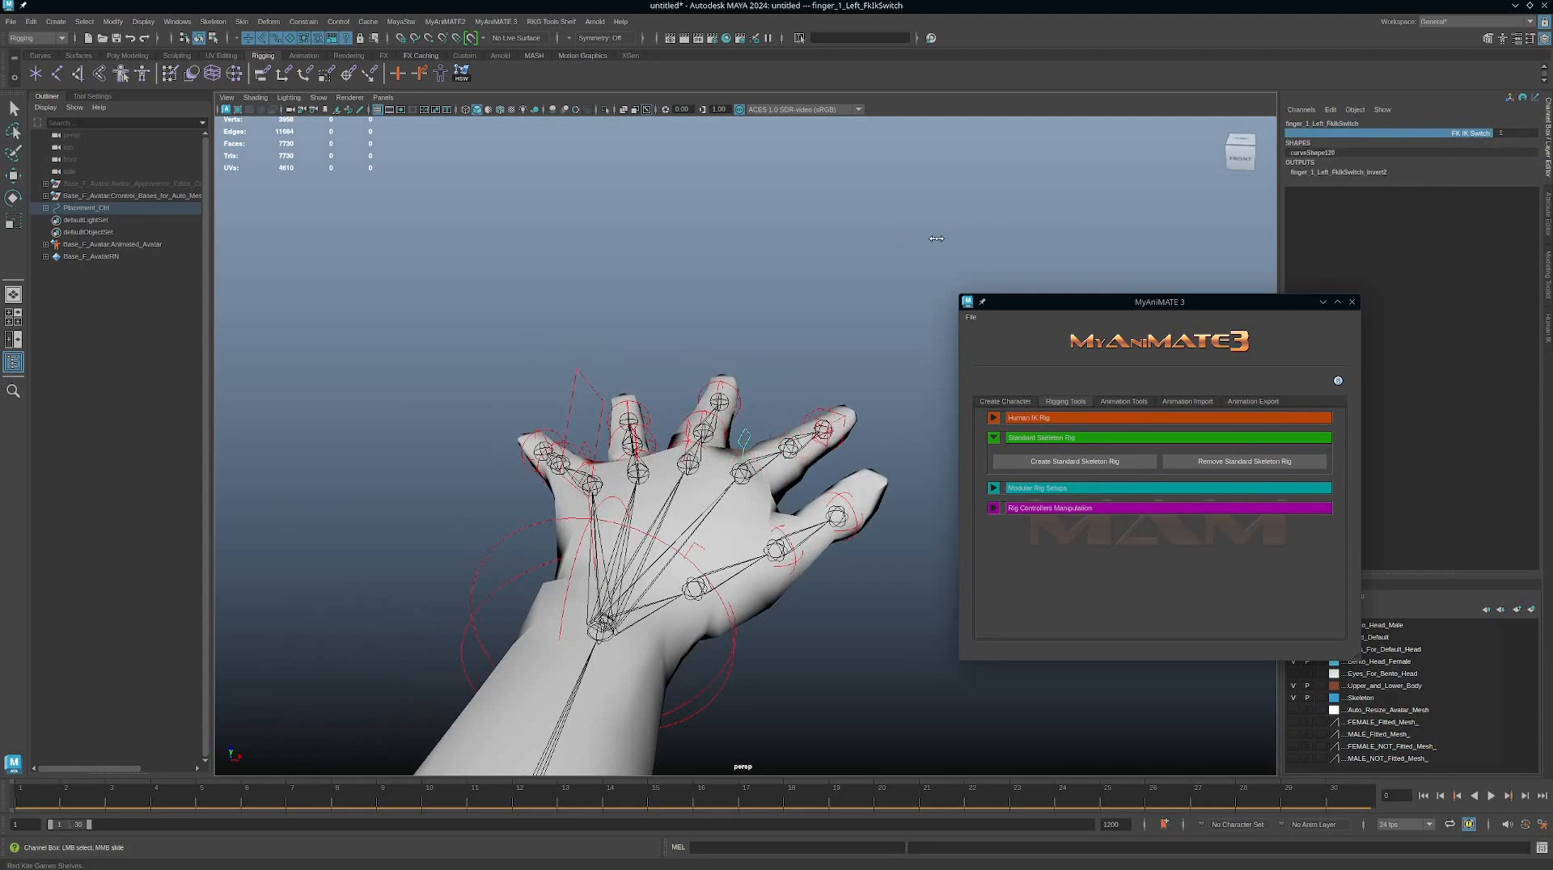
pyautogui.keyDown('alt'); pyautogui.moveTo(900, 275); pyautogui.dragTo(673, 293); pyautogui.keyUp('alt')
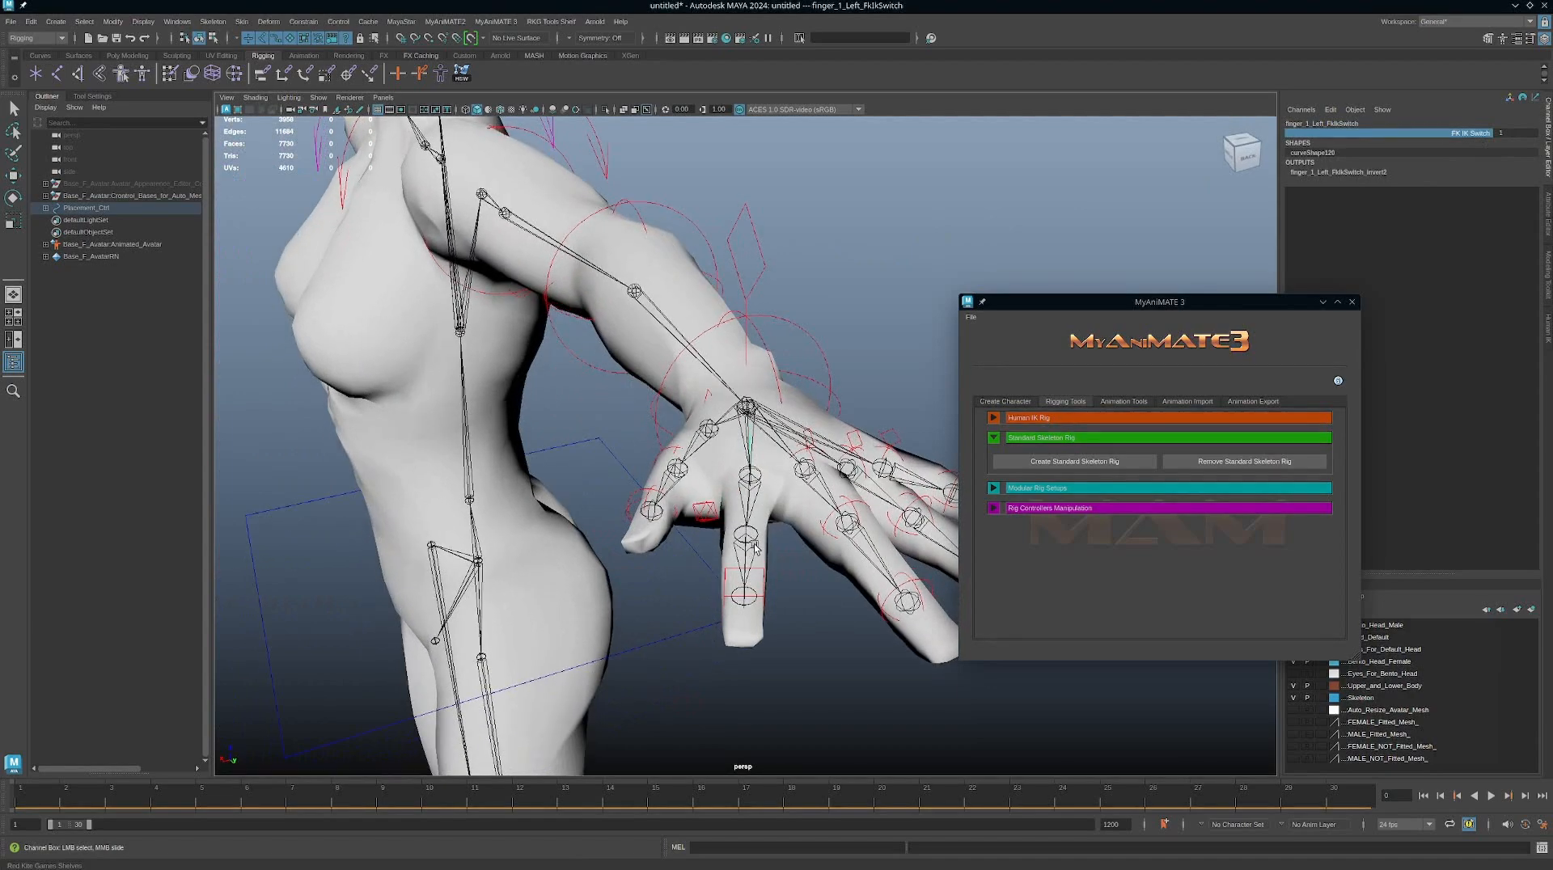
# Step: Select the placement control around the avatar's feet and remove the standard skeleton rig
pyautogui.keyDown('alt'); pyautogui.moveTo(818, 645); pyautogui.dragTo(687, 555, button='right'); pyautogui.keyUp('alt')
pyautogui.keyDown('alt'); pyautogui.moveTo(686, 555); pyautogui.dragTo(742, 568); pyautogui.keyUp('alt')
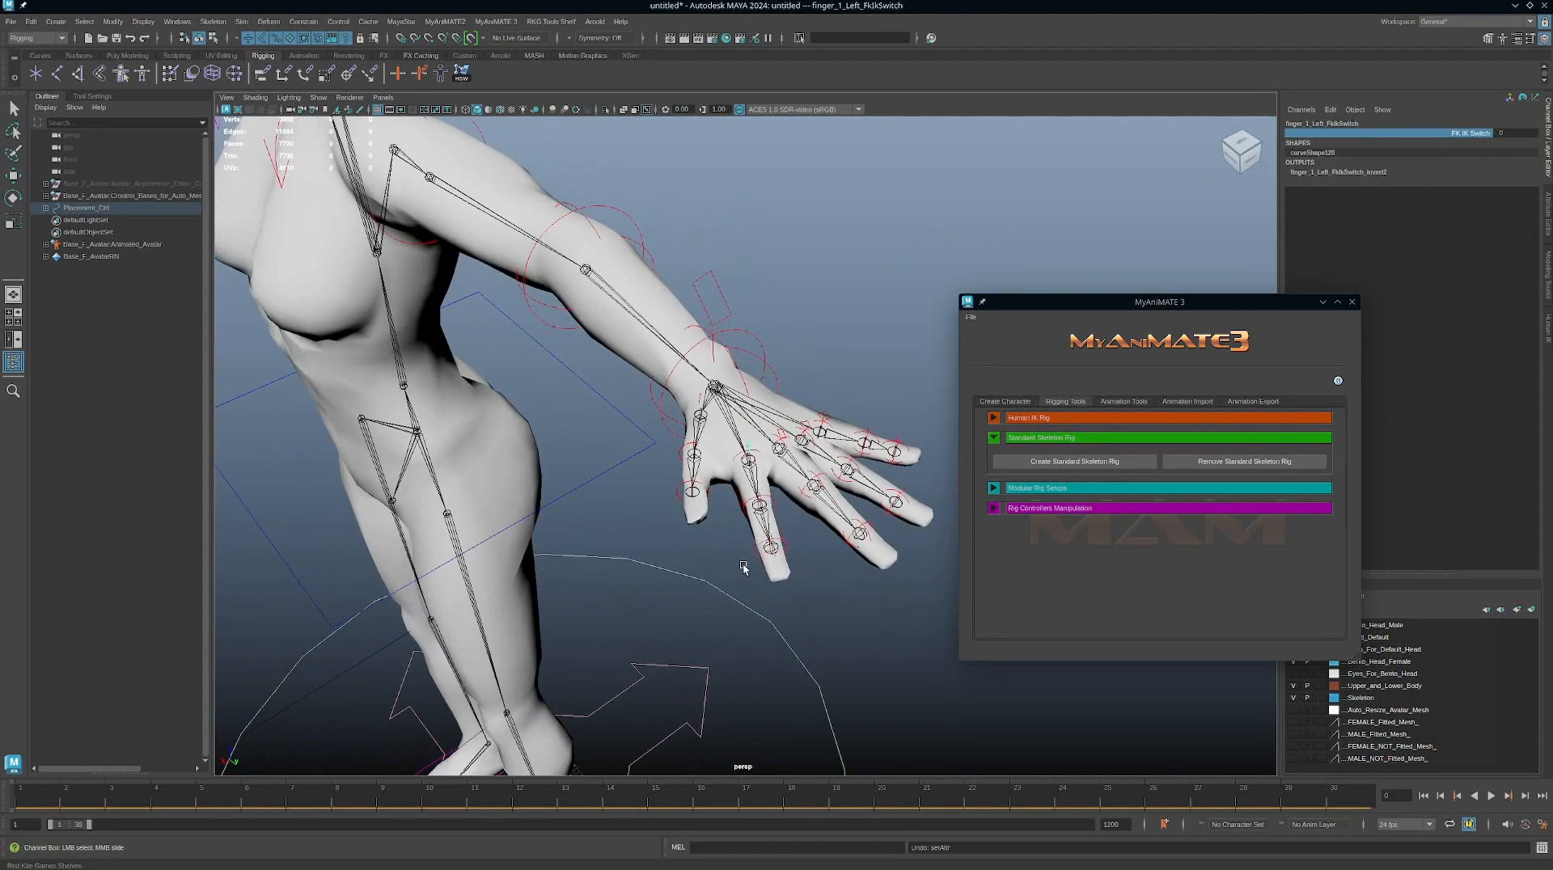
pyautogui.keyDown('alt'); pyautogui.moveTo(851, 630); pyautogui.dragTo(660, 531, button='right'); pyautogui.keyUp('alt')
pyautogui.keyDown('alt'); pyautogui.moveTo(660, 531); pyautogui.dragTo(731, 484, button='middle'); pyautogui.keyUp('alt')
pyautogui.keyDown('alt'); pyautogui.moveTo(732, 485); pyautogui.dragTo(805, 462); pyautogui.keyUp('alt')
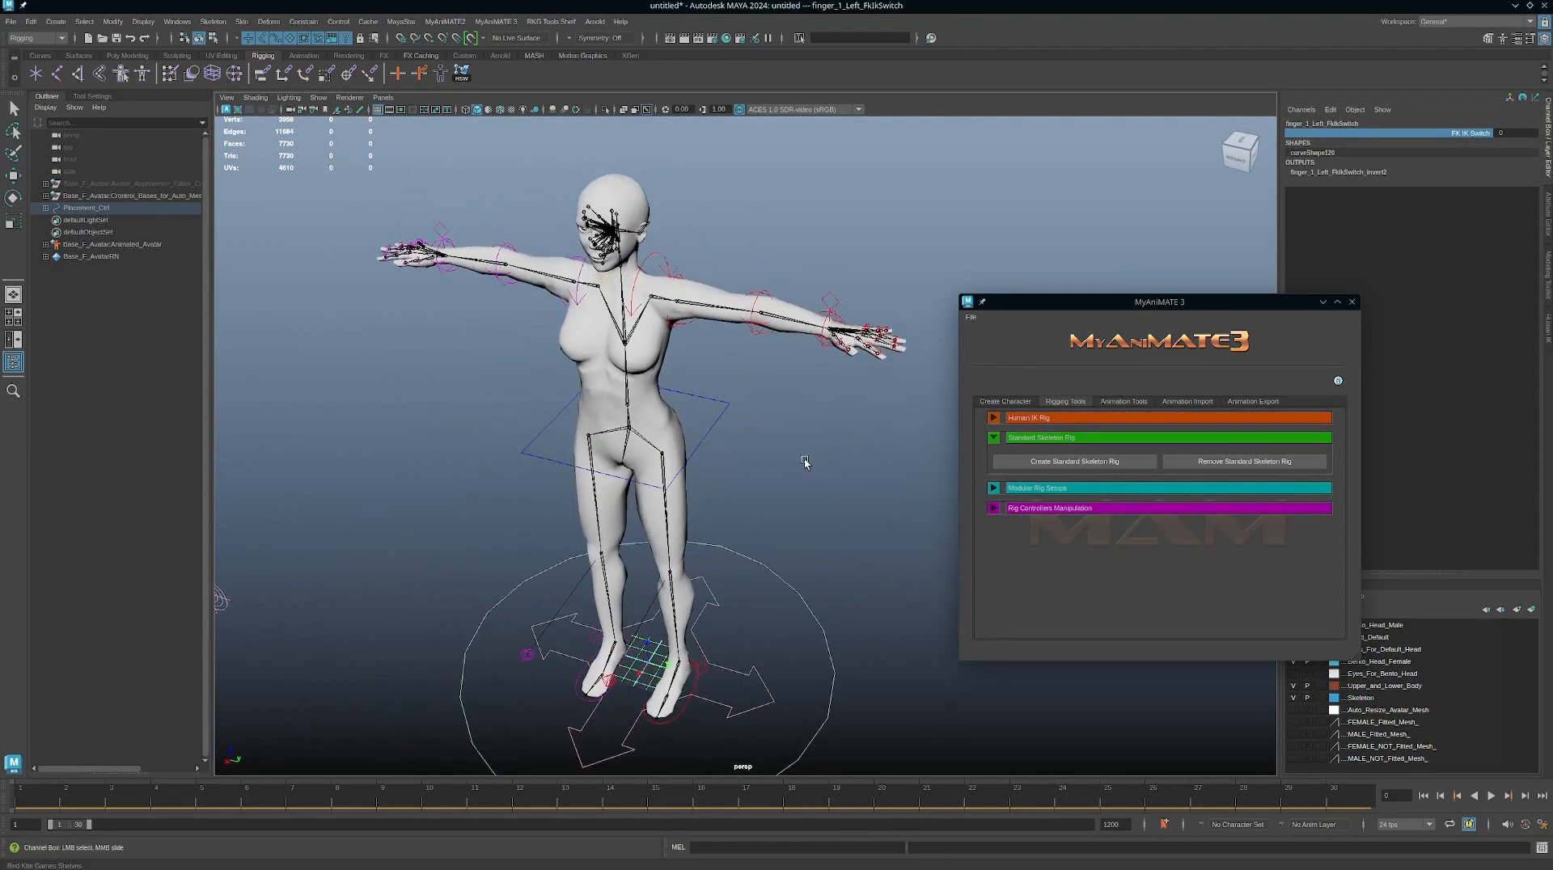
pyautogui.click(832, 670)
pyautogui.press('w')
pyautogui.keyDown('alt'); pyautogui.moveTo(908, 381); pyautogui.dragTo(889, 419); pyautogui.keyUp('alt')
pyautogui.click(1212, 462)
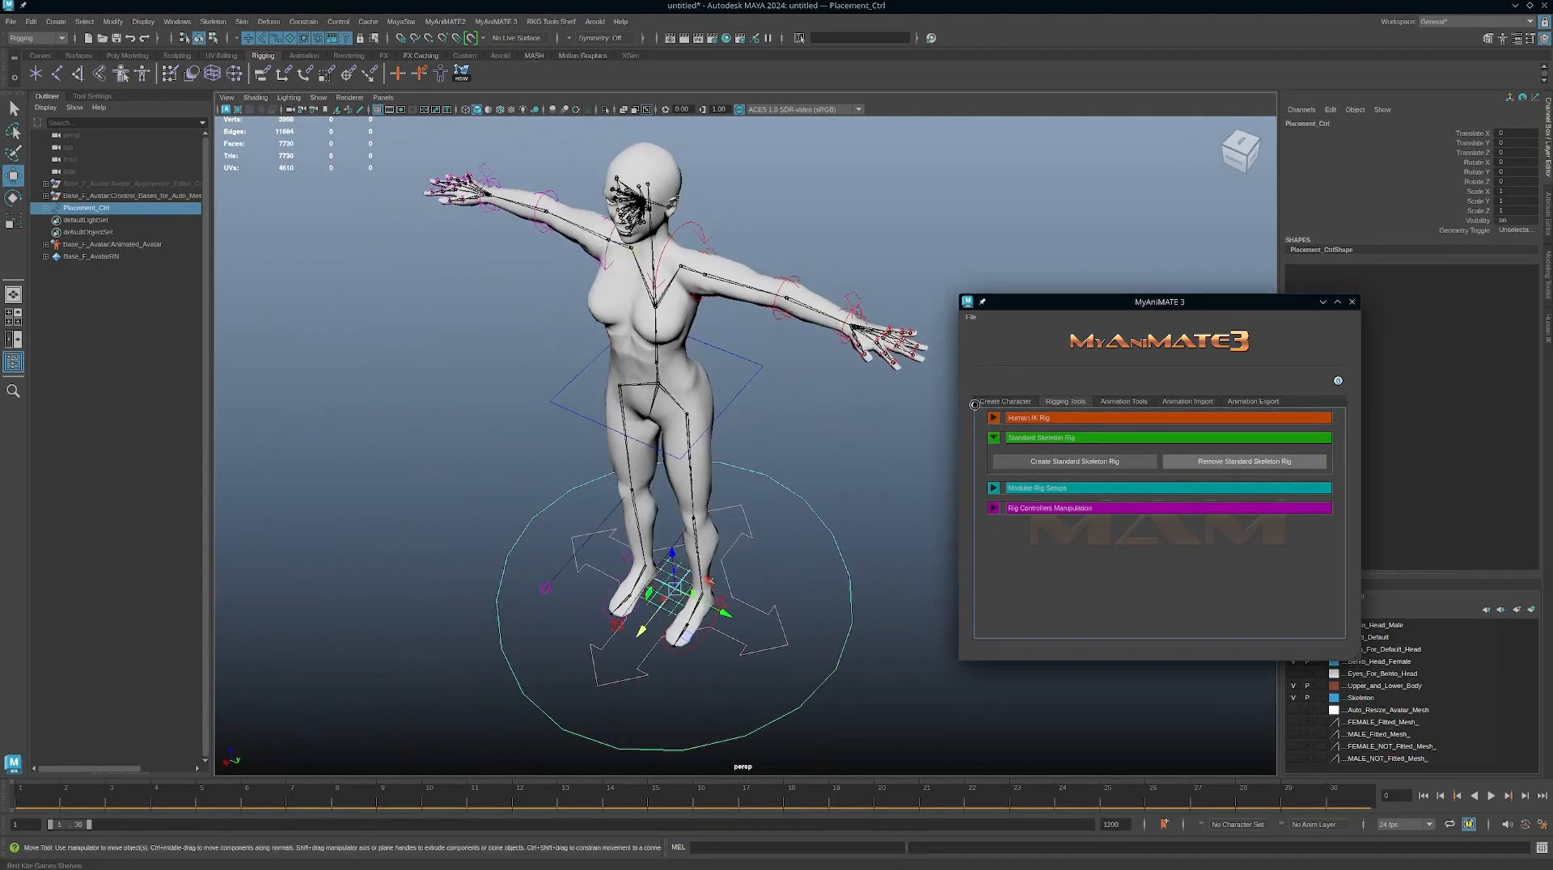
# Step: On the left hand, select the second joints of the index, middle, ring and pinky fingers together
pyautogui.keyDown('alt'); pyautogui.moveTo(805, 332); pyautogui.dragTo(719, 398, button='middle'); pyautogui.keyUp('alt')
pyautogui.keyDown('alt'); pyautogui.moveTo(719, 398); pyautogui.dragTo(874, 406, button='right'); pyautogui.keyUp('alt')
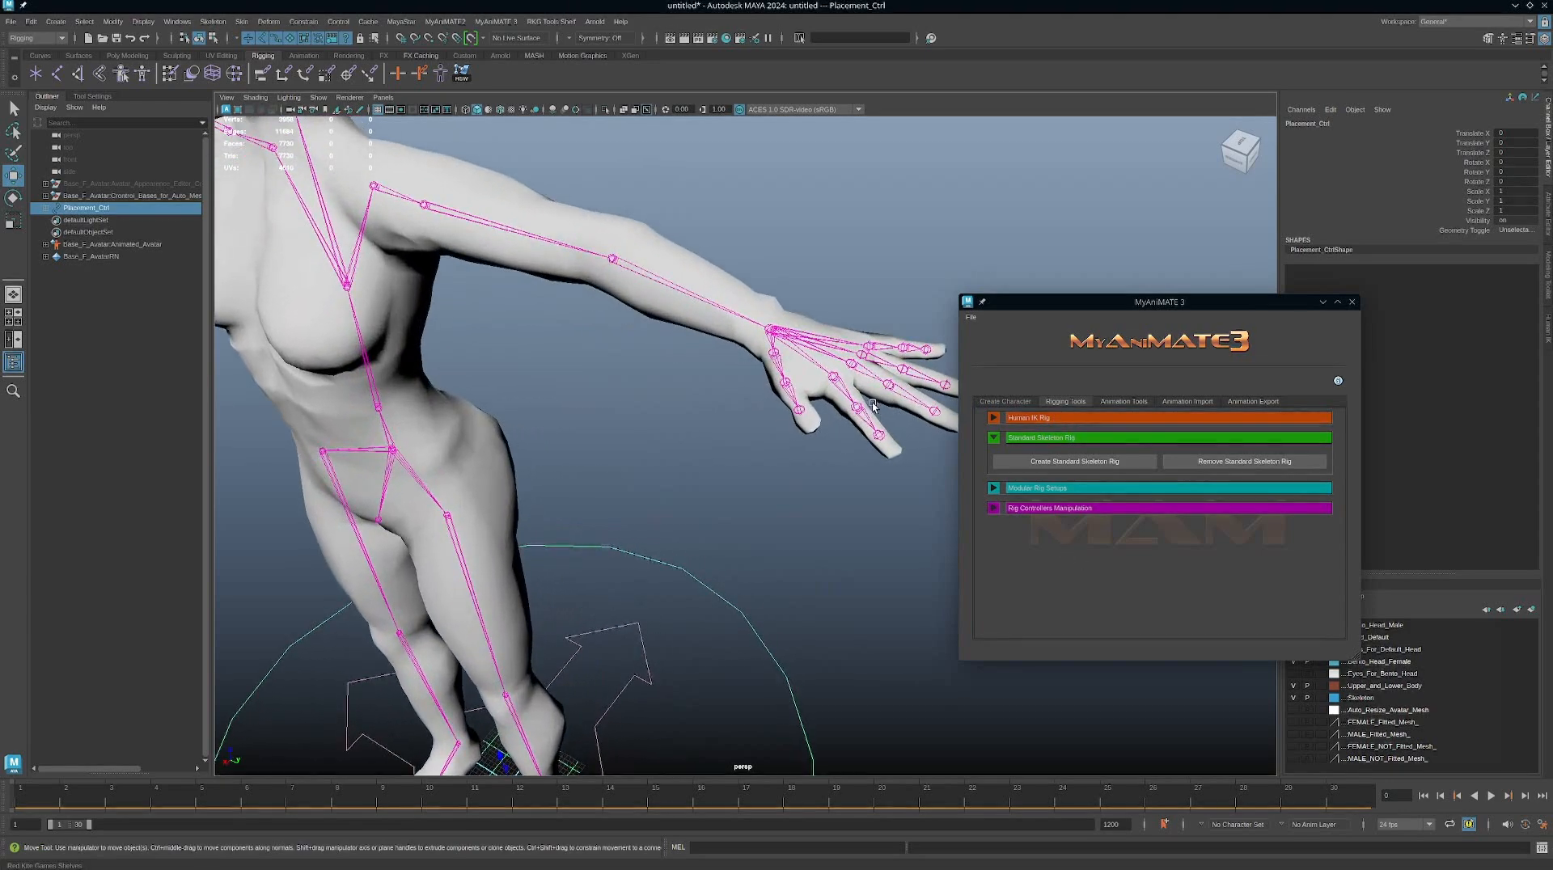
pyautogui.click(836, 380)
pyautogui.press('q')
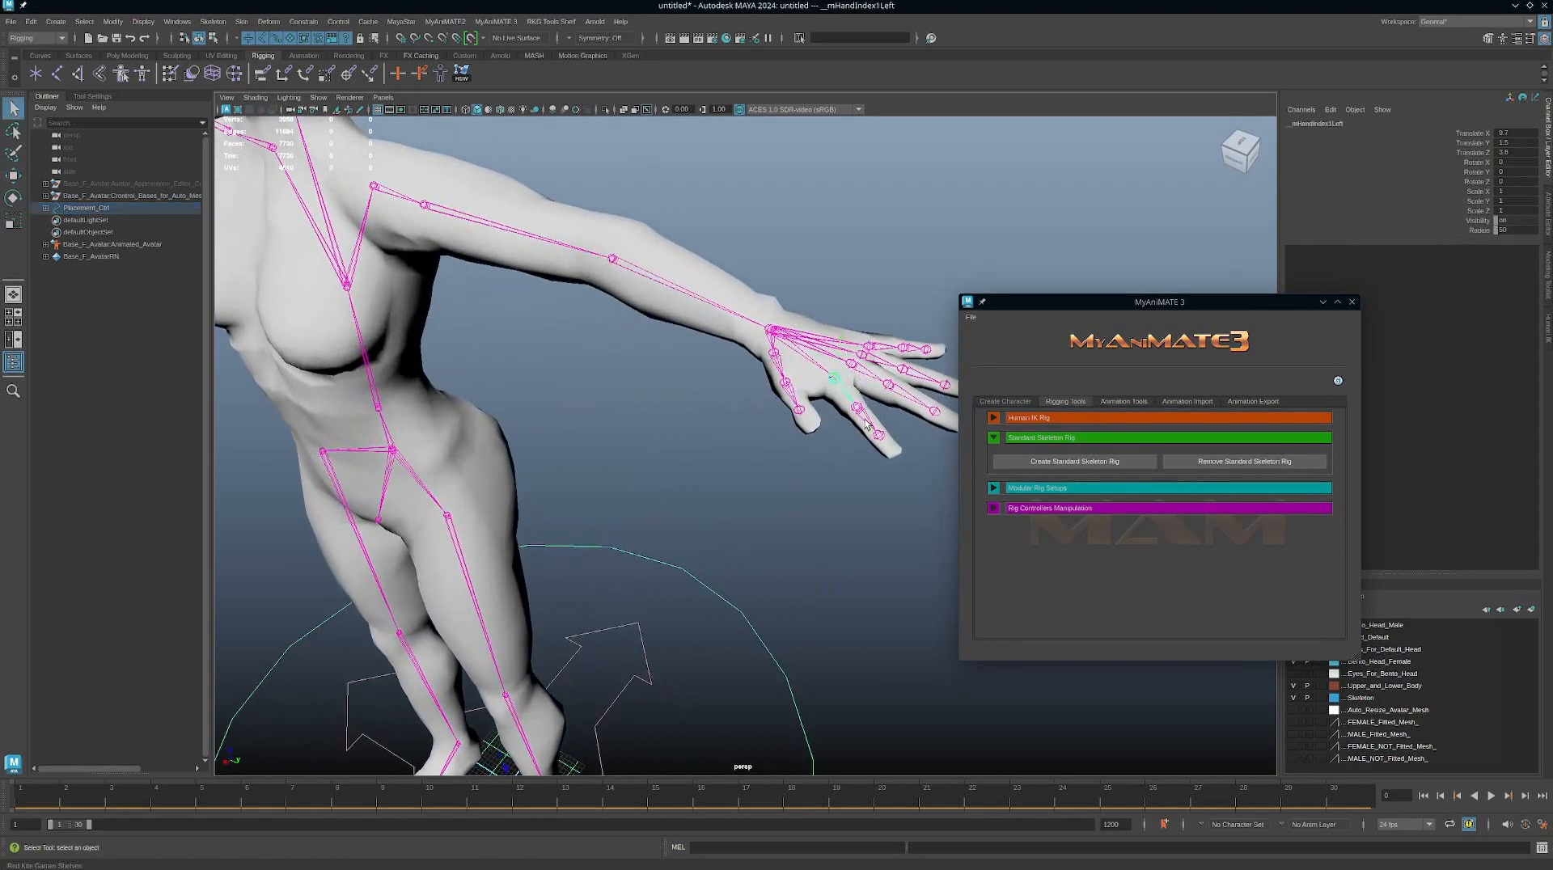
pyautogui.click(866, 422)
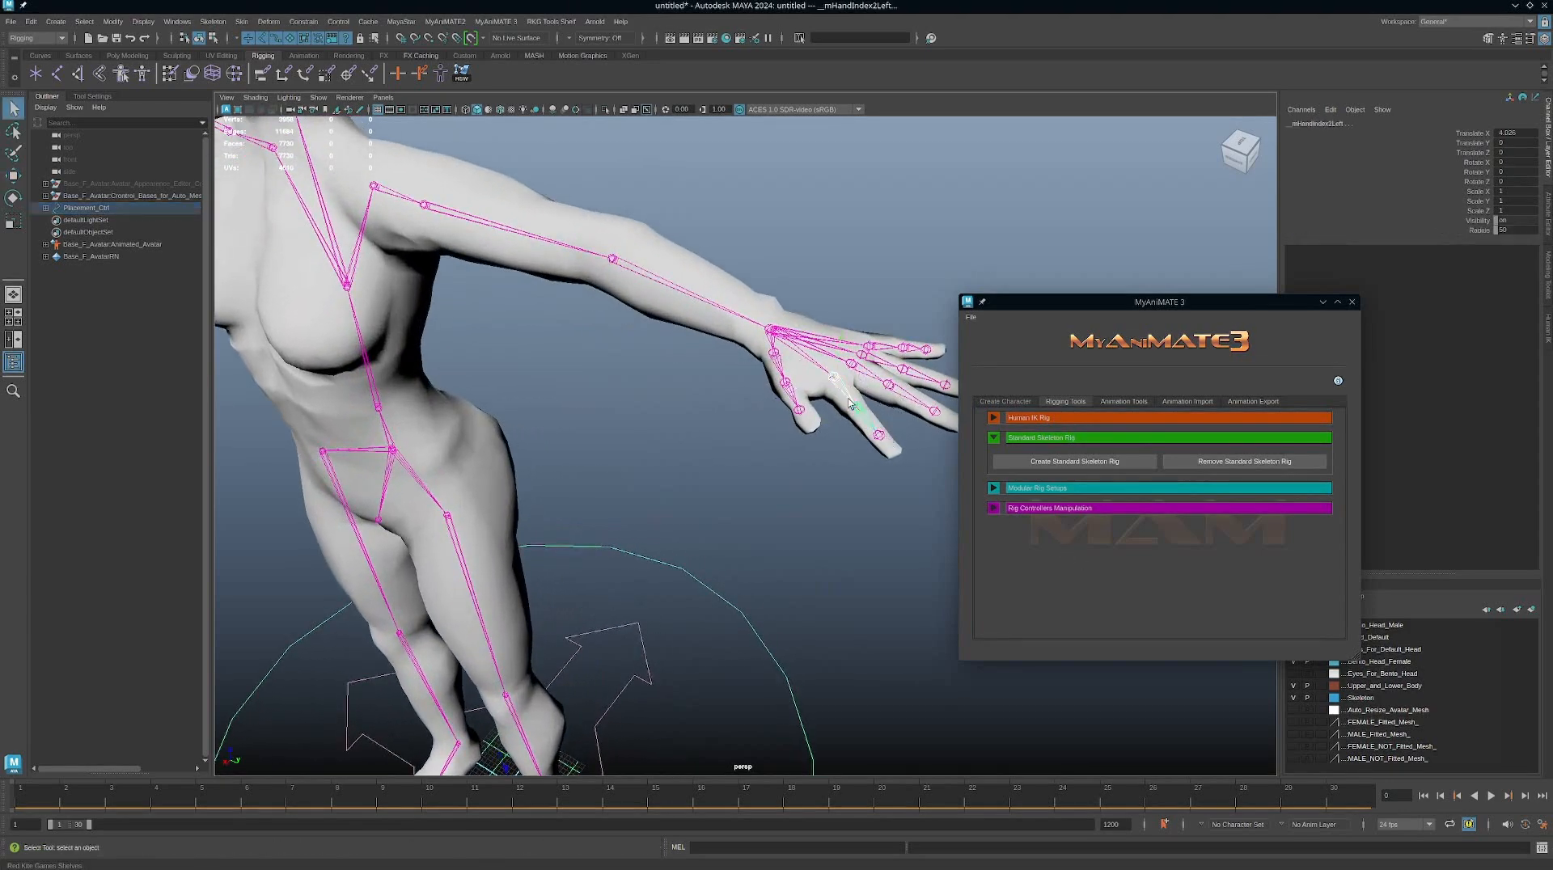
pyautogui.click(875, 382)
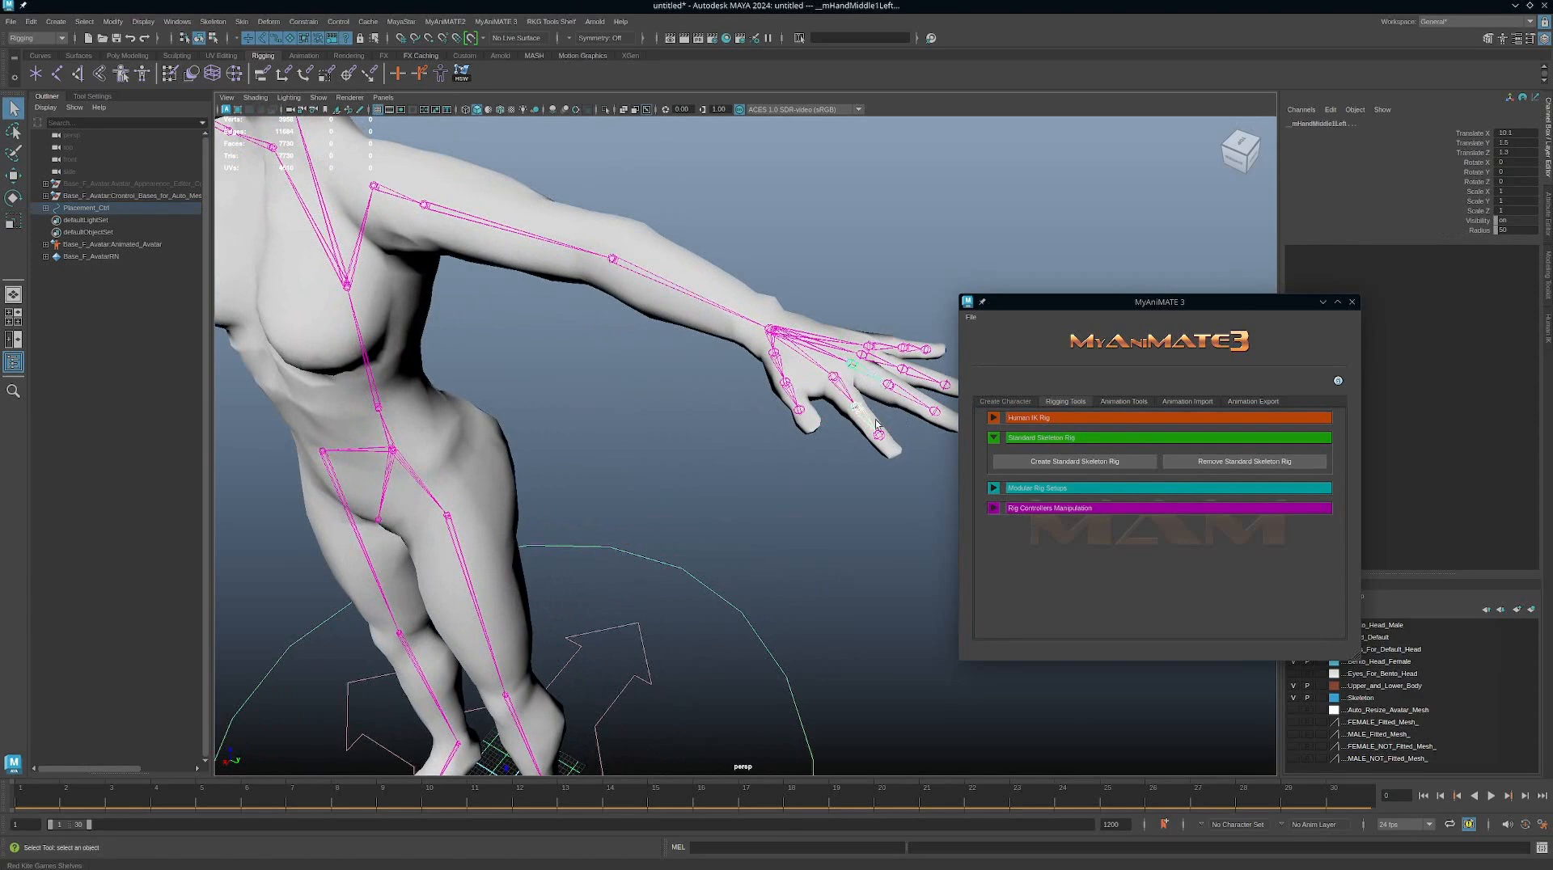
pyautogui.keyDown('shift'); pyautogui.click(913, 397); pyautogui.keyUp('shift')
pyautogui.keyDown('shift'); pyautogui.click(921, 375); pyautogui.keyUp('shift')
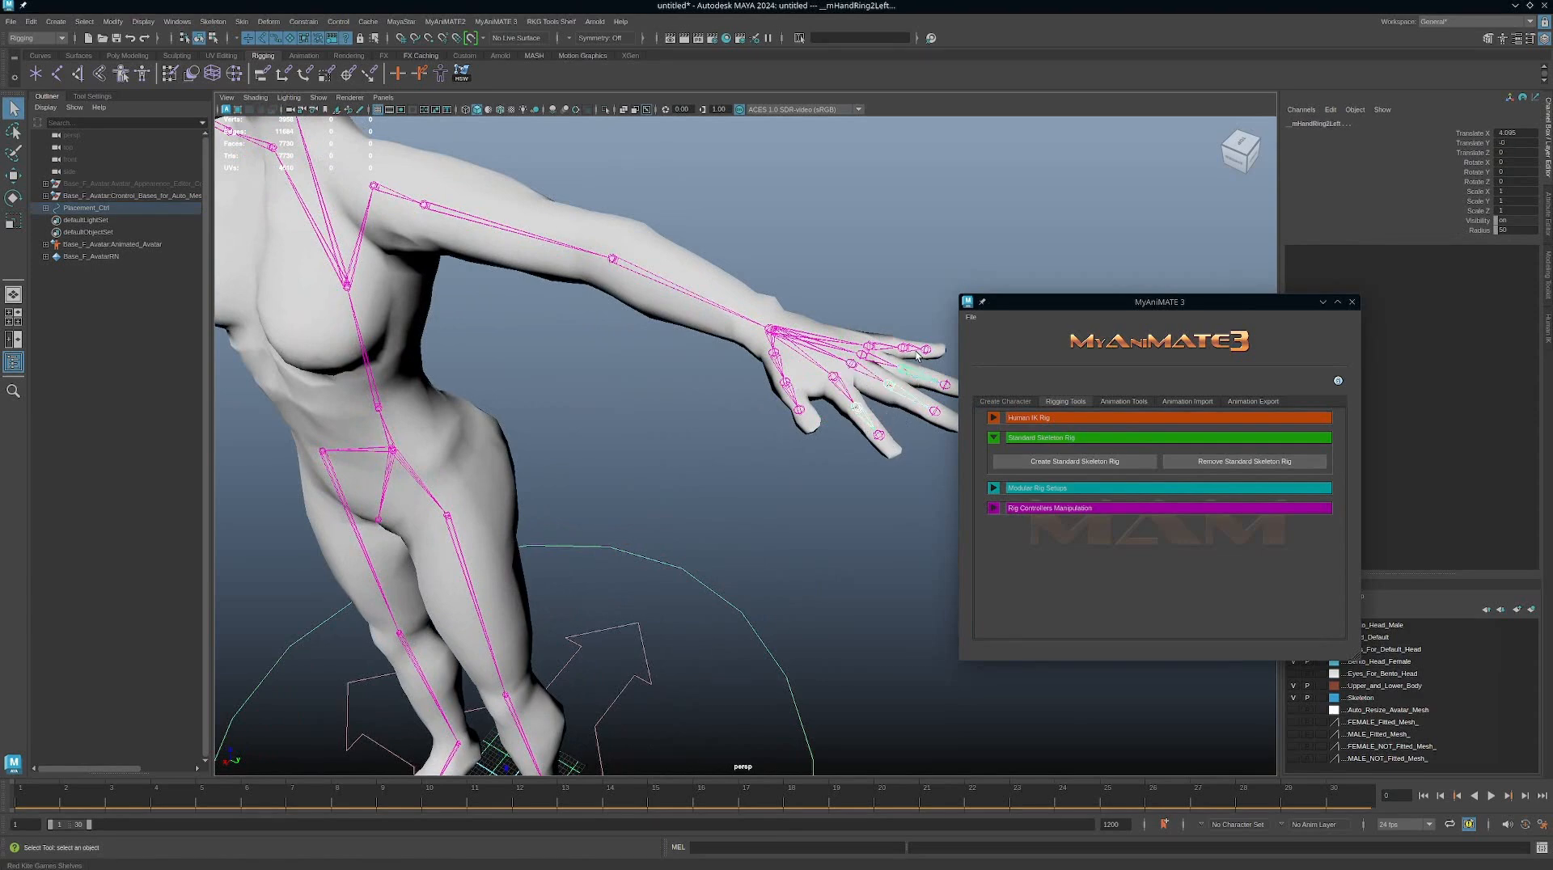
pyautogui.keyDown('shift'); pyautogui.click(916, 351); pyautogui.keyUp('shift')
# Step: Add the second joints of the right hand's index, middle, ring and pinky fingers to the selection
pyautogui.scroll(-4, 671, 352)
pyautogui.keyDown('alt'); pyautogui.moveTo(672, 352); pyautogui.dragTo(1059, 524, button='middle'); pyautogui.keyUp('alt')
pyautogui.keyDown('alt'); pyautogui.moveTo(797, 458); pyautogui.dragTo(1100, 457); pyautogui.keyUp('alt')
pyautogui.keyDown('alt'); pyautogui.moveTo(599, 356); pyautogui.dragTo(746, 314, button='middle'); pyautogui.keyUp('alt')
pyautogui.scroll(3, 732, 459)
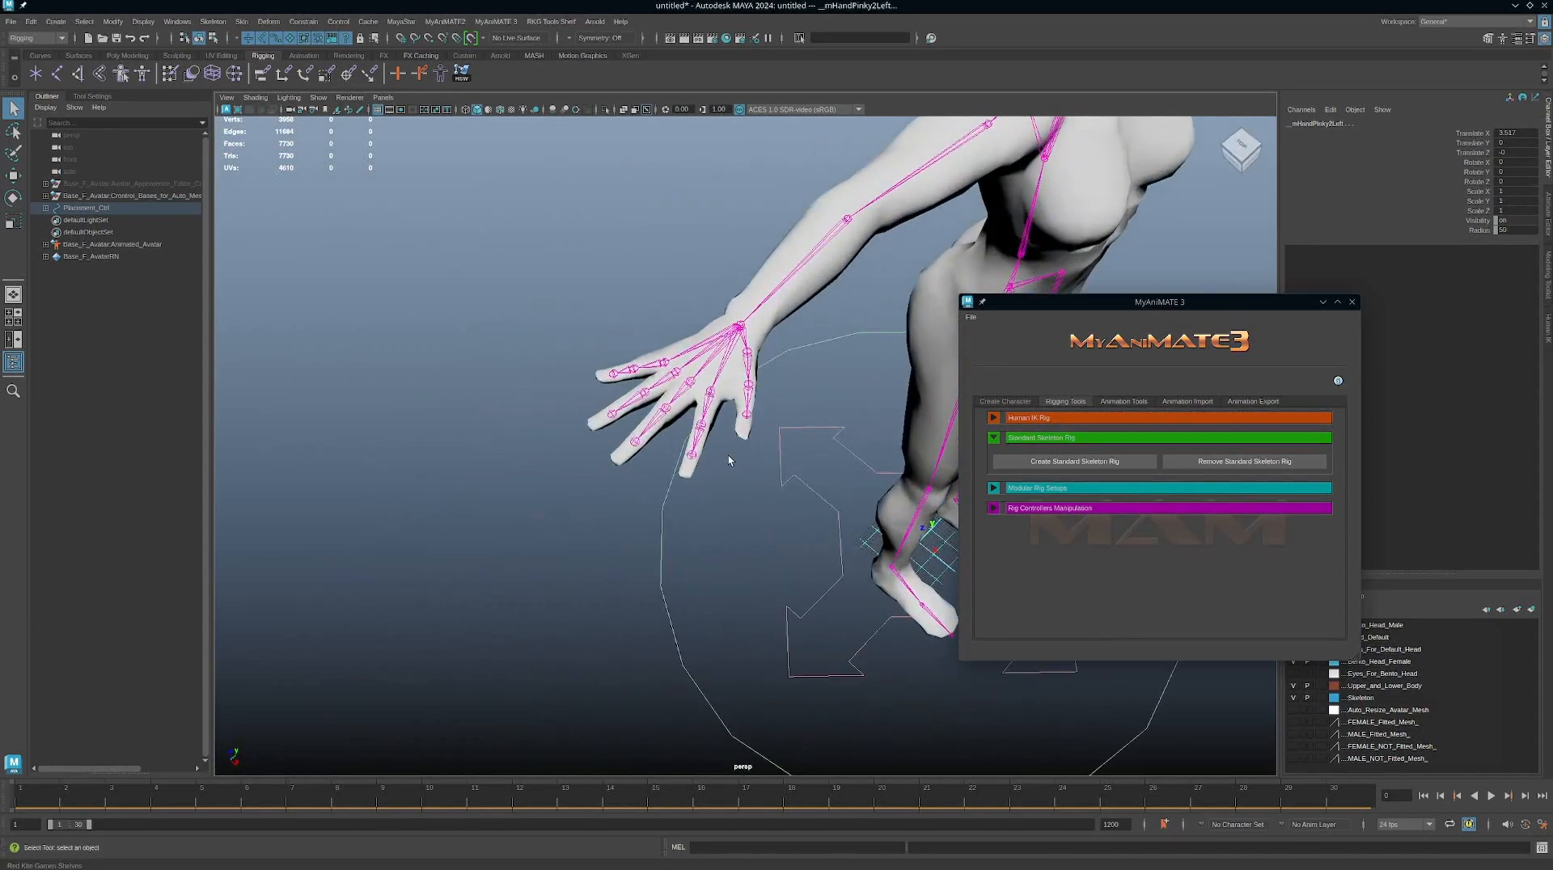
pyautogui.click(699, 437)
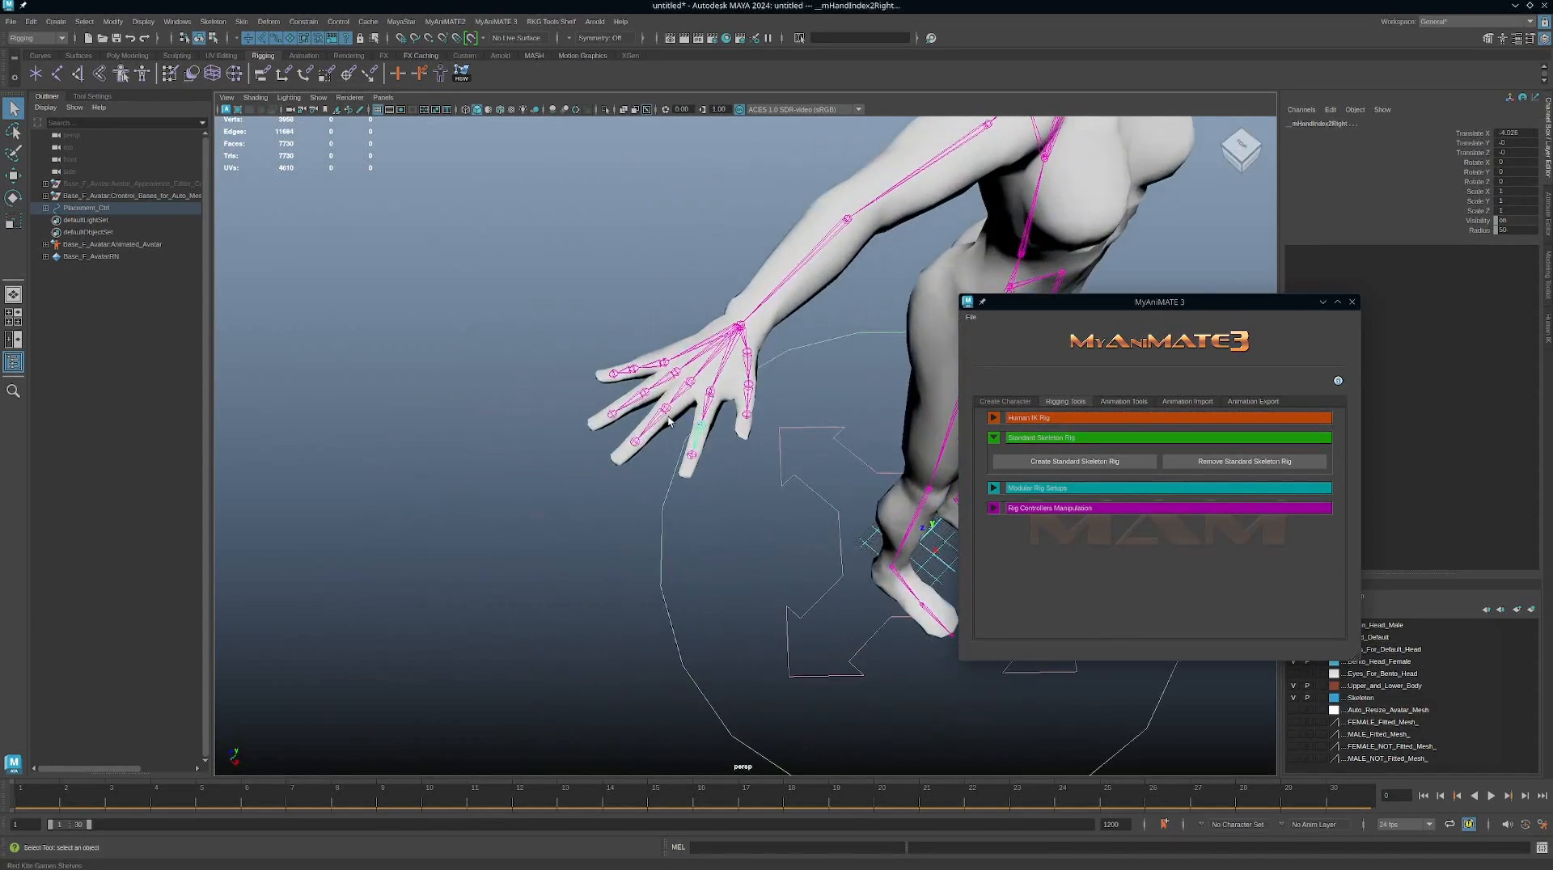
pyautogui.click(630, 397)
pyautogui.click(624, 376)
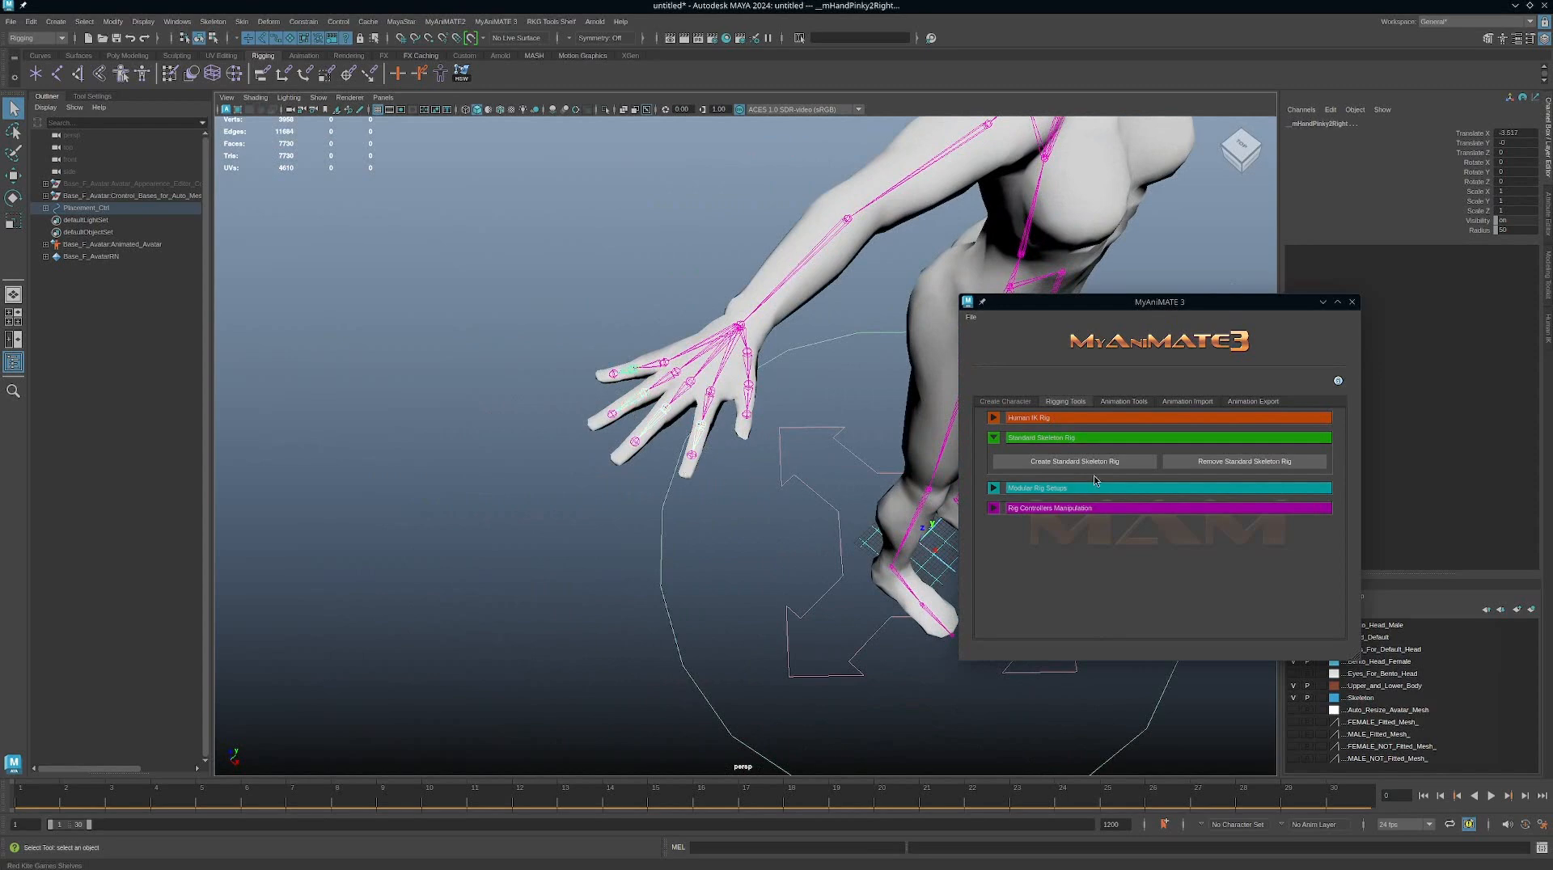
# Step: Rotate the selected finger joints on both hands about -12.4 degrees in Z to set their bend direction
pyautogui.keyDown('alt'); pyautogui.moveTo(865, 438); pyautogui.dragTo(751, 445, button='right'); pyautogui.keyUp('alt')
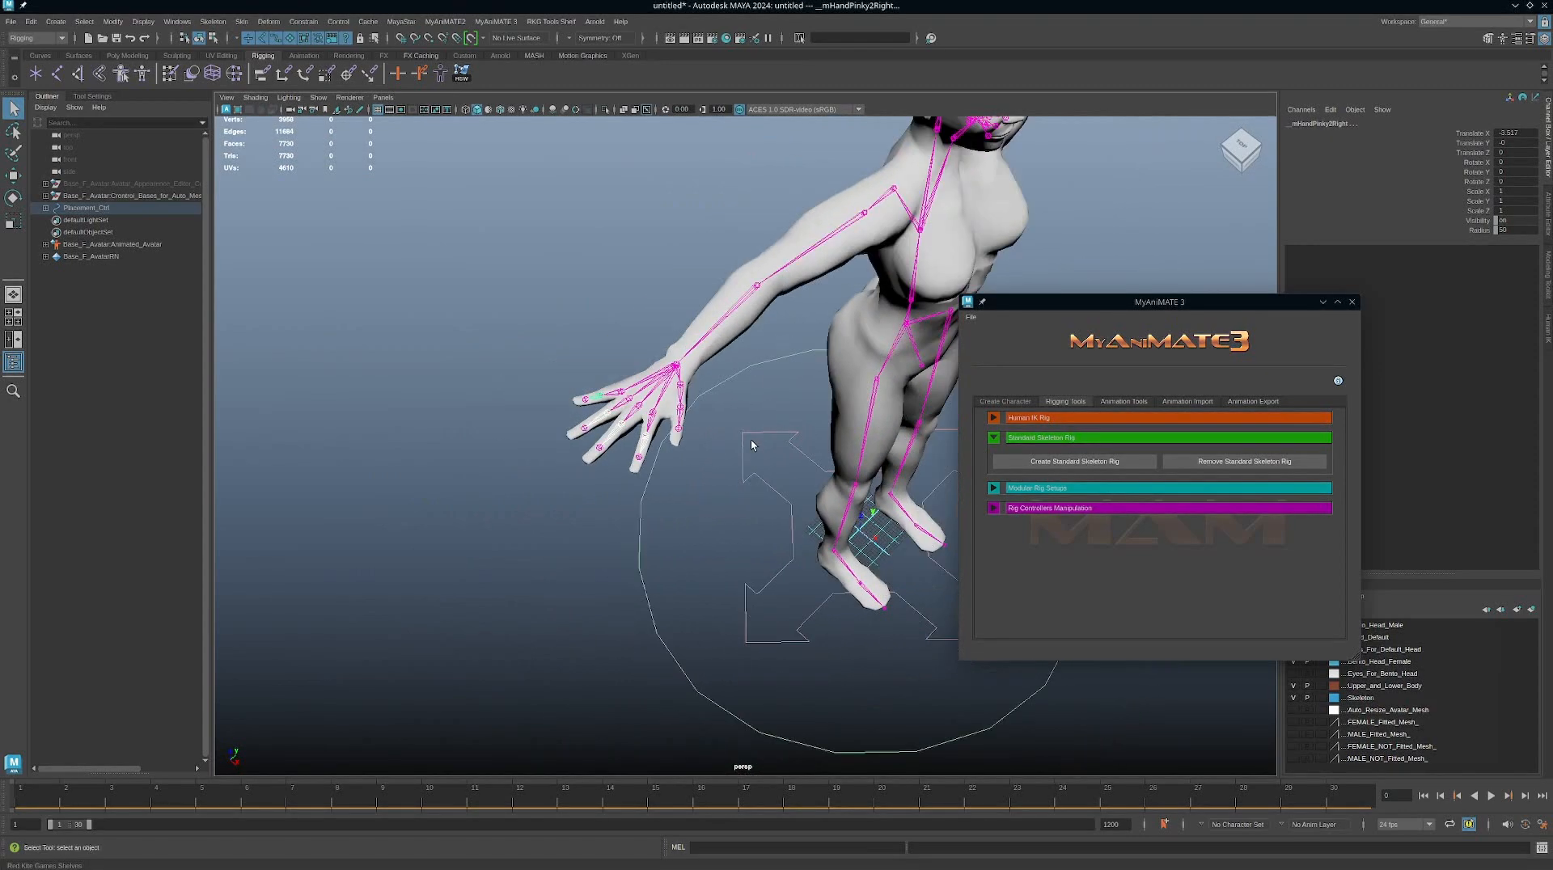
pyautogui.press('e')
pyautogui.moveTo(623, 368); pyautogui.dragTo(610, 368)
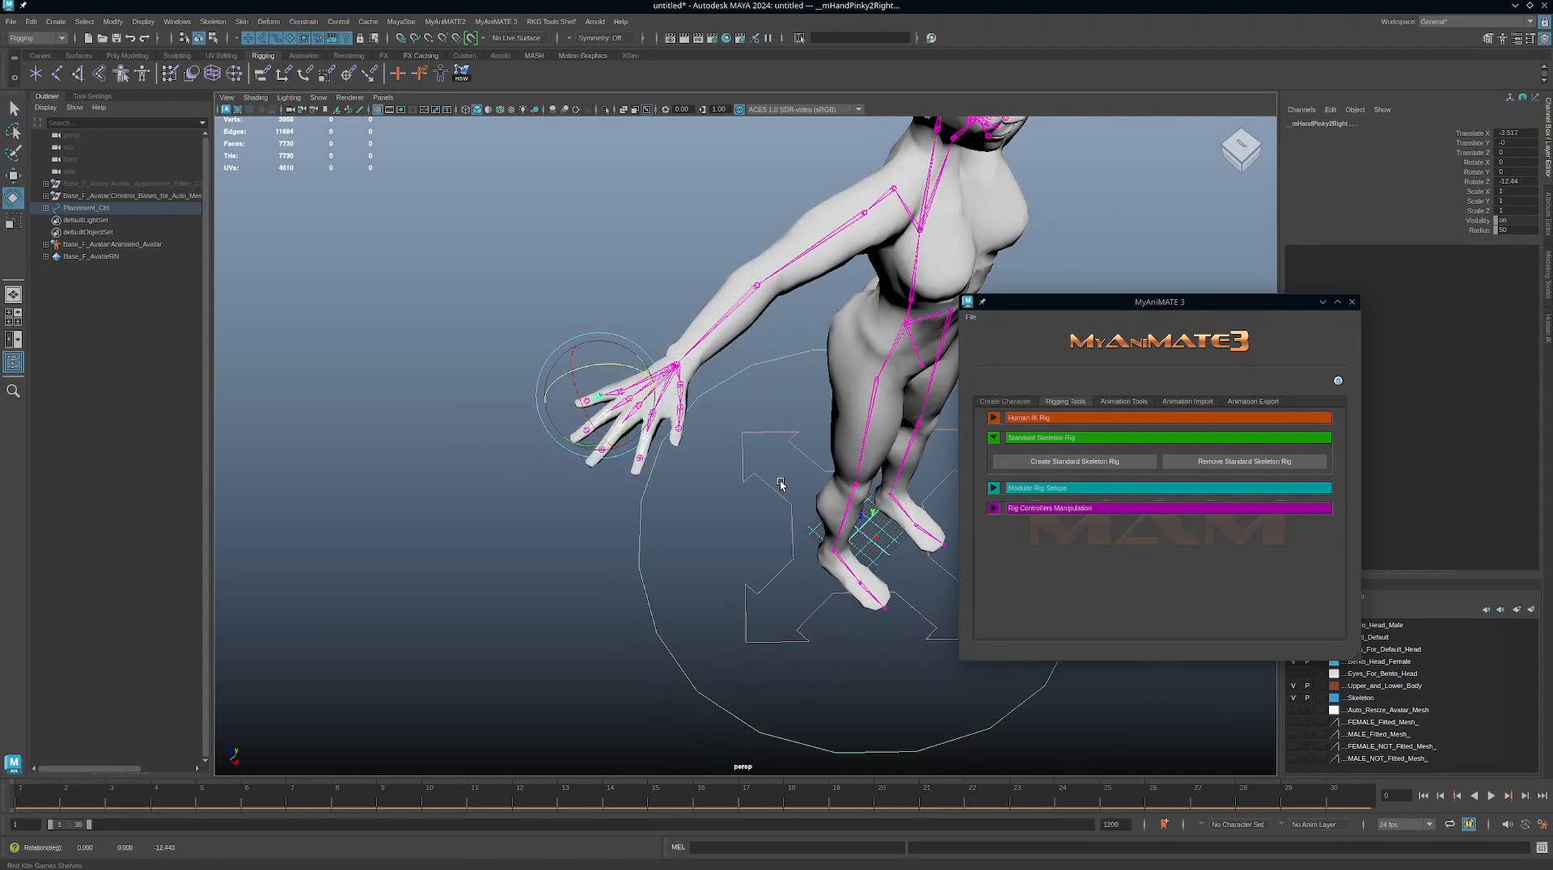
pyautogui.keyDown('alt'); pyautogui.moveTo(780, 482); pyautogui.dragTo(697, 414); pyautogui.keyUp('alt')
pyautogui.keyDown('alt'); pyautogui.moveTo(697, 415); pyautogui.dragTo(788, 457, button='middle'); pyautogui.keyUp('alt')
pyautogui.keyDown('alt'); pyautogui.moveTo(590, 453); pyautogui.dragTo(678, 474, button='right'); pyautogui.keyUp('alt')
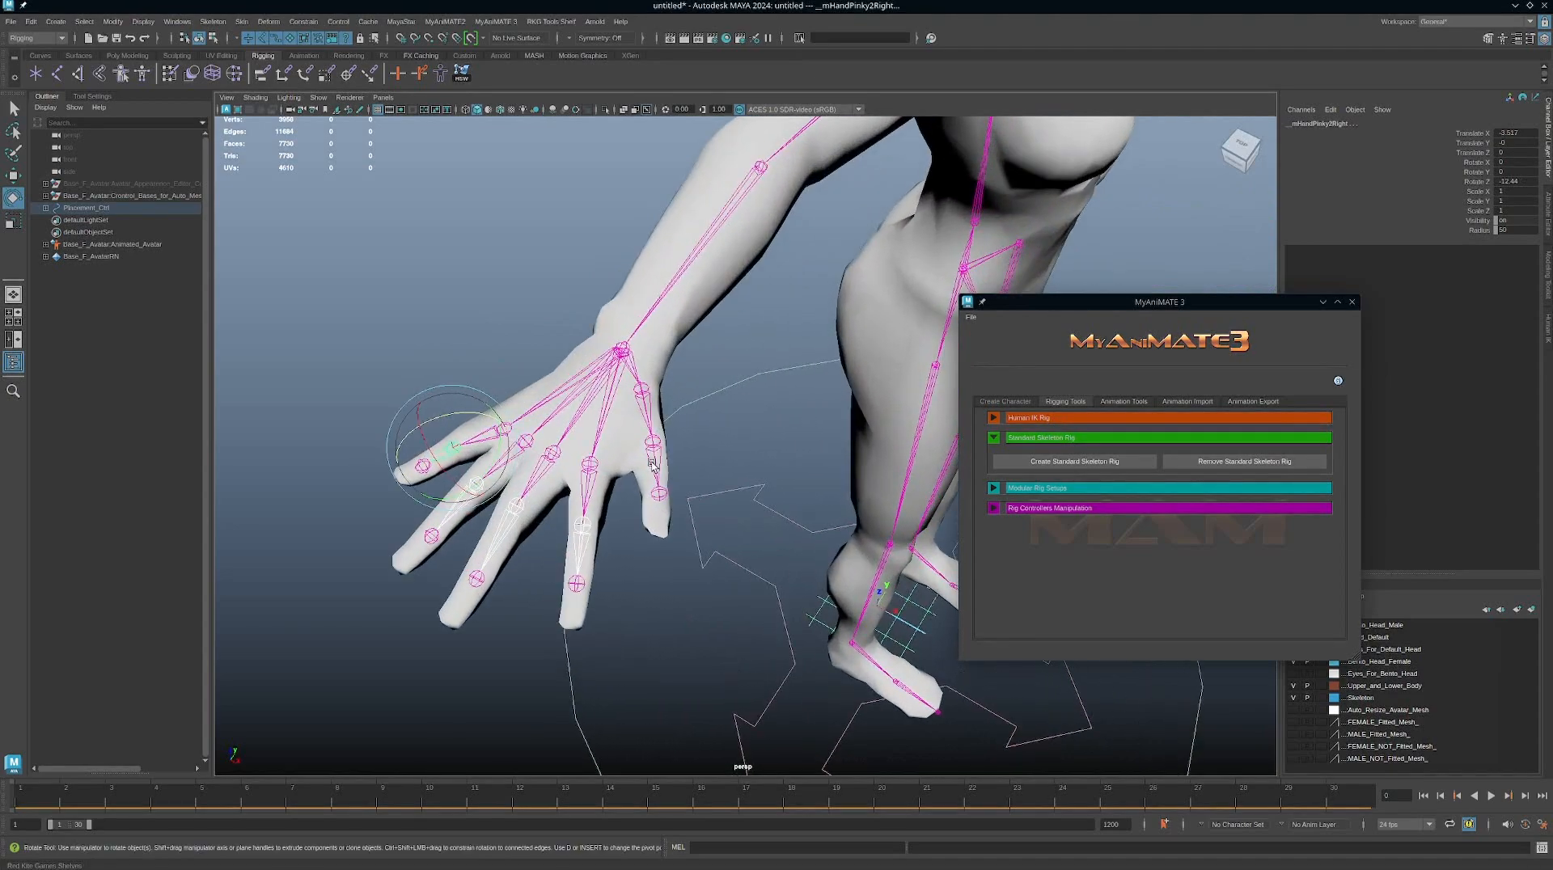
# Step: Try rotating the right thumb's second joint about 7.5 degrees in Y and undo the rotation
pyautogui.click(660, 467)
pyautogui.keyDown('alt'); pyautogui.moveTo(693, 440); pyautogui.dragTo(685, 391); pyautogui.keyUp('alt')
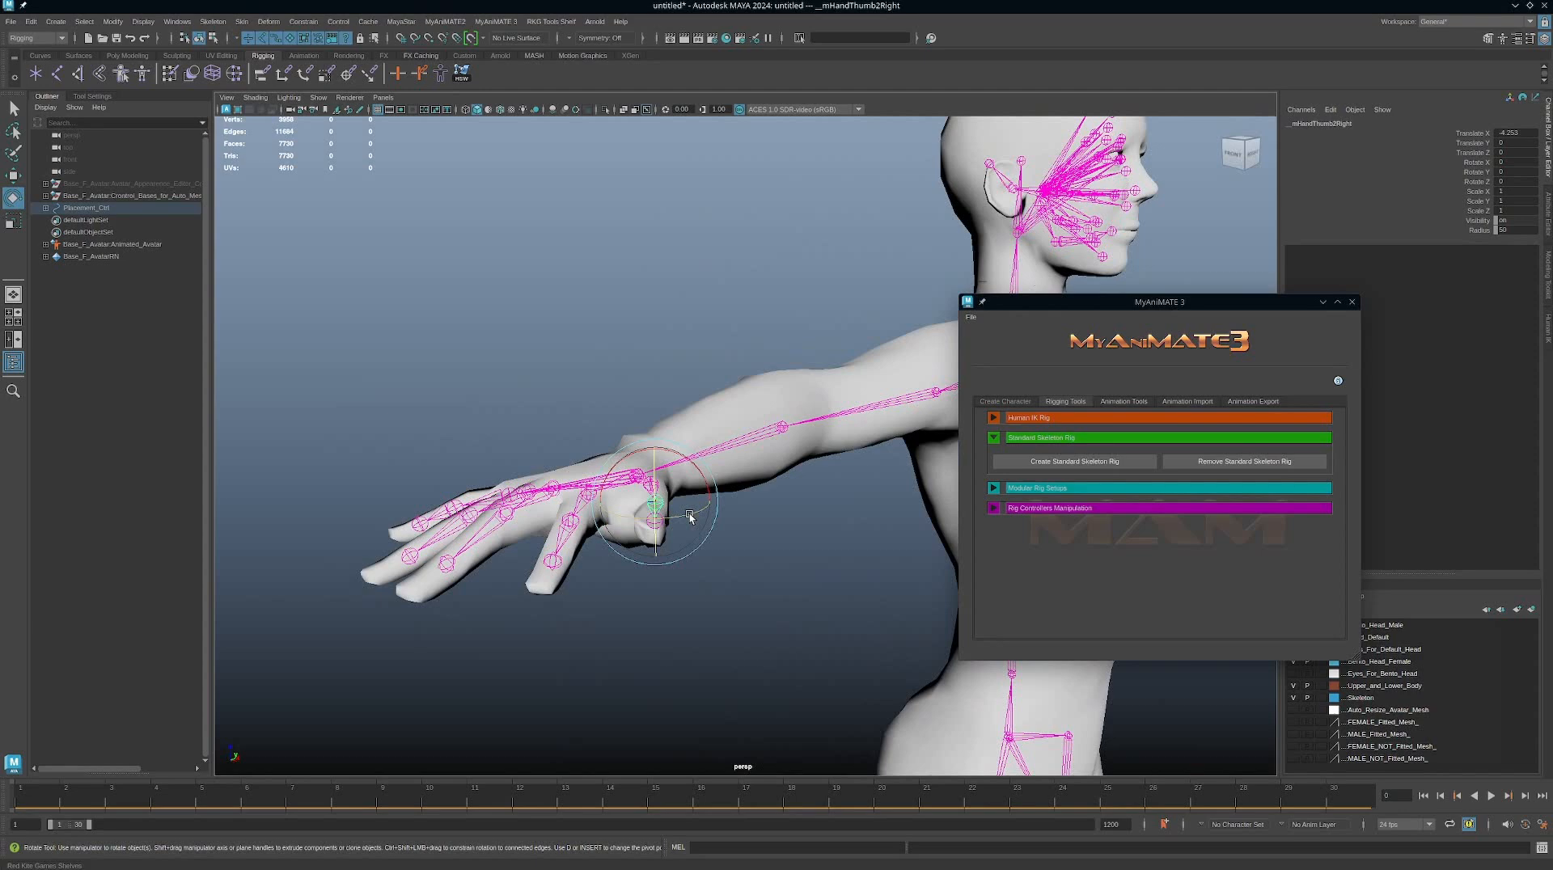
pyautogui.moveTo(688, 510); pyautogui.dragTo(688, 516)
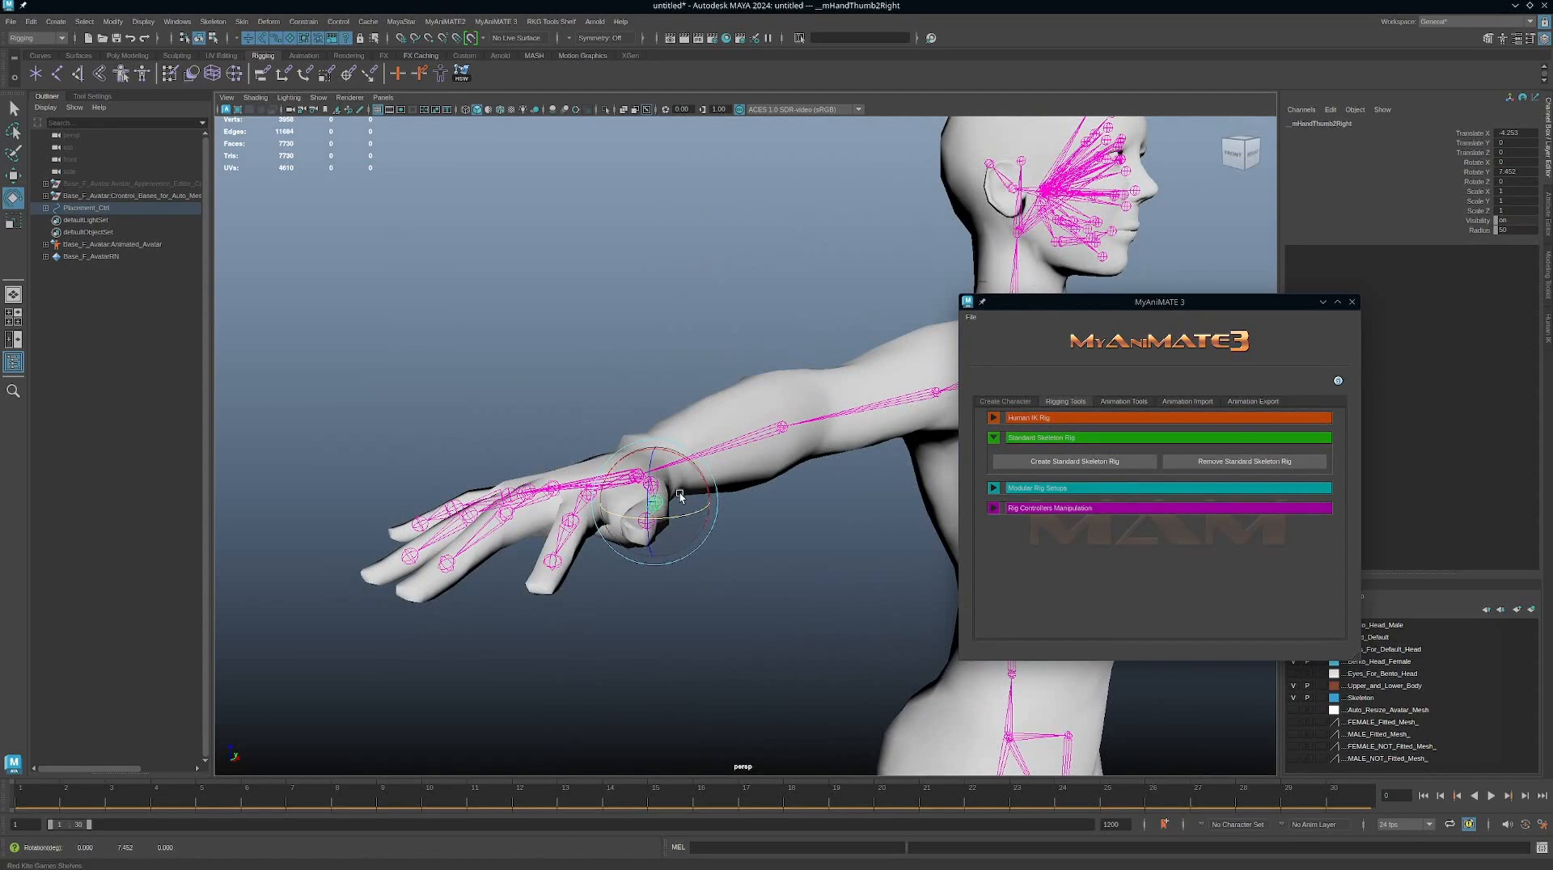
pyautogui.keyDown('alt'); pyautogui.moveTo(726, 467); pyautogui.dragTo(730, 488); pyautogui.keyUp('alt')
pyautogui.keyDown('alt'); pyautogui.moveTo(813, 554); pyautogui.dragTo(732, 538, button='right'); pyautogui.keyUp('alt')
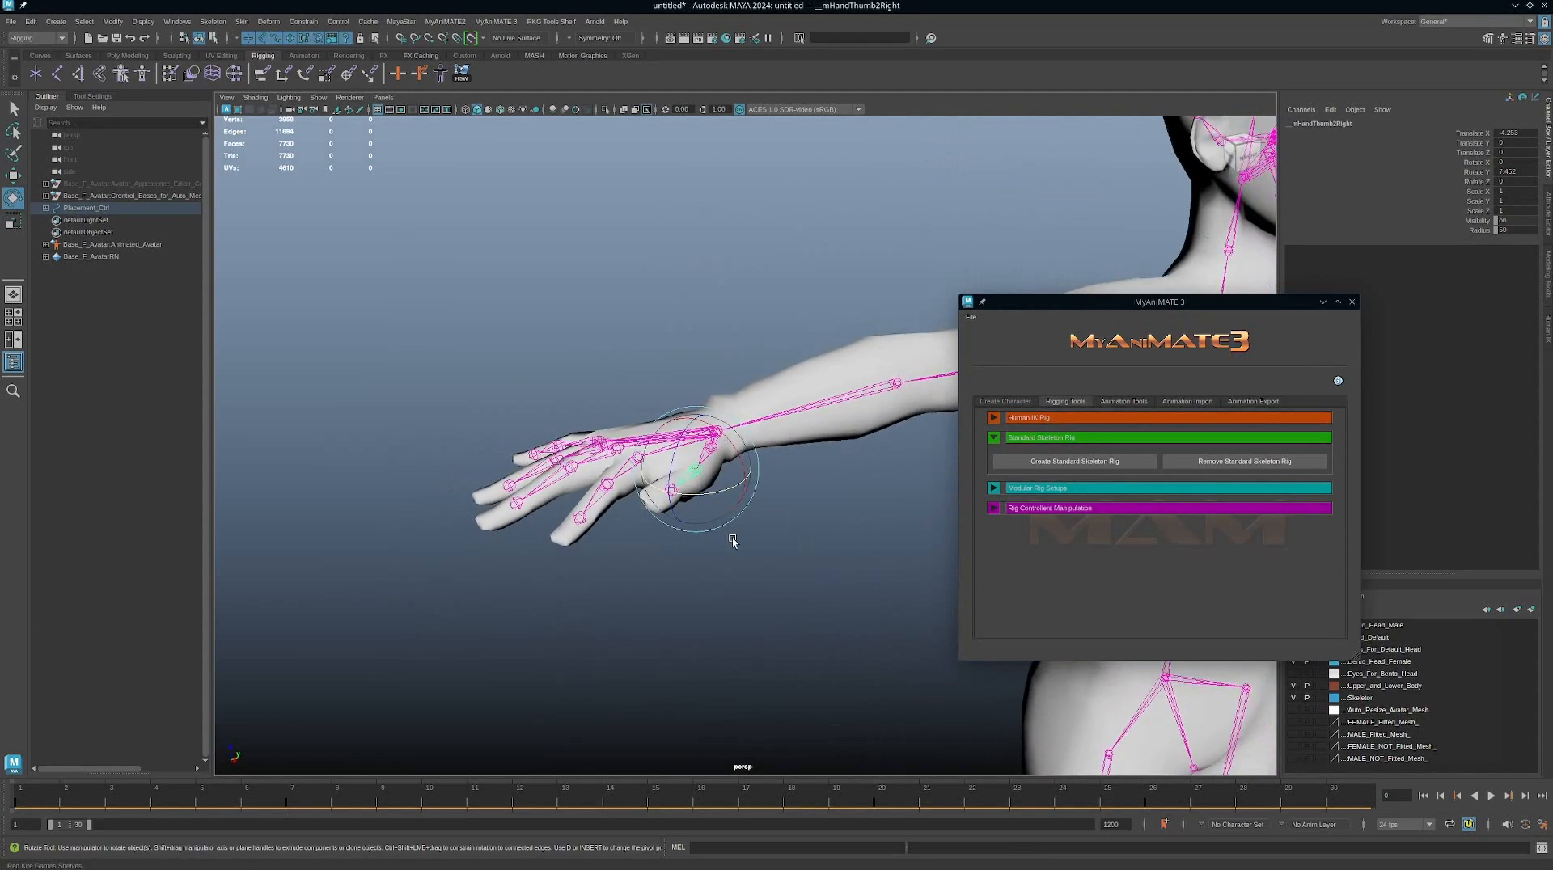
pyautogui.hotkey('ctrl', 'z')
# Step: Select the left thumb's second joint and rotate it about 7.7 degrees in Y
pyautogui.keyDown('alt'); pyautogui.moveTo(816, 613); pyautogui.dragTo(627, 613, button='right'); pyautogui.keyUp('alt')
pyautogui.keyDown('alt'); pyautogui.moveTo(627, 613); pyautogui.dragTo(381, 657, button='middle'); pyautogui.keyUp('alt')
pyautogui.keyDown('alt'); pyautogui.moveTo(746, 559); pyautogui.dragTo(645, 624, button='middle'); pyautogui.keyUp('alt')
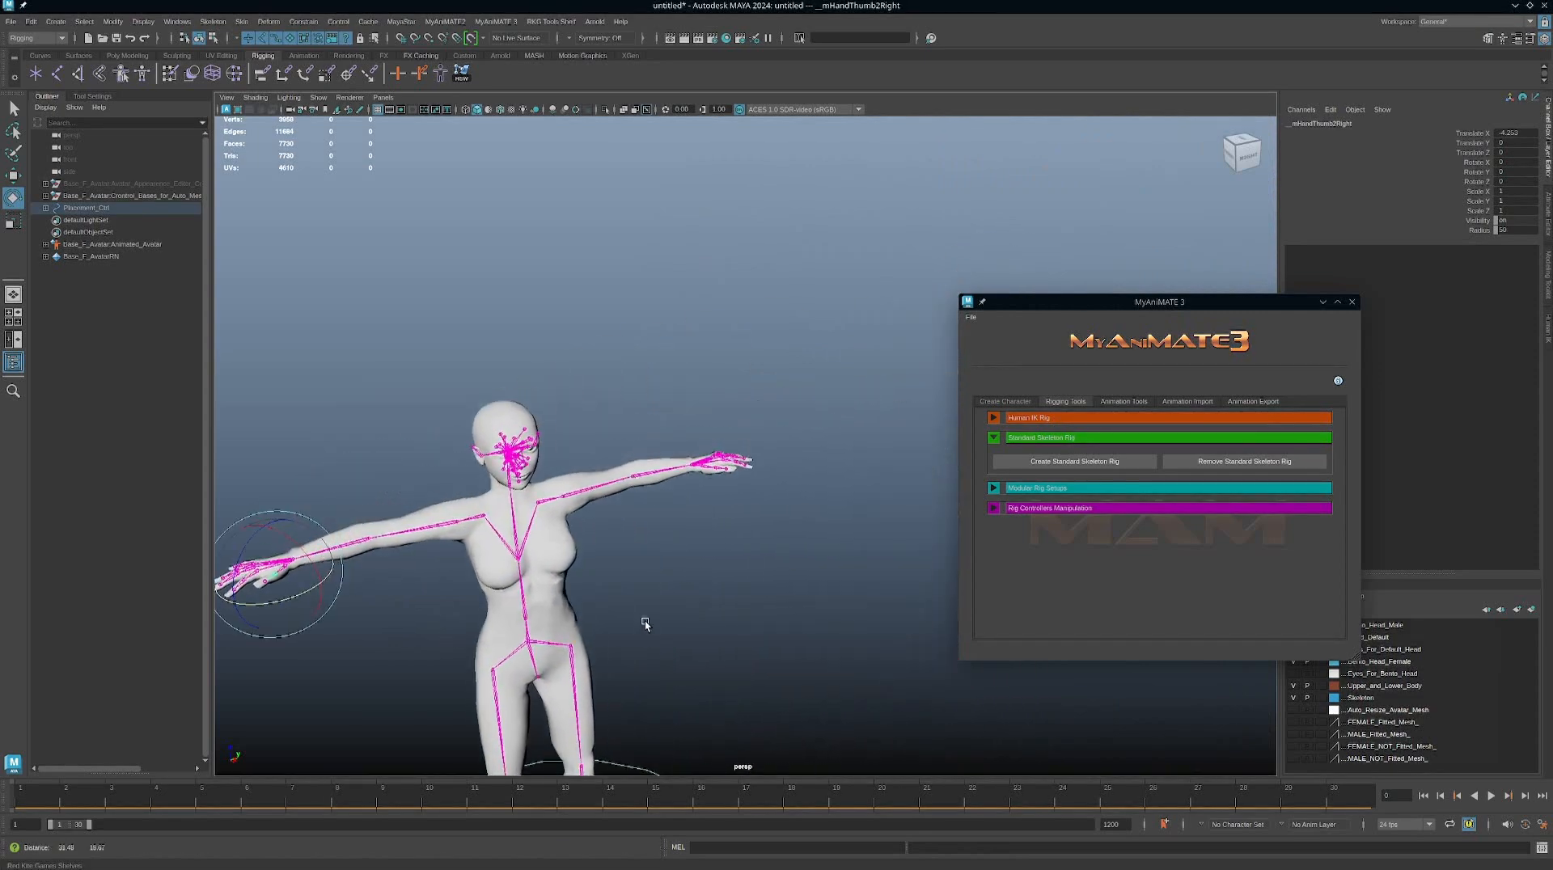
pyautogui.keyDown('alt'); pyautogui.moveTo(644, 624); pyautogui.dragTo(779, 472, button='right'); pyautogui.keyUp('alt')
pyautogui.keyDown('alt'); pyautogui.moveTo(675, 558); pyautogui.dragTo(772, 566, button='right'); pyautogui.keyUp('alt')
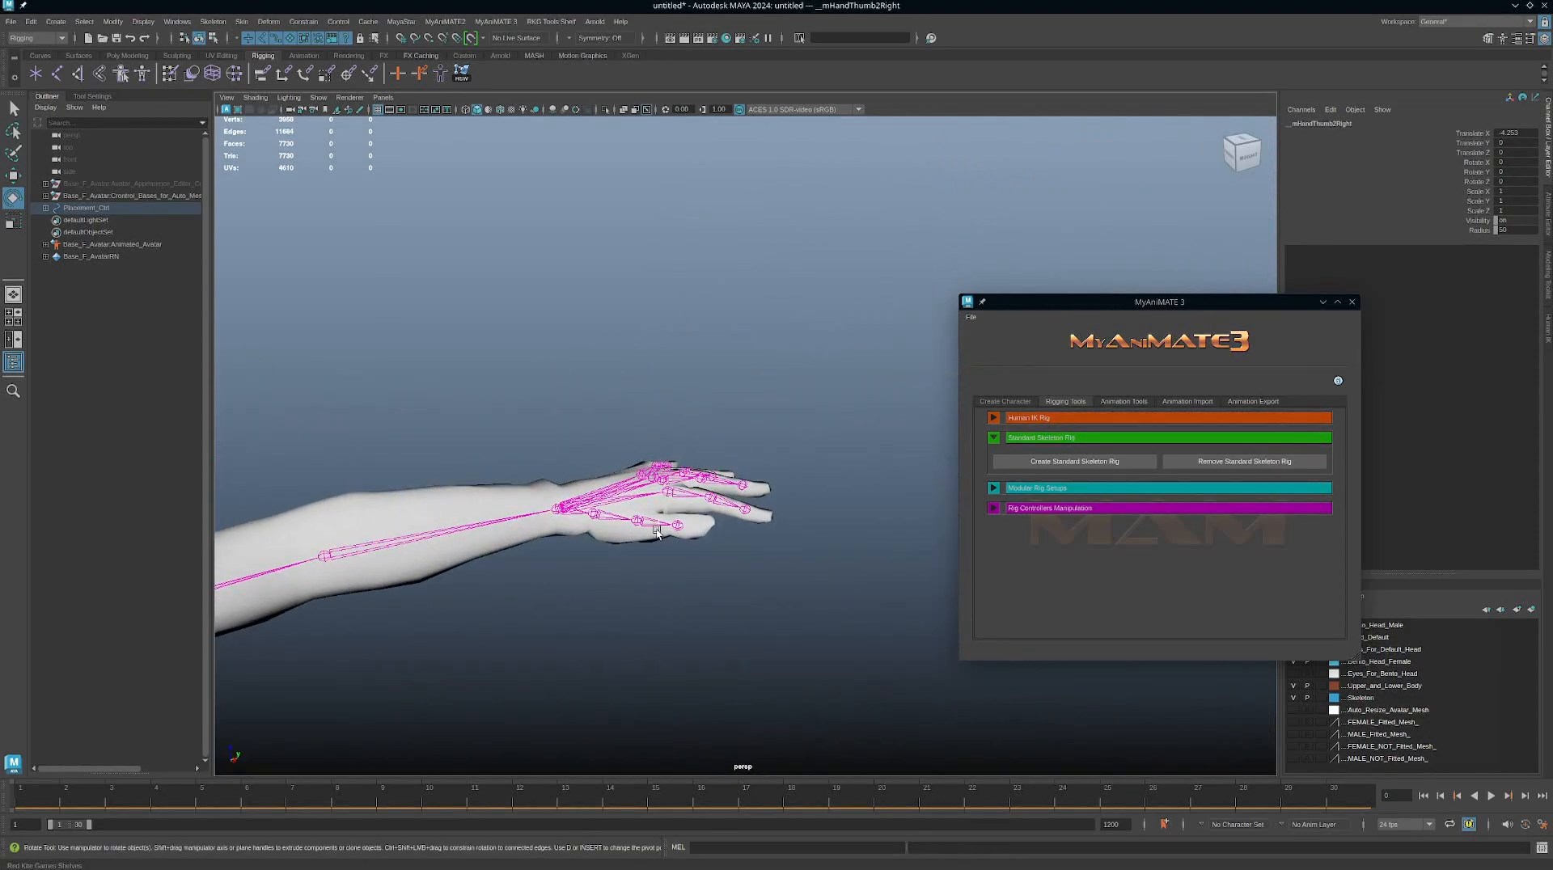
pyautogui.click(639, 521)
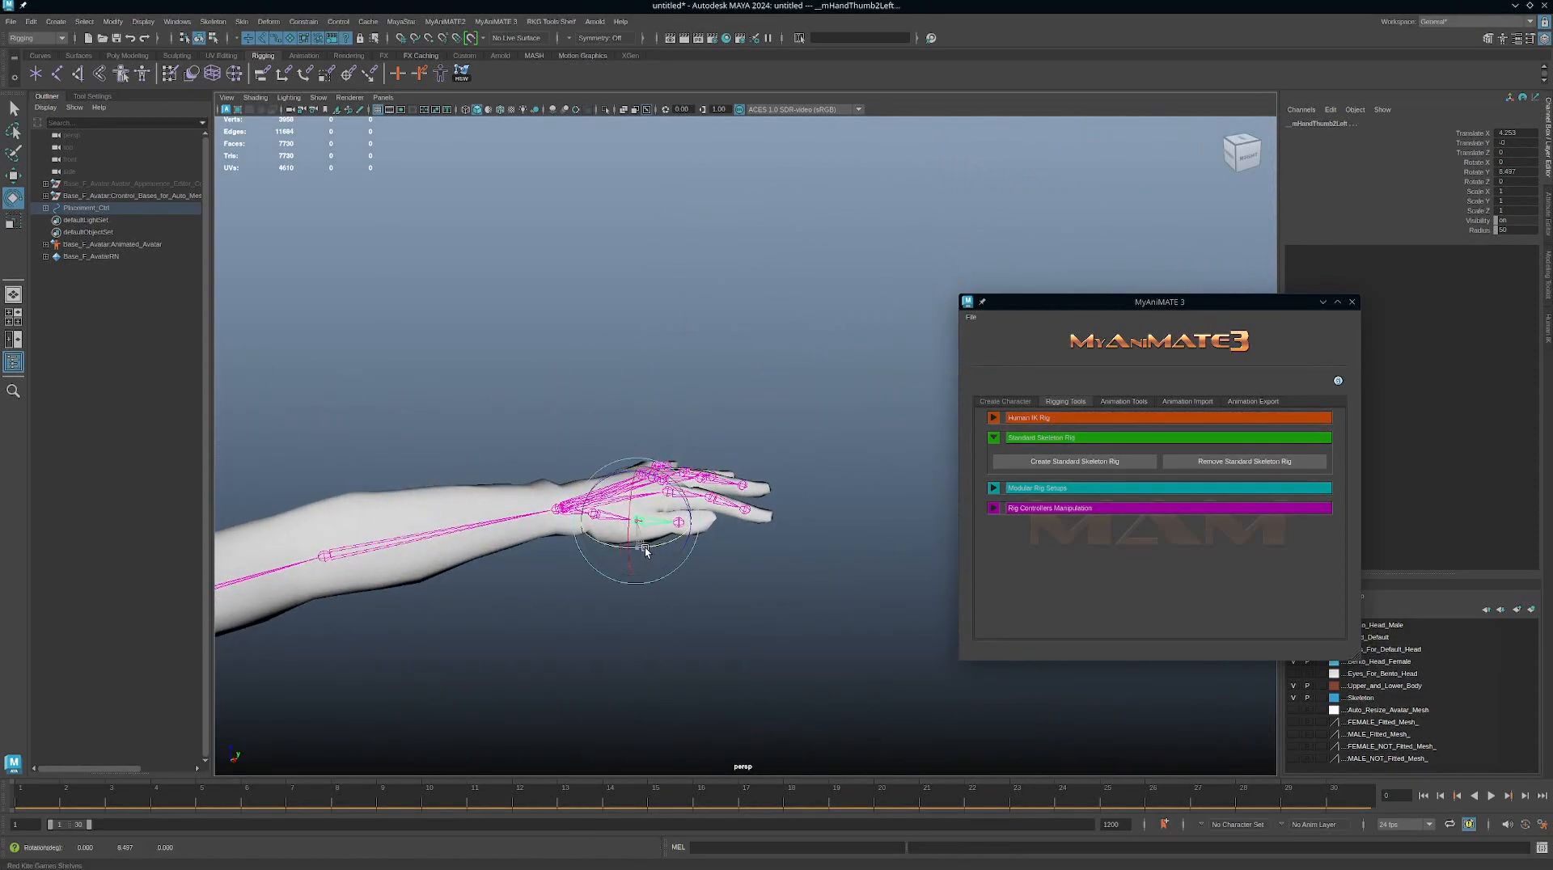
pyautogui.moveTo(645, 549); pyautogui.dragTo(642, 549)
pyautogui.moveTo(723, 539)
pyautogui.keyDown('alt'); pyautogui.mouseDown()
pyautogui.moveTo(707, 555)
pyautogui.moveTo(715, 517)
pyautogui.moveTo(683, 547)
pyautogui.moveTo(732, 406)
pyautogui.moveTo(704, 543)
pyautogui.mouseUp(); pyautogui.keyUp('alt')
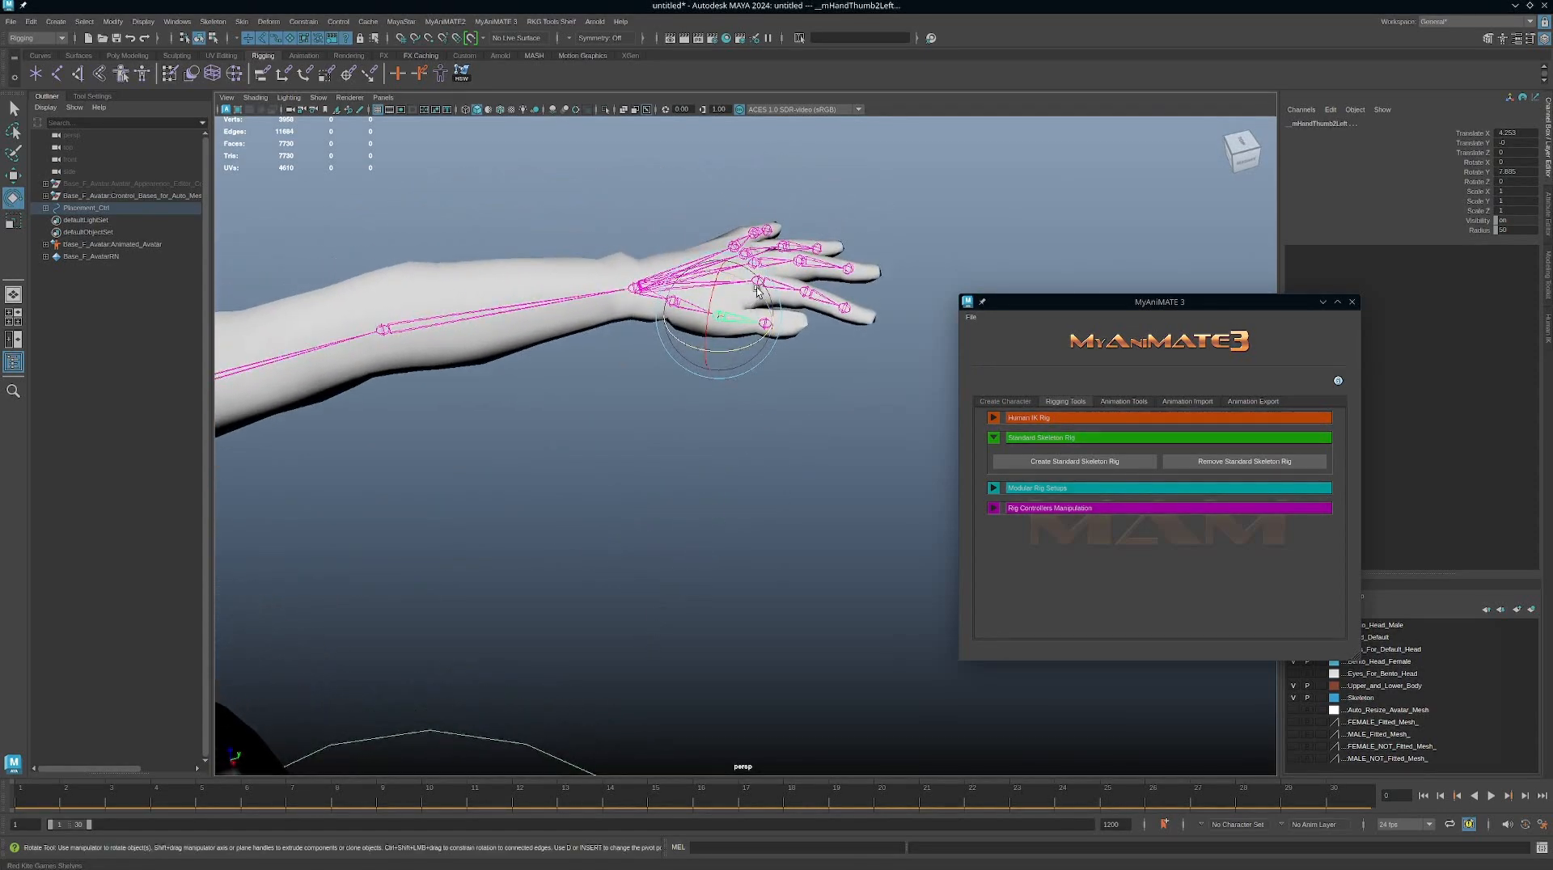
pyautogui.moveTo(754, 286); pyautogui.dragTo(758, 291)
# Step: Select the placement control and recreate the standard skeleton rig
pyautogui.keyDown('alt'); pyautogui.moveTo(794, 475); pyautogui.dragTo(259, 478, button='right'); pyautogui.keyUp('alt')
pyautogui.click(633, 653)
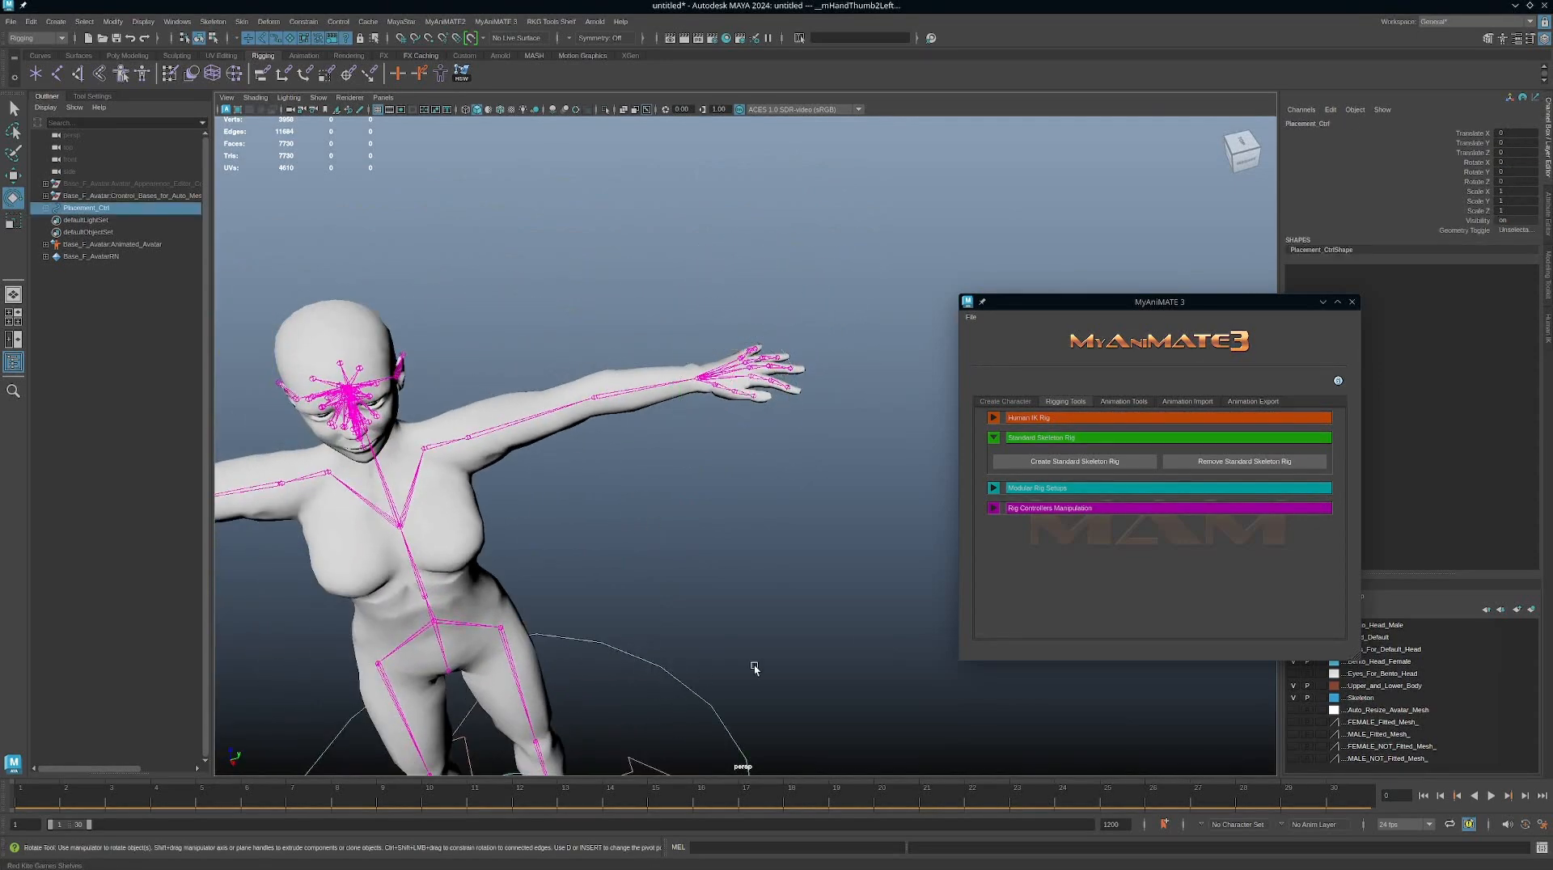
pyautogui.click(1063, 464)
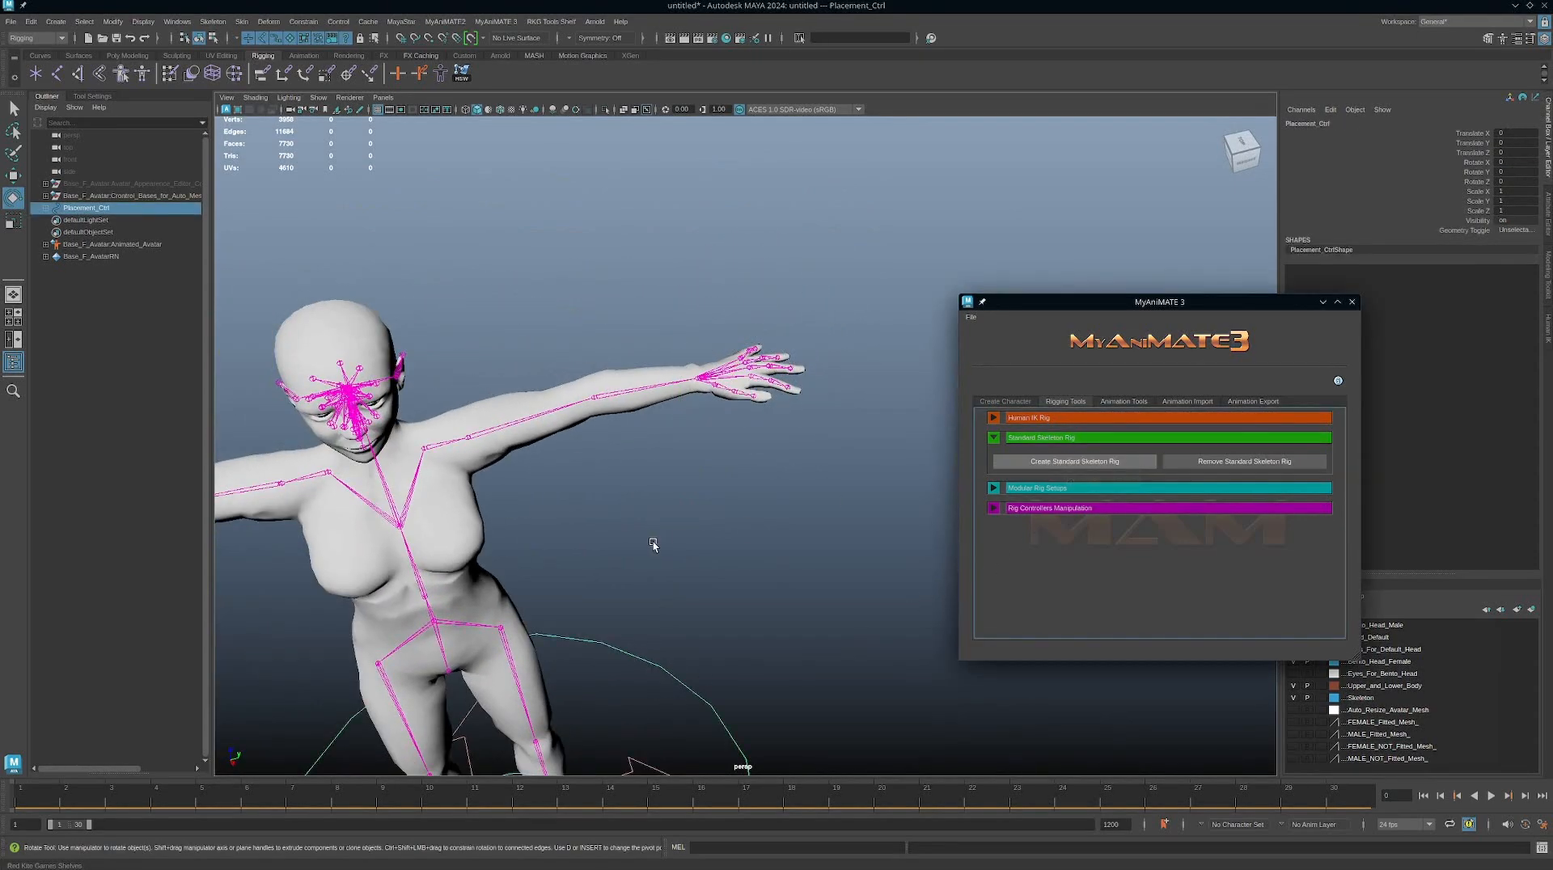
# Step: Select the left index finger's FK/IK switch control and set its FK IK Switch attribute to 1
pyautogui.scroll(10, 703, 516)
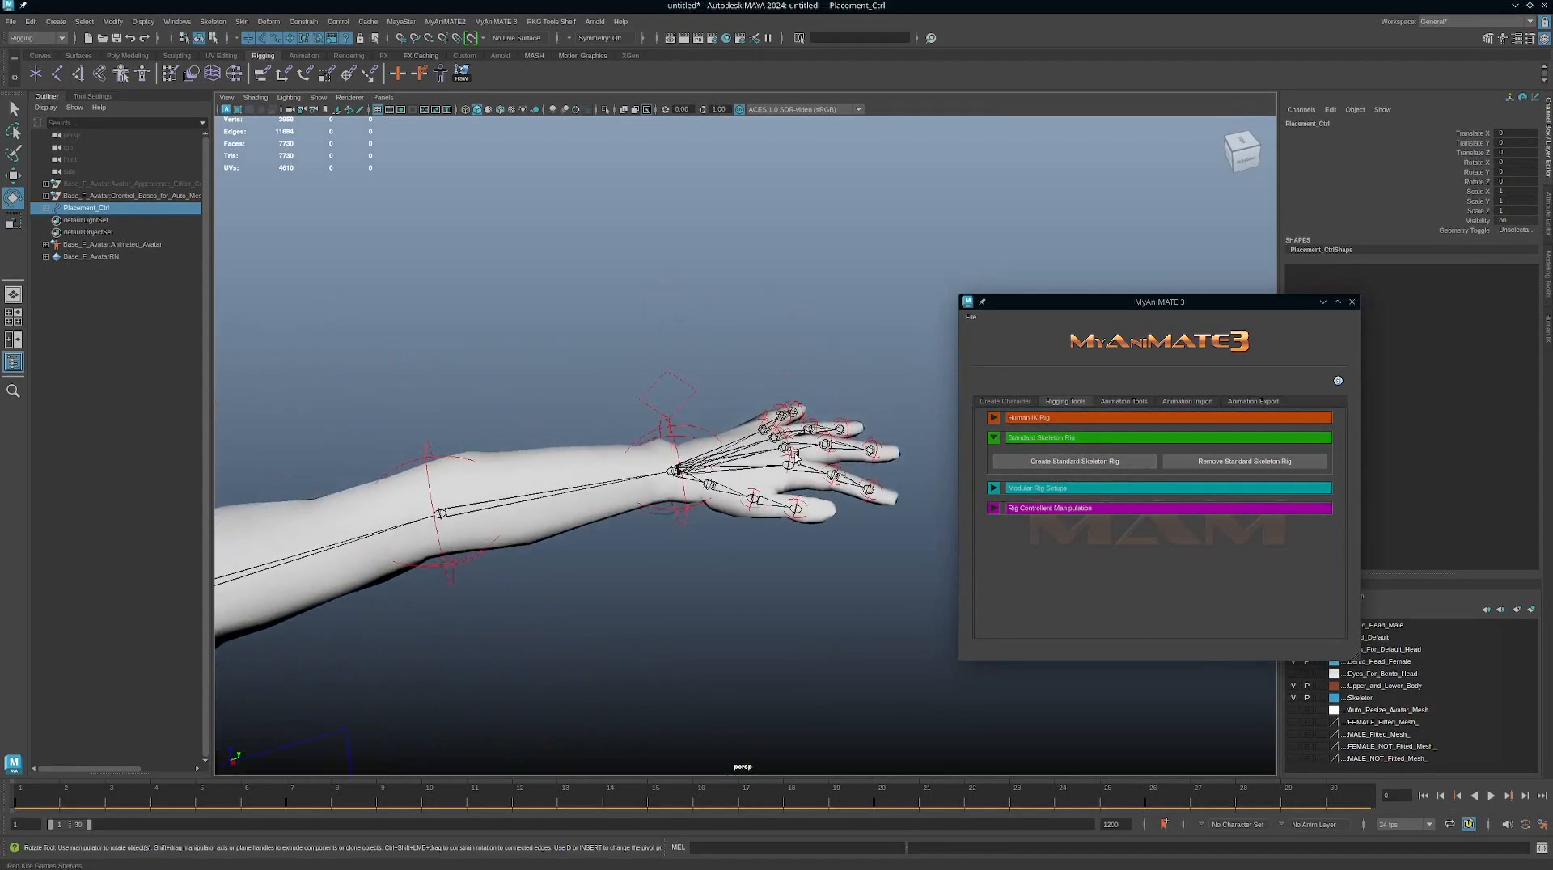
pyautogui.click(838, 464)
pyautogui.click(1470, 134)
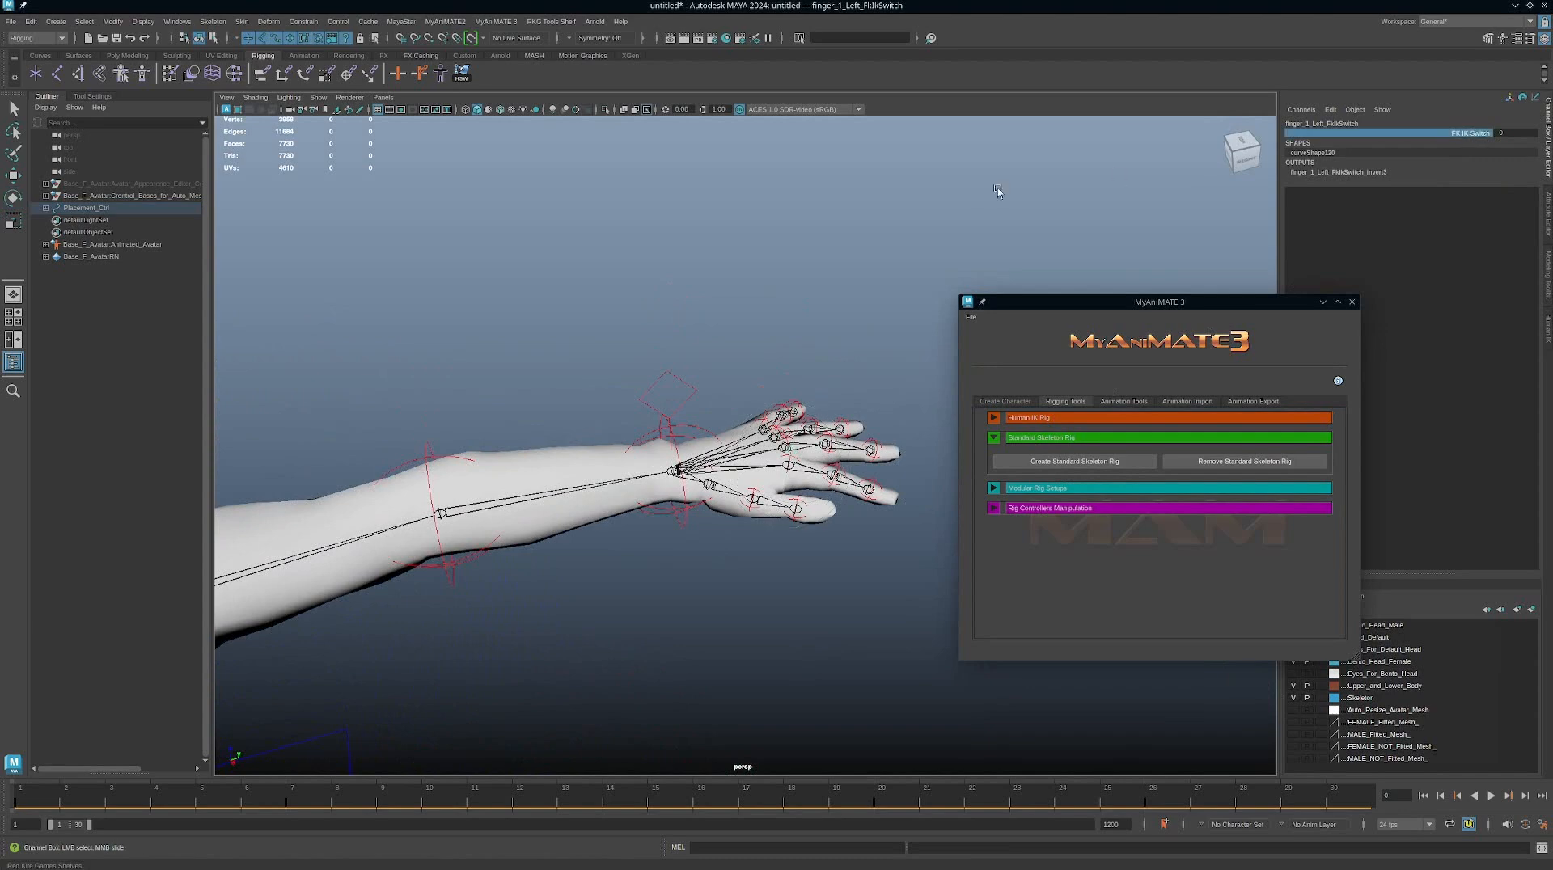
pyautogui.keyDown('alt'); pyautogui.moveTo(703, 364); pyautogui.dragTo(651, 358, button='middle'); pyautogui.keyUp('alt')
pyautogui.keyDown('alt'); pyautogui.moveTo(652, 358); pyautogui.dragTo(1117, 558, button='right'); pyautogui.keyUp('alt')
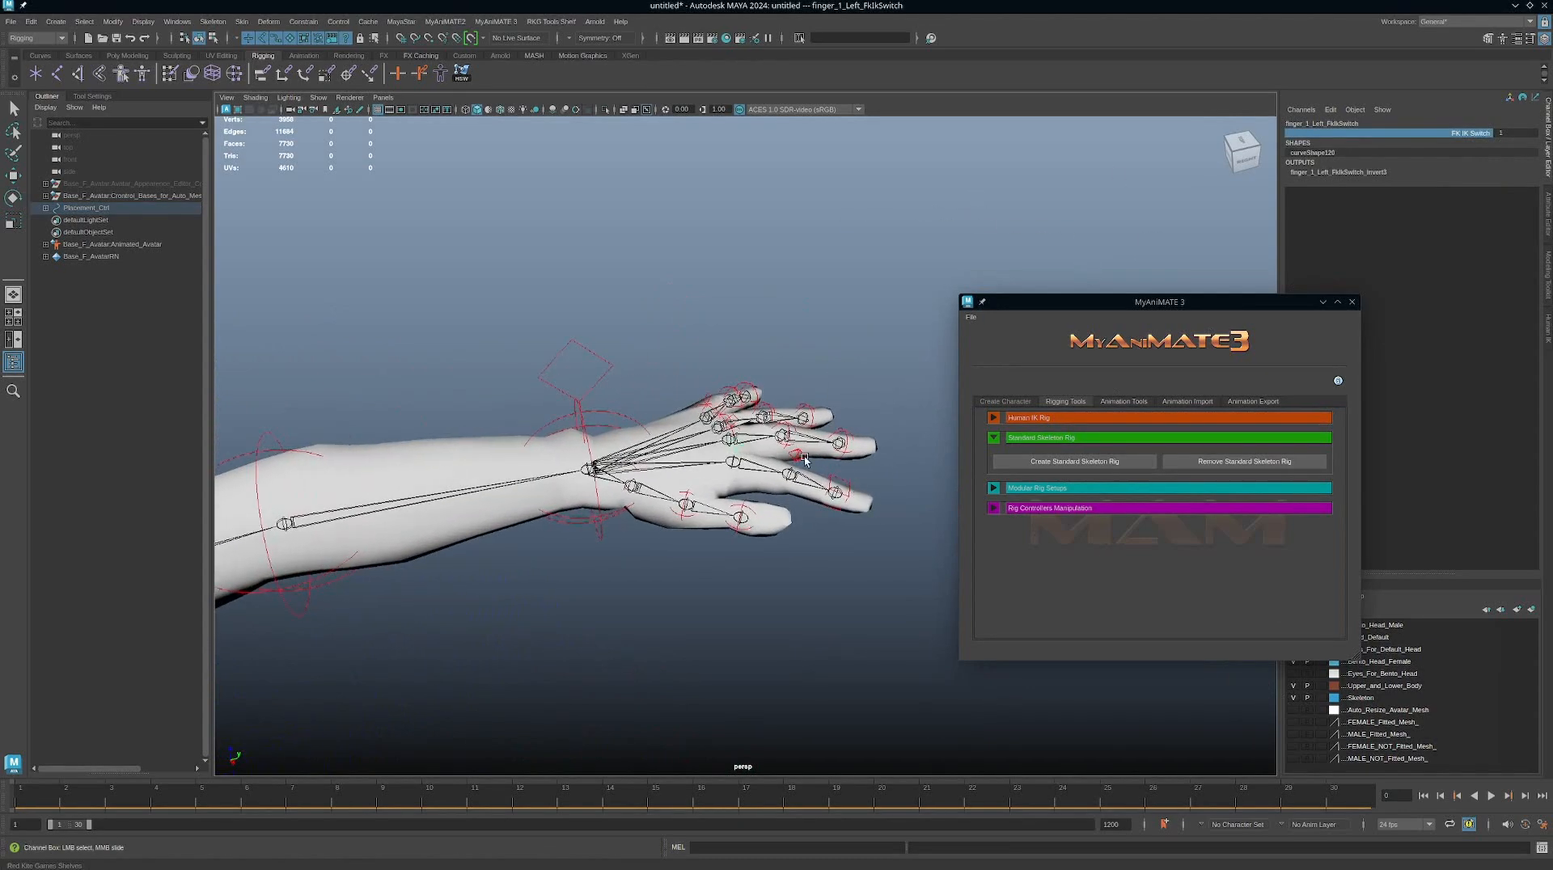
# Step: Select the left index finger's IK pole vector control, frame it and activate the Move tool
pyautogui.click(806, 460)
pyautogui.press('e')
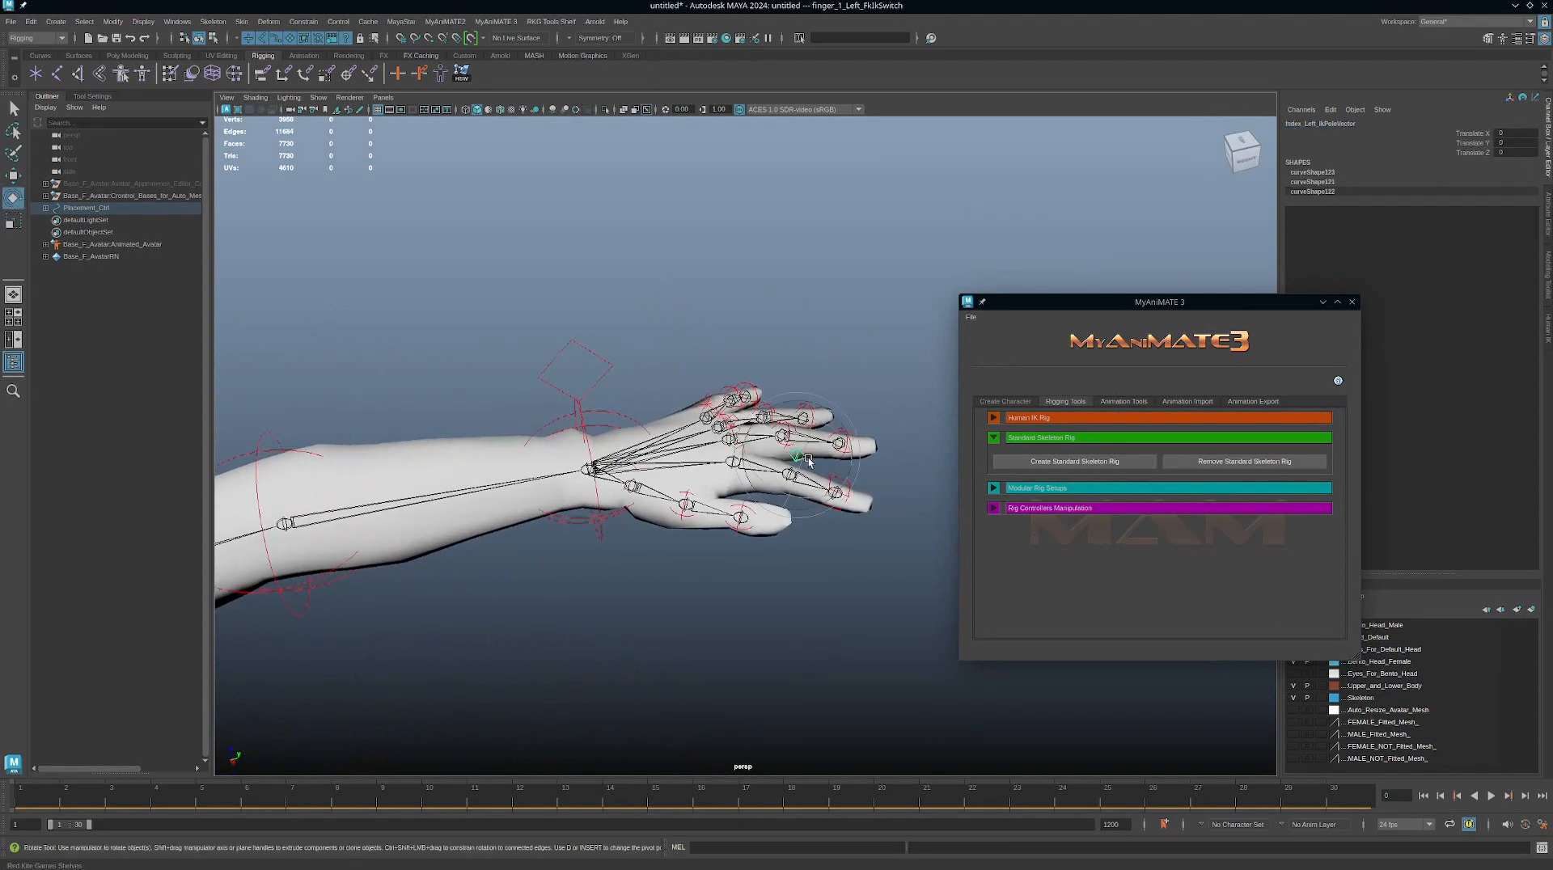
pyautogui.press('f')
pyautogui.keyDown('alt'); pyautogui.moveTo(765, 621); pyautogui.dragTo(482, 531, button='right'); pyautogui.keyUp('alt')
pyautogui.keyDown('alt'); pyautogui.moveTo(483, 531); pyautogui.dragTo(802, 467); pyautogui.keyUp('alt')
pyautogui.press('w')
pyautogui.keyDown('alt'); pyautogui.moveTo(796, 493); pyautogui.dragTo(719, 581); pyautogui.keyUp('alt')
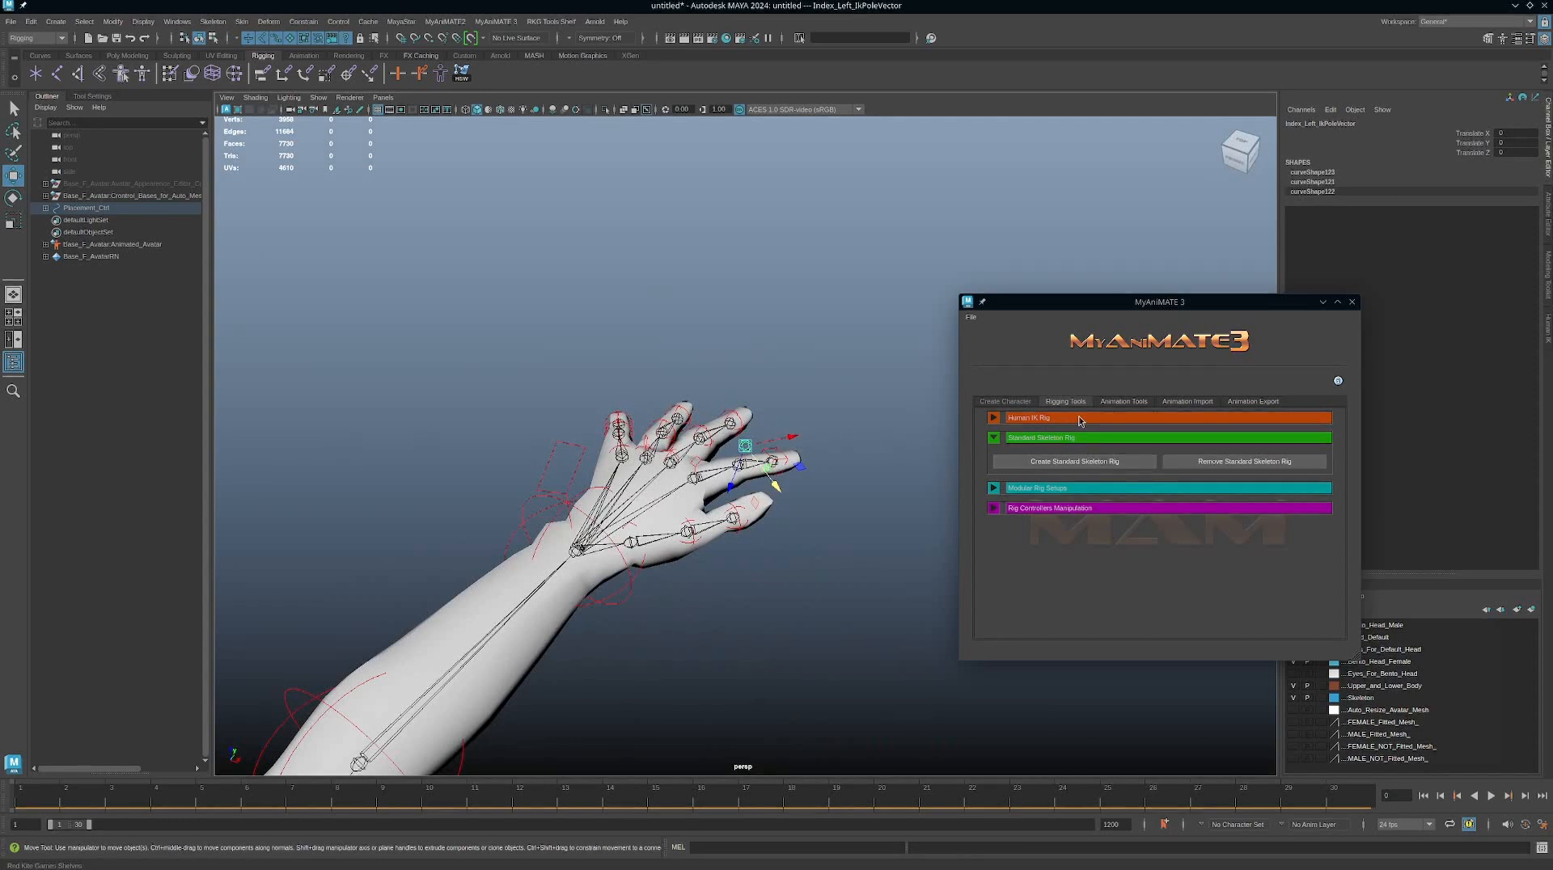
# Step: Review the Standard Skeleton Rig Tools options under Animation Tools, collapse them and return to Rigging Tools
pyautogui.click(1117, 402)
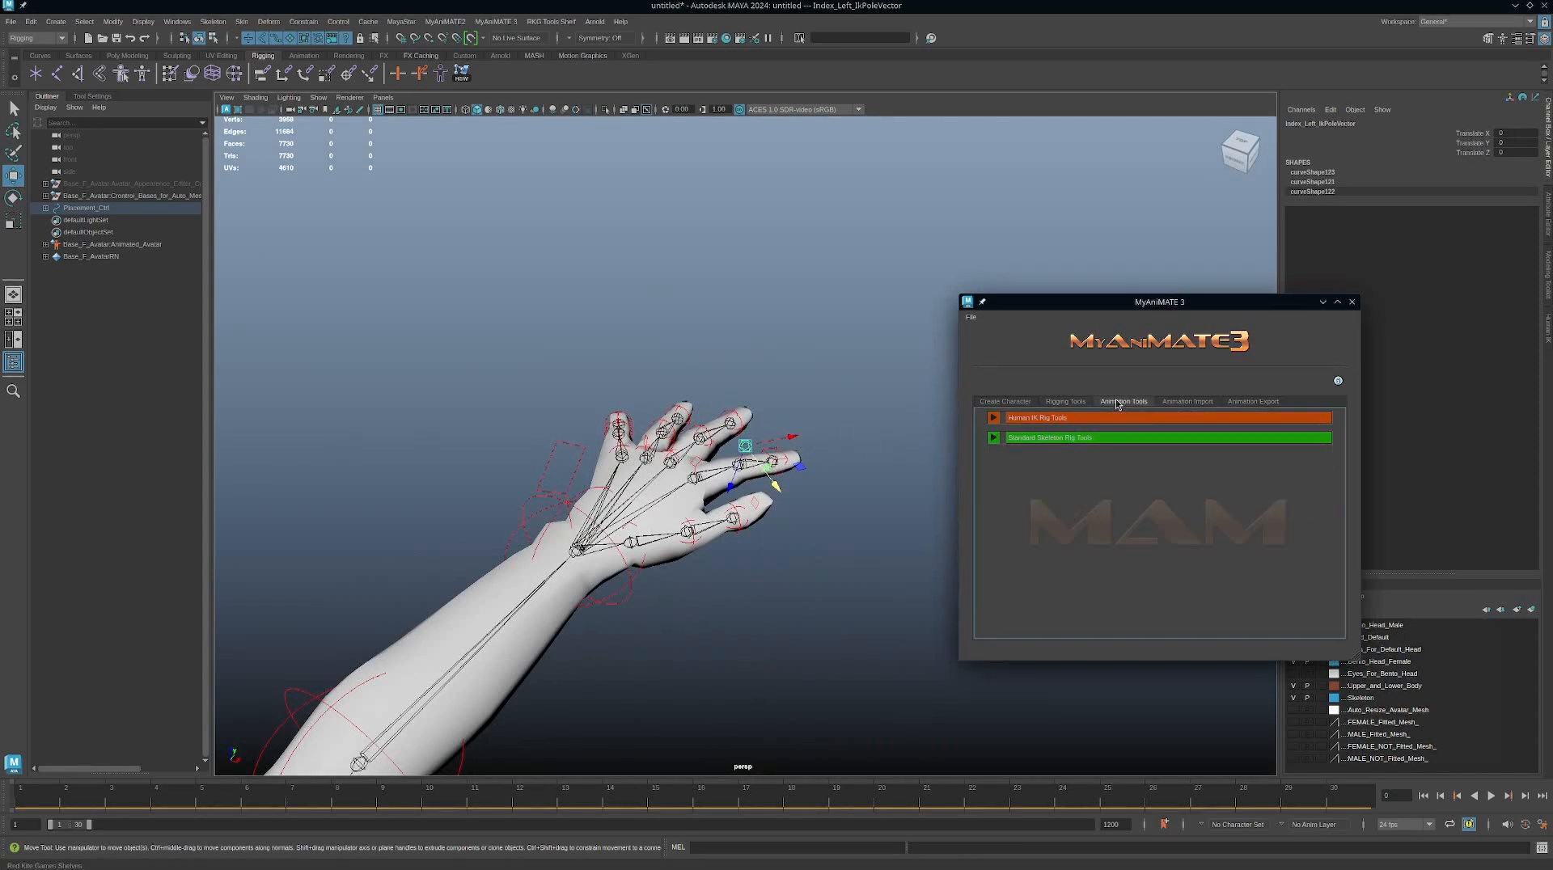
pyautogui.click(993, 439)
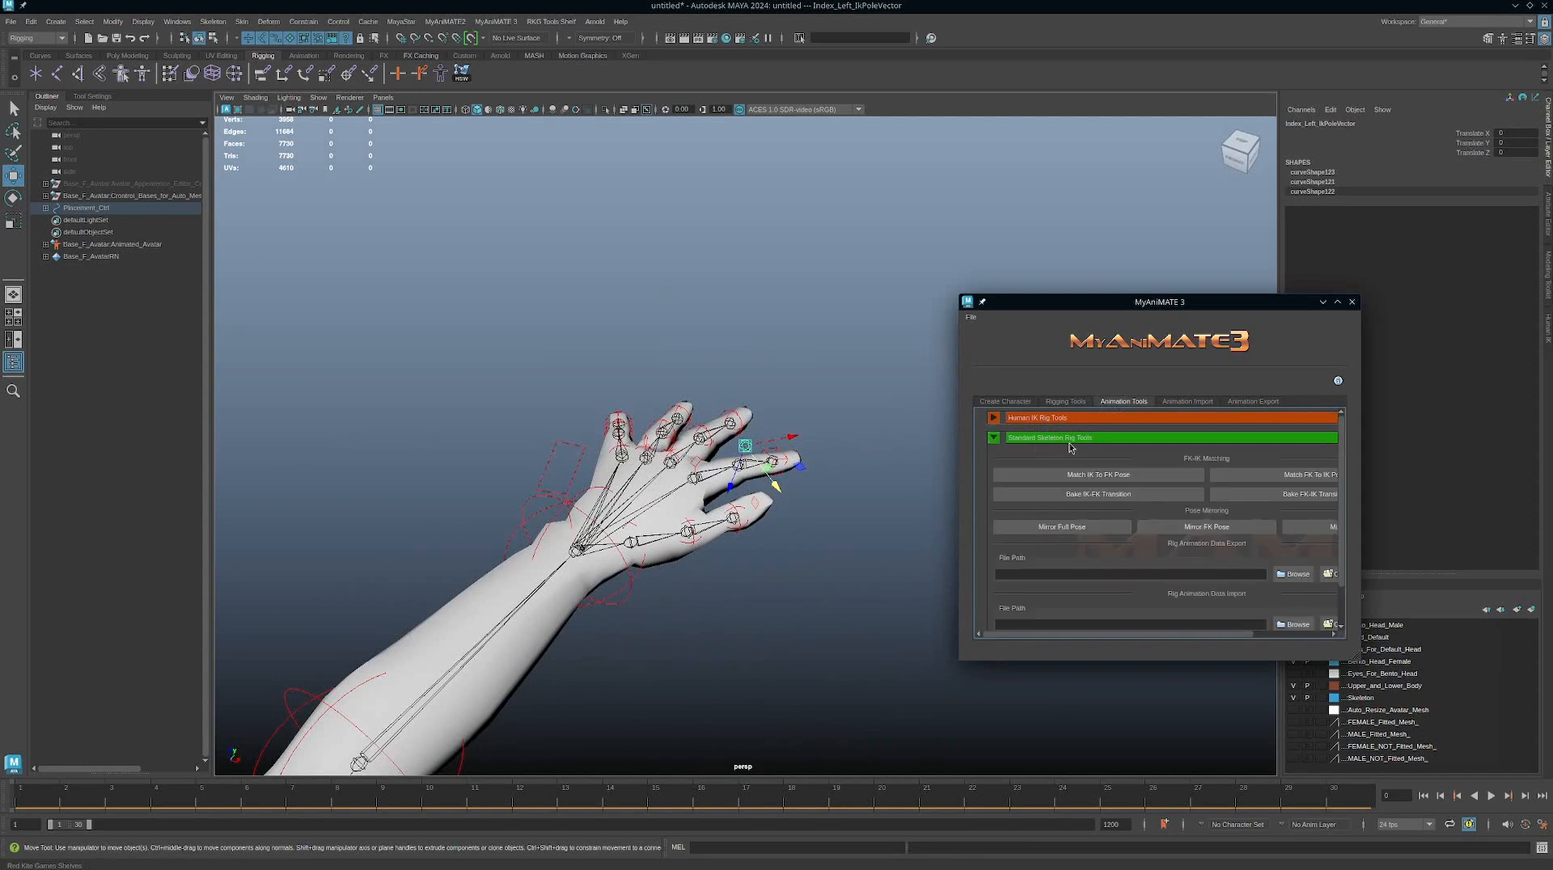
pyautogui.click(995, 438)
pyautogui.keyDown('alt'); pyautogui.moveTo(894, 522); pyautogui.dragTo(267, 491, button='right'); pyautogui.keyUp('alt')
pyautogui.keyDown('alt'); pyautogui.moveTo(527, 489); pyautogui.dragTo(677, 517); pyautogui.keyUp('alt')
pyautogui.keyDown('alt'); pyautogui.moveTo(677, 518); pyautogui.dragTo(849, 495, button='right'); pyautogui.keyUp('alt')
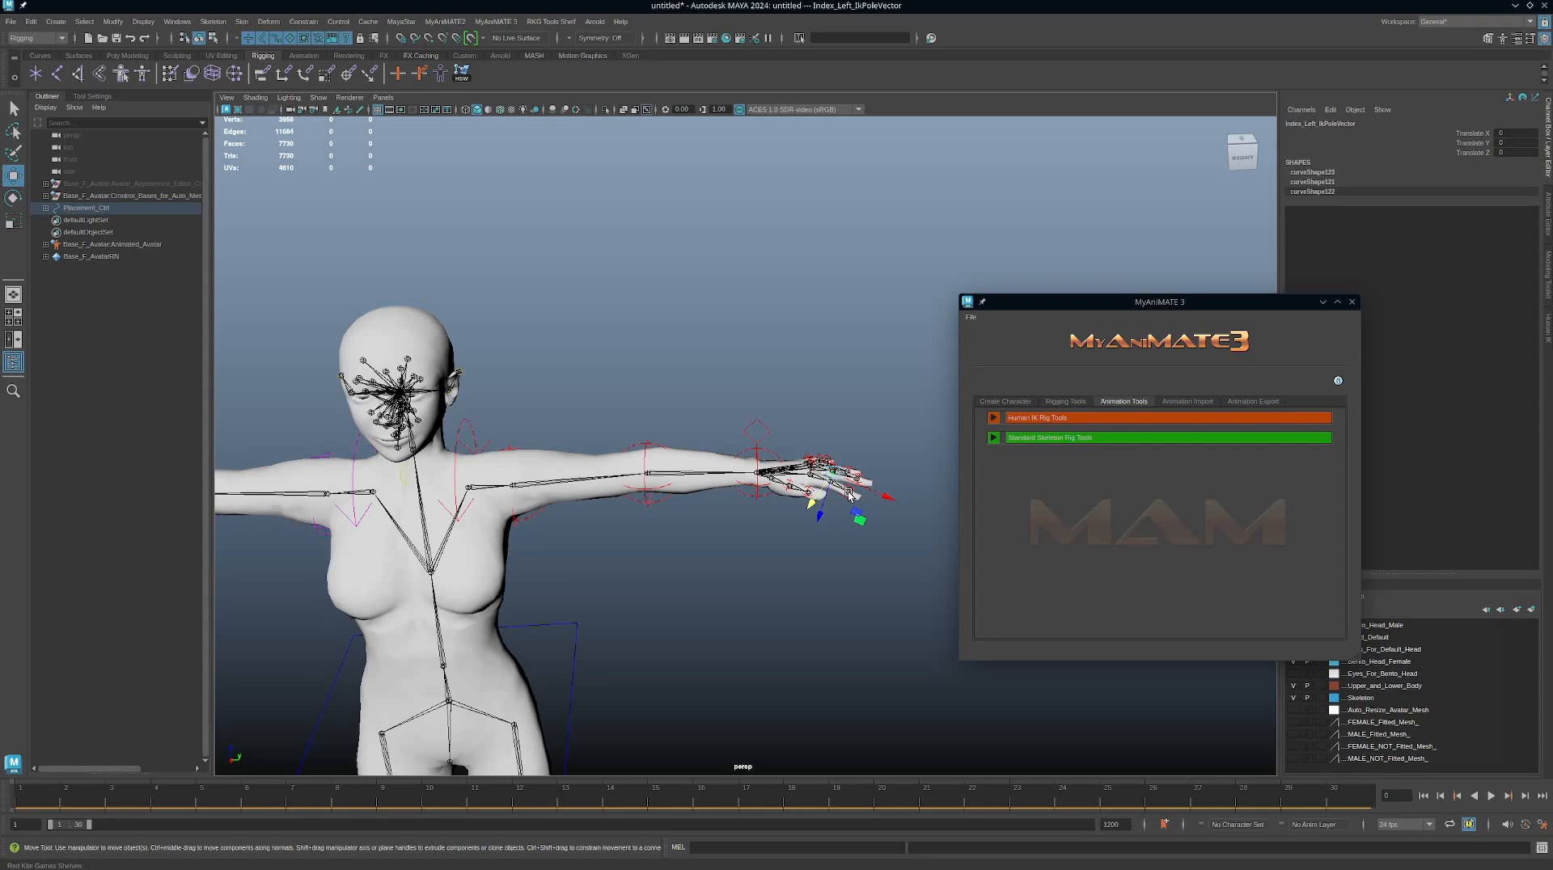
pyautogui.click(1078, 405)
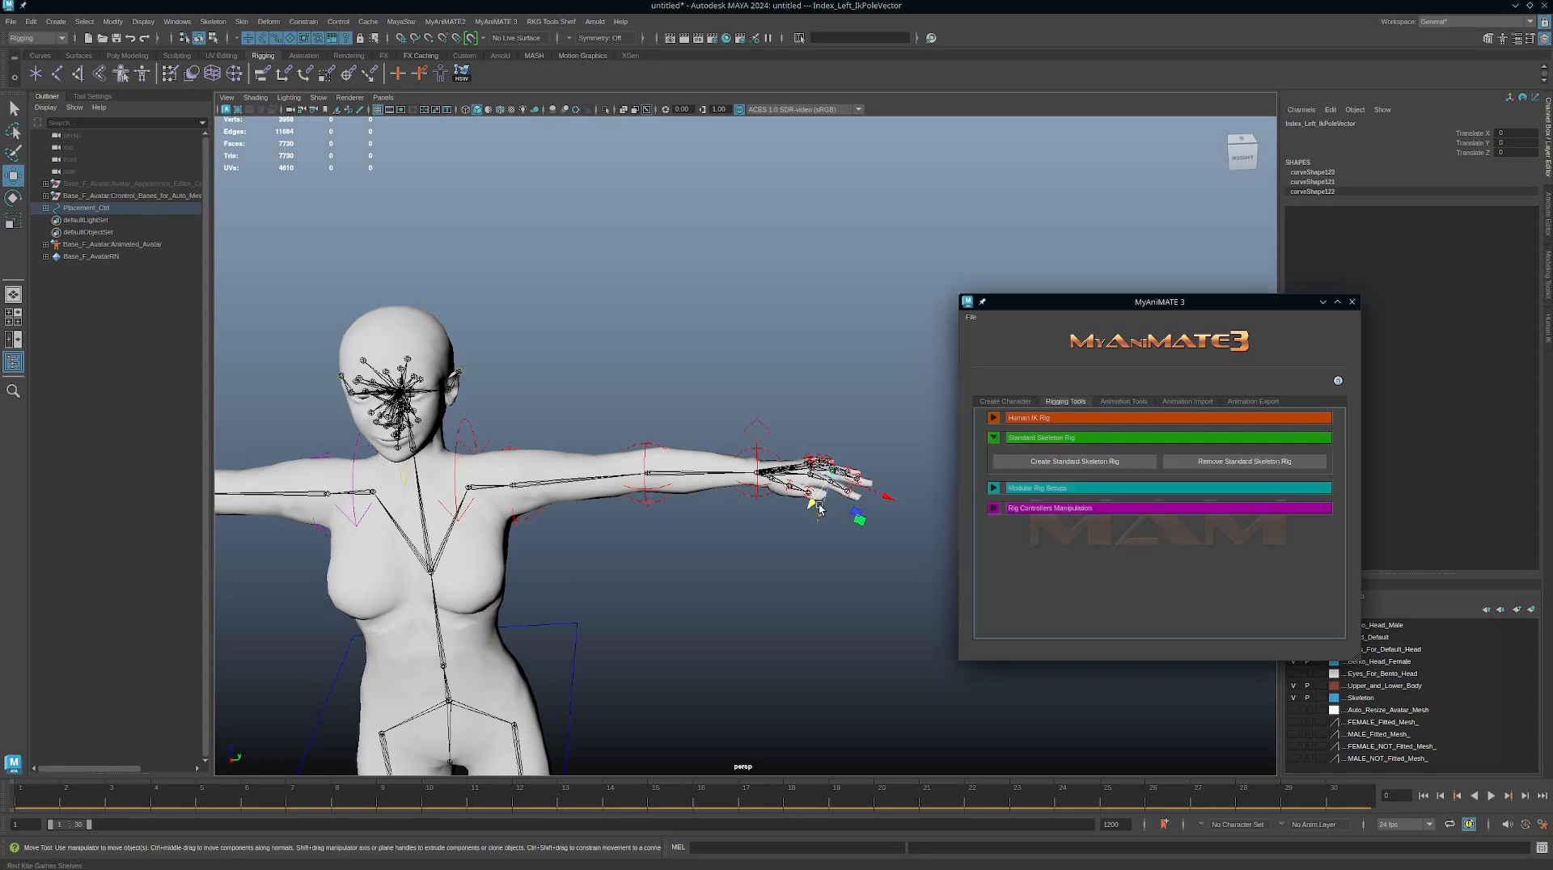
# Step: Examine the recreated rig around the head, shoulders and arms from several angles
pyautogui.scroll(-5, 770, 603)
pyautogui.keyDown('alt'); pyautogui.moveTo(722, 497); pyautogui.dragTo(681, 422); pyautogui.keyUp('alt')
pyautogui.keyDown('alt'); pyautogui.moveTo(681, 422); pyautogui.dragTo(1084, 621, button='right'); pyautogui.keyUp('alt')
pyautogui.keyDown('alt'); pyautogui.moveTo(804, 492); pyautogui.dragTo(832, 448, button='middle'); pyautogui.keyUp('alt')
pyautogui.keyDown('alt'); pyautogui.moveTo(832, 448); pyautogui.dragTo(665, 476); pyautogui.keyUp('alt')
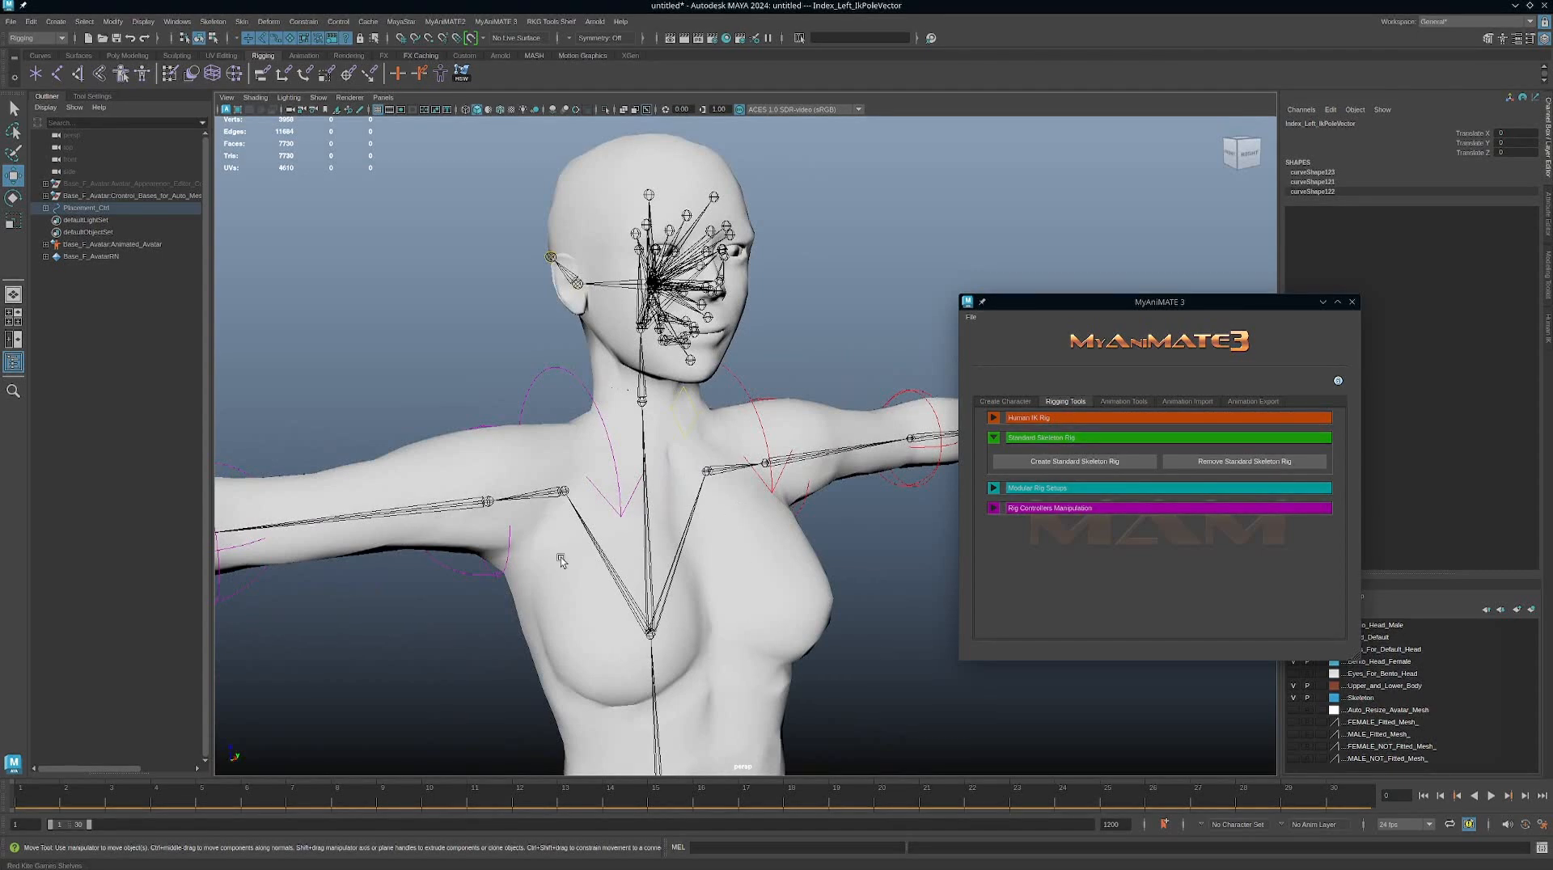
pyautogui.keyDown('alt'); pyautogui.moveTo(740, 607); pyautogui.dragTo(797, 539, button='right'); pyautogui.keyUp('alt')
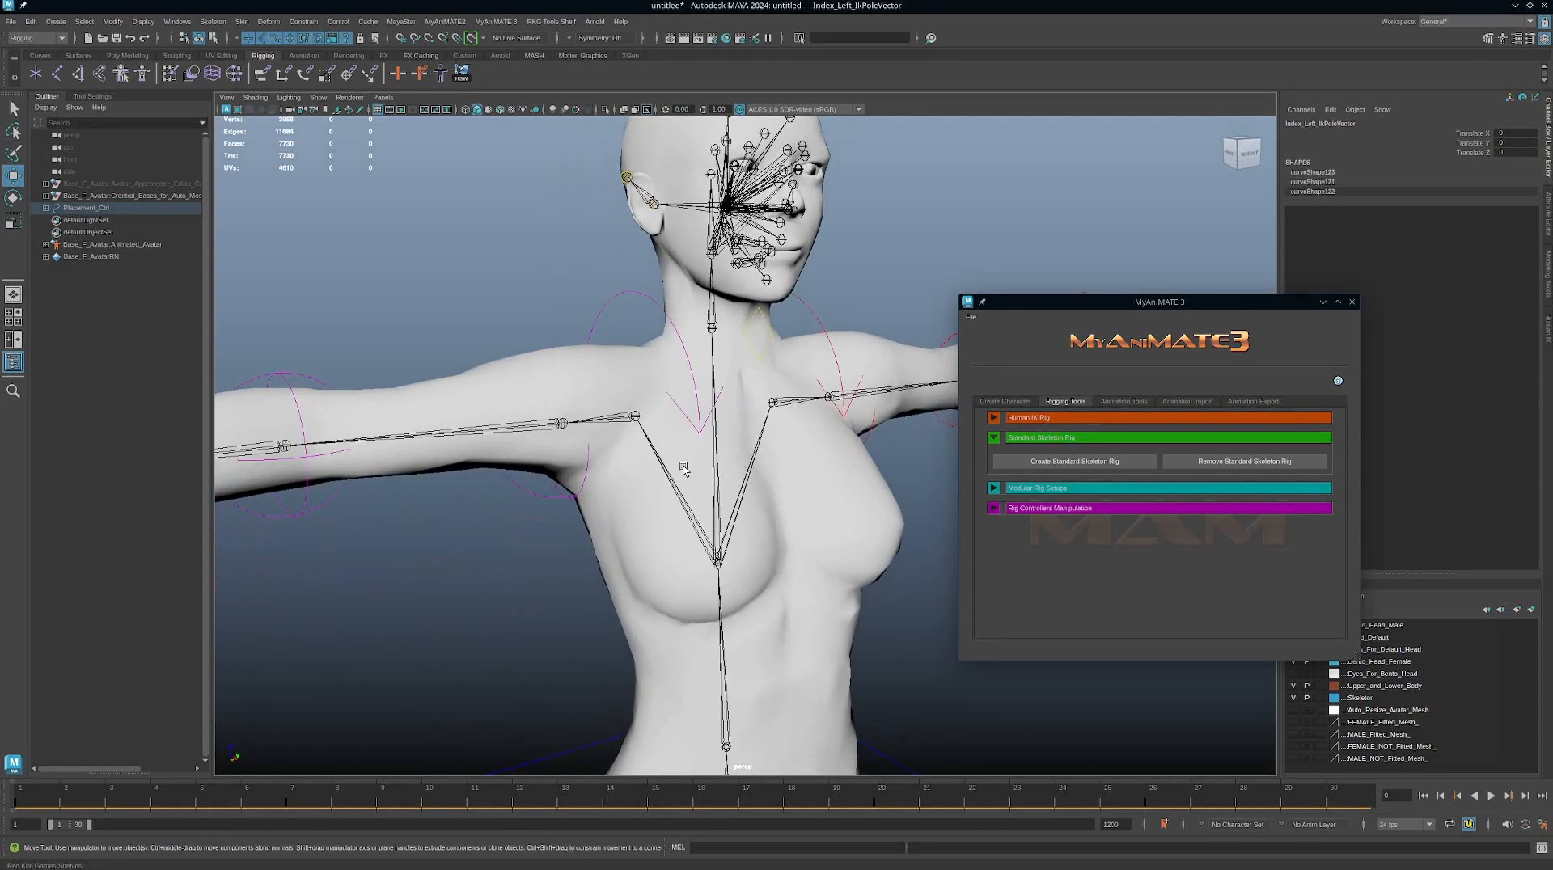
pyautogui.keyDown('alt'); pyautogui.moveTo(683, 465); pyautogui.dragTo(711, 530); pyautogui.keyUp('alt')
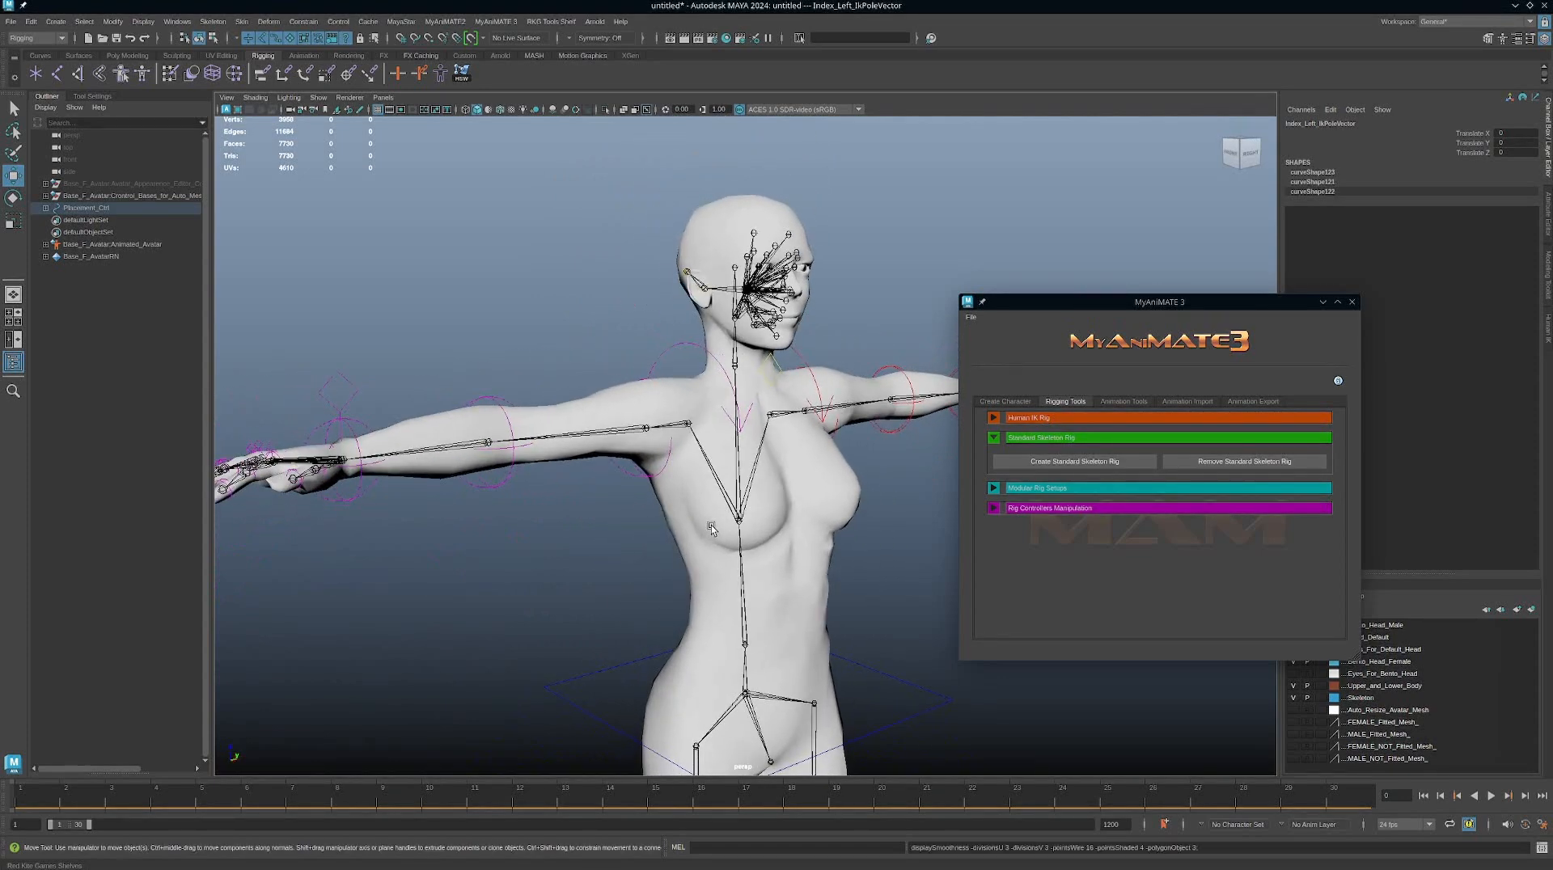
# Step: Display the avatar in wireframe, test-rotate the lower spine FK control Spine_Center_1_FK_ctrl and undo the rotation
pyautogui.press('4')
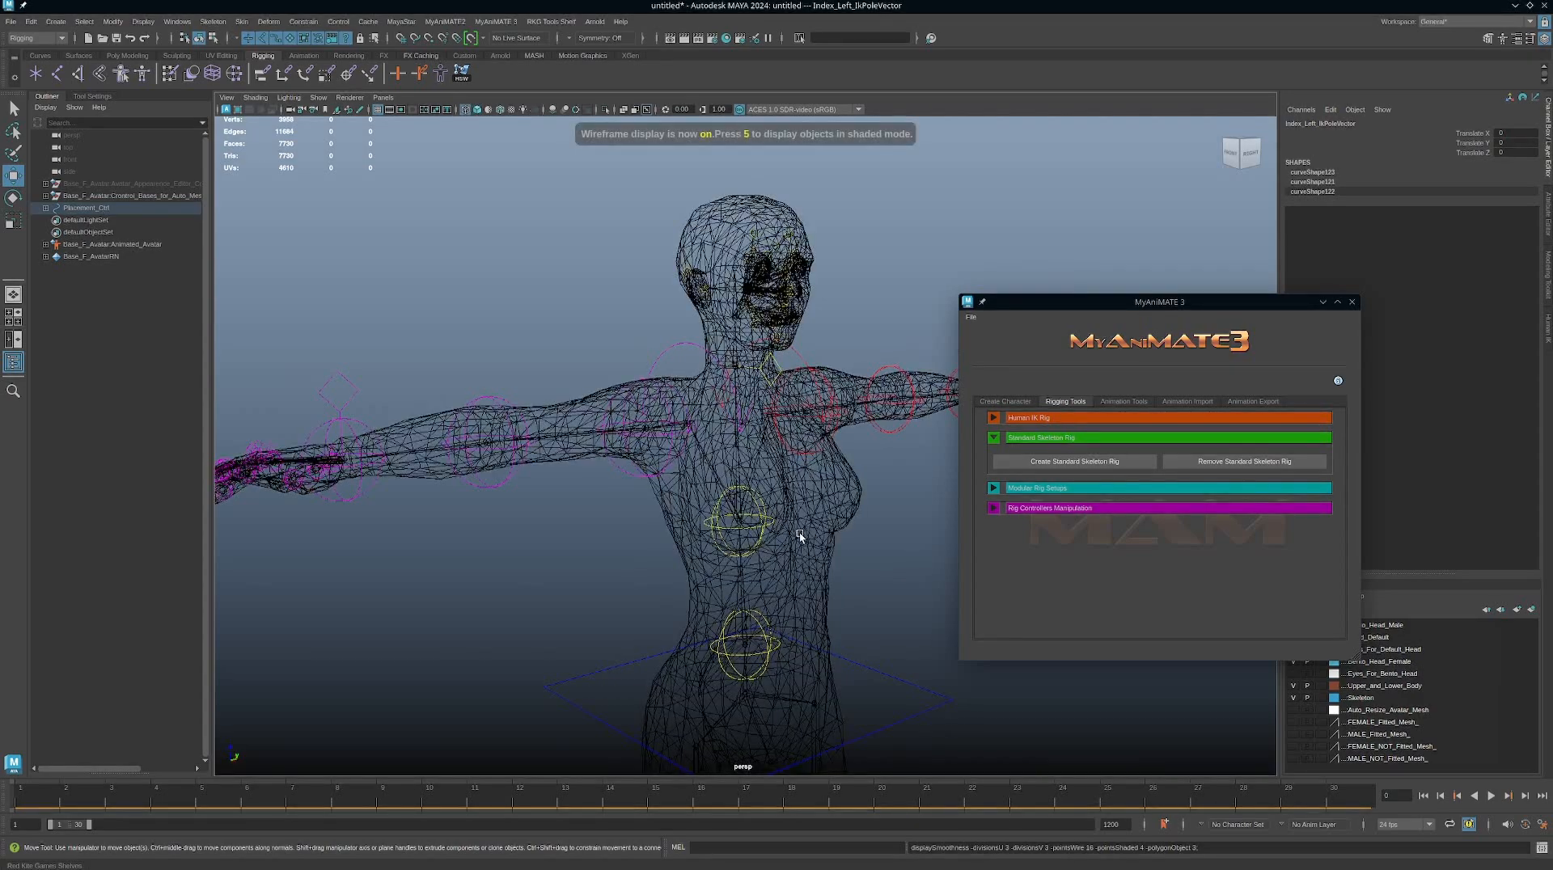
pyautogui.keyDown('alt'); pyautogui.moveTo(823, 579); pyautogui.dragTo(782, 499); pyautogui.keyUp('alt')
pyautogui.click(778, 505)
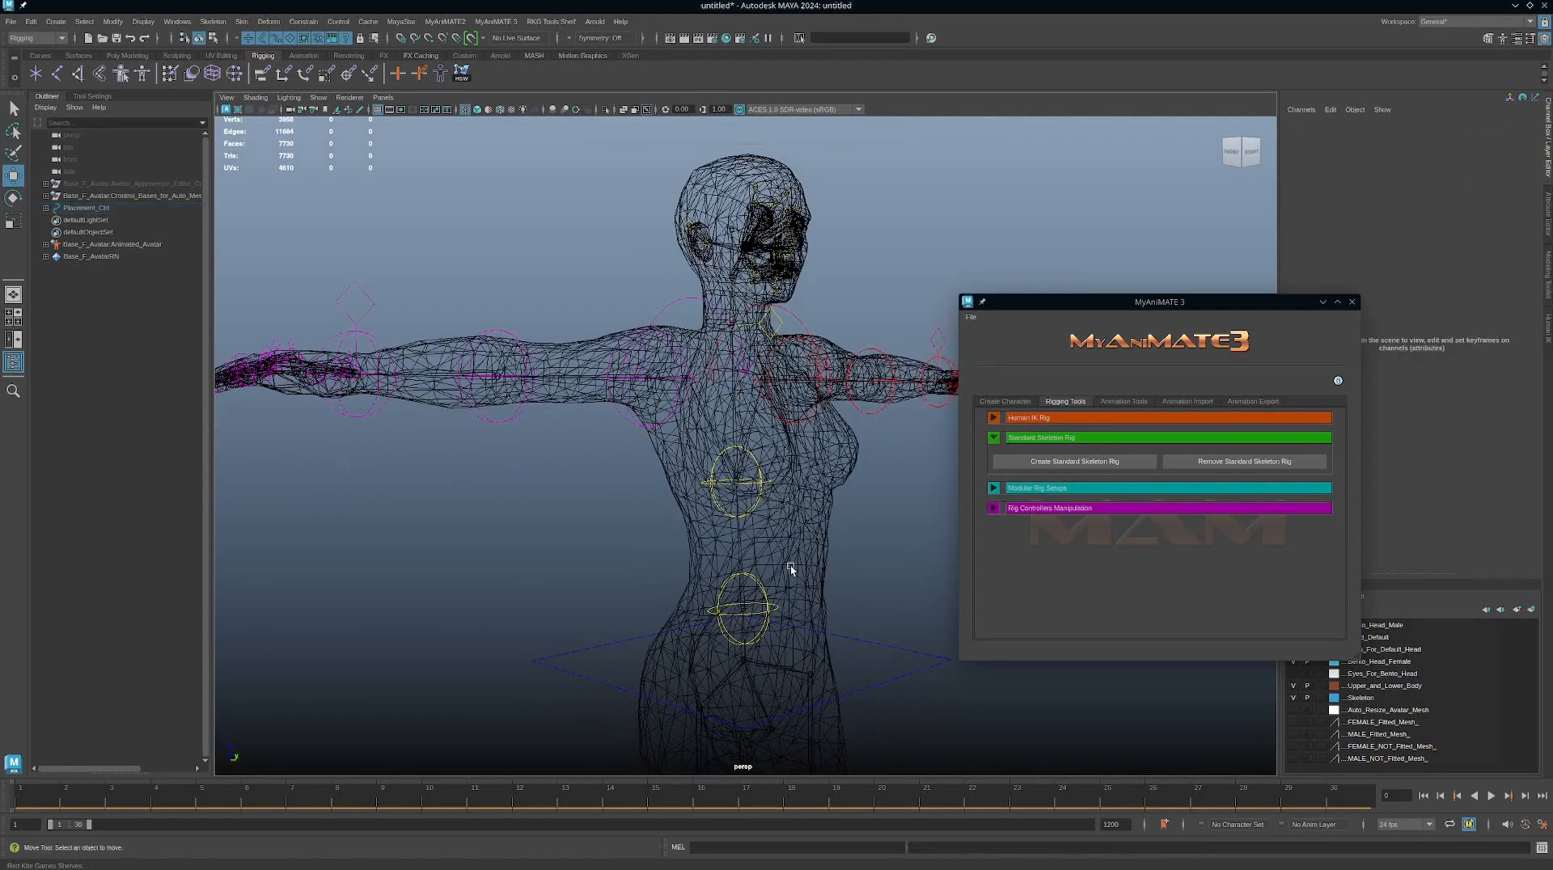
pyautogui.click(751, 507)
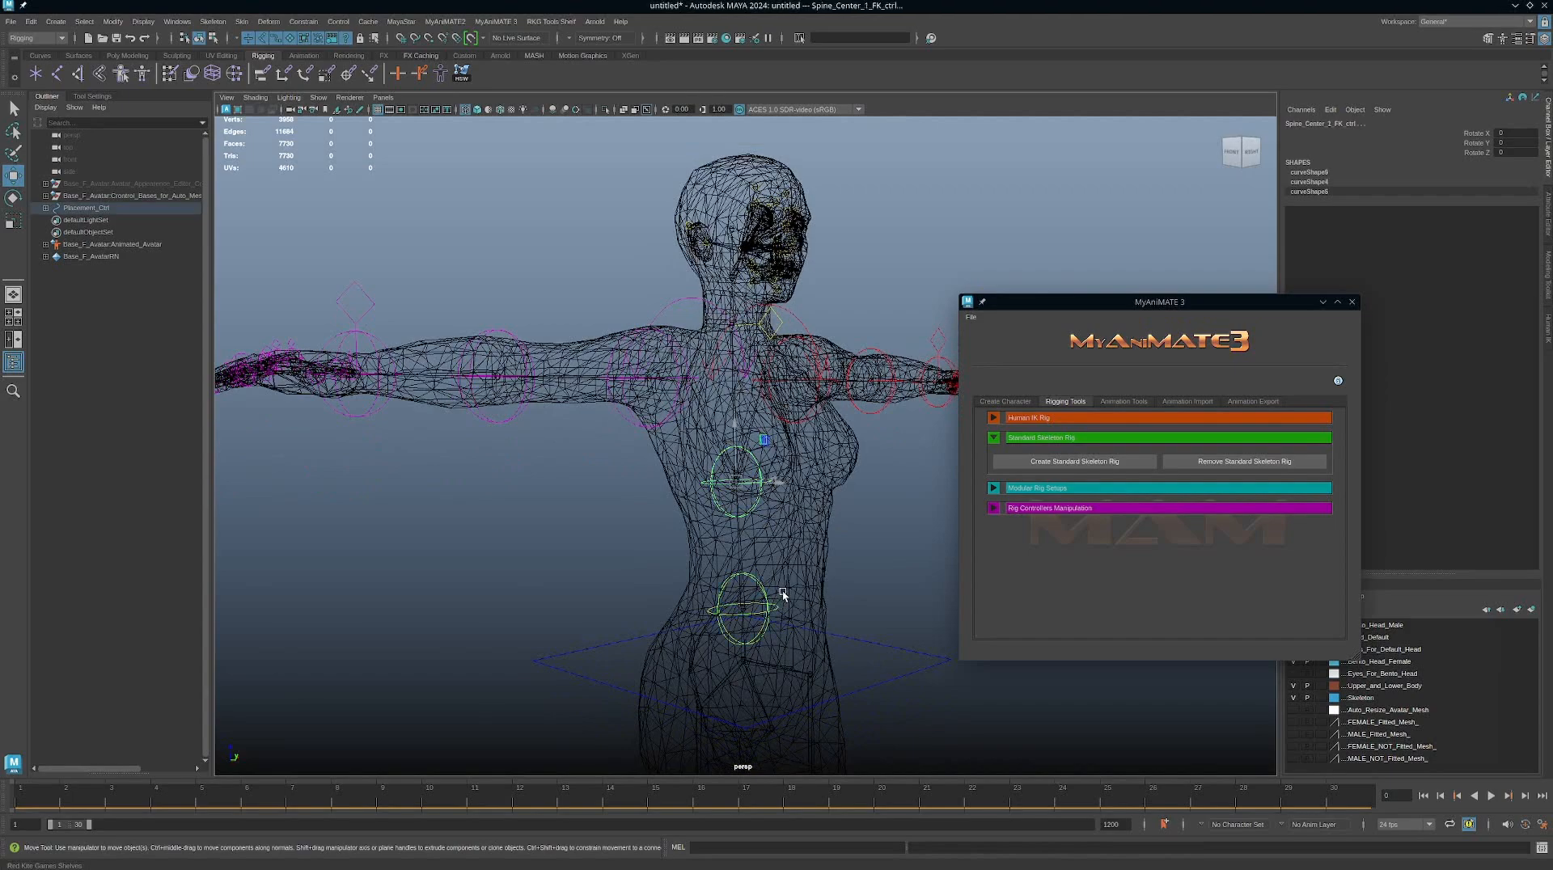
pyautogui.press('e')
pyautogui.moveTo(715, 575)
pyautogui.mouseDown()
pyautogui.moveTo(710, 589)
pyautogui.moveTo(732, 586)
pyautogui.mouseUp()
pyautogui.hotkey('ctrl', 'z')
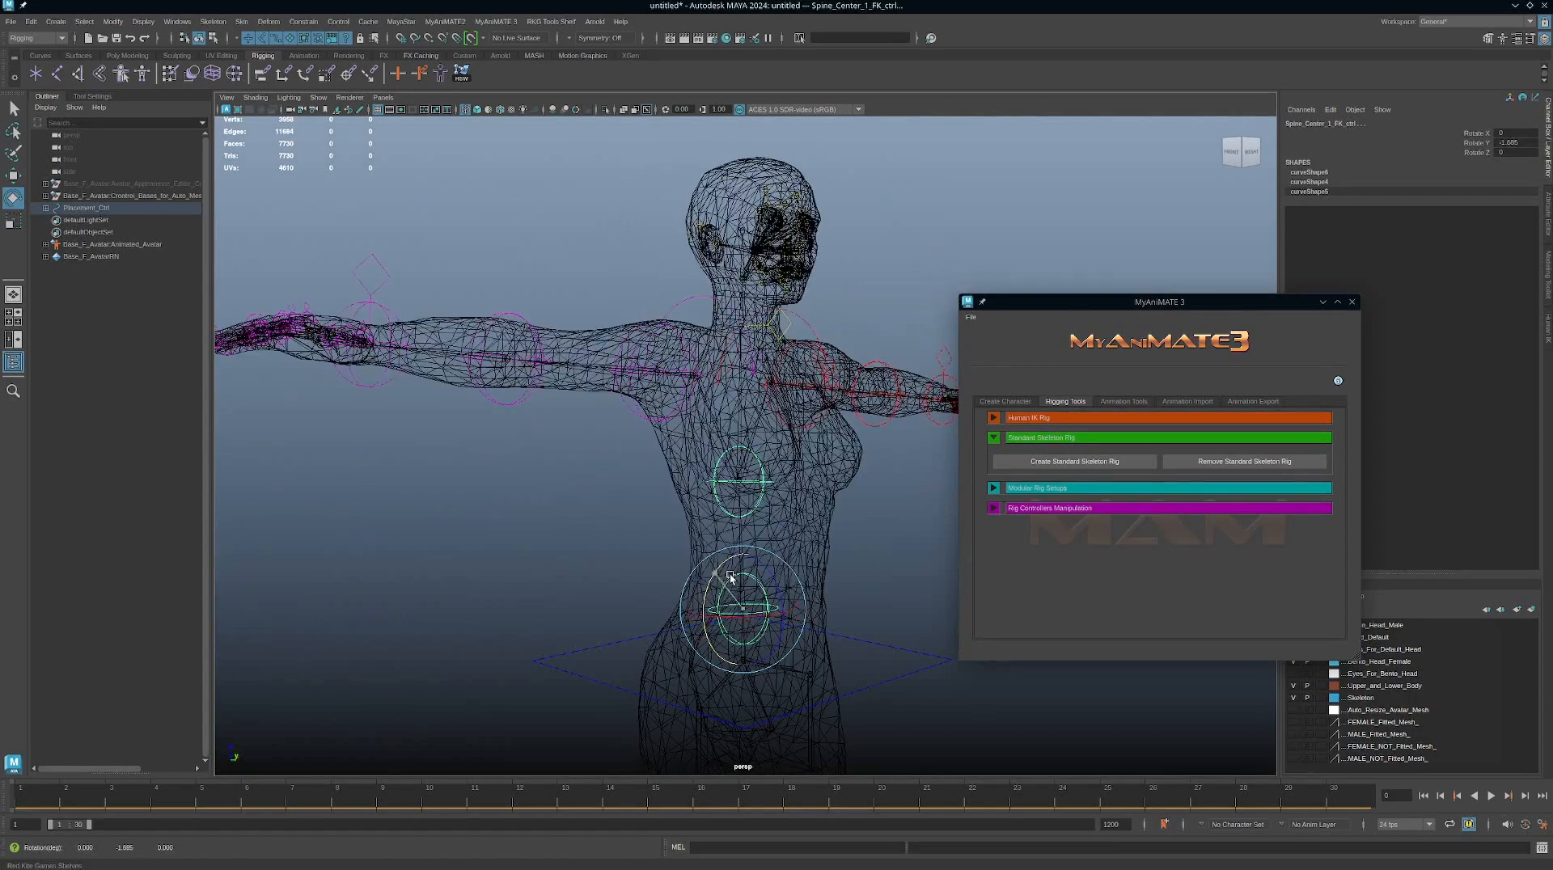
# Step: Select the spine's FK/IK switch control near the neck and change its FK IK Switch attribute to IK
pyautogui.keyDown('alt'); pyautogui.moveTo(806, 466); pyautogui.dragTo(774, 378); pyautogui.keyUp('alt')
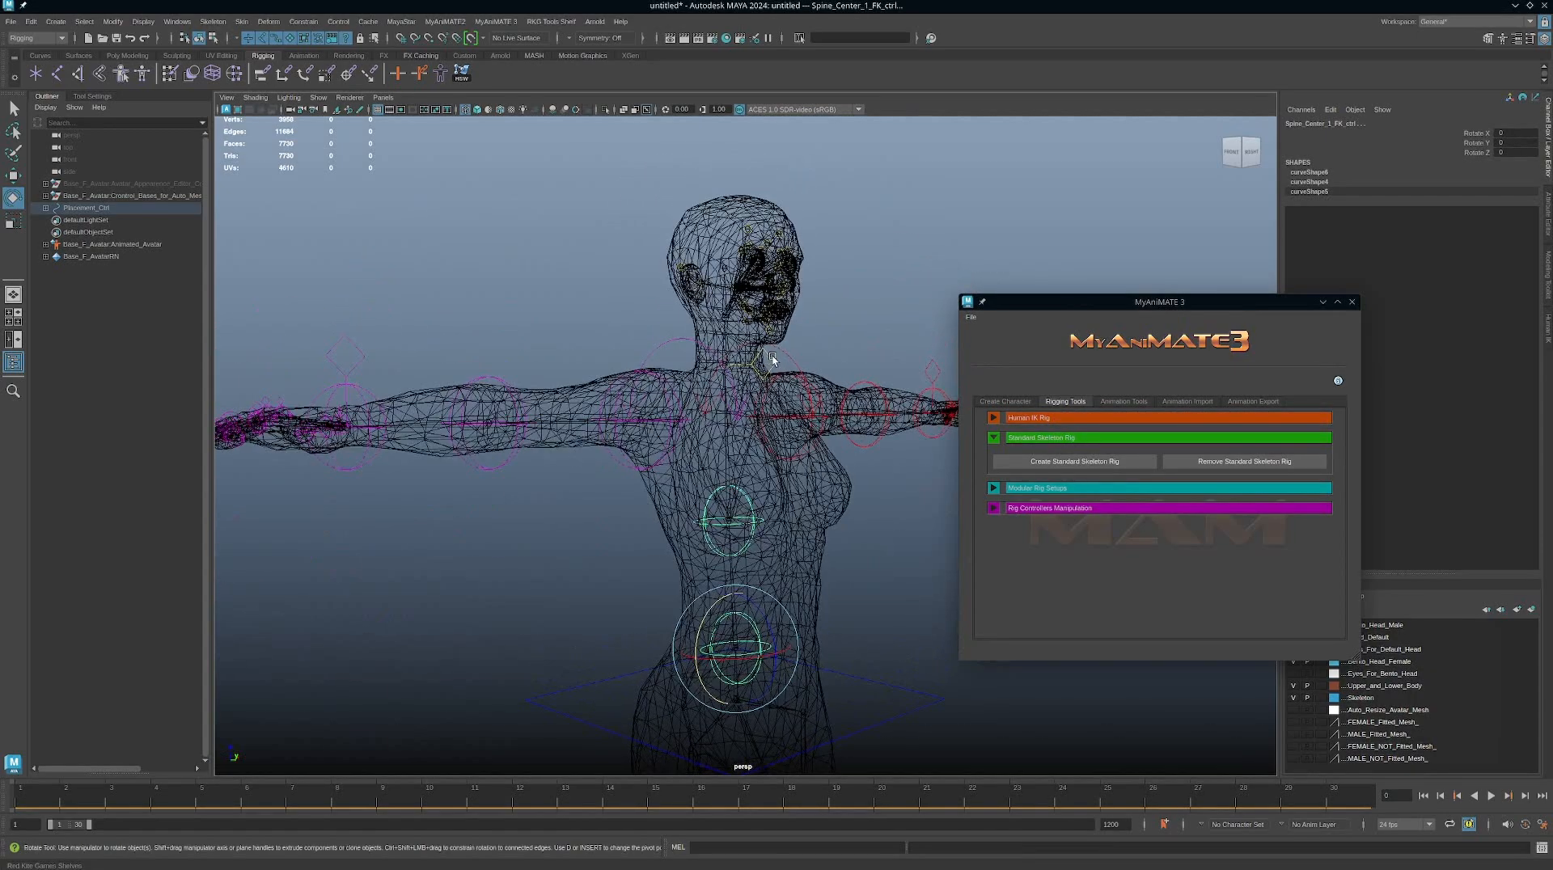
pyautogui.click(773, 359)
pyautogui.click(1465, 134)
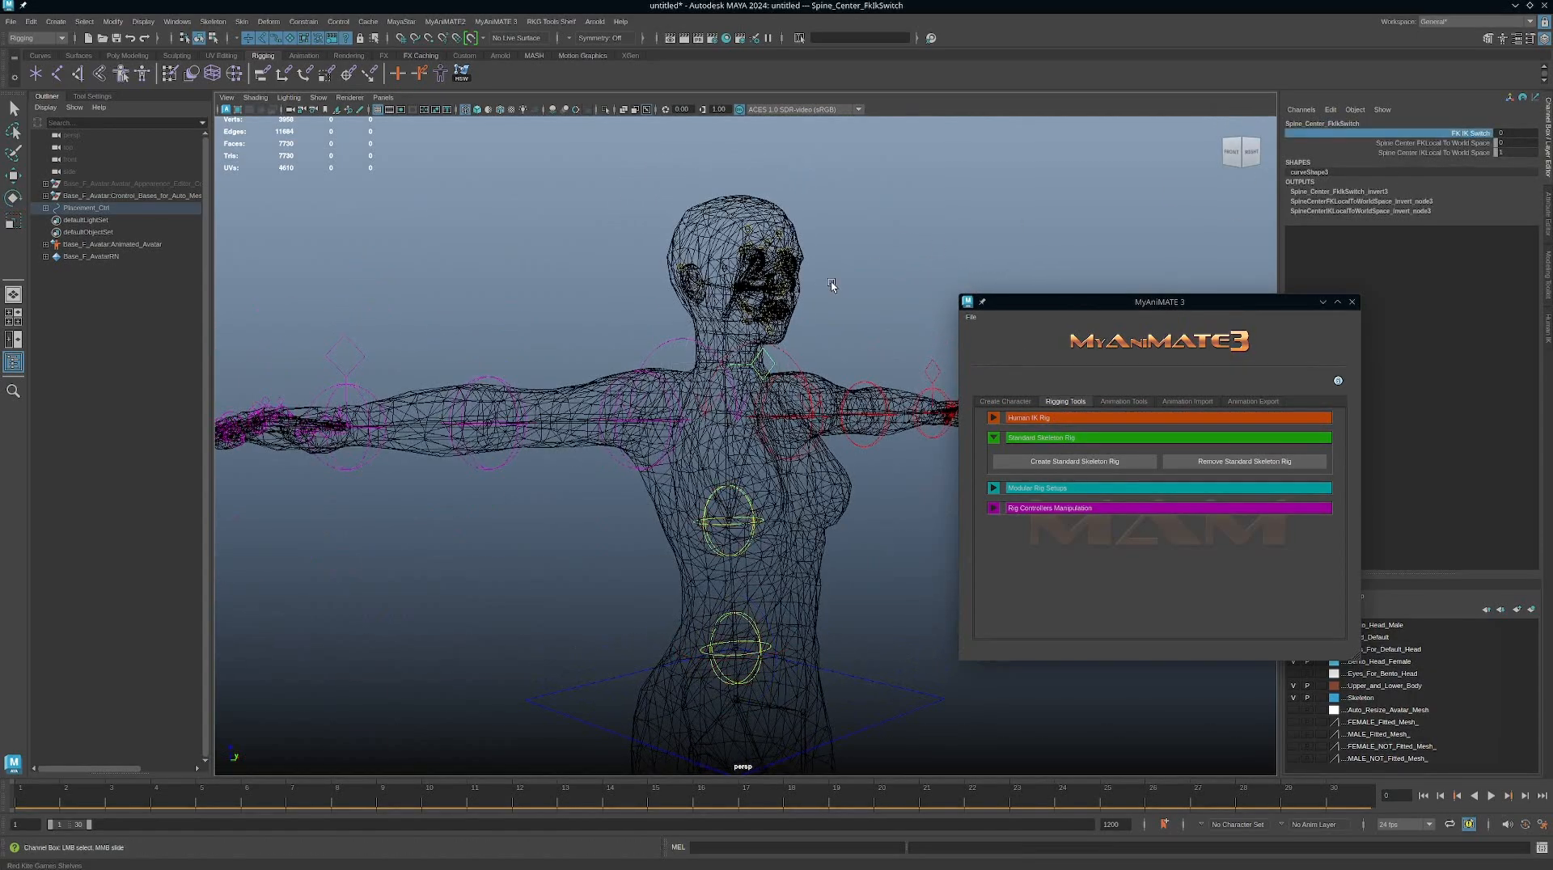
pyautogui.keyDown('alt'); pyautogui.moveTo(720, 392); pyautogui.dragTo(890, 422); pyautogui.keyUp('alt')
# Step: Try moving the upper spine IK control Spine_Center_2_IK_ctrl from a front view, and undo the changes
pyautogui.click(701, 369)
pyautogui.press('w')
pyautogui.keyDown('alt'); pyautogui.moveTo(898, 465); pyautogui.dragTo(749, 481); pyautogui.keyUp('alt')
pyautogui.moveTo(728, 380)
pyautogui.mouseDown()
pyautogui.moveTo(637, 374)
pyautogui.moveTo(698, 377)
pyautogui.mouseUp()
pyautogui.hotkey('ctrl', 'z')
pyautogui.hotkey('ctrl', 'z')
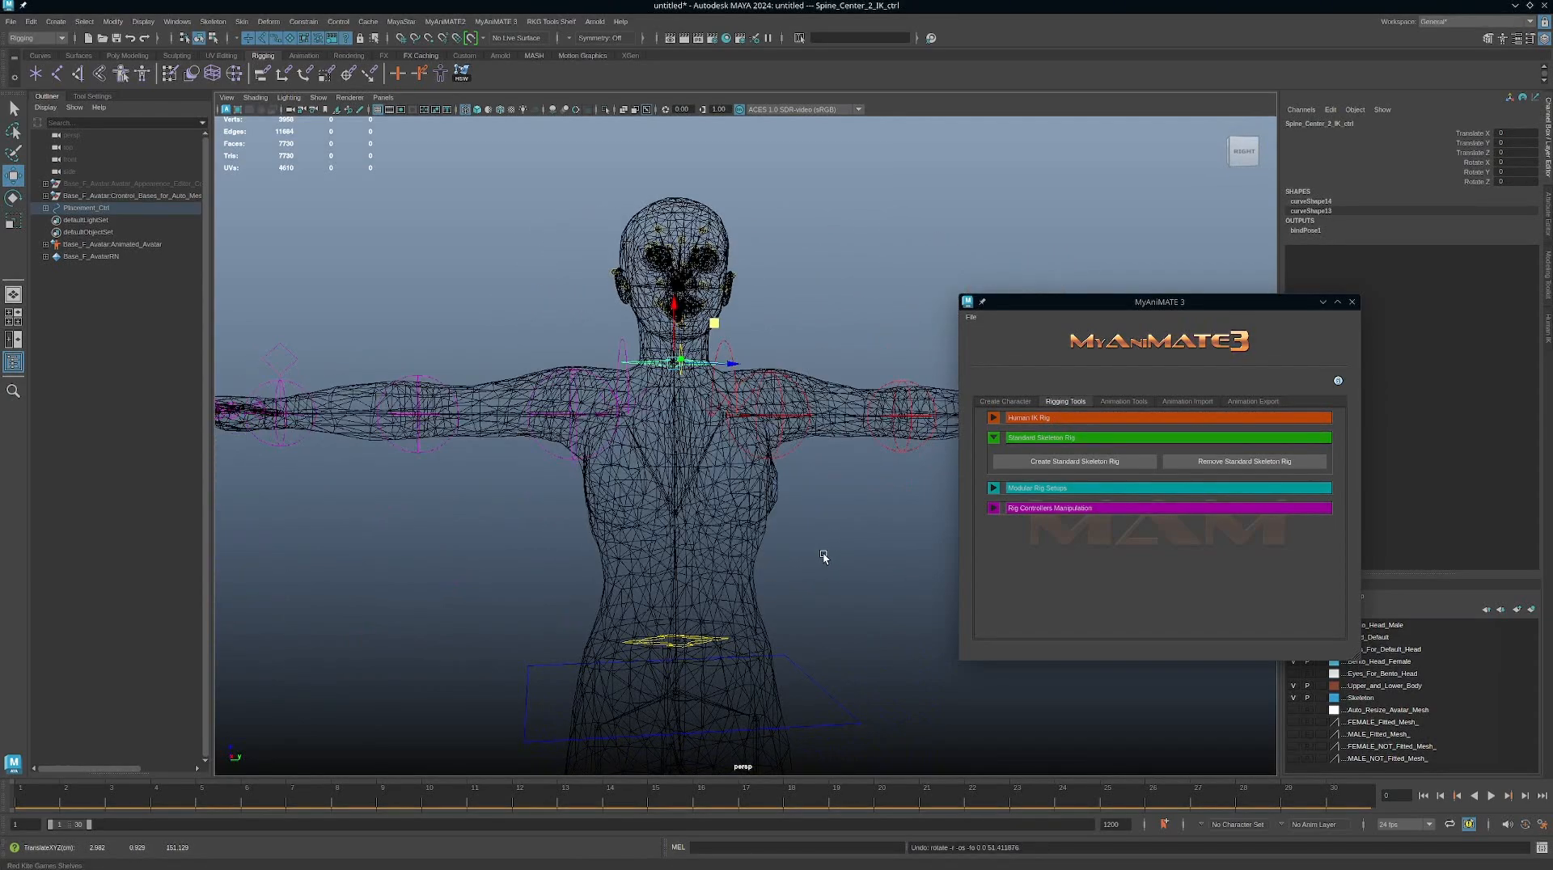
# Step: Return the avatar to shaded display and frame the full body with its rig controls
pyautogui.keyDown('alt'); pyautogui.moveTo(875, 597); pyautogui.dragTo(628, 548, button='right'); pyautogui.keyUp('alt')
pyautogui.keyDown('alt'); pyautogui.moveTo(627, 548); pyautogui.dragTo(822, 572); pyautogui.keyUp('alt')
pyautogui.keyDown('alt'); pyautogui.moveTo(821, 572); pyautogui.dragTo(677, 509, button='right'); pyautogui.keyUp('alt')
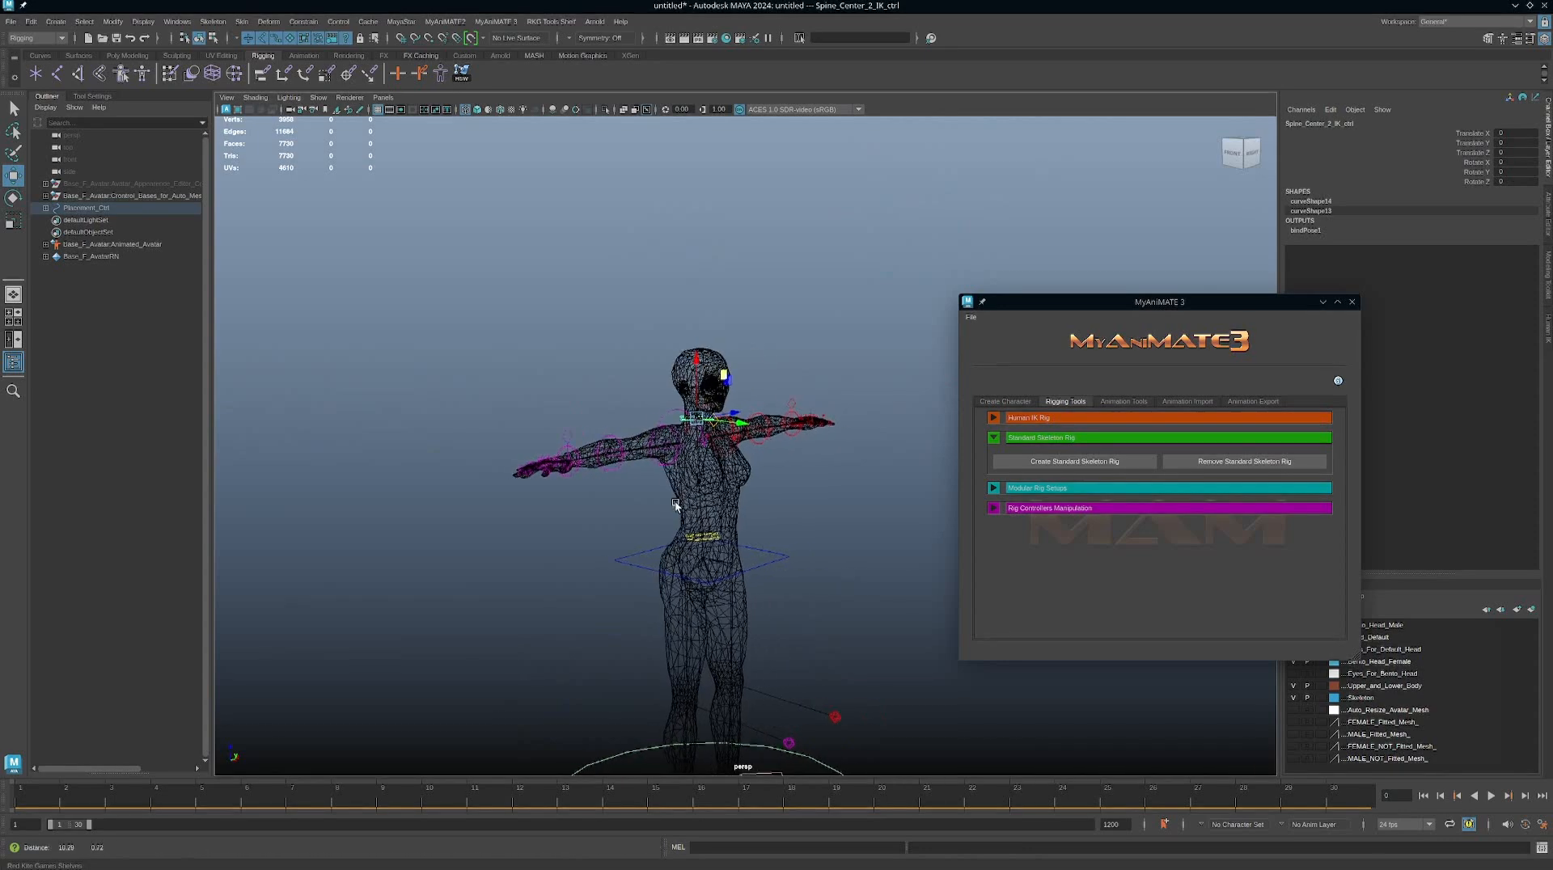
pyautogui.keyDown('alt'); pyautogui.moveTo(782, 517); pyautogui.dragTo(698, 453); pyautogui.keyUp('alt')
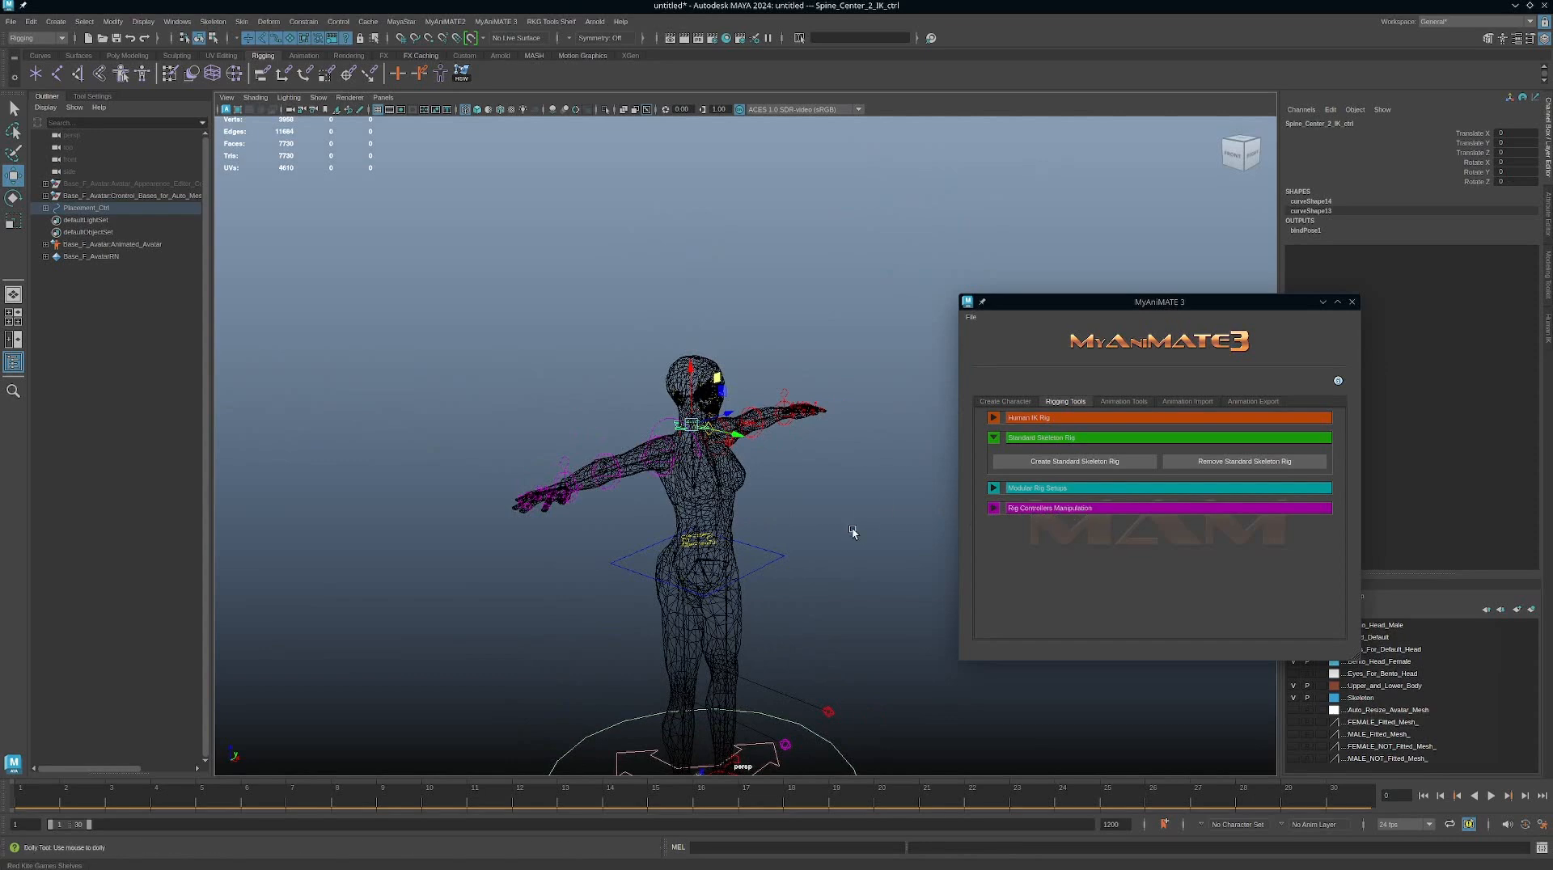
pyautogui.moveTo(849, 534)
pyautogui.keyDown('alt'); pyautogui.mouseDown()
pyautogui.moveTo(798, 506)
pyautogui.moveTo(853, 501)
pyautogui.moveTo(828, 525)
pyautogui.mouseUp(); pyautogui.keyUp('alt')
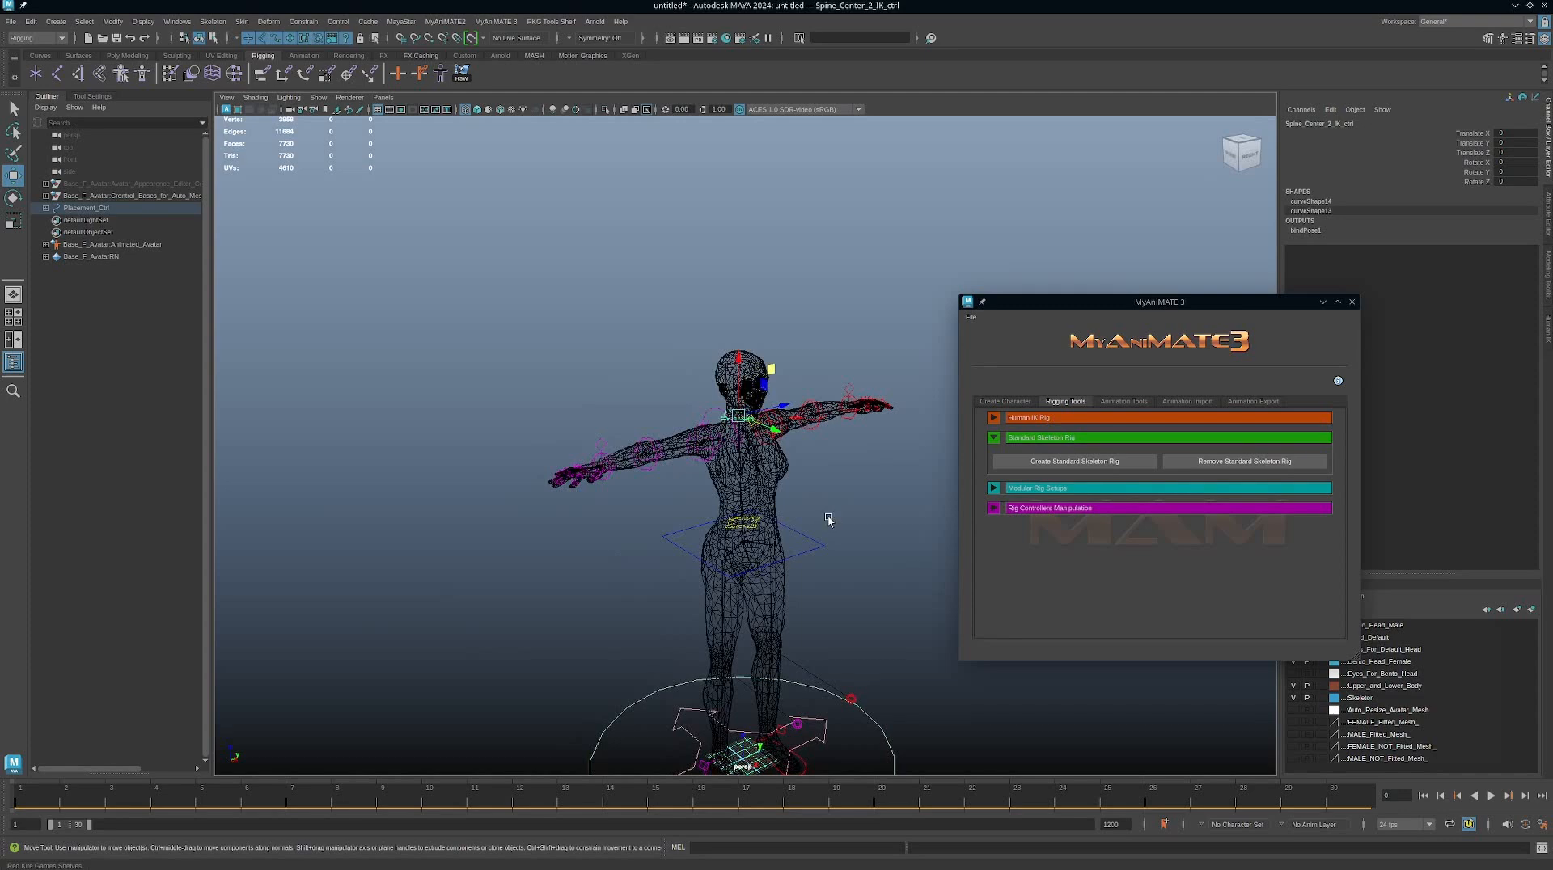
pyautogui.moveTo(777, 516)
pyautogui.keyDown('alt'); pyautogui.mouseDown(button='right')
pyautogui.moveTo(887, 553)
pyautogui.moveTo(765, 544)
pyautogui.mouseUp(button='right'); pyautogui.keyUp('alt')
pyautogui.press('5')
pyautogui.keyDown('alt'); pyautogui.moveTo(765, 543); pyautogui.dragTo(689, 543, button='middle'); pyautogui.keyUp('alt')
# Step: Select Head_Aim_ctrl in front of the avatar, move it upward and around, and turn off the X-ray joint display
pyautogui.click(835, 497)
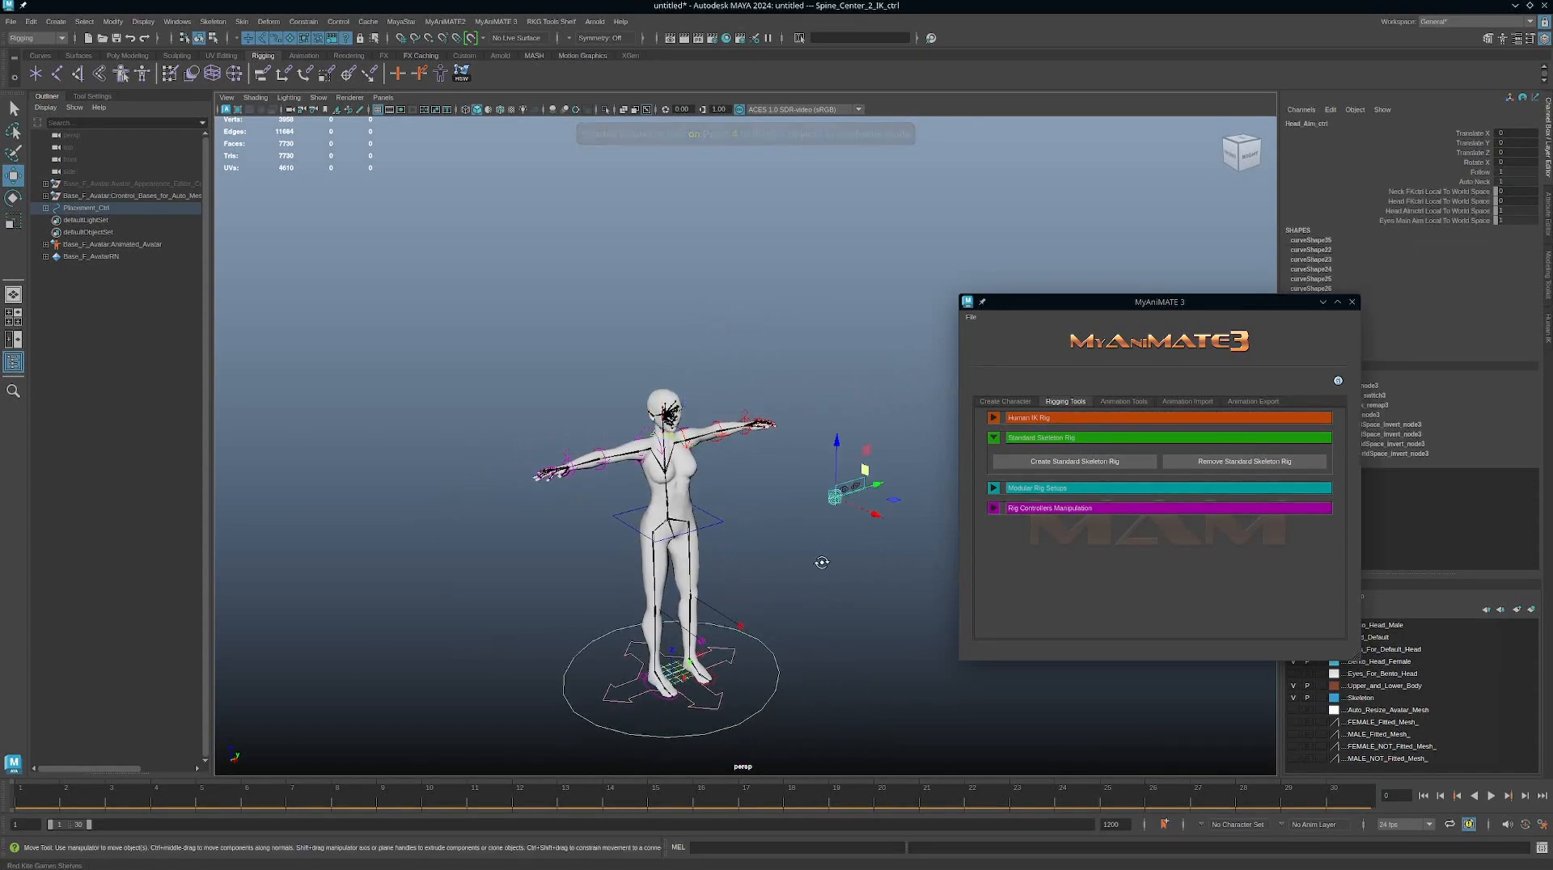
pyautogui.keyDown('alt'); pyautogui.moveTo(825, 557); pyautogui.dragTo(805, 554); pyautogui.keyUp('alt')
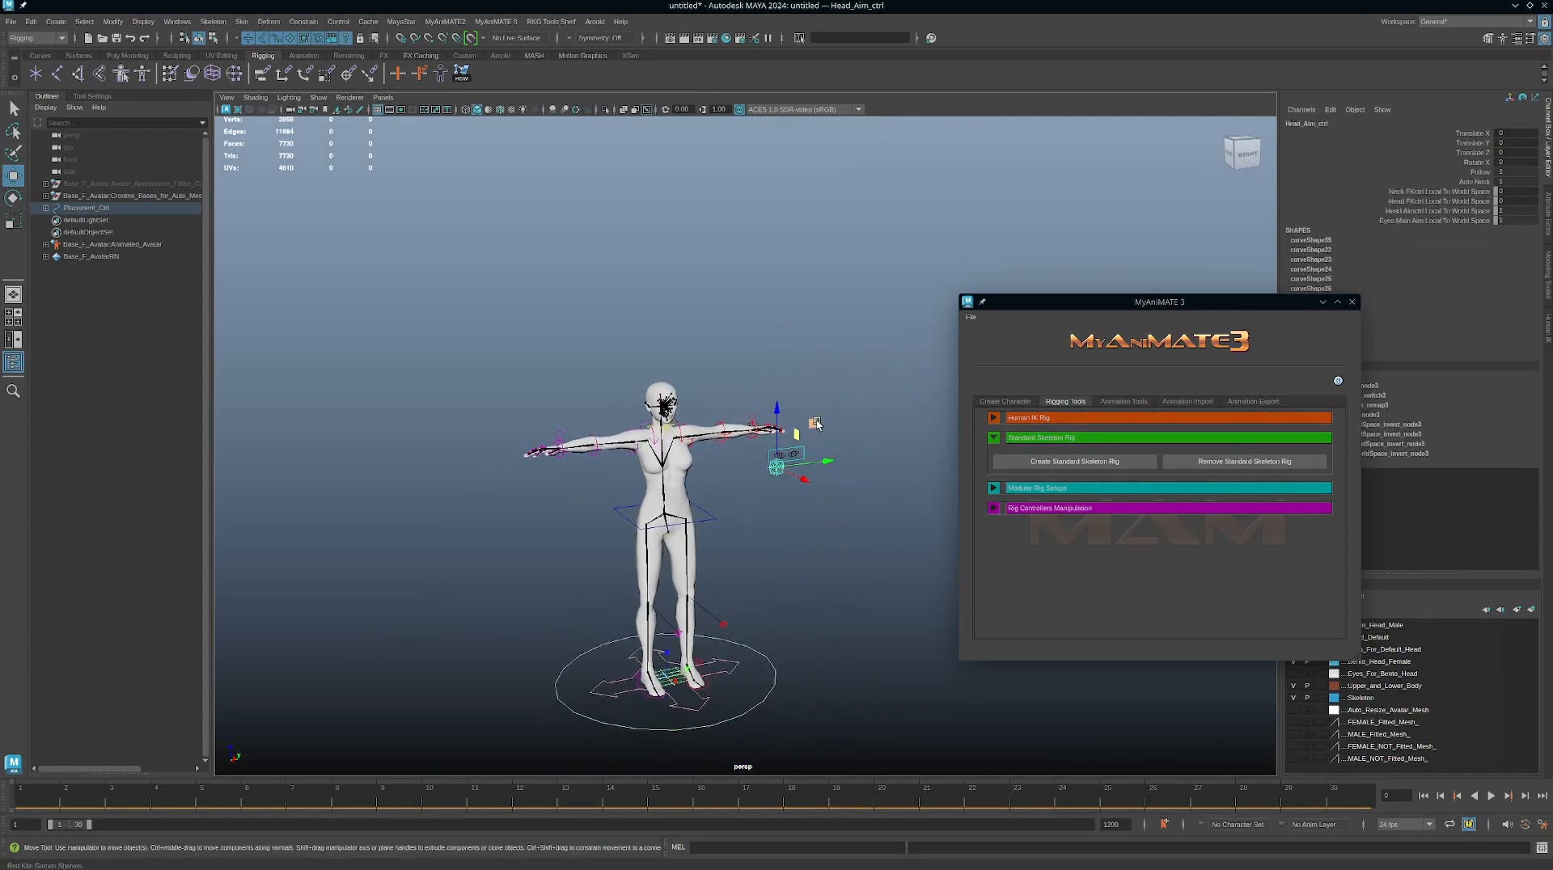
pyautogui.moveTo(813, 423); pyautogui.dragTo(721, 269)
pyautogui.click(647, 109)
pyautogui.moveTo(829, 512); pyautogui.dragTo(780, 320)
# Step: Move Head_Aim_ctrl to about Translate Y -11.2 and Z 33.3 while viewing the head from behind
pyautogui.keyDown('alt'); pyautogui.moveTo(689, 458); pyautogui.dragTo(772, 451); pyautogui.keyUp('alt')
pyautogui.keyDown('alt'); pyautogui.moveTo(772, 451); pyautogui.dragTo(778, 501, button='middle'); pyautogui.keyUp('alt')
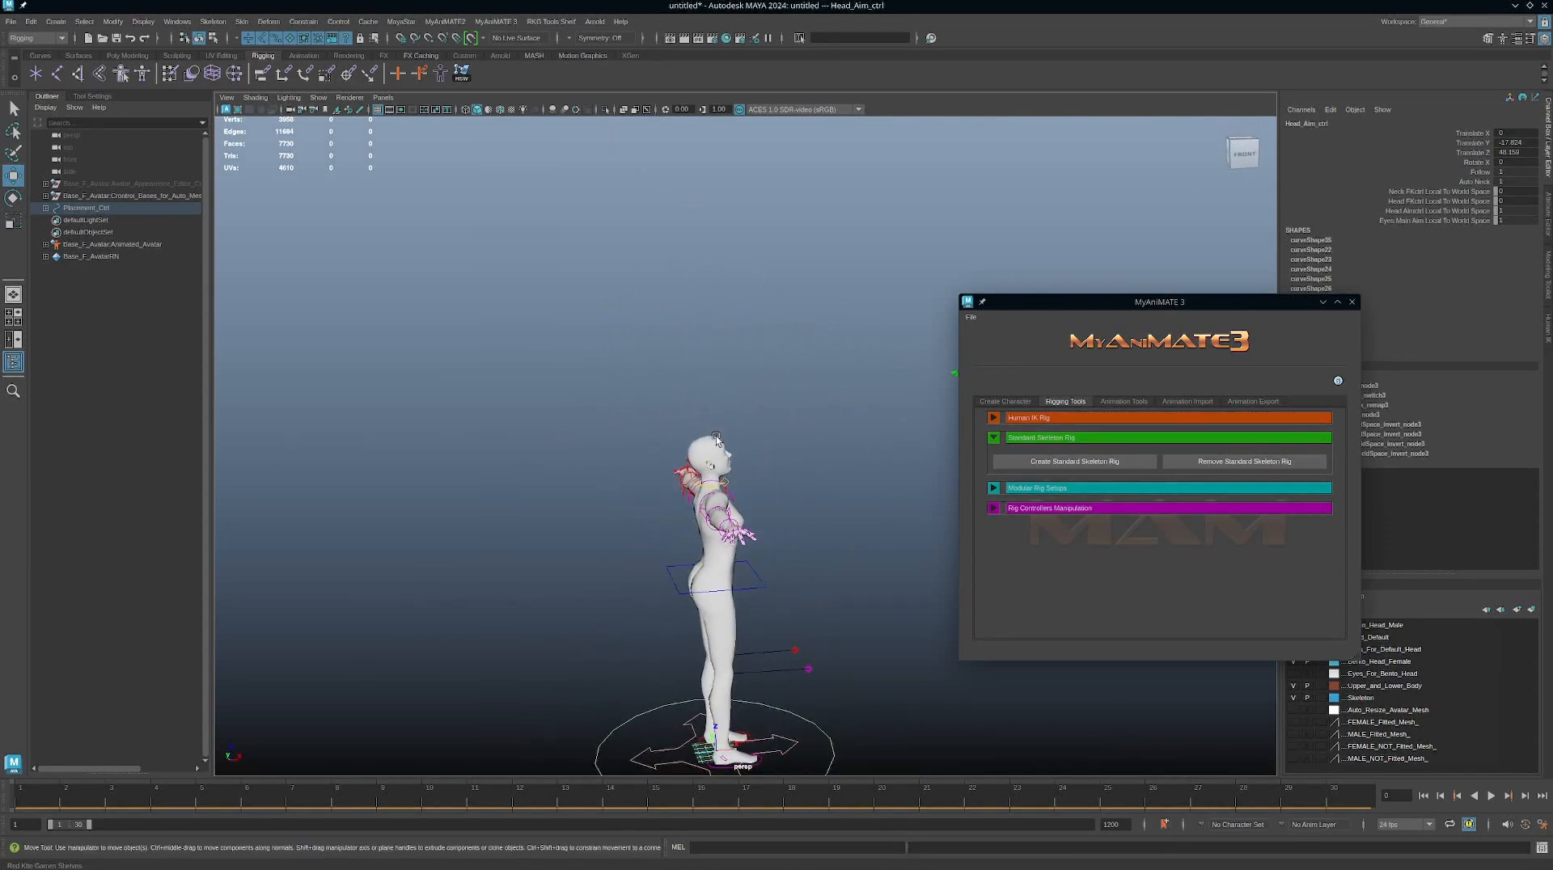
pyautogui.keyDown('alt'); pyautogui.moveTo(778, 501); pyautogui.dragTo(1059, 576, button='right'); pyautogui.keyUp('alt')
pyautogui.keyDown('alt'); pyautogui.moveTo(809, 521); pyautogui.dragTo(700, 441); pyautogui.keyUp('alt')
pyautogui.moveTo(830, 381); pyautogui.dragTo(811, 440, button='middle')
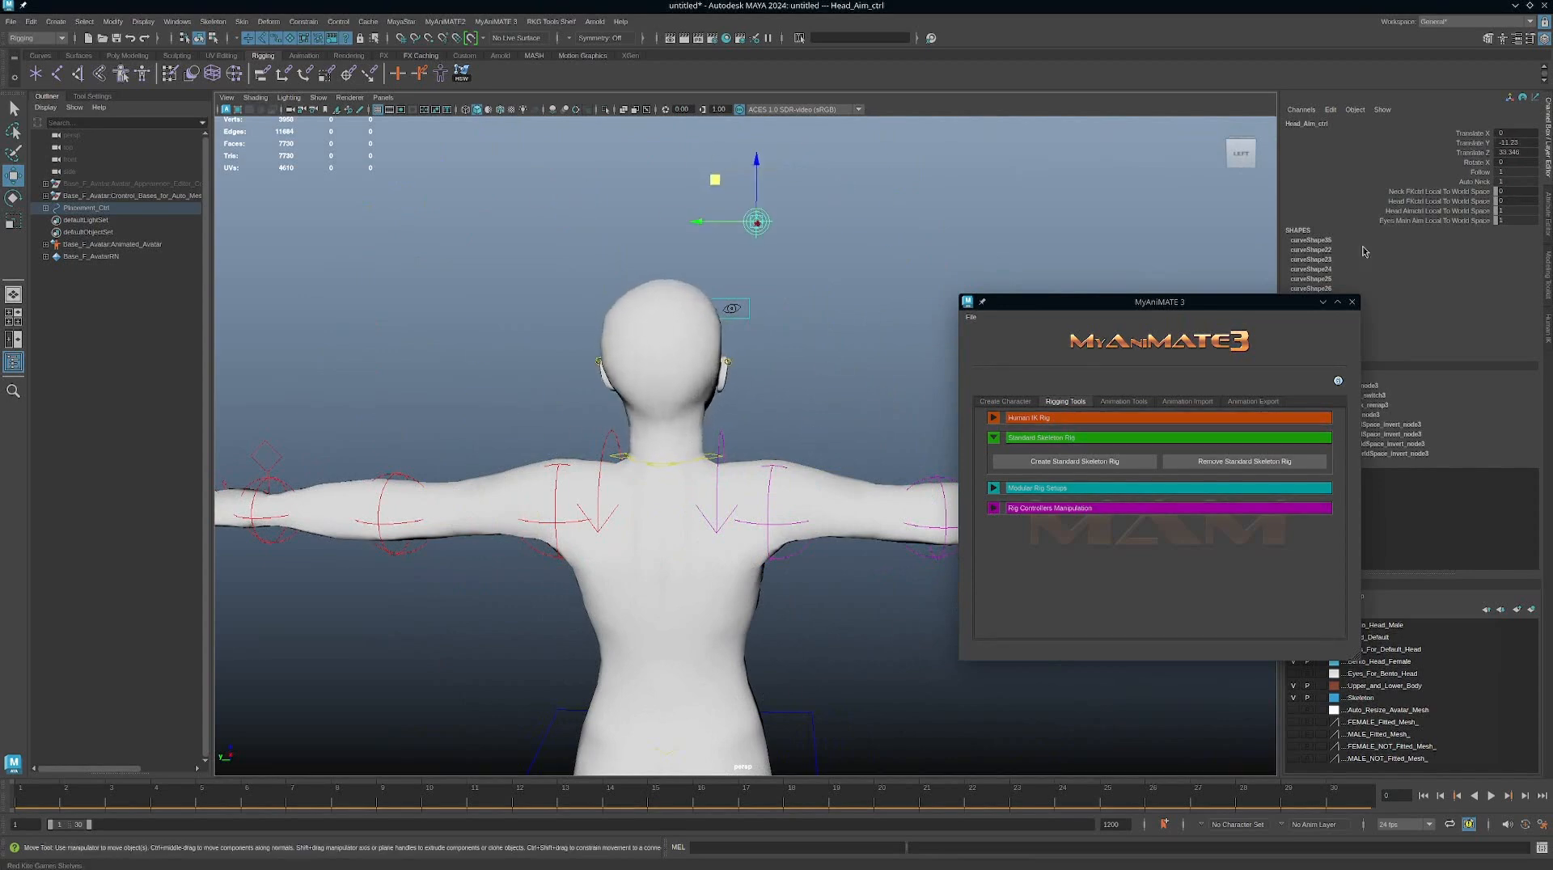
# Step: Test the head aim control's Auto Neck attribute, try rotating Neck_FK_ctrl at the base of the neck and undo the rotation
pyautogui.click(1474, 182)
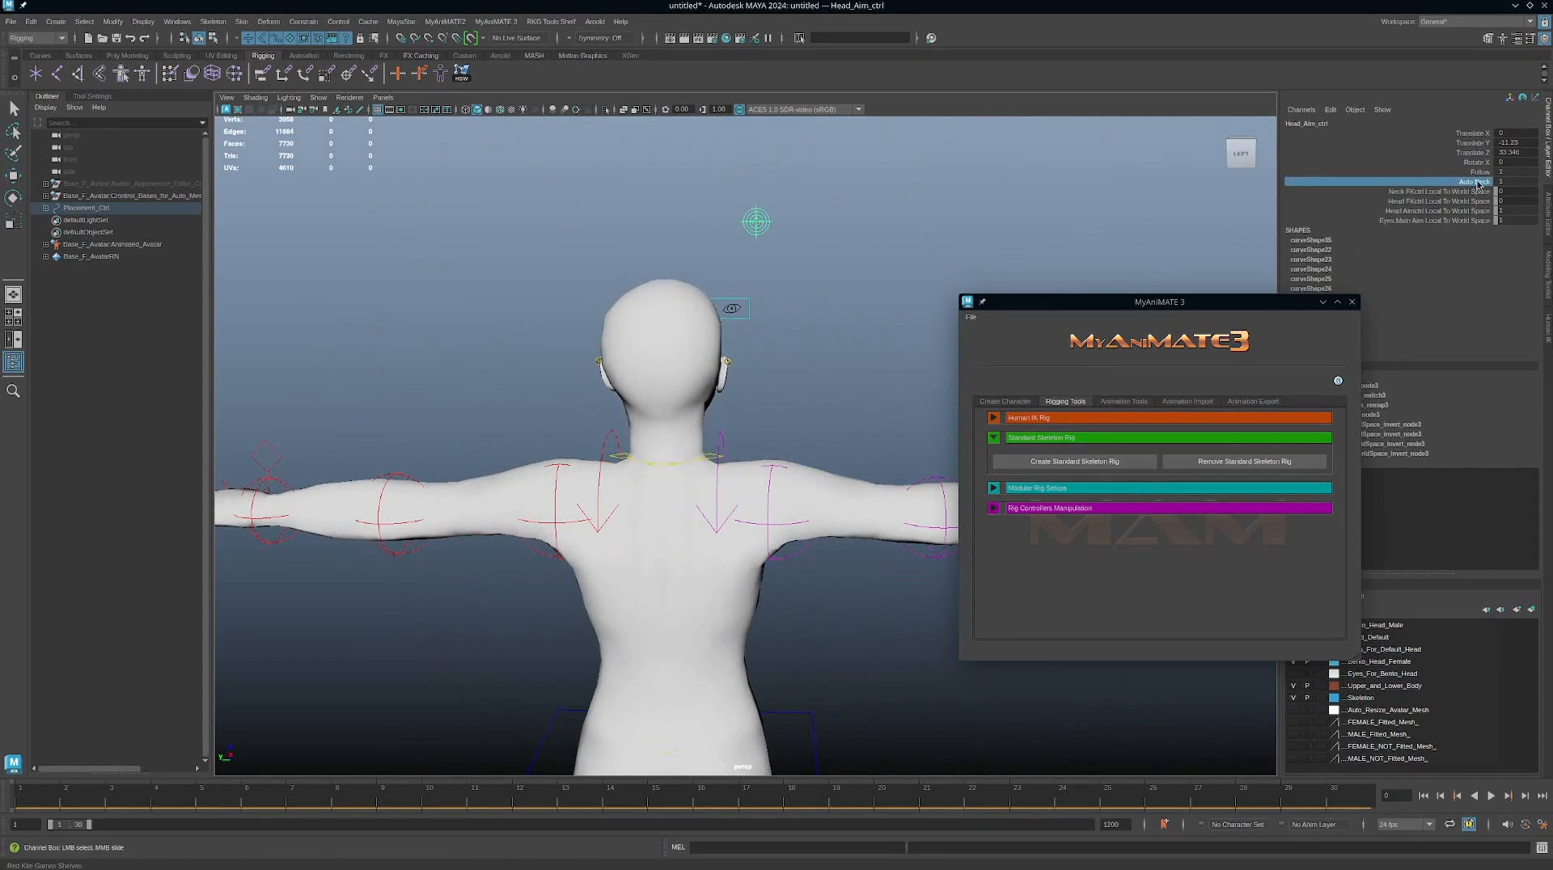
pyautogui.moveTo(1061, 198); pyautogui.dragTo(917, 194, button='middle')
pyautogui.click(697, 451)
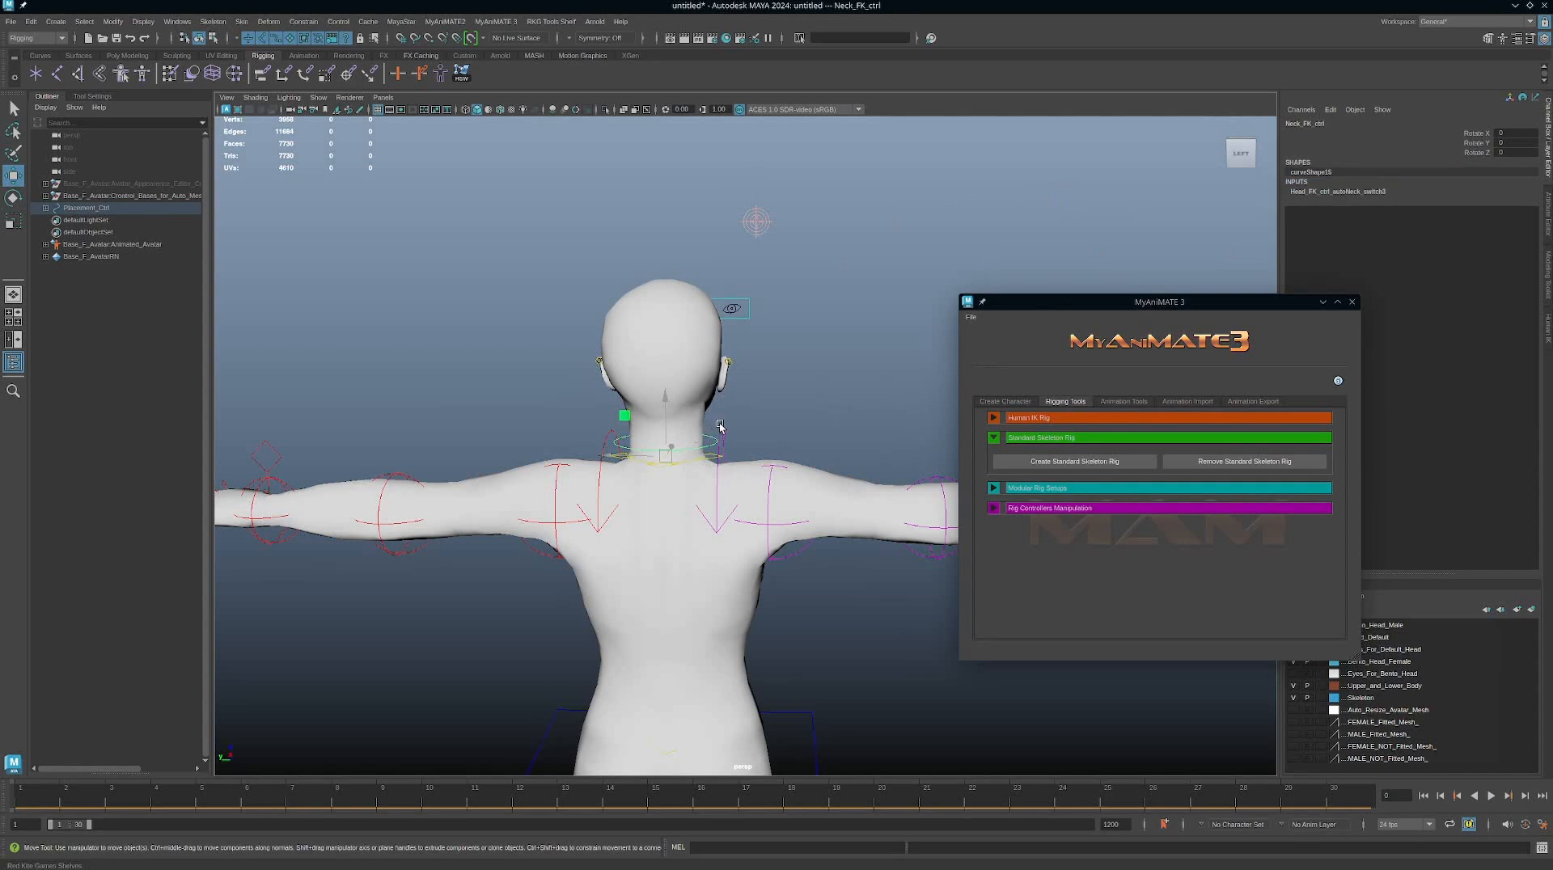
pyautogui.press('e')
pyautogui.moveTo(712, 429)
pyautogui.mouseDown()
pyautogui.moveTo(704, 404)
pyautogui.moveTo(735, 433)
pyautogui.moveTo(736, 415)
pyautogui.mouseUp()
pyautogui.keyDown('alt'); pyautogui.moveTo(904, 405); pyautogui.dragTo(517, 323); pyautogui.keyUp('alt')
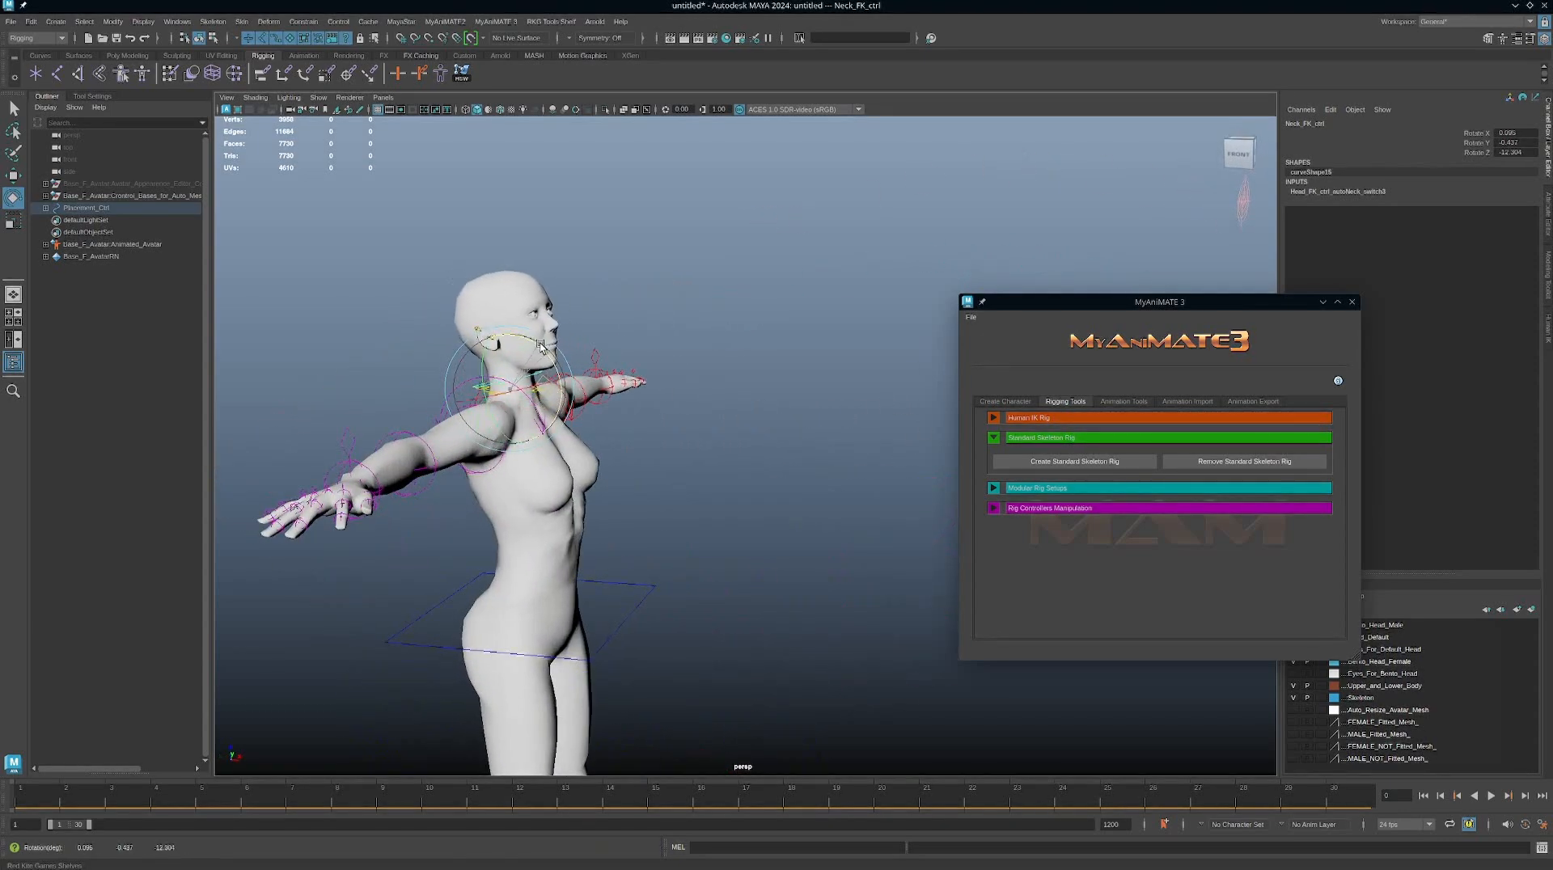
pyautogui.hotkey('ctrl', 'z')
# Step: Select Head_Aim_ctrl again and raise it to about 4.8 in Translate Y
pyautogui.keyDown('alt'); pyautogui.moveTo(778, 478); pyautogui.dragTo(583, 388, button='right'); pyautogui.keyUp('alt')
pyautogui.keyDown('alt'); pyautogui.moveTo(938, 348); pyautogui.dragTo(834, 368, button='middle'); pyautogui.keyUp('alt')
pyautogui.click(857, 418)
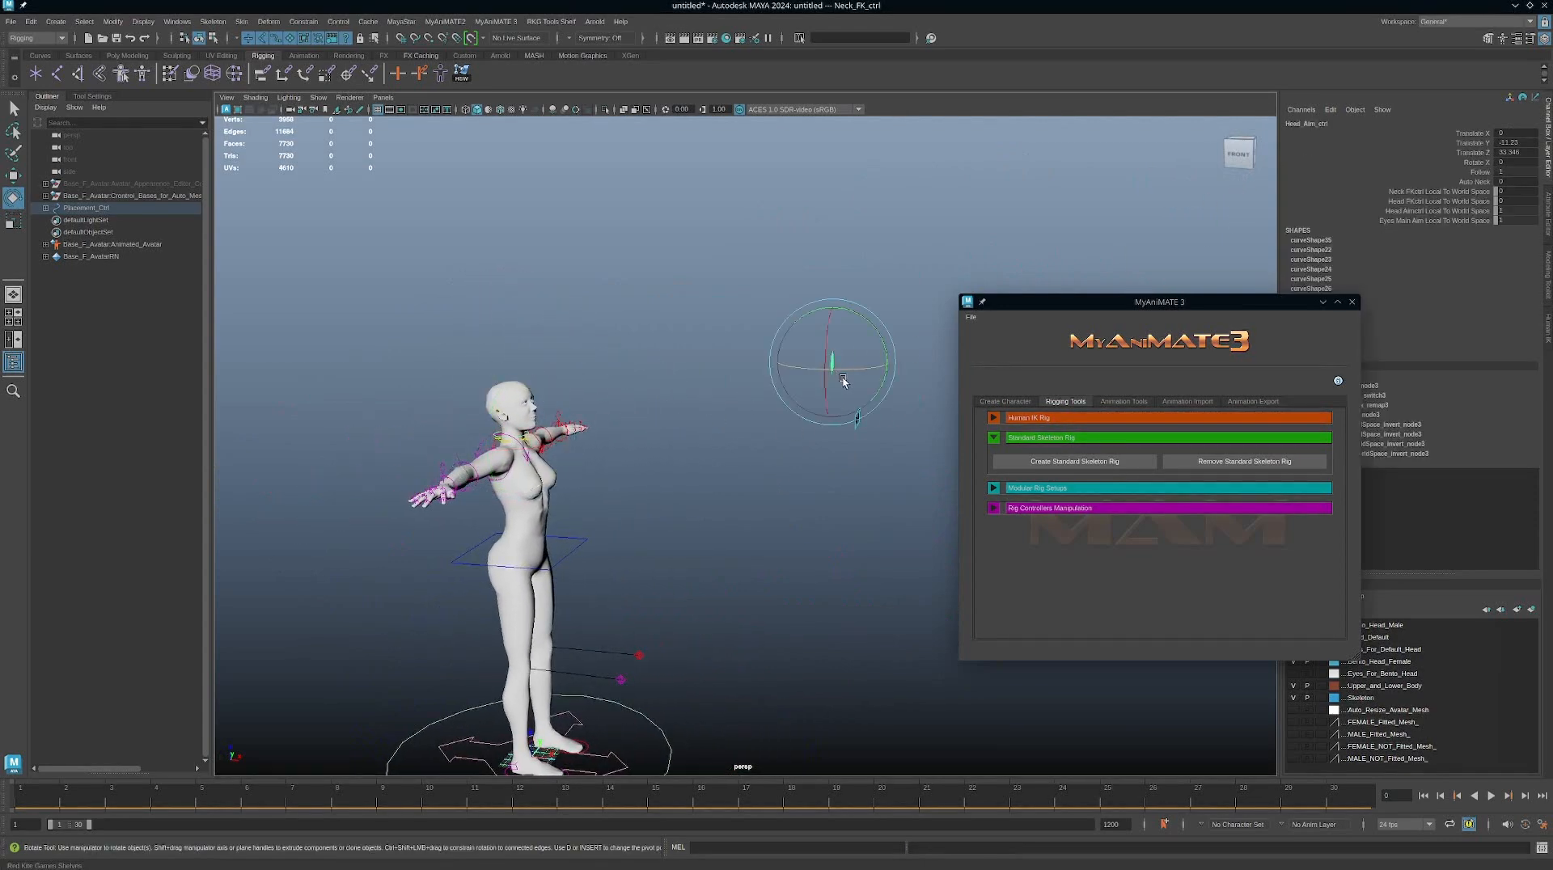
pyautogui.keyDown('alt'); pyautogui.moveTo(845, 421); pyautogui.dragTo(833, 368); pyautogui.keyUp('alt')
pyautogui.press('w')
pyautogui.keyDown('alt'); pyautogui.moveTo(741, 465); pyautogui.dragTo(568, 450); pyautogui.keyUp('alt')
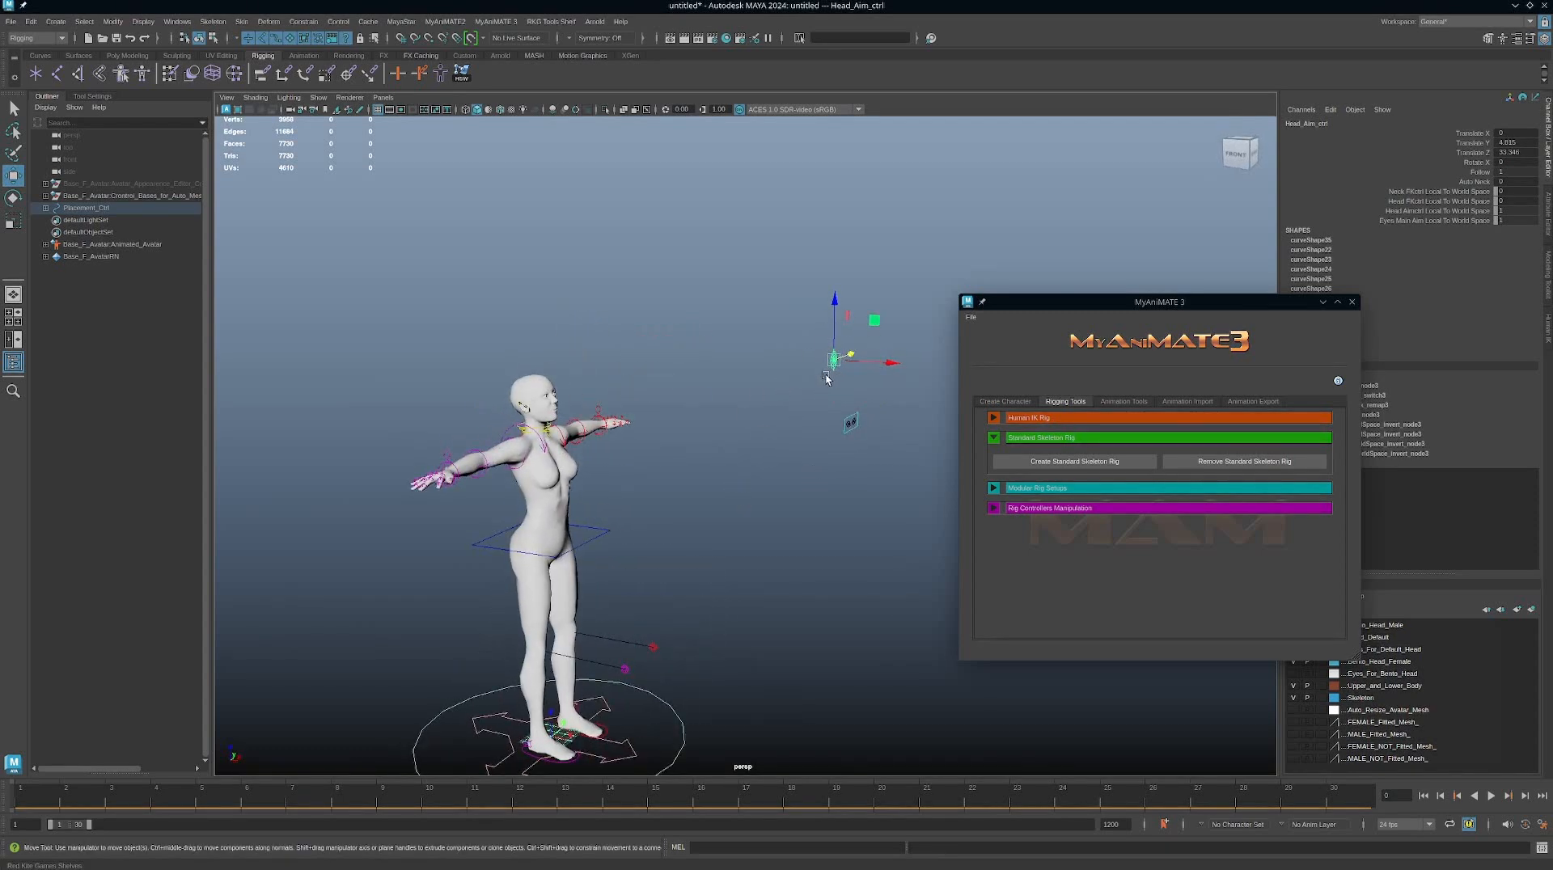
# Step: Reset Head_Aim_ctrl's Translate X, Y and Z to 0
pyautogui.click(1483, 182)
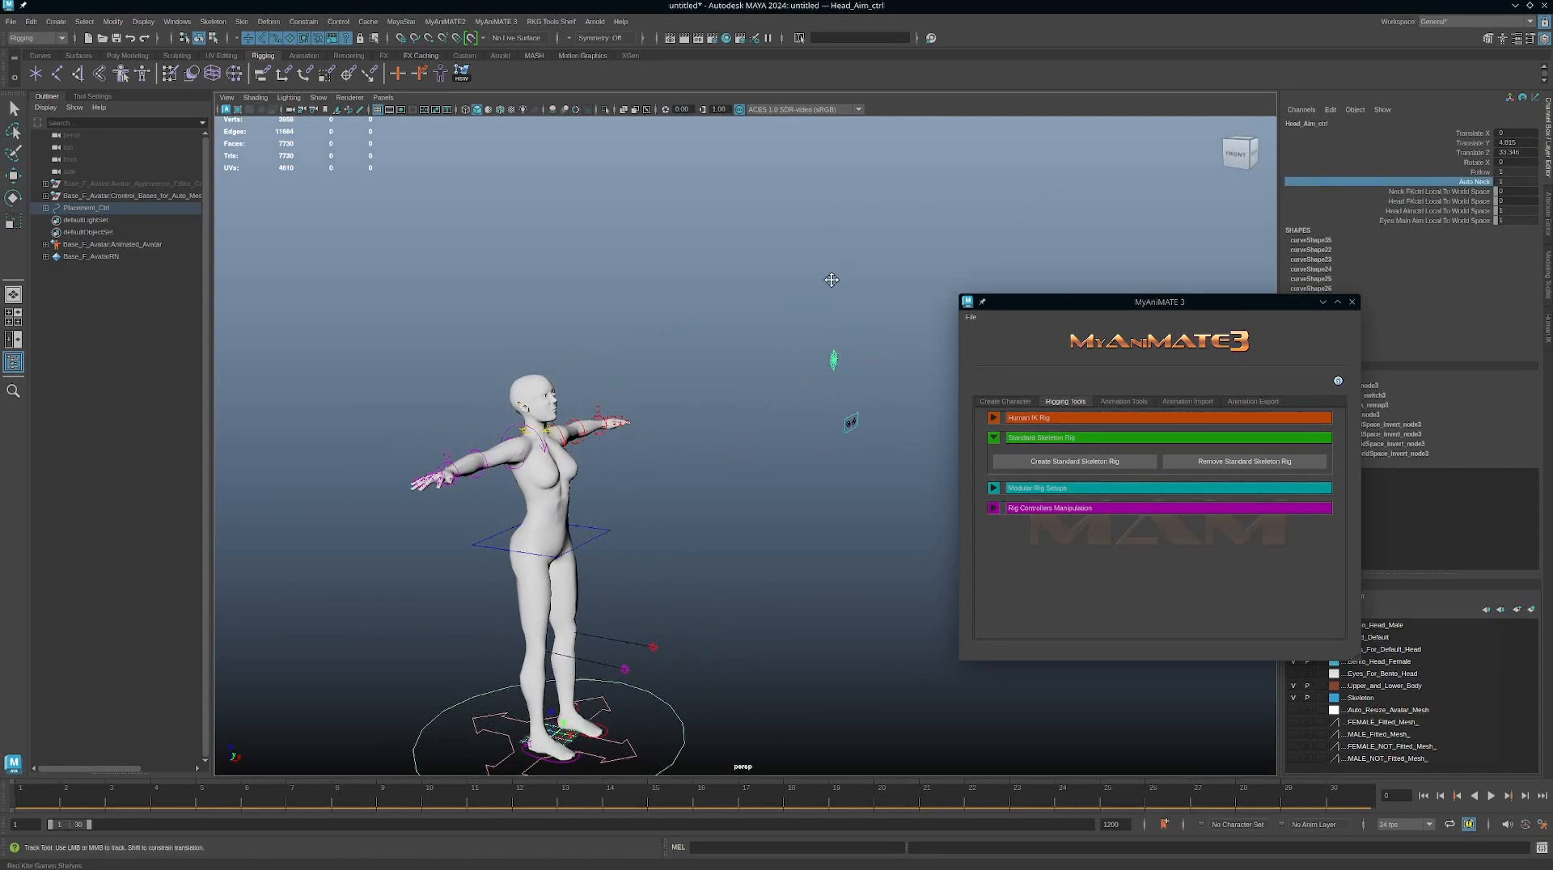
pyautogui.keyDown('alt'); pyautogui.moveTo(832, 280); pyautogui.dragTo(938, 231, button='middle'); pyautogui.keyUp('alt')
pyautogui.keyDown('alt'); pyautogui.moveTo(821, 253); pyautogui.dragTo(859, 258, button='right'); pyautogui.keyUp('alt')
pyautogui.keyDown('alt'); pyautogui.moveTo(859, 263); pyautogui.dragTo(762, 313); pyautogui.keyUp('alt')
pyautogui.keyDown('alt'); pyautogui.moveTo(865, 289); pyautogui.dragTo(826, 282, button='middle'); pyautogui.keyUp('alt')
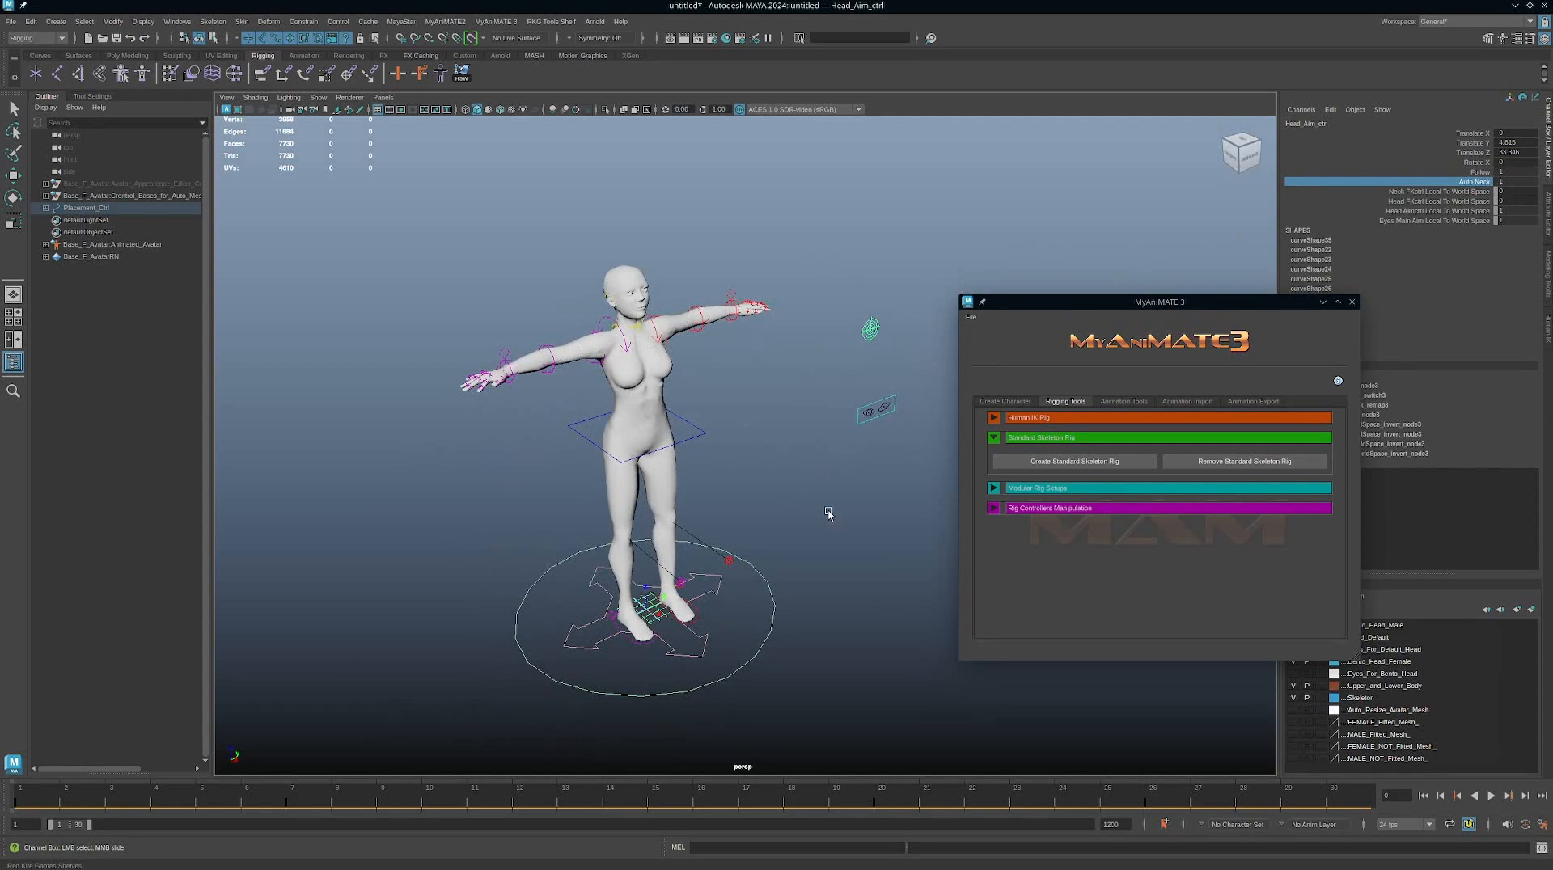
pyautogui.keyDown('alt'); pyautogui.moveTo(828, 514); pyautogui.dragTo(838, 459); pyautogui.keyUp('alt')
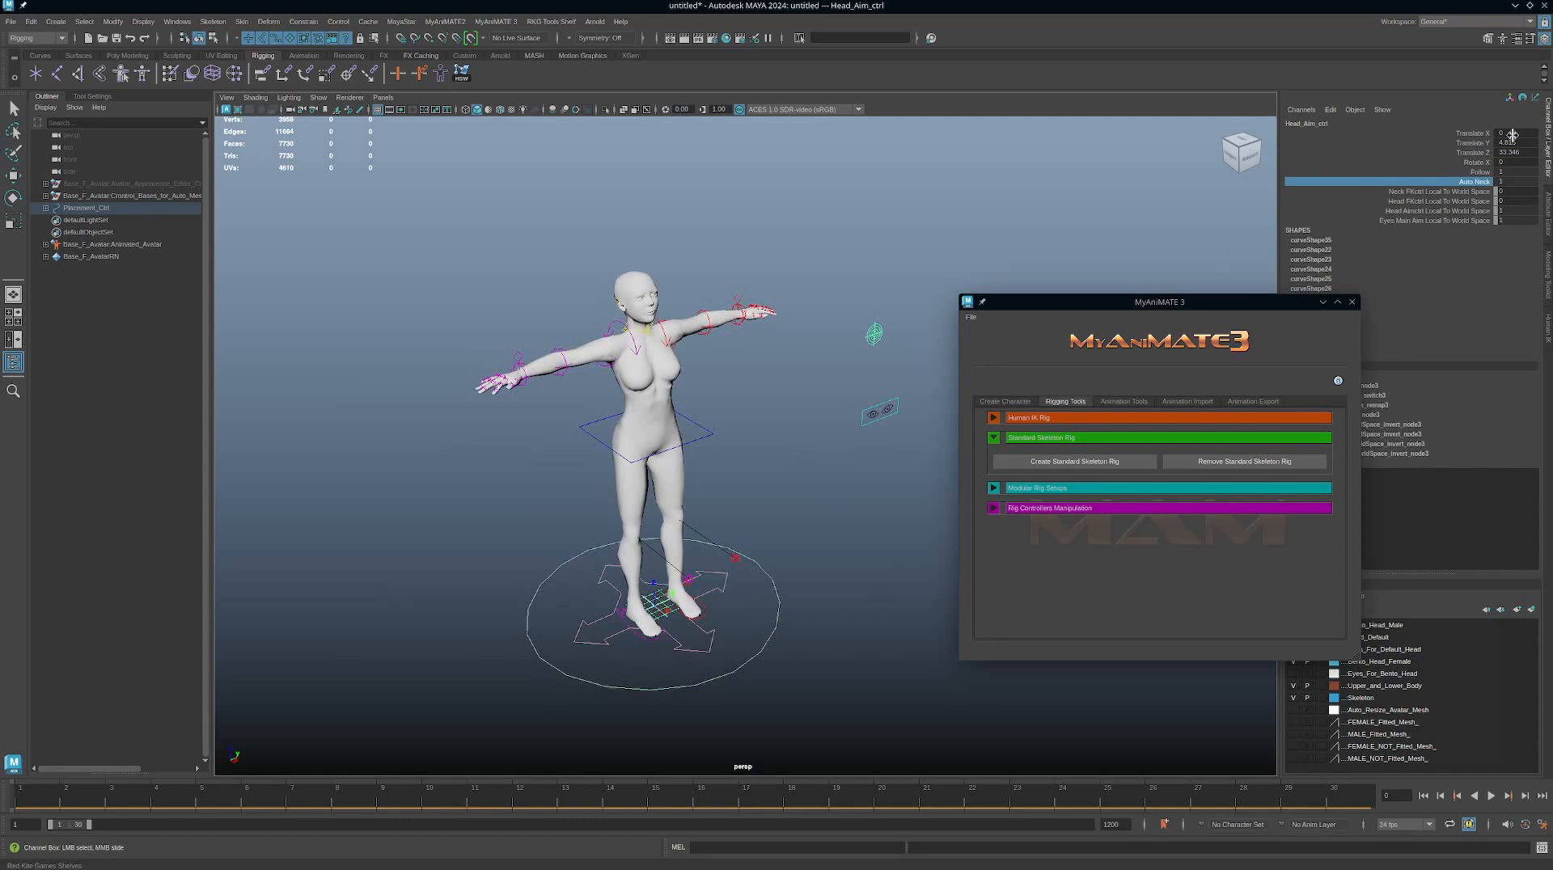
pyautogui.moveTo(1512, 134); pyautogui.dragTo(1514, 150)
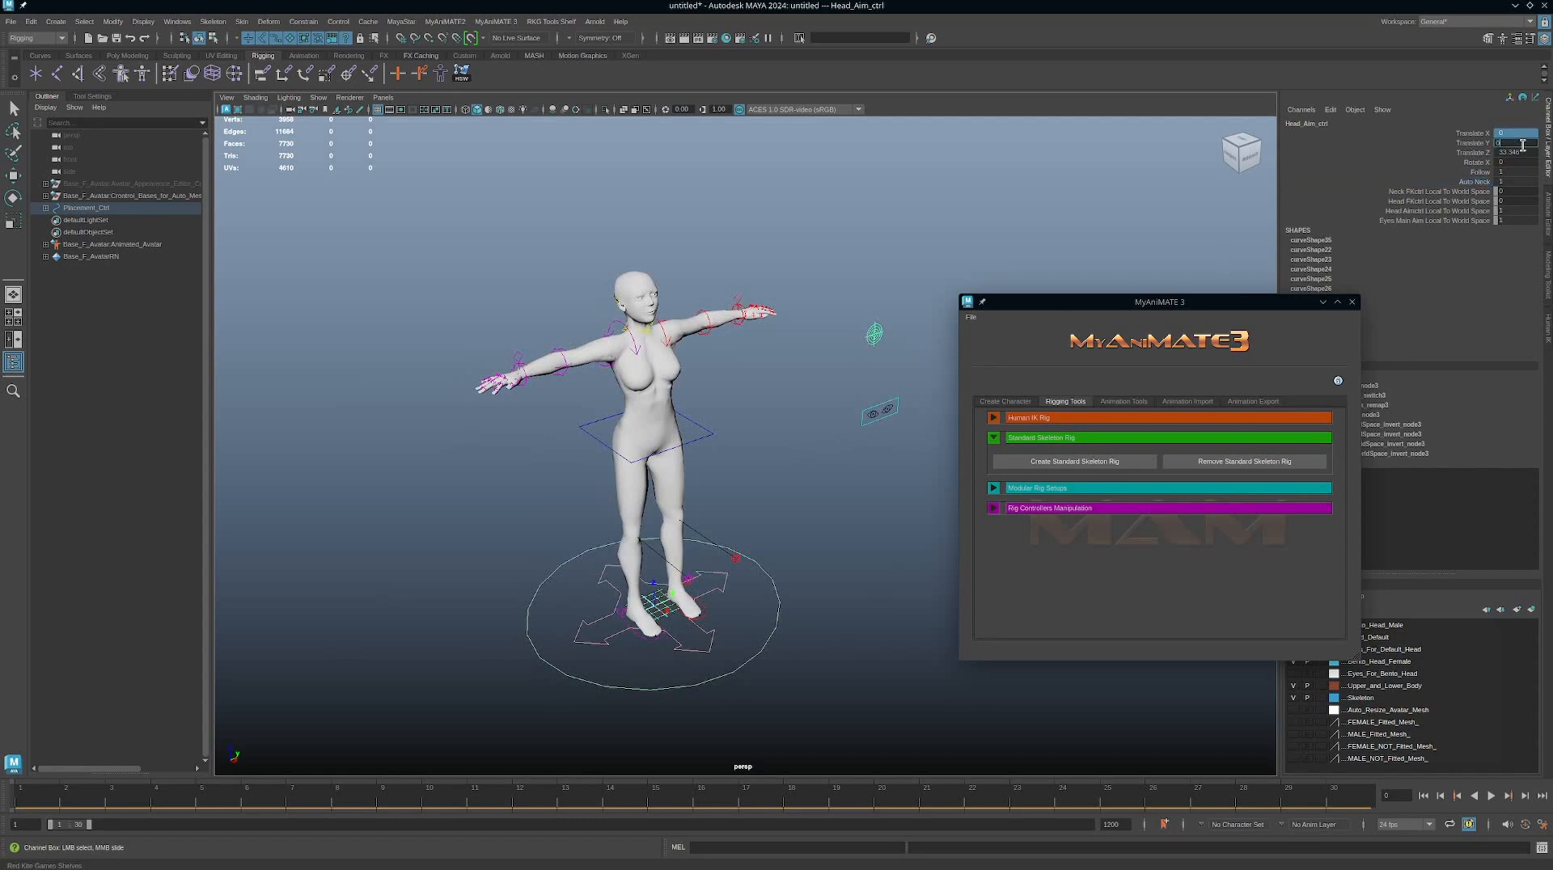
pyautogui.keyDown('alt'); pyautogui.moveTo(941, 330); pyautogui.dragTo(879, 314); pyautogui.keyUp('alt')
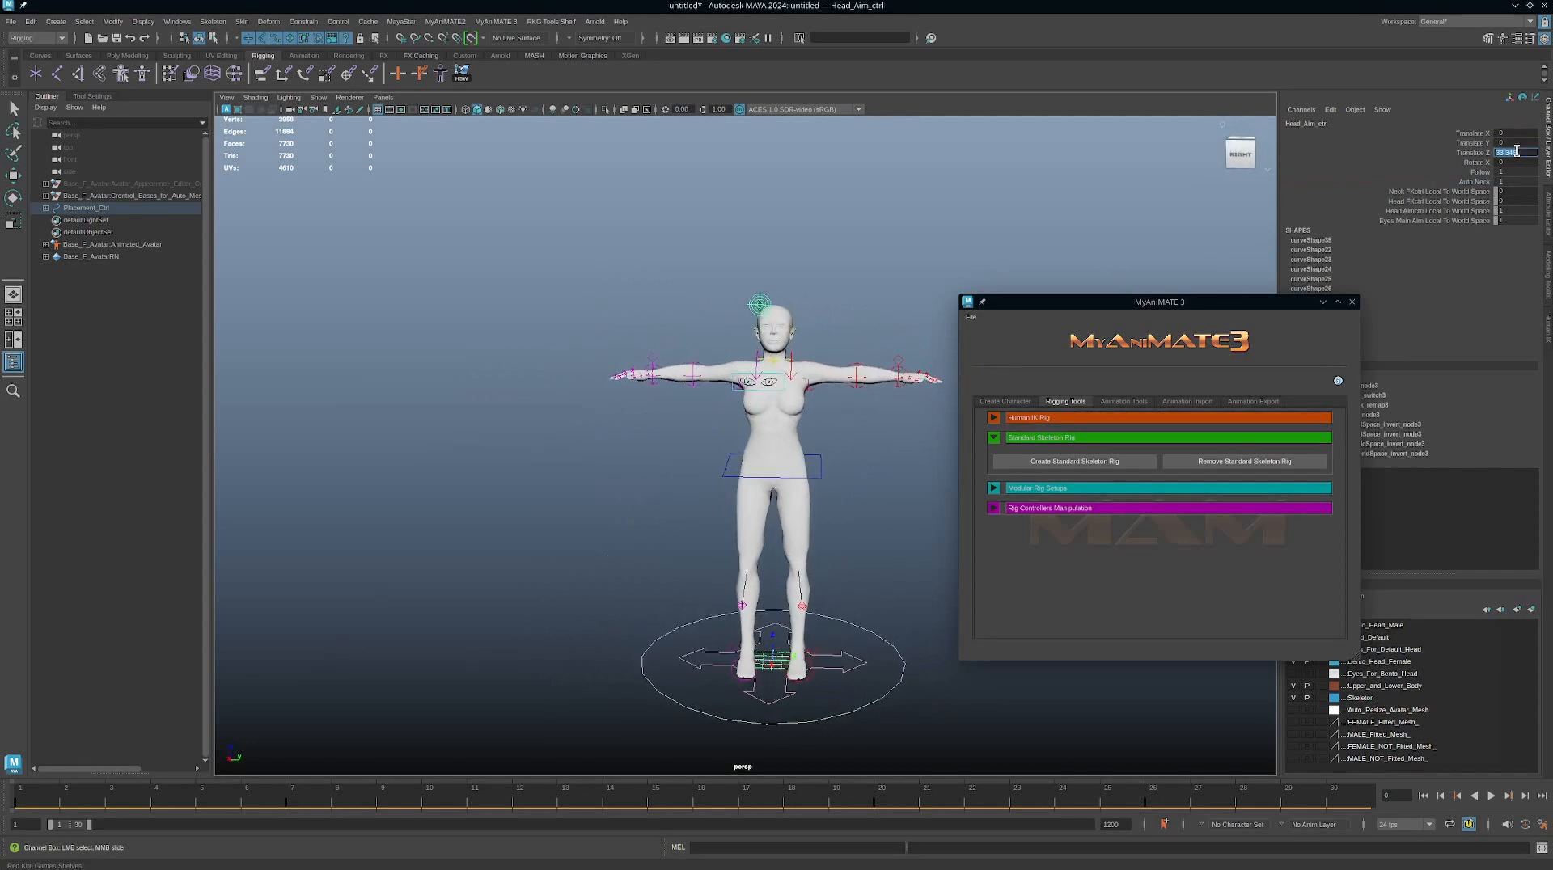
pyautogui.keyDown('alt'); pyautogui.moveTo(841, 362); pyautogui.dragTo(832, 358); pyautogui.keyUp('alt')
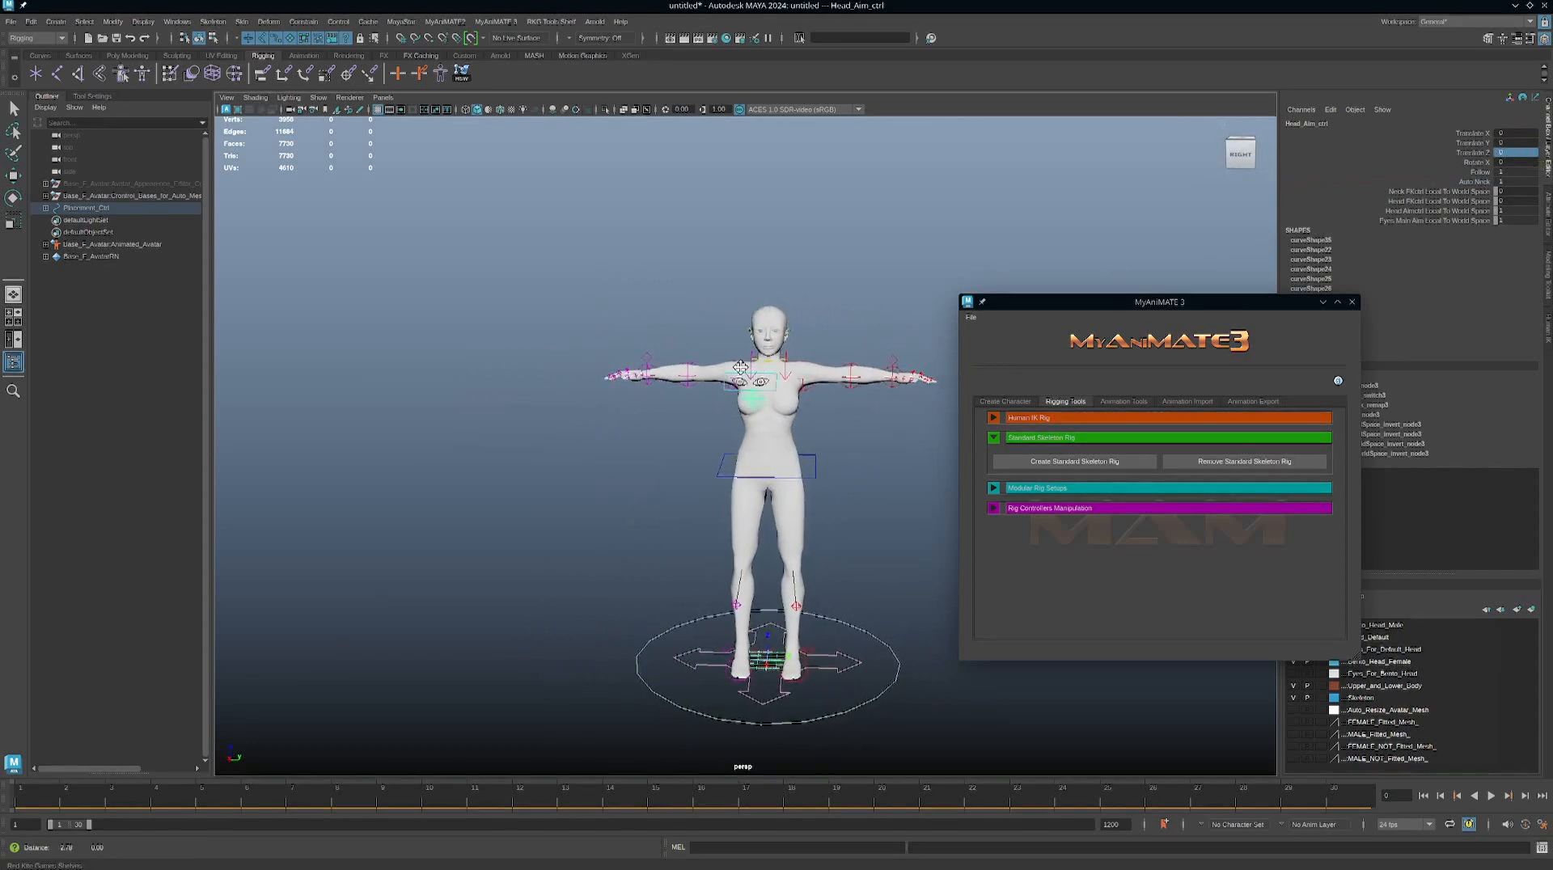
# Step: Try rotating Head_Aim_ctrl to tilt the head, and undo the rotation
pyautogui.keyDown('alt'); pyautogui.moveTo(833, 359); pyautogui.dragTo(777, 356, button='middle'); pyautogui.keyUp('alt')
pyautogui.press('e')
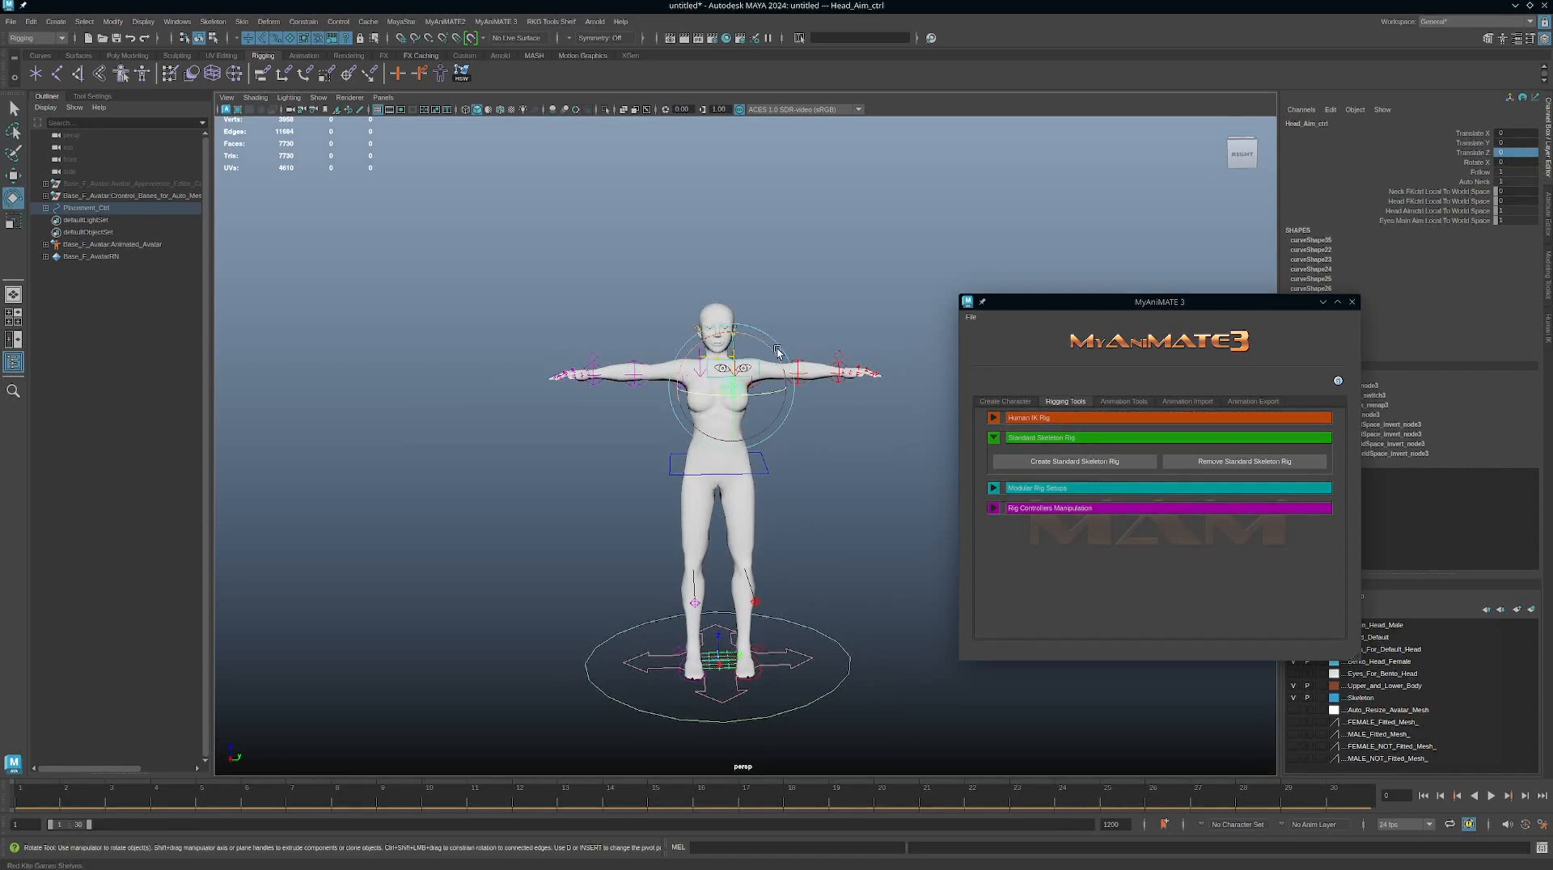
pyautogui.moveTo(758, 344)
pyautogui.mouseDown()
pyautogui.moveTo(728, 340)
pyautogui.moveTo(772, 368)
pyautogui.moveTo(764, 351)
pyautogui.mouseUp()
pyautogui.hotkey('ctrl', 'z')
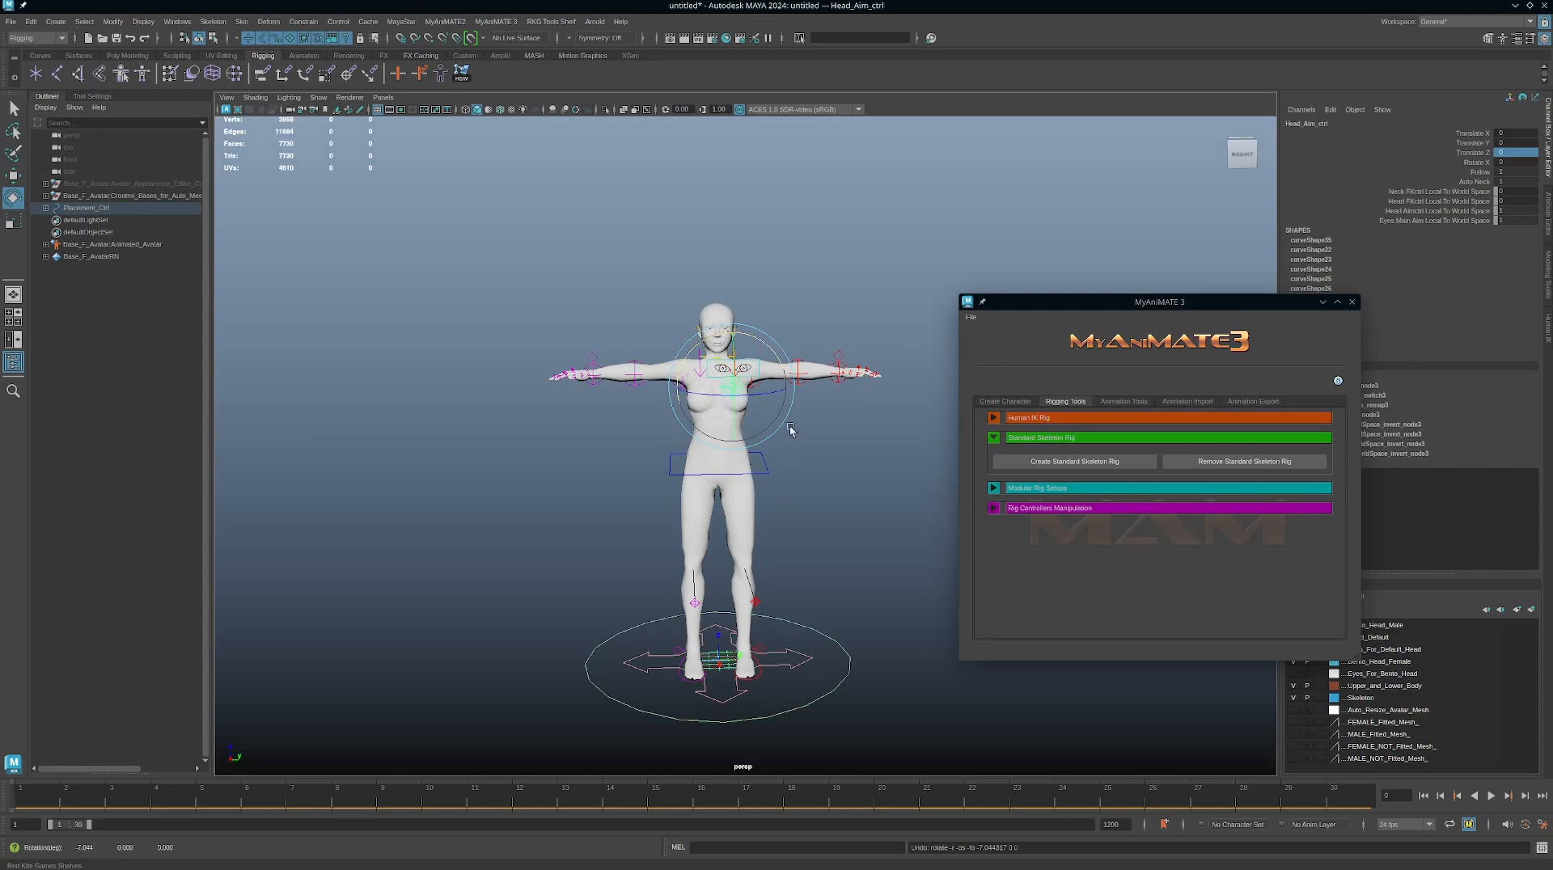
# Step: Turn on textured shaded display and frame the avatar's upper body from the front
pyautogui.keyDown('alt'); pyautogui.moveTo(790, 429); pyautogui.dragTo(779, 455); pyautogui.keyUp('alt')
pyautogui.keyDown('alt'); pyautogui.moveTo(817, 484); pyautogui.dragTo(929, 488, button='right'); pyautogui.keyUp('alt')
pyautogui.press('6')
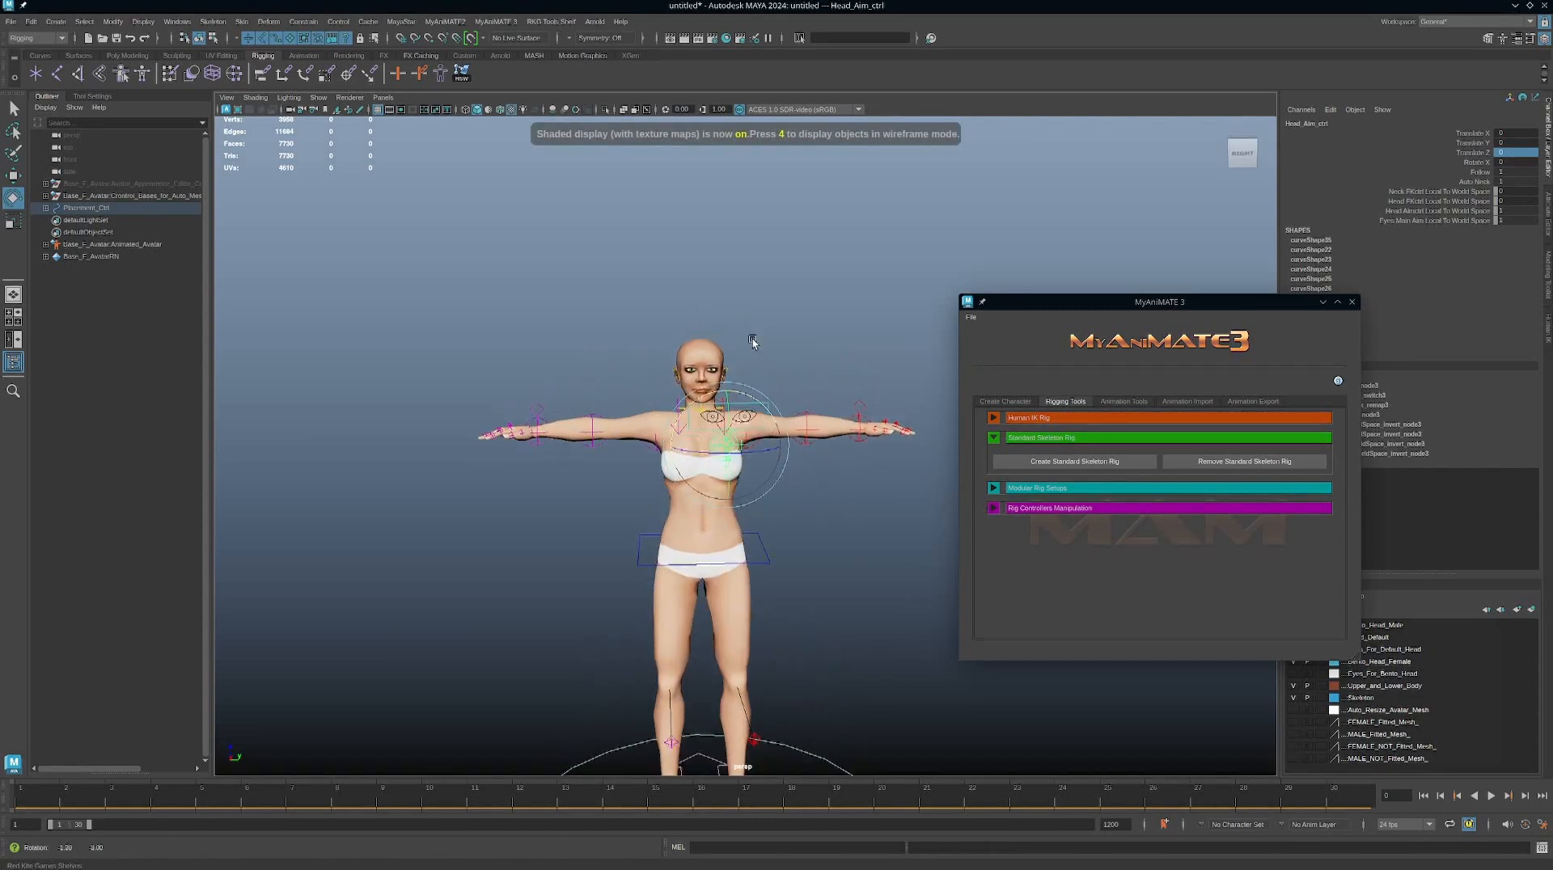
pyautogui.keyDown('alt'); pyautogui.moveTo(752, 338); pyautogui.dragTo(816, 398, button='right'); pyautogui.keyUp('alt')
# Step: Try moving Head_Aim_ctrl to redirect the avatar's head, and undo the move
pyautogui.press('w')
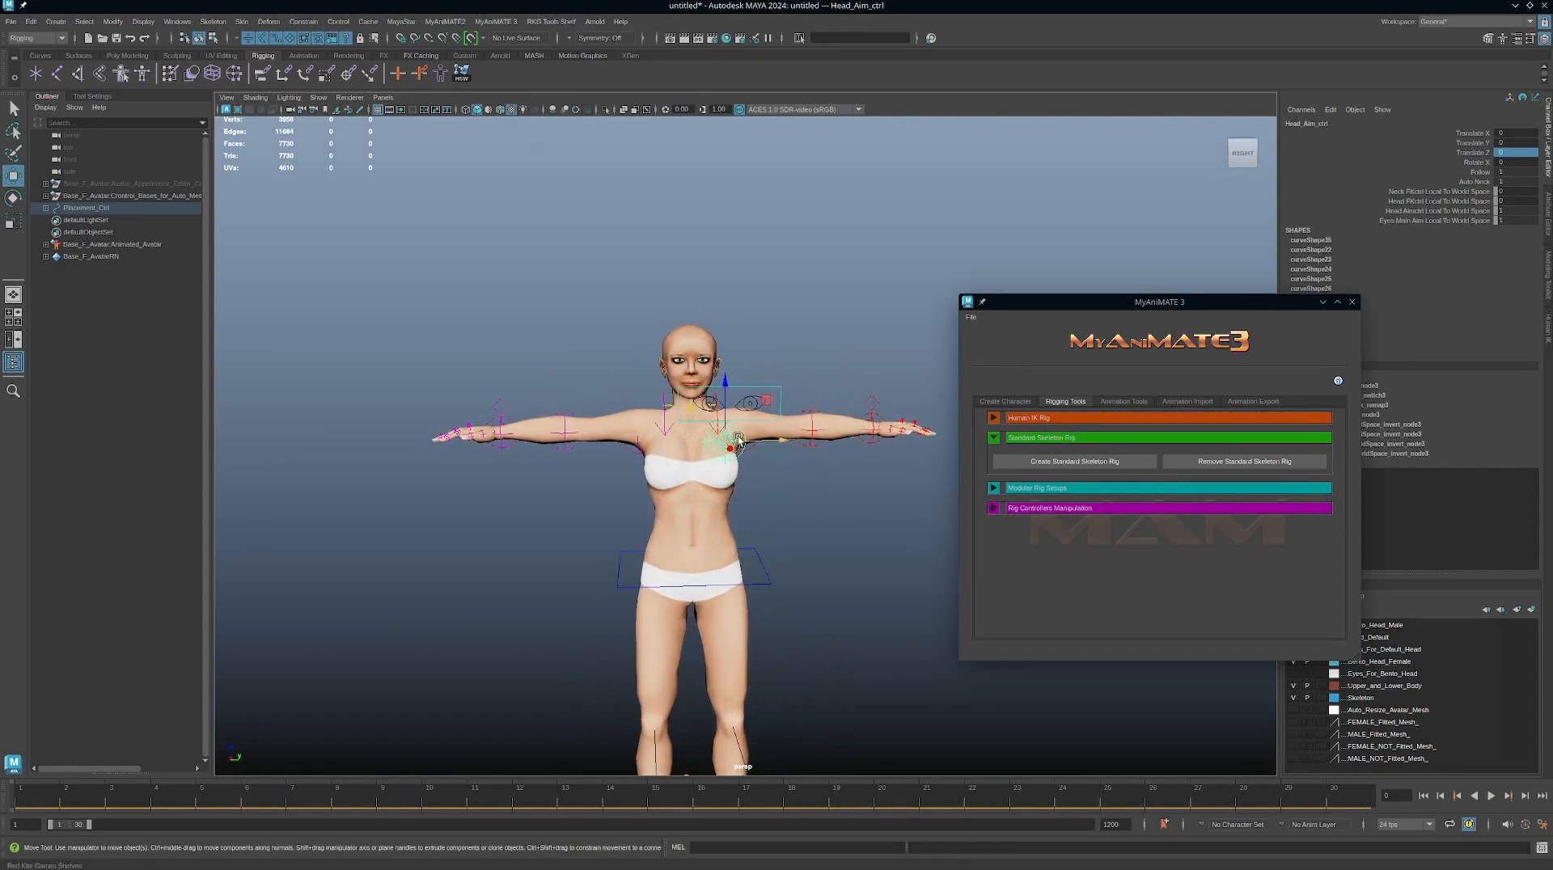
pyautogui.moveTo(739, 441); pyautogui.dragTo(779, 296)
pyautogui.hotkey('ctrl', 'z')
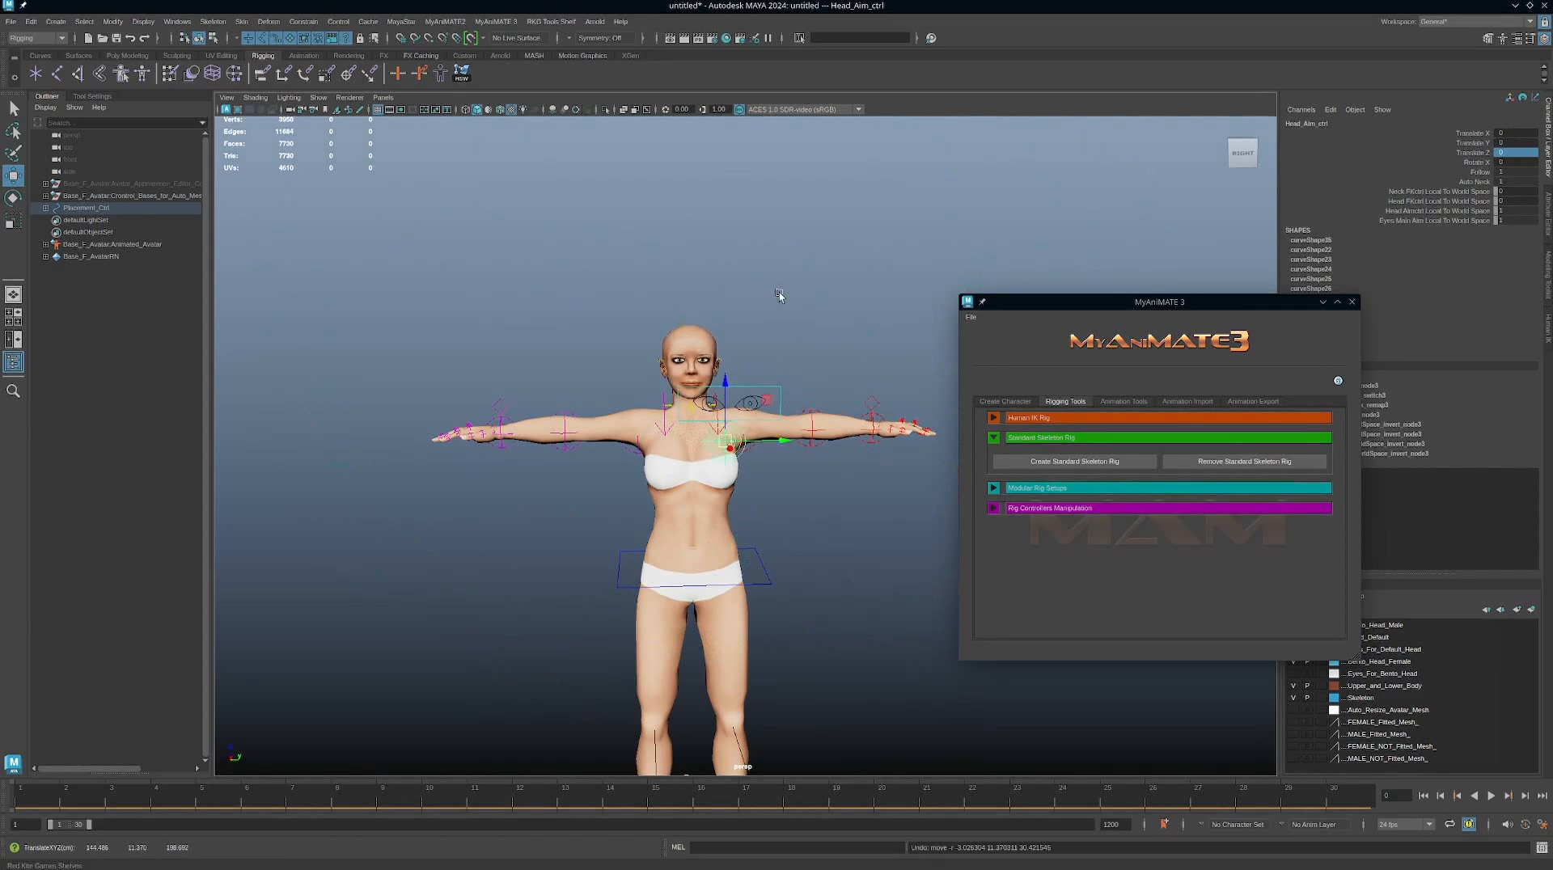
# Step: Select Eyes_Main_Aim_Ctrl, try moving it to redirect the eyes, and undo the moves
pyautogui.click(762, 393)
pyautogui.moveTo(734, 406); pyautogui.dragTo(594, 559)
pyautogui.hotkey('ctrl', 'z')
pyautogui.hotkey('ctrl', 'z')
pyautogui.hotkey('ctrl', 'z')
pyautogui.hotkey('ctrl', 'z')
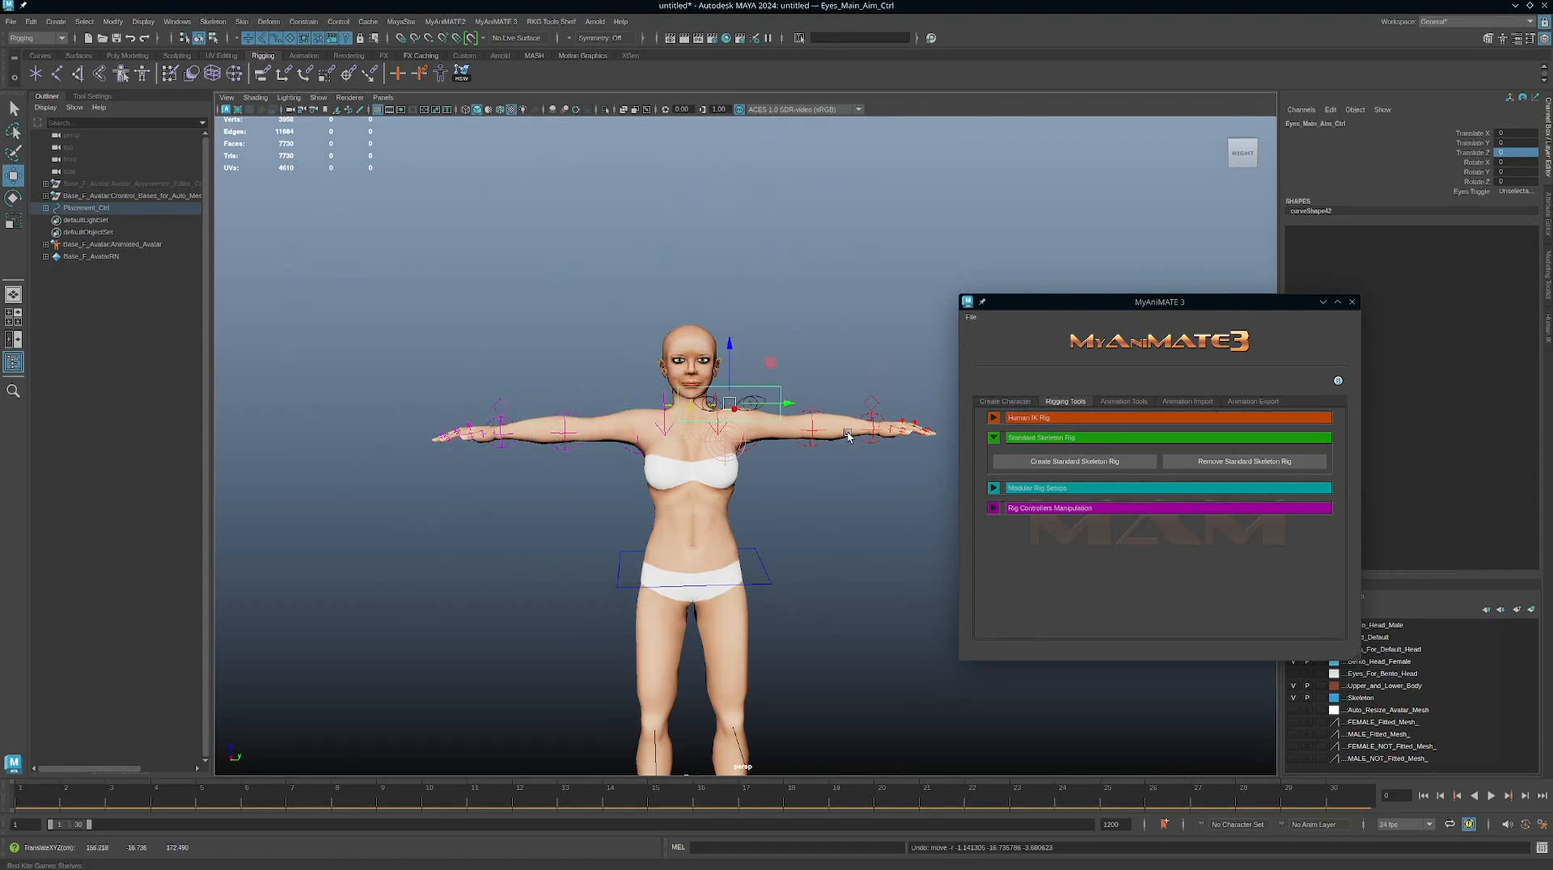
# Step: Frame the whole avatar, clear the selection and turn the X-ray joint display back on
pyautogui.keyDown('alt'); pyautogui.moveTo(831, 456); pyautogui.dragTo(849, 532); pyautogui.keyUp('alt')
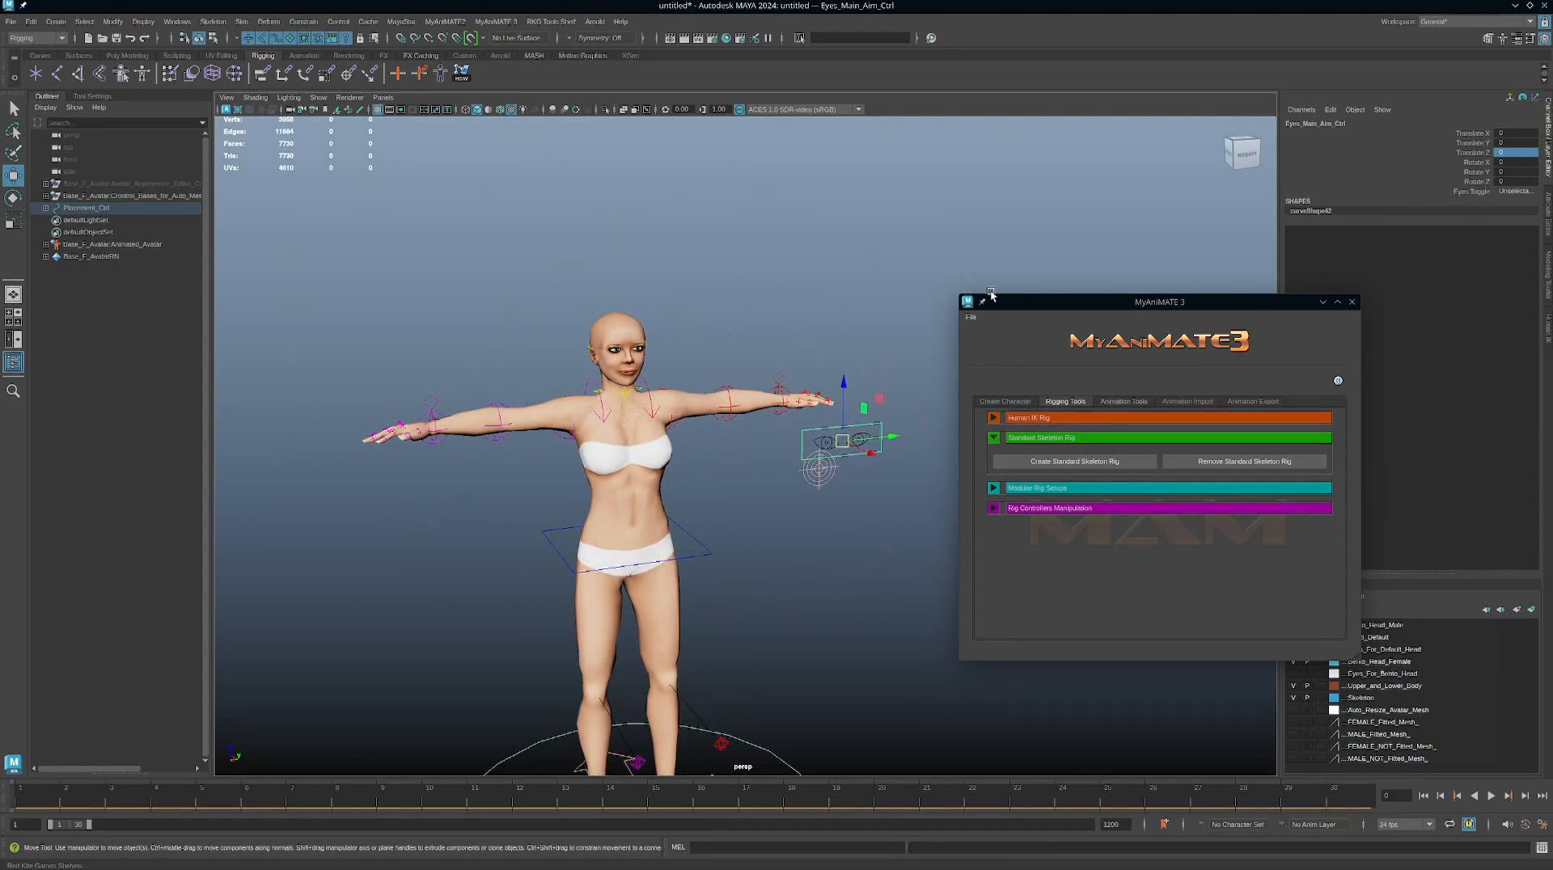
pyautogui.keyDown('alt'); pyautogui.moveTo(850, 343); pyautogui.dragTo(598, 286, button='right'); pyautogui.keyUp('alt')
pyautogui.keyDown('alt'); pyautogui.moveTo(684, 363); pyautogui.dragTo(754, 429); pyautogui.keyUp('alt')
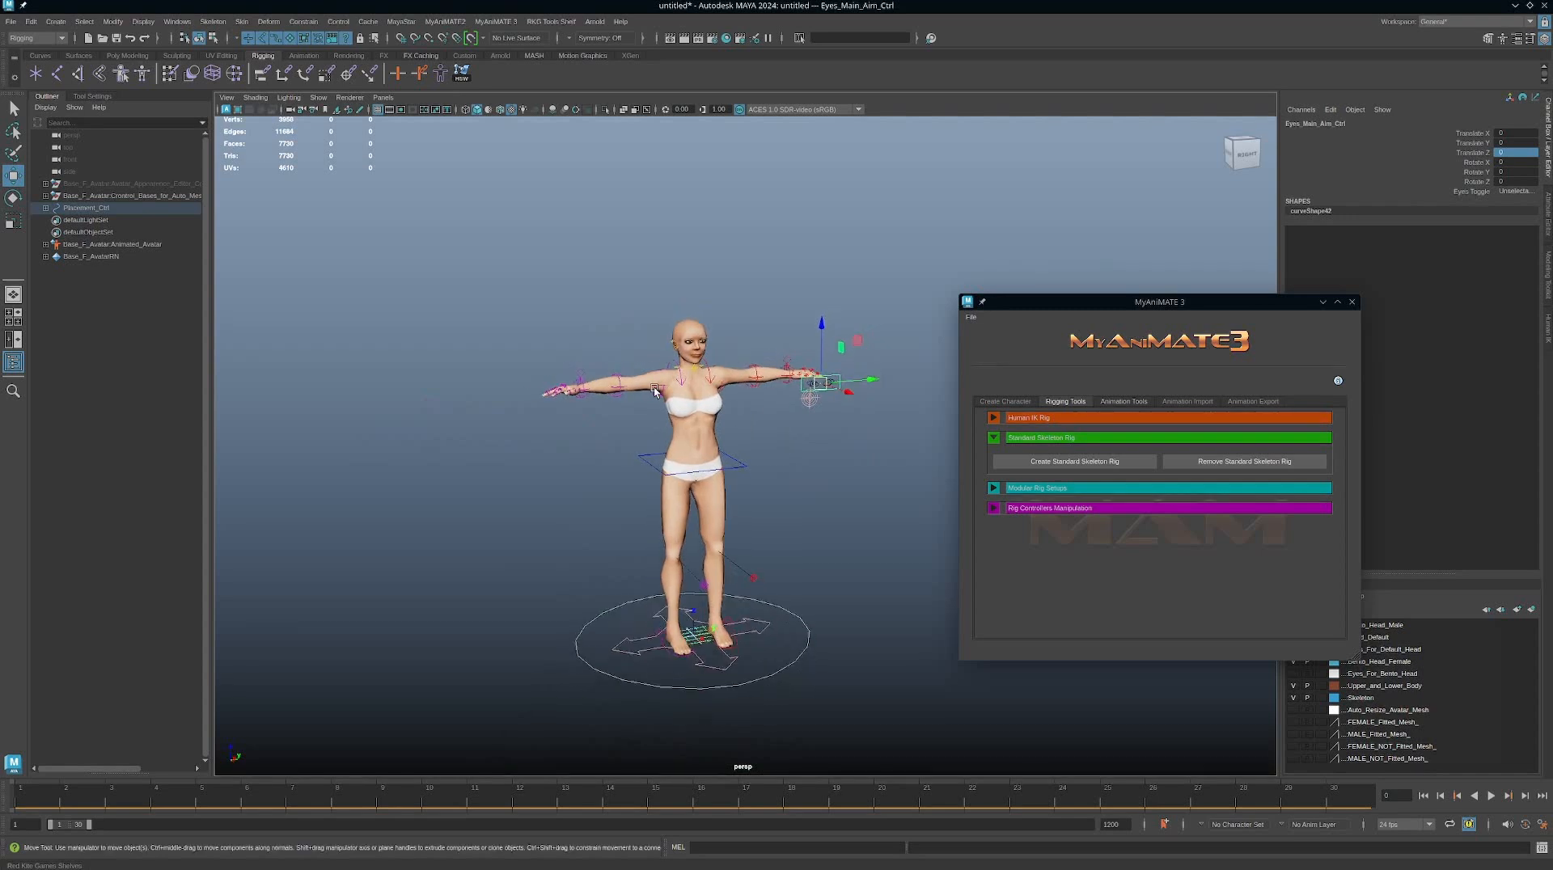
pyautogui.click(673, 421)
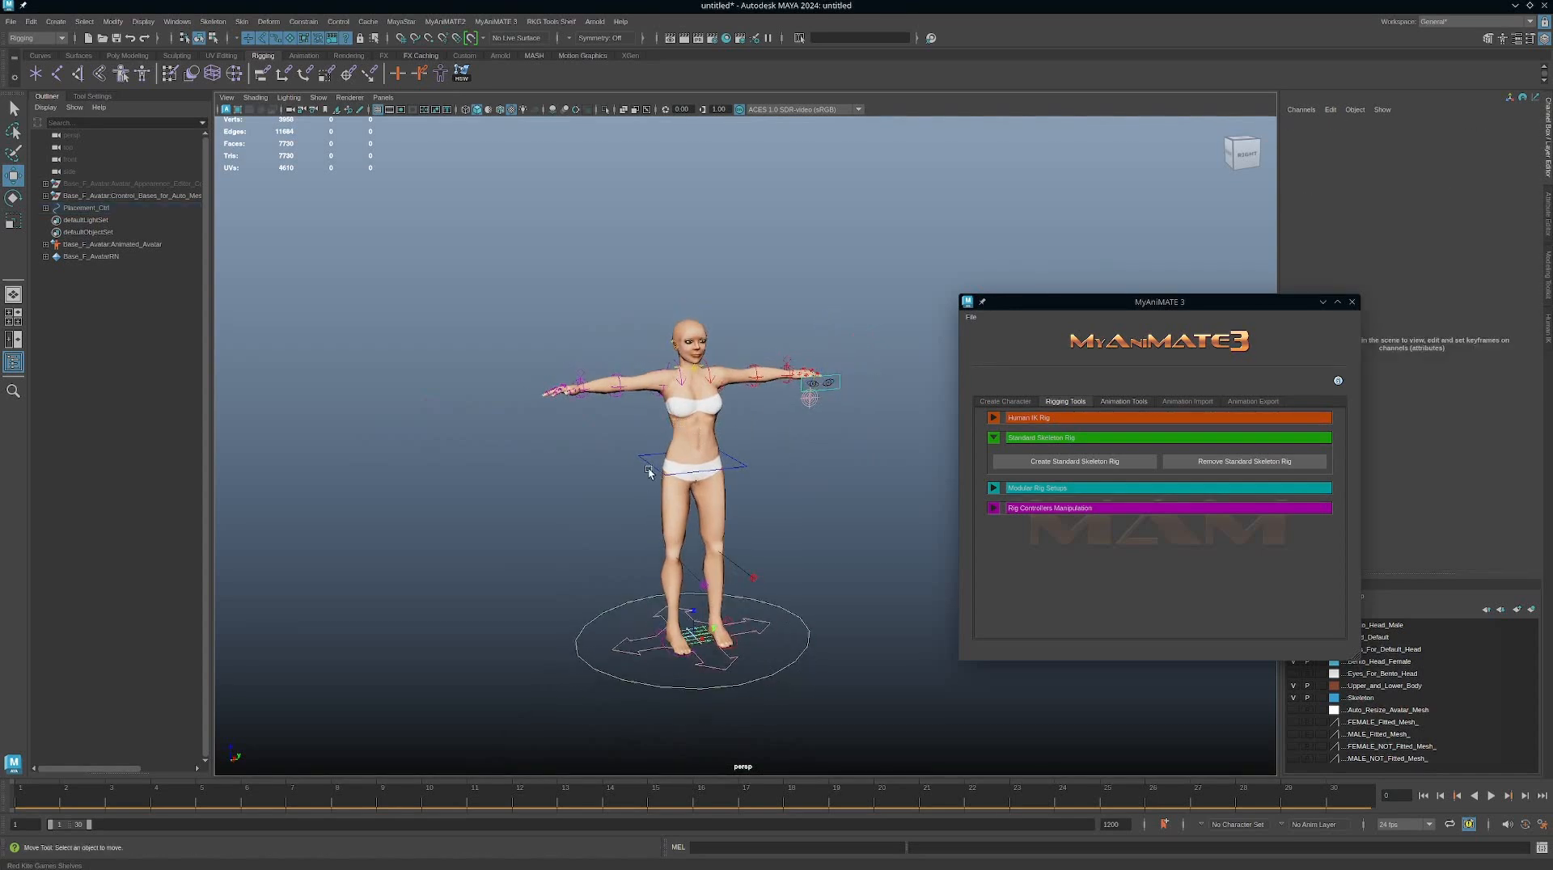
pyautogui.moveTo(650, 408); pyautogui.dragTo(676, 426)
pyautogui.click(647, 110)
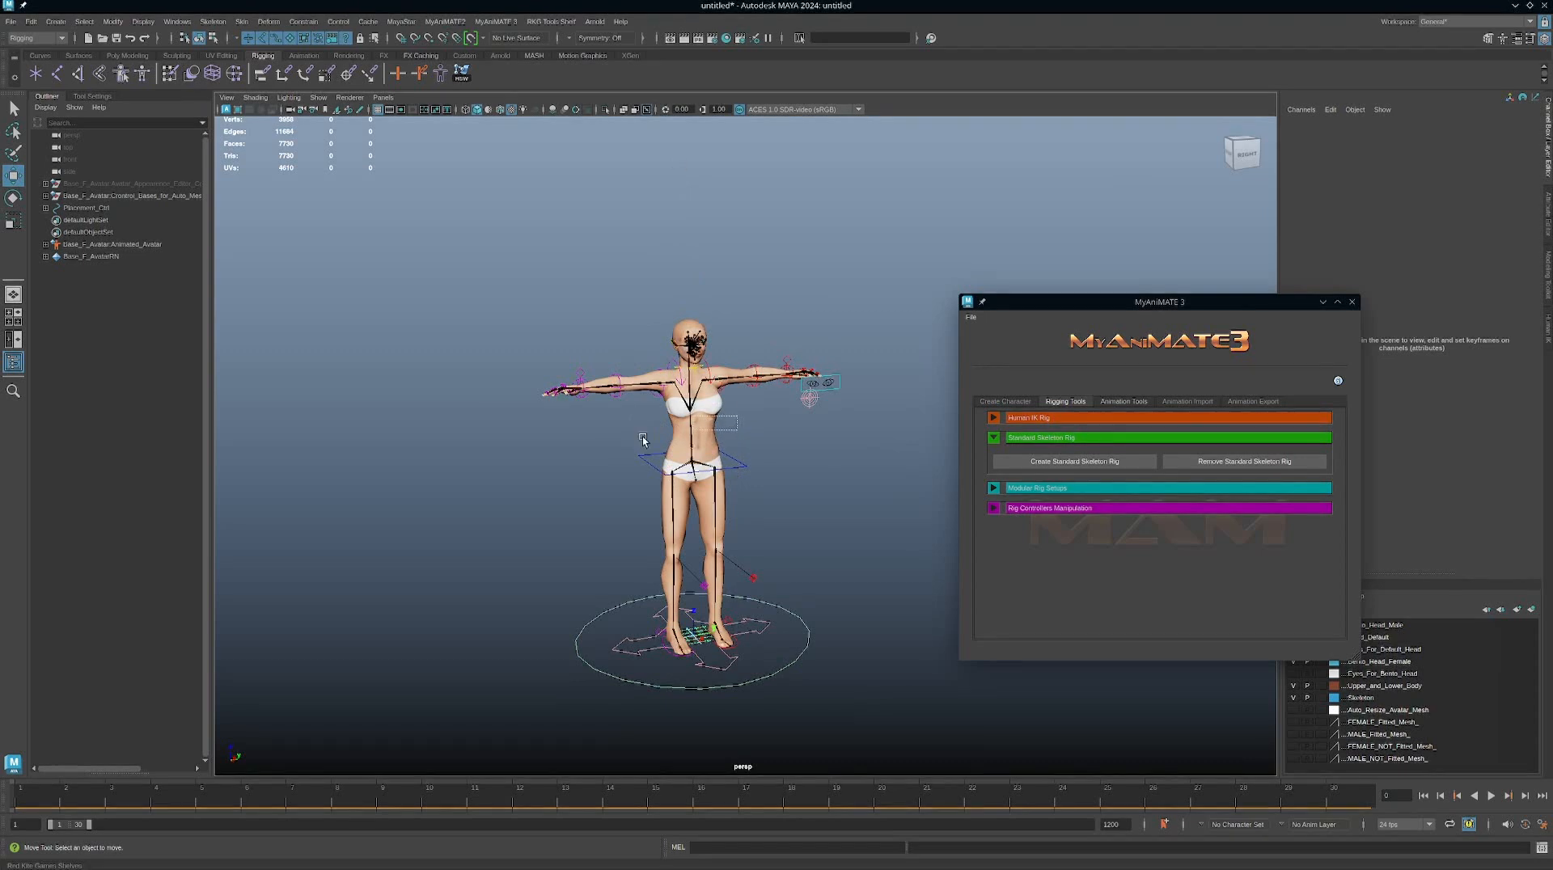
# Step: Select Spine_Center_1_IK_ctrl for rotation, inspect the waist controls in wireframe, and restore textured shading with nothing selected
pyautogui.keyDown('alt'); pyautogui.moveTo(724, 421); pyautogui.dragTo(775, 422); pyautogui.keyUp('alt')
pyautogui.keyDown('alt'); pyautogui.moveTo(775, 422); pyautogui.dragTo(953, 492, button='right'); pyautogui.keyUp('alt')
pyautogui.keyDown('alt'); pyautogui.moveTo(605, 435); pyautogui.dragTo(754, 430, button='middle'); pyautogui.keyUp('alt')
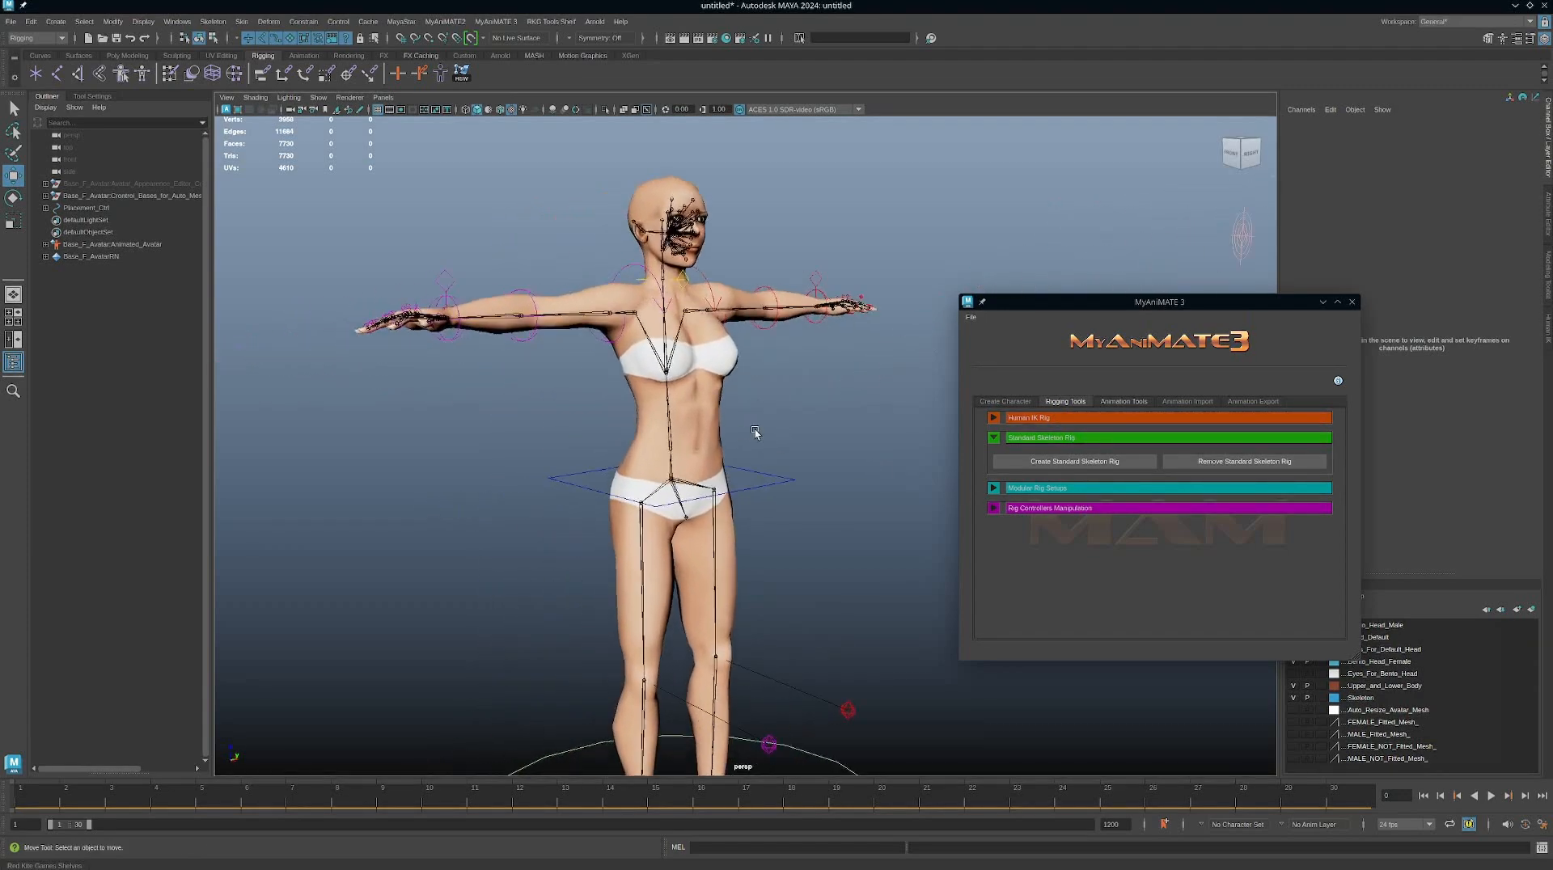
pyautogui.click(754, 429)
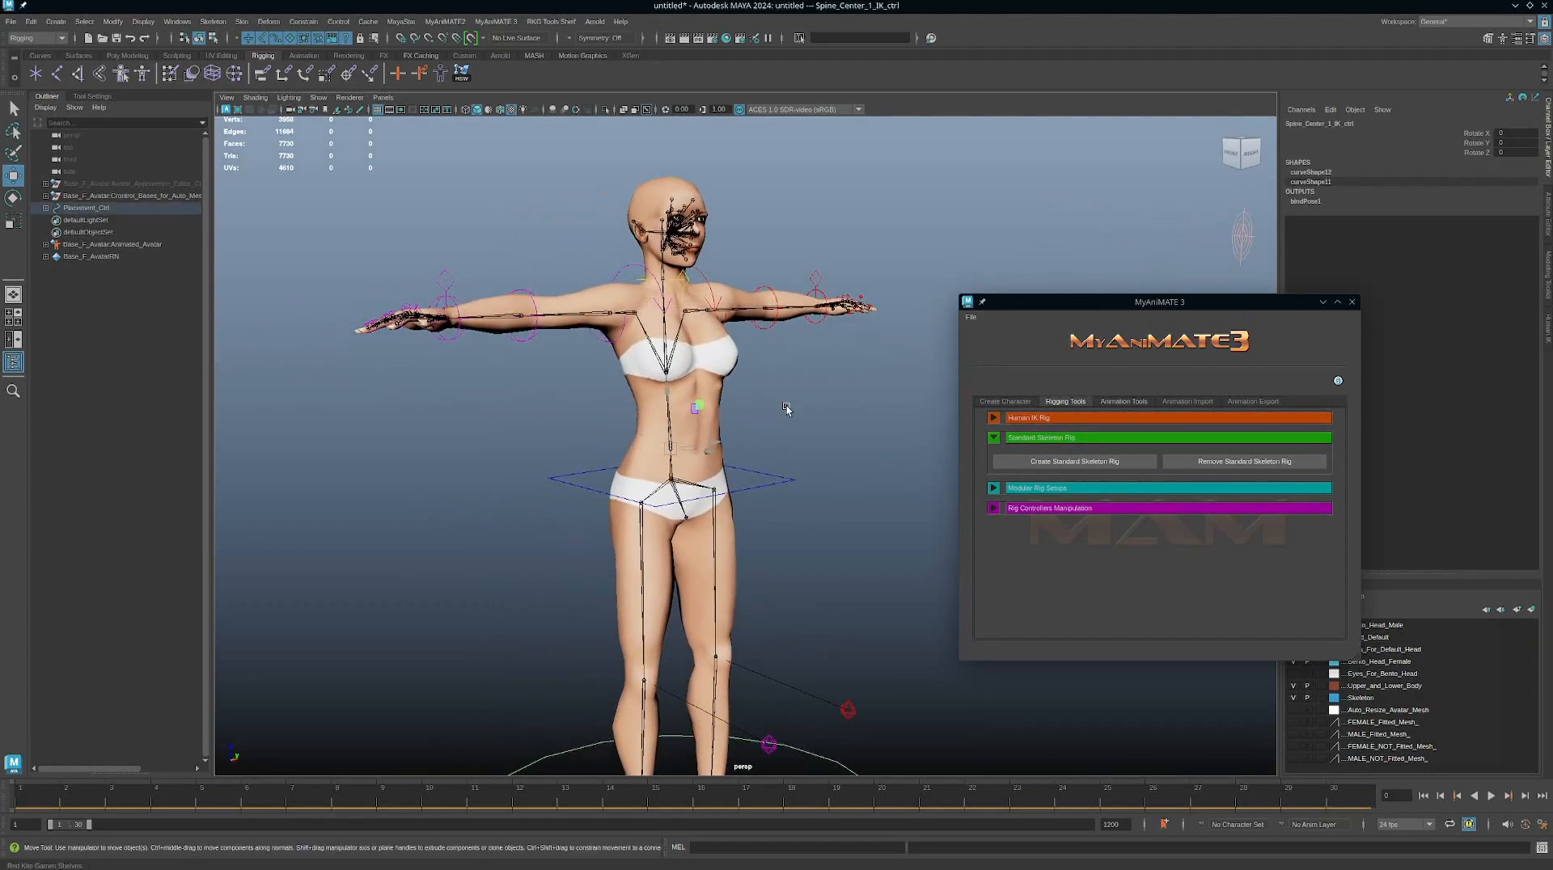
pyautogui.press('e')
pyautogui.press('4')
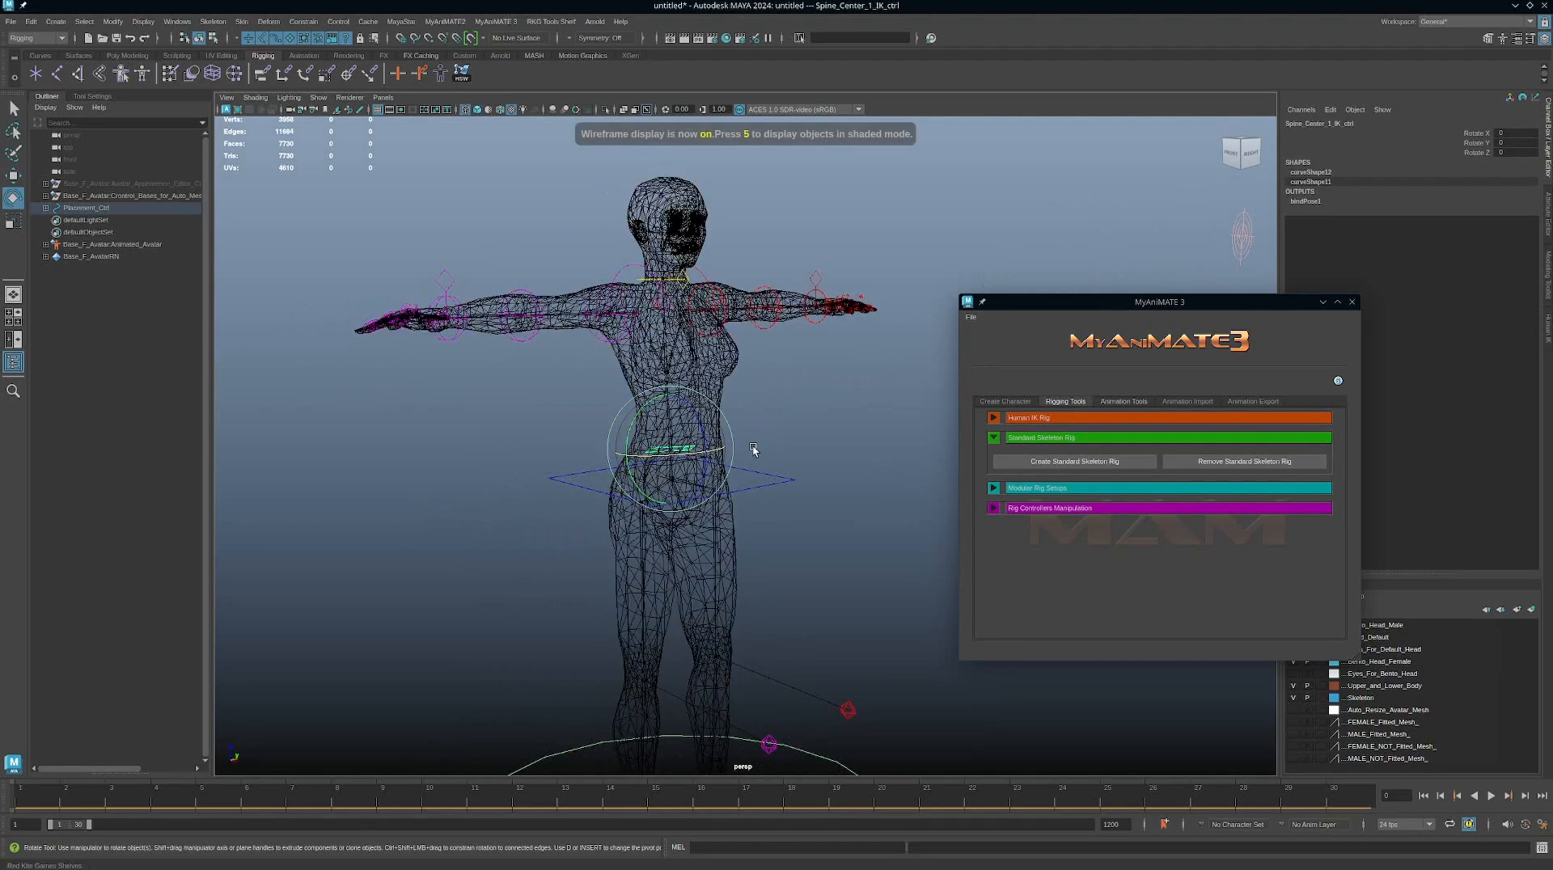
pyautogui.press('6')
pyautogui.click(793, 406)
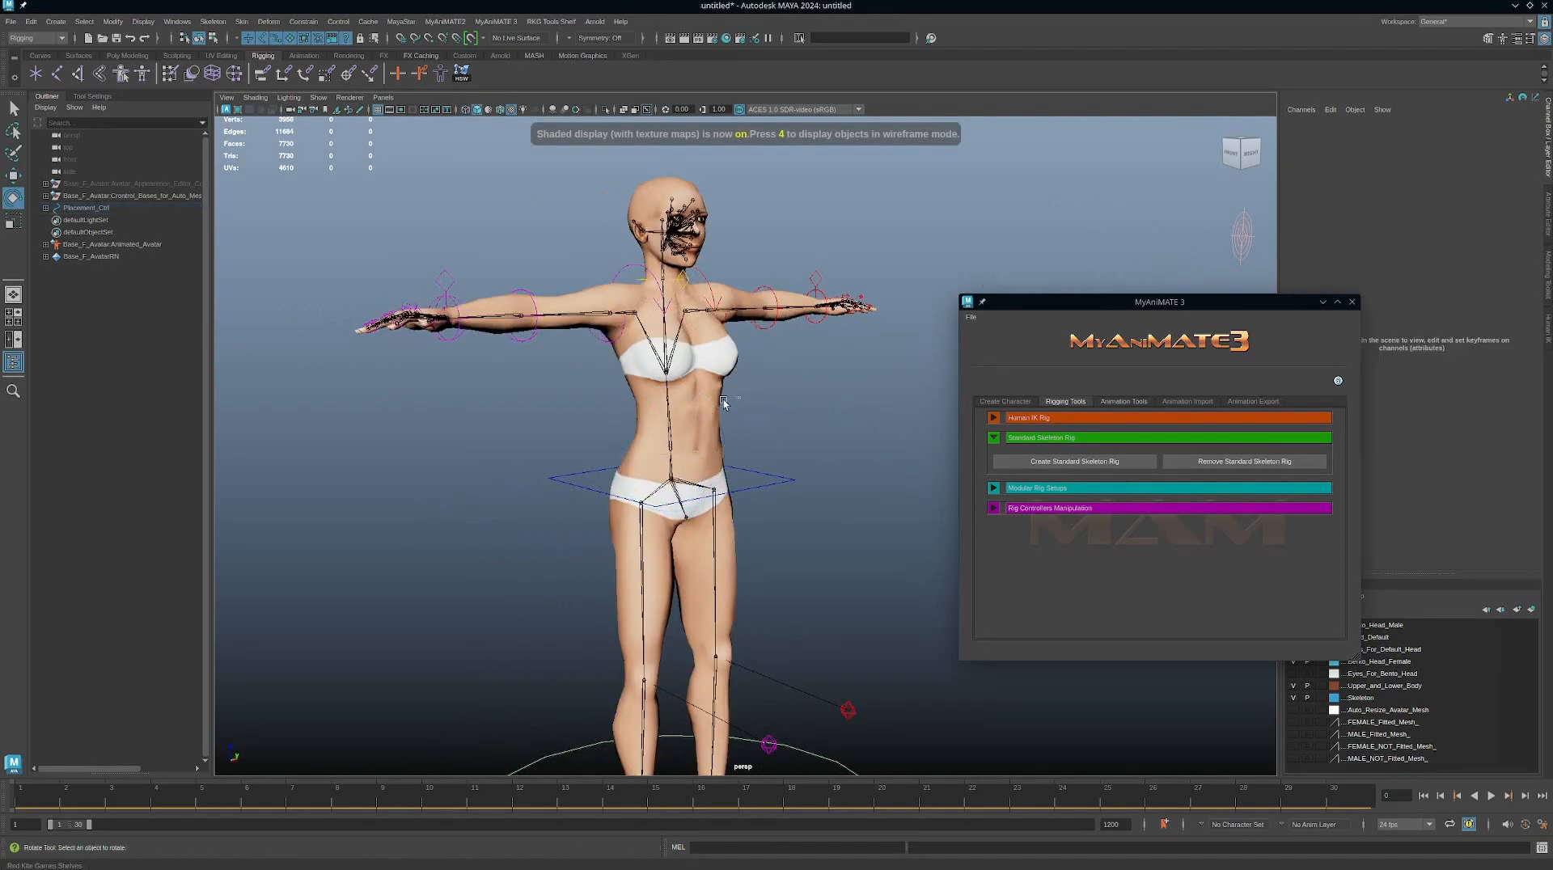
# Step: Select Arm_Left_2_FK_ctrl, activate the Select tool and examine the whole rigged avatar from several angles
pyautogui.keyDown('alt'); pyautogui.moveTo(886, 420); pyautogui.dragTo(838, 404, button='right'); pyautogui.keyUp('alt')
pyautogui.keyDown('alt'); pyautogui.moveTo(839, 388); pyautogui.dragTo(821, 398); pyautogui.keyUp('alt')
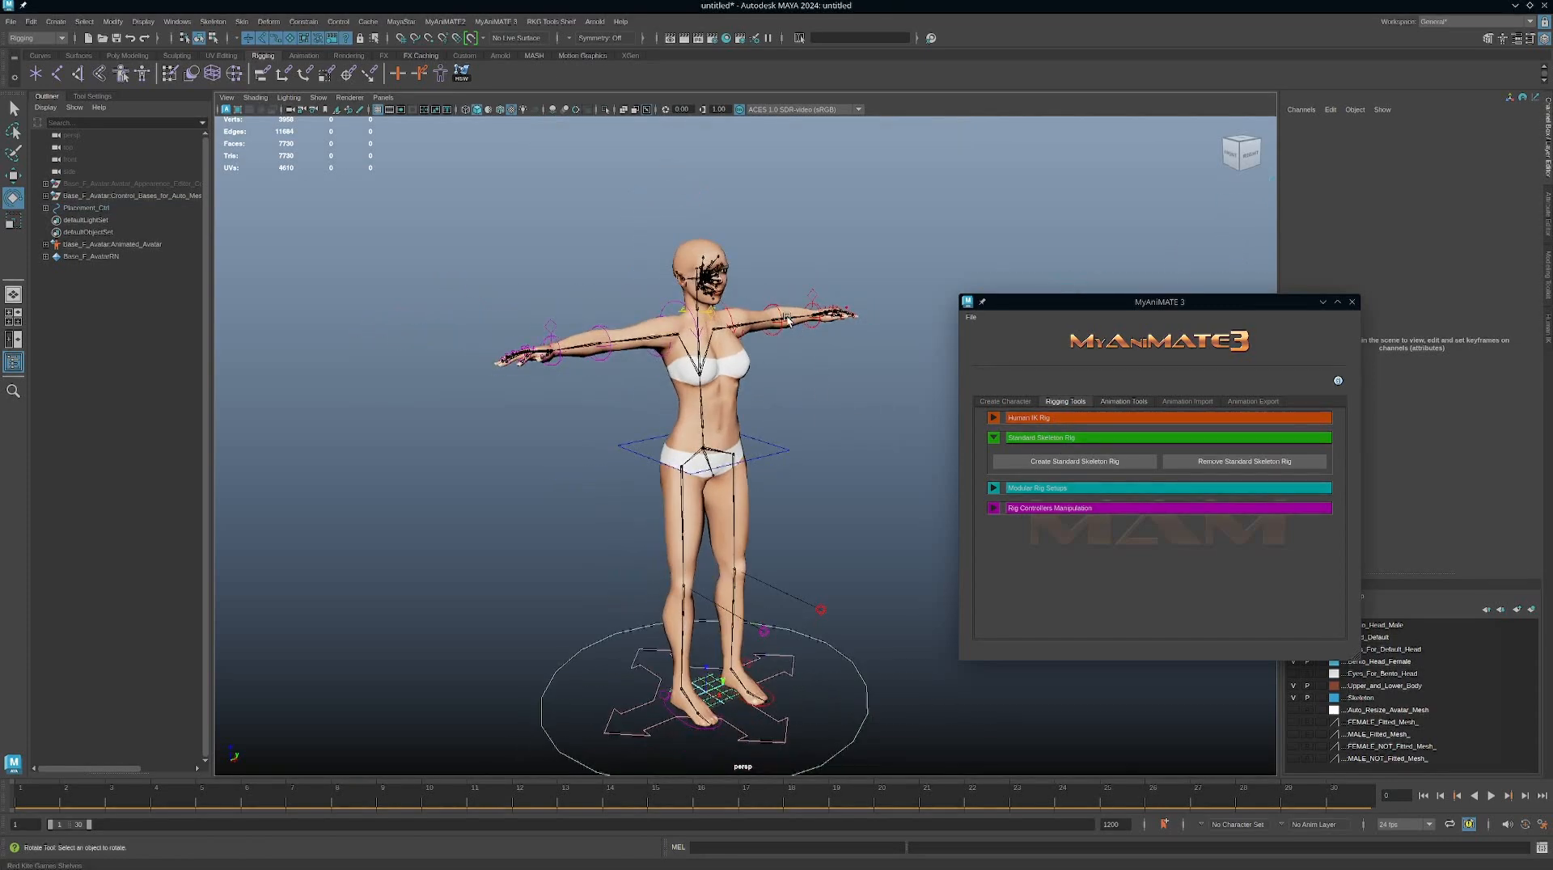
pyautogui.click(761, 302)
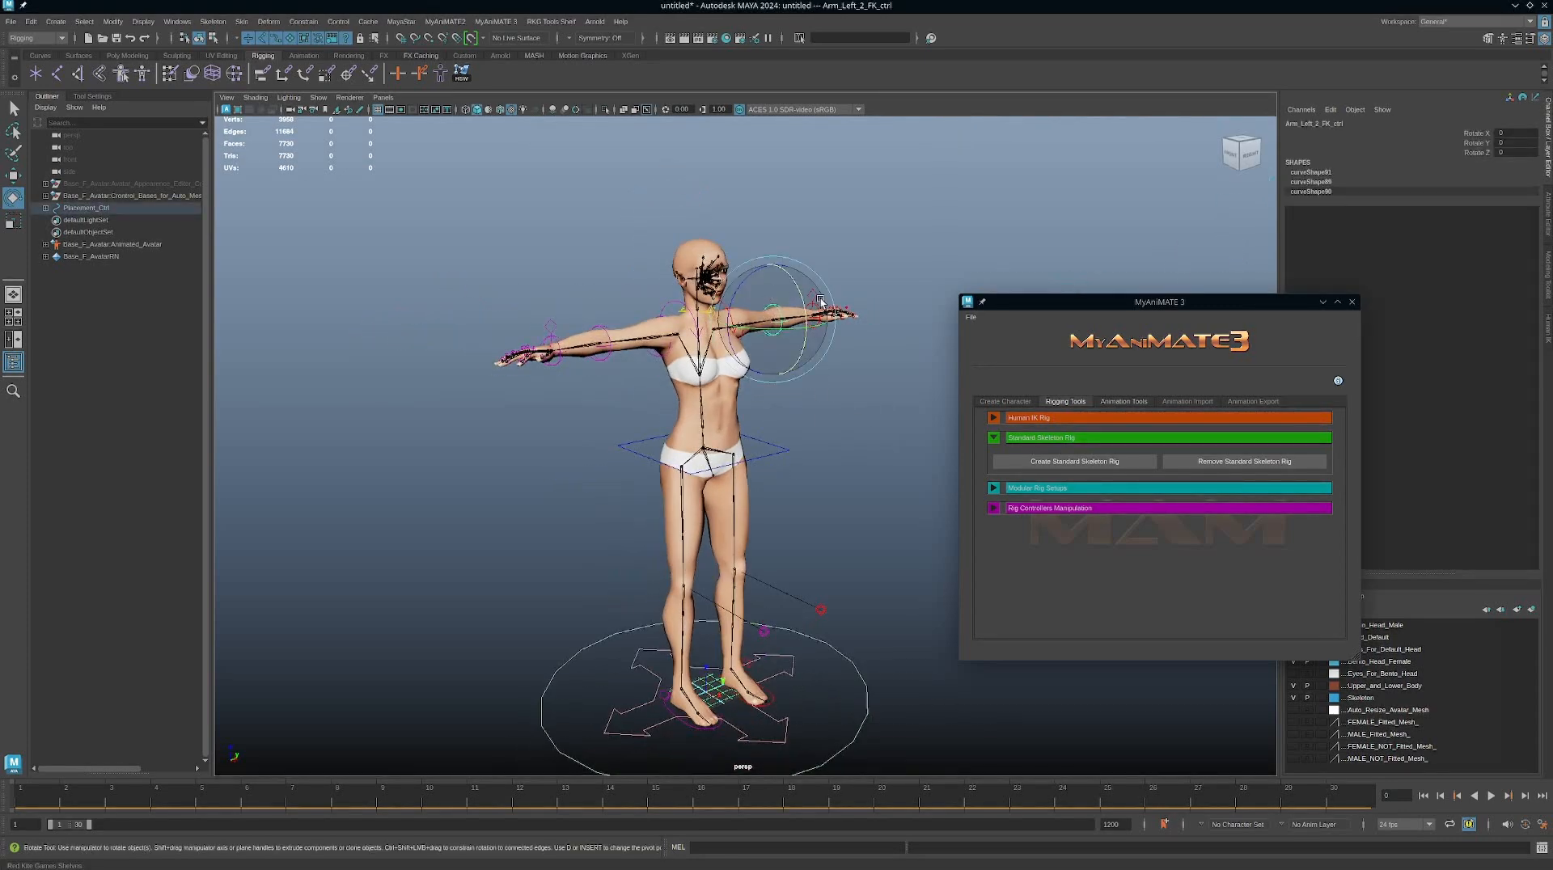
pyautogui.press('q')
pyautogui.moveTo(809, 356)
pyautogui.keyDown('alt'); pyautogui.mouseDown()
pyautogui.moveTo(776, 377)
pyautogui.moveTo(789, 356)
pyautogui.mouseUp(); pyautogui.keyUp('alt')
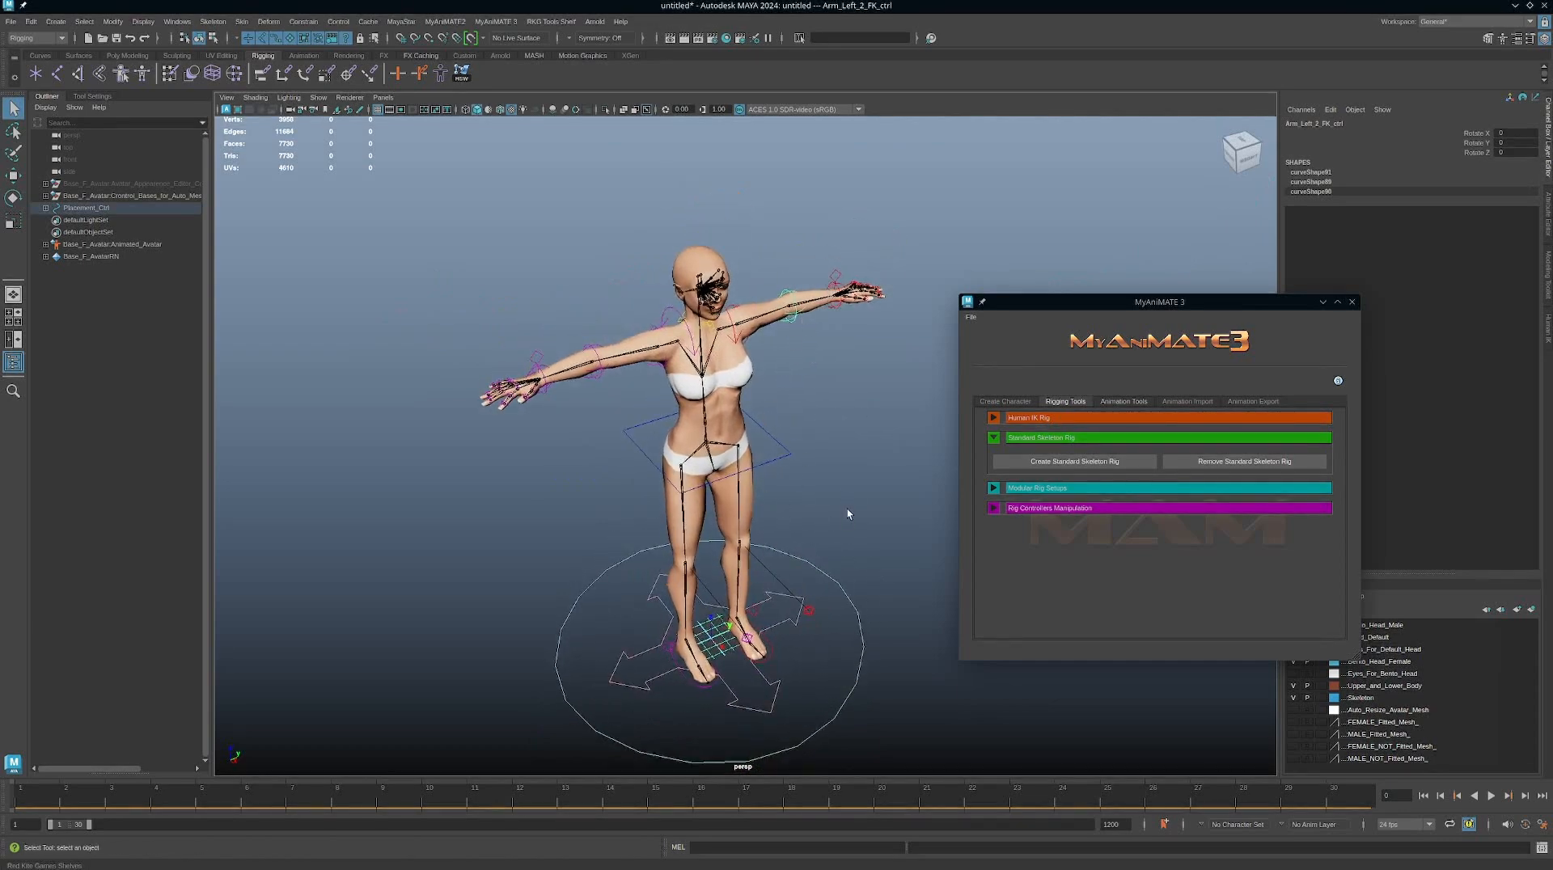
pyautogui.keyDown('alt'); pyautogui.moveTo(847, 513); pyautogui.dragTo(838, 380); pyautogui.keyUp('alt')
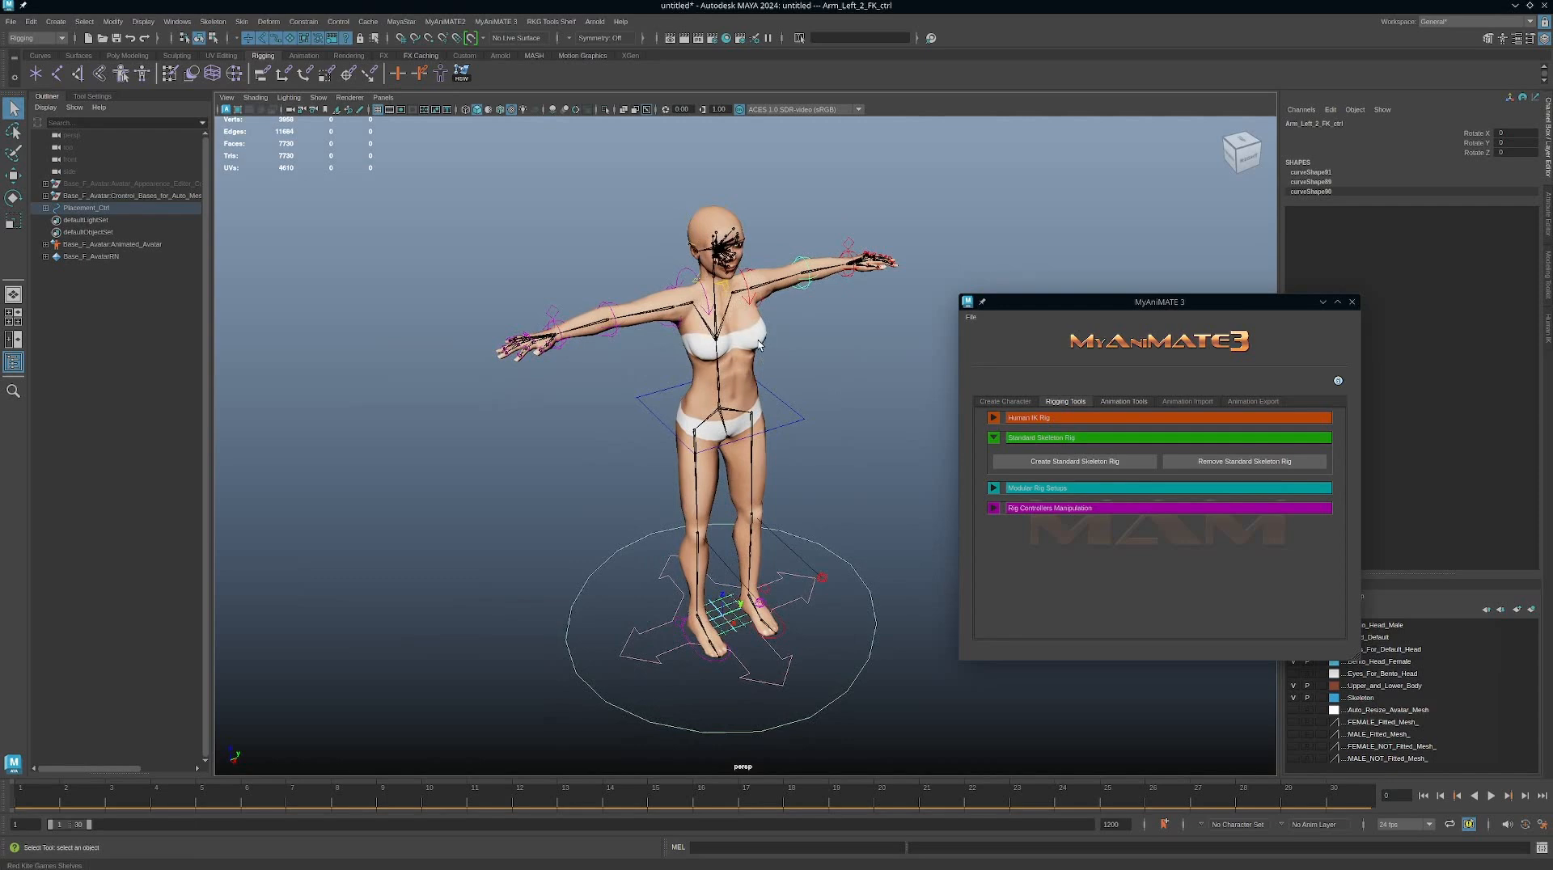
pyautogui.keyDown('alt'); pyautogui.moveTo(740, 380); pyautogui.dragTo(774, 371); pyautogui.keyUp('alt')
pyautogui.keyDown('alt'); pyautogui.moveTo(774, 371); pyautogui.dragTo(681, 375, button='right'); pyautogui.keyUp('alt')
pyautogui.keyDown('alt'); pyautogui.moveTo(681, 371); pyautogui.dragTo(706, 326, button='middle'); pyautogui.keyUp('alt')
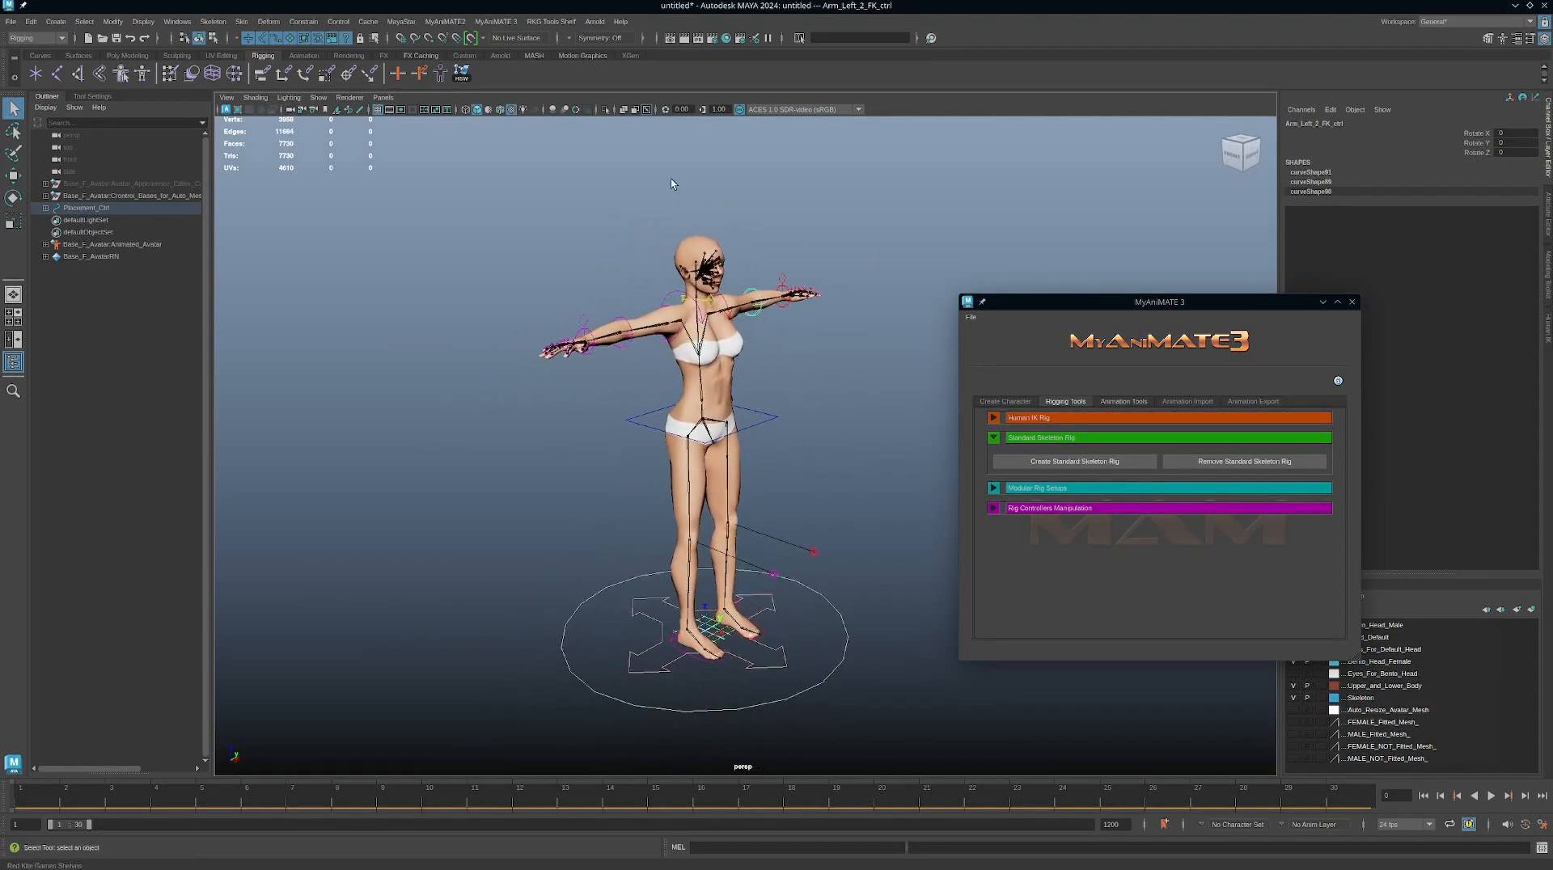
# Step: Turn off the X-ray joint display and box-select the avatar's rig controls from the head and arms down to the hips
pyautogui.click(647, 109)
pyautogui.moveTo(824, 237); pyautogui.dragTo(672, 323)
pyautogui.keyDown('alt'); pyautogui.moveTo(939, 393); pyautogui.dragTo(833, 393); pyautogui.keyUp('alt')
pyautogui.scroll(-3, 809, 400)
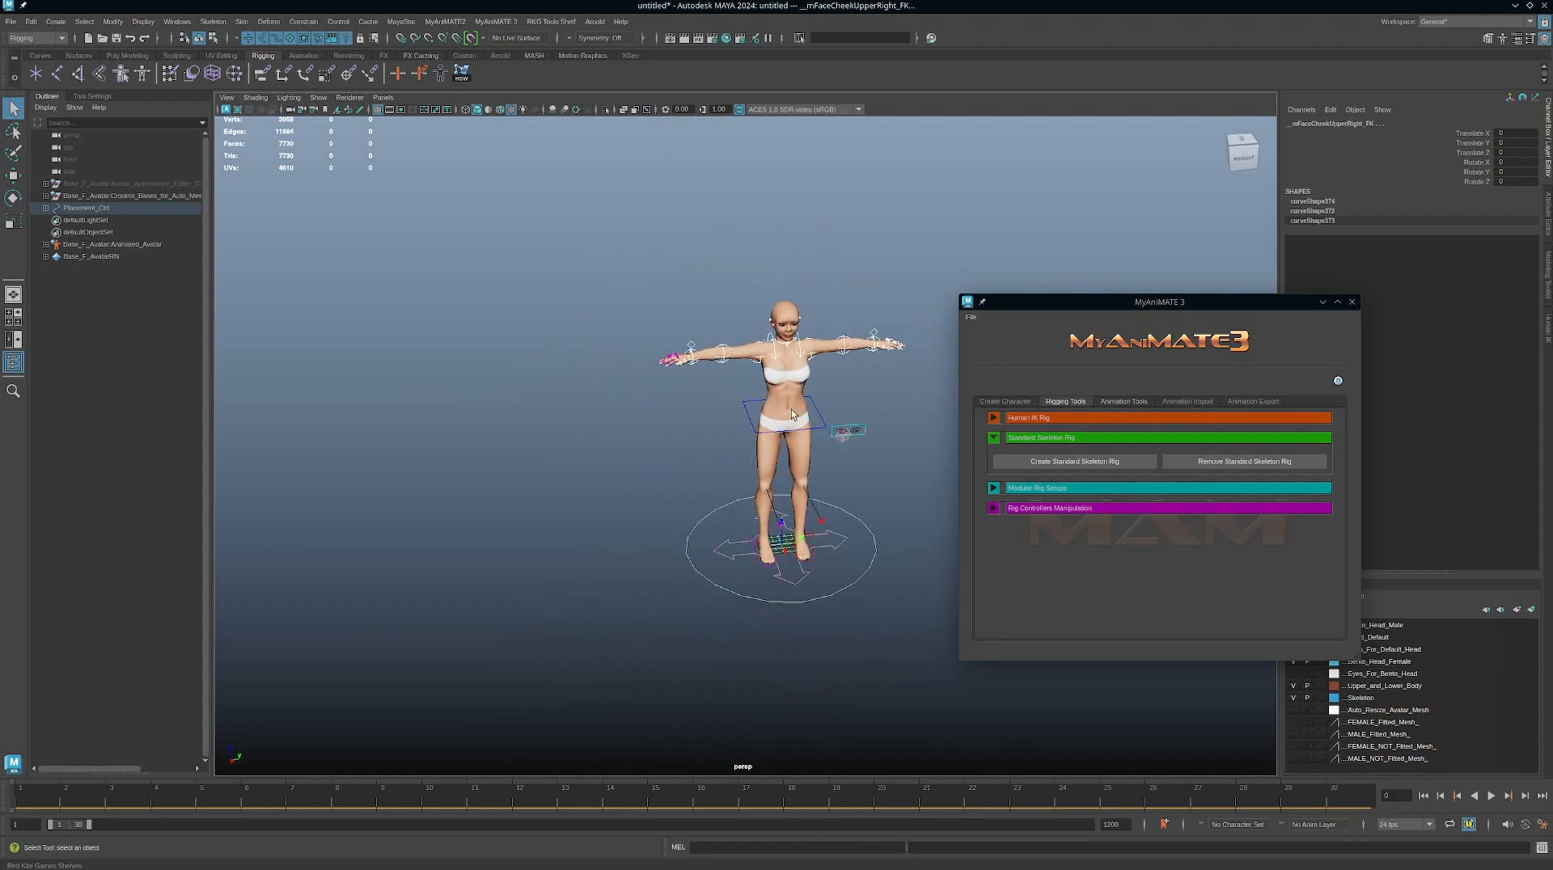
pyautogui.keyDown('alt'); pyautogui.moveTo(833, 389); pyautogui.dragTo(750, 381, button='middle'); pyautogui.keyUp('alt')
pyautogui.keyDown('alt'); pyautogui.moveTo(750, 381); pyautogui.dragTo(792, 362); pyautogui.keyUp('alt')
pyautogui.moveTo(802, 284); pyautogui.dragTo(534, 486)
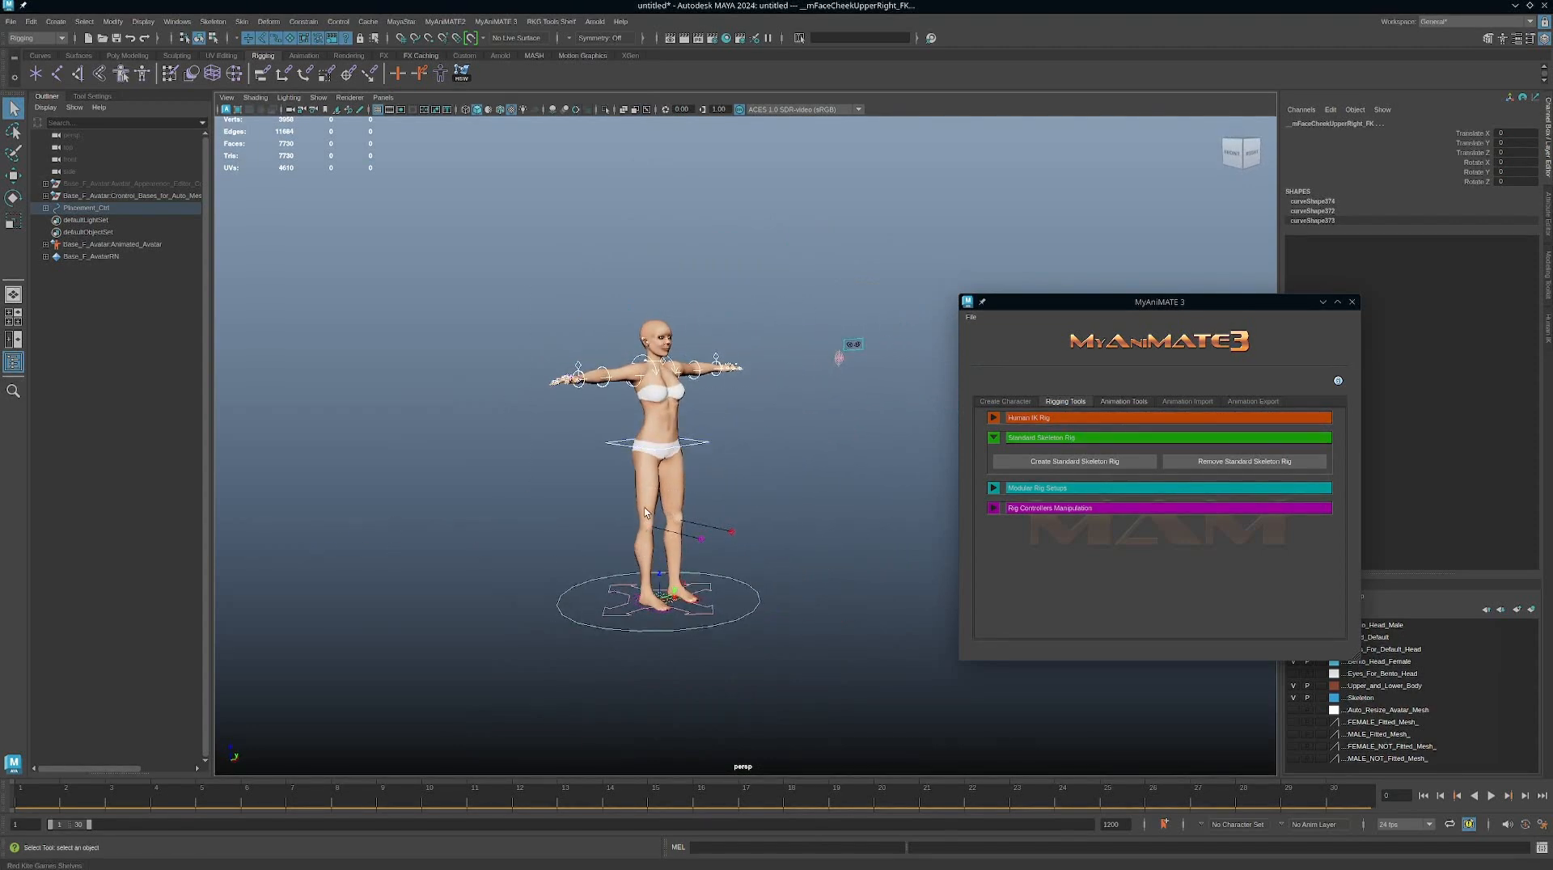
pyautogui.keyDown('alt'); pyautogui.moveTo(736, 431); pyautogui.dragTo(728, 432); pyautogui.keyUp('alt')
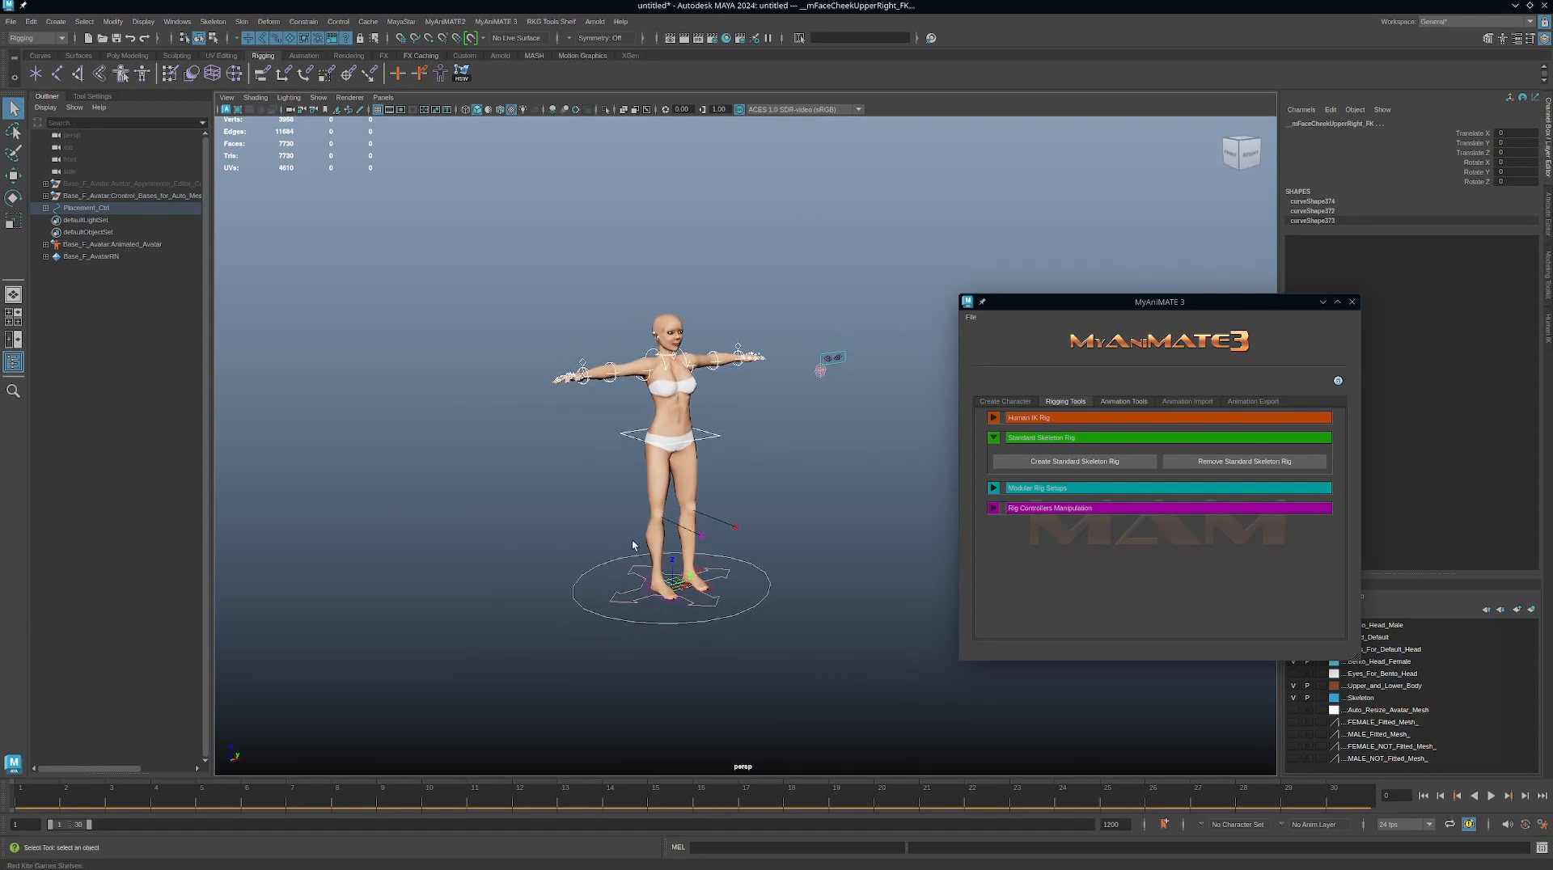
pyautogui.keyDown('alt'); pyautogui.moveTo(759, 518); pyautogui.dragTo(838, 463); pyautogui.keyUp('alt')
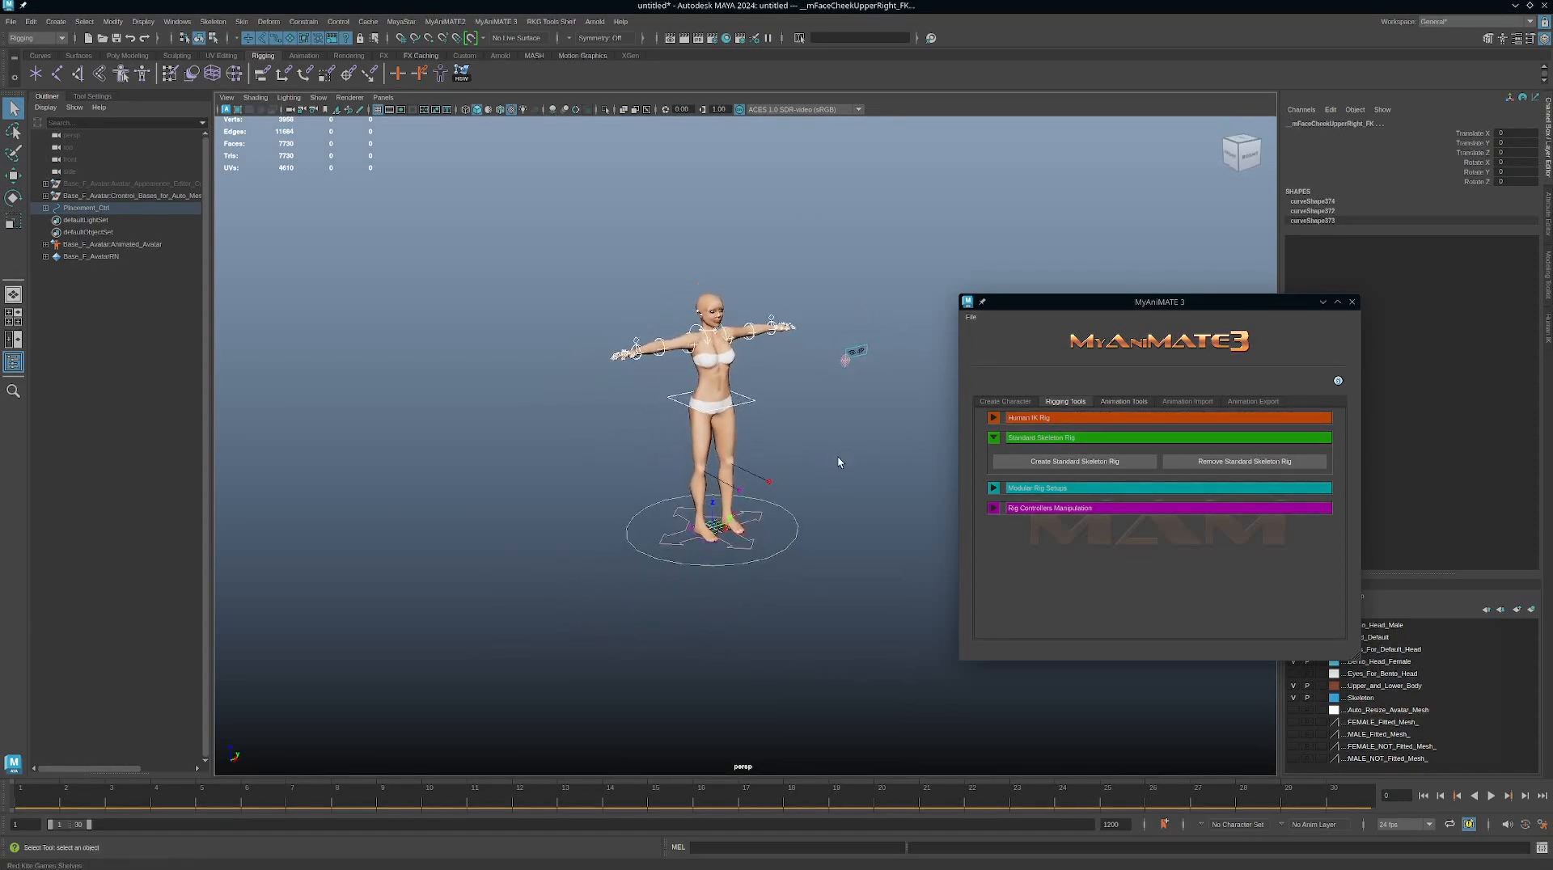